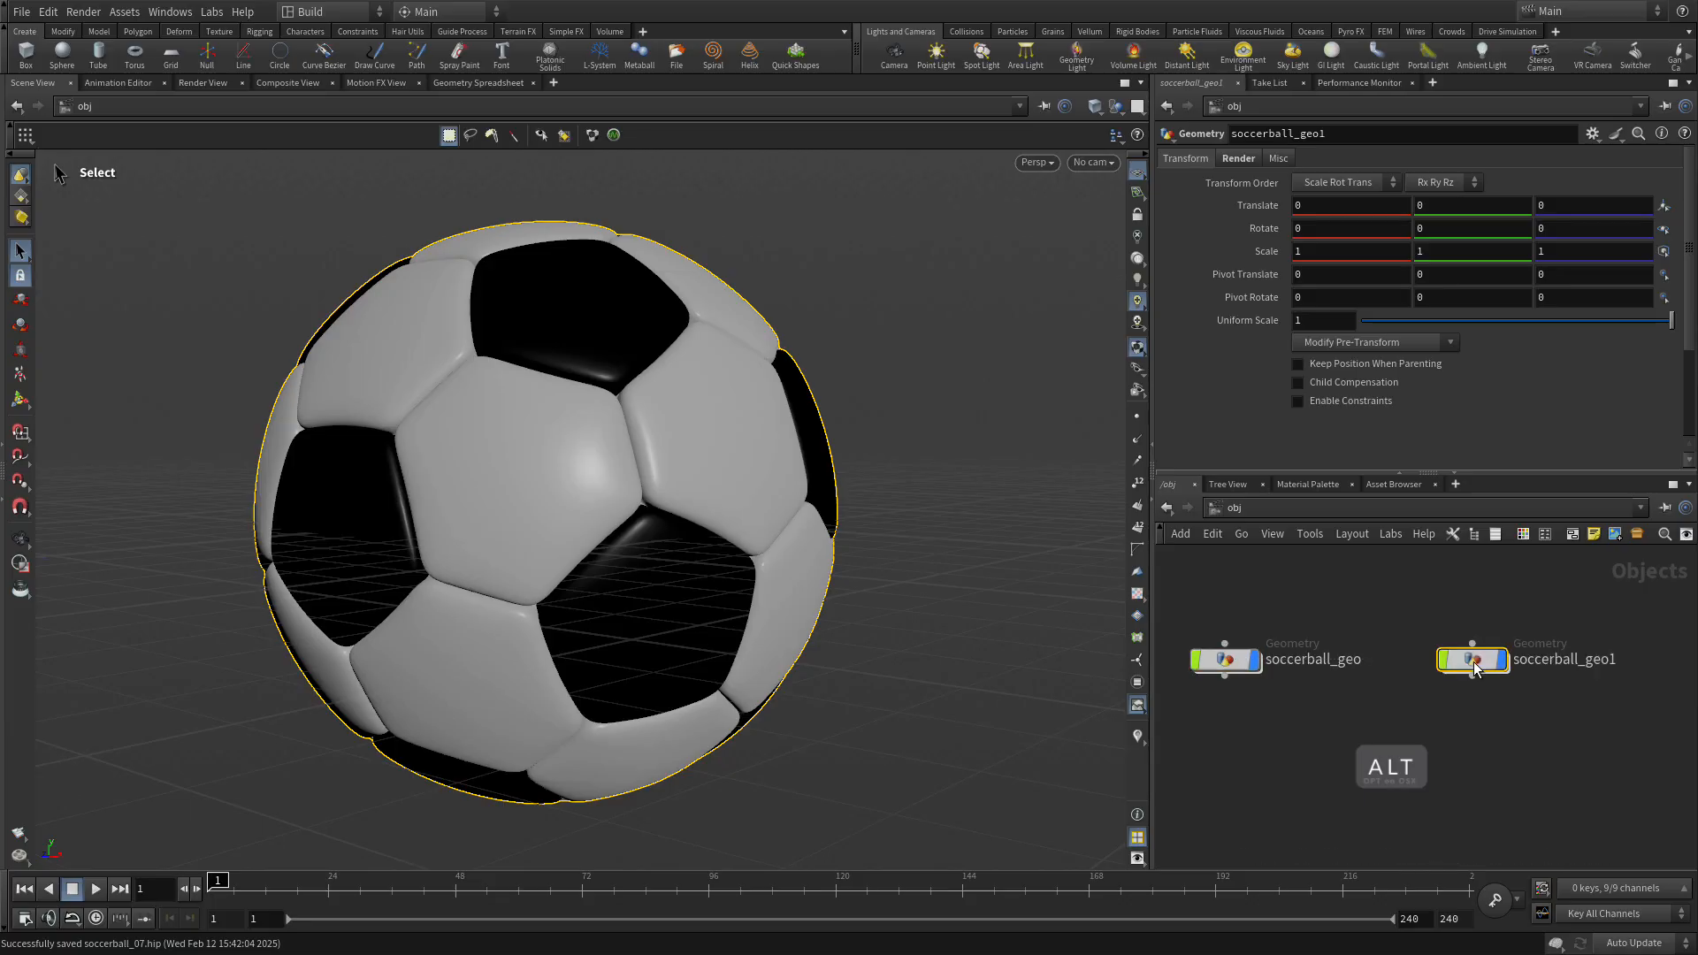
Rename the duplicated soccerball_geo1 object as soccerball_anim and turn off display of the original soccerball_geo.
double_click(1590, 659)
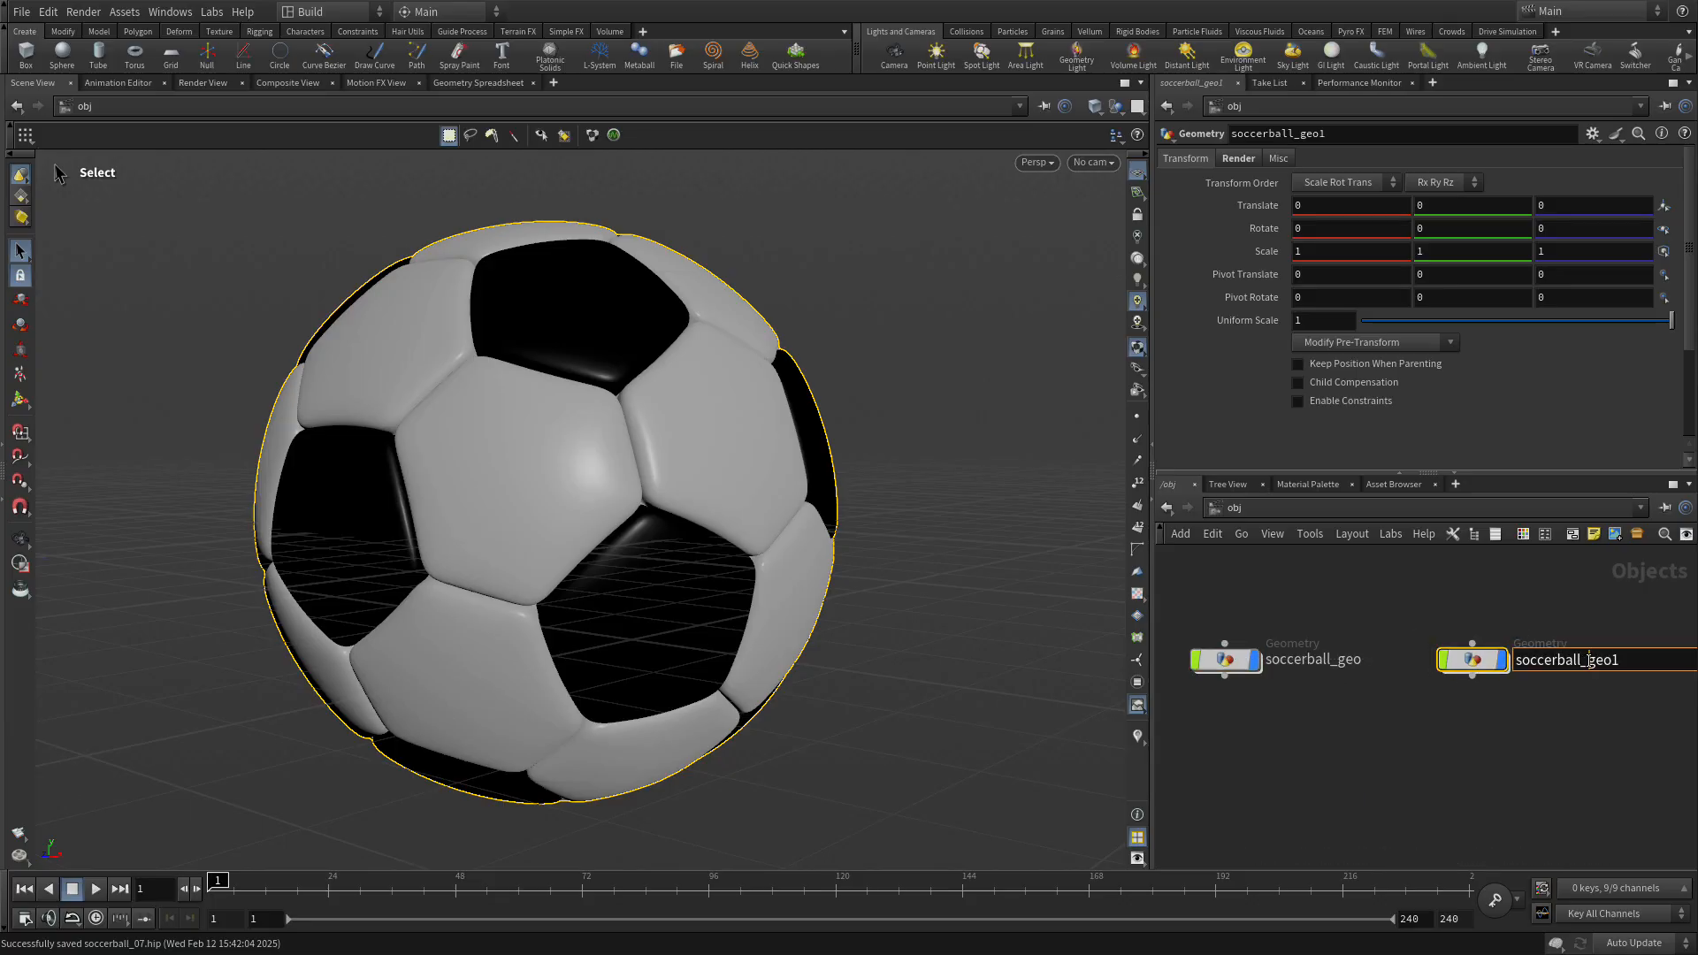
left_click_drag(1590, 660, 1649, 660)
type("anim")
key("Return")
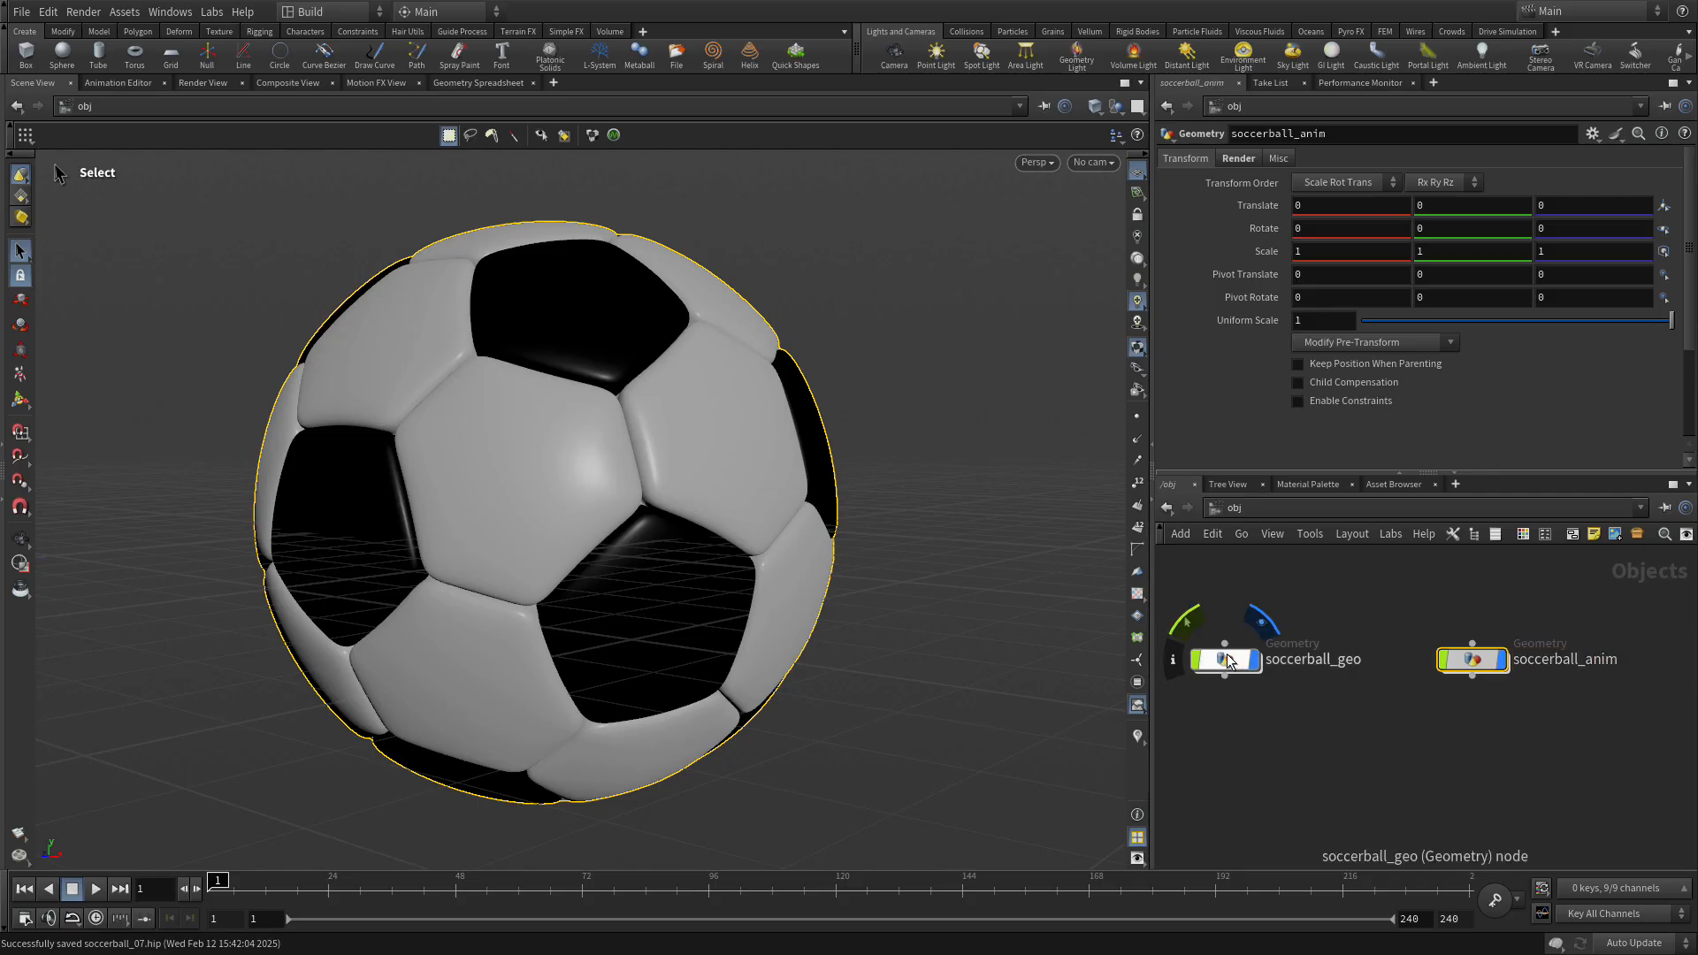
left_click(1261, 625)
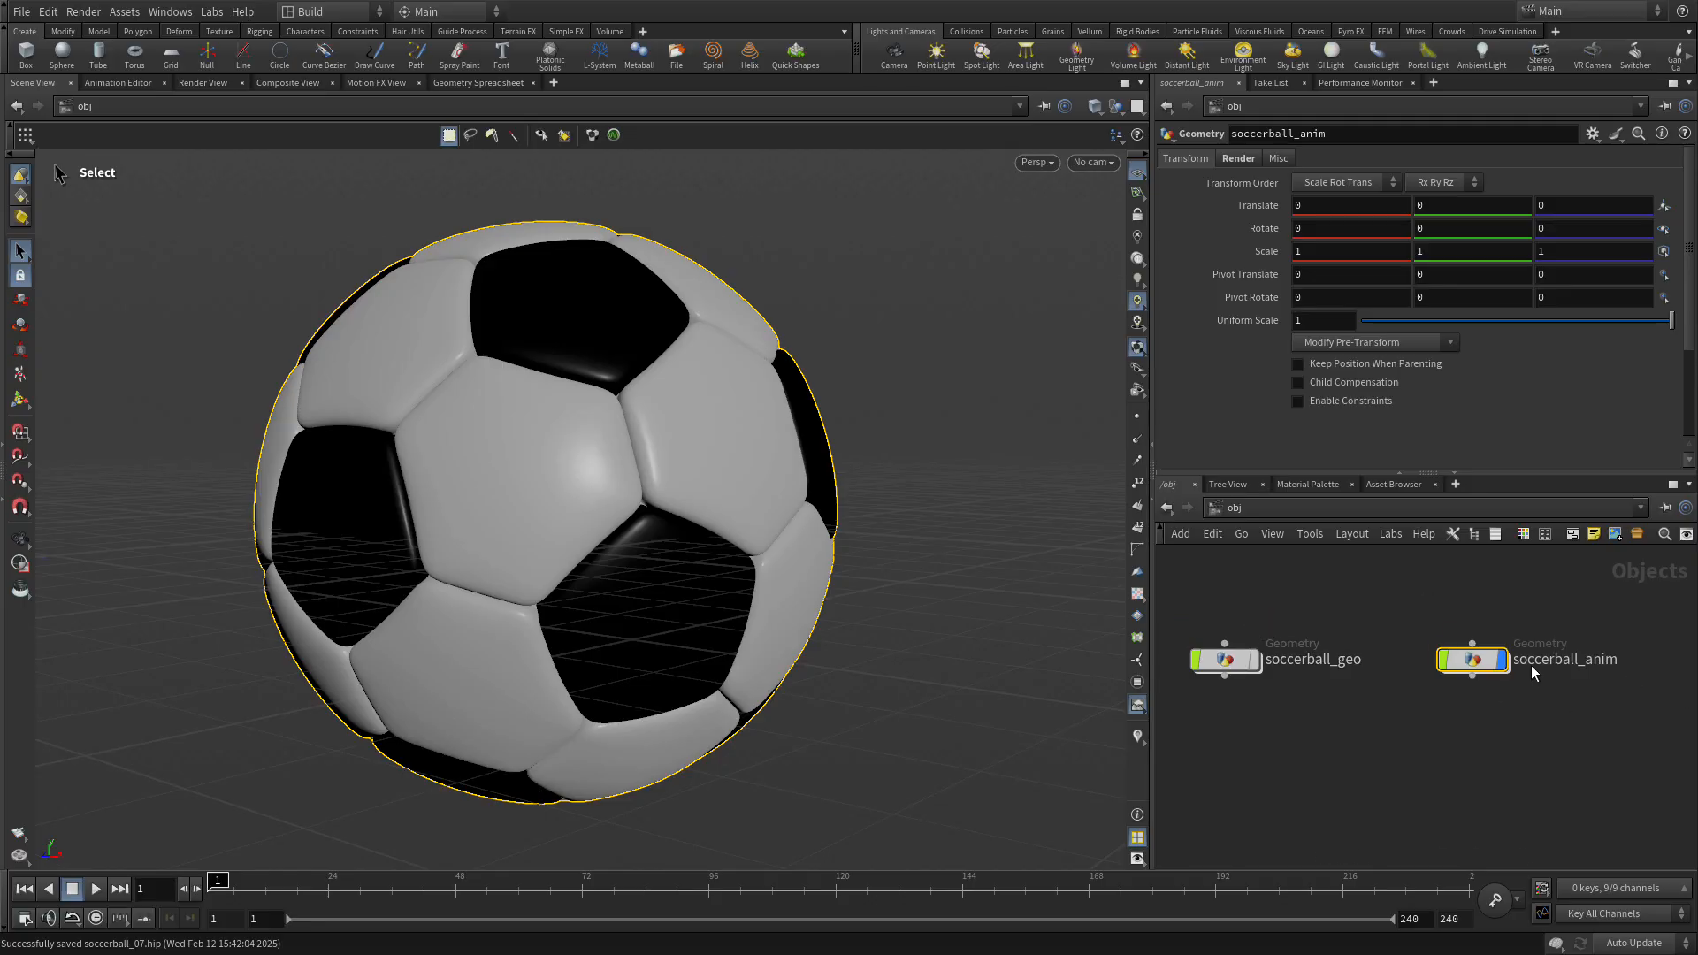
Inside soccerball_anim, move GEOMETRY_OUT down and insert a Match Size node between subdivide2 and GEOMETRY_OUT.
double_click(1473, 660)
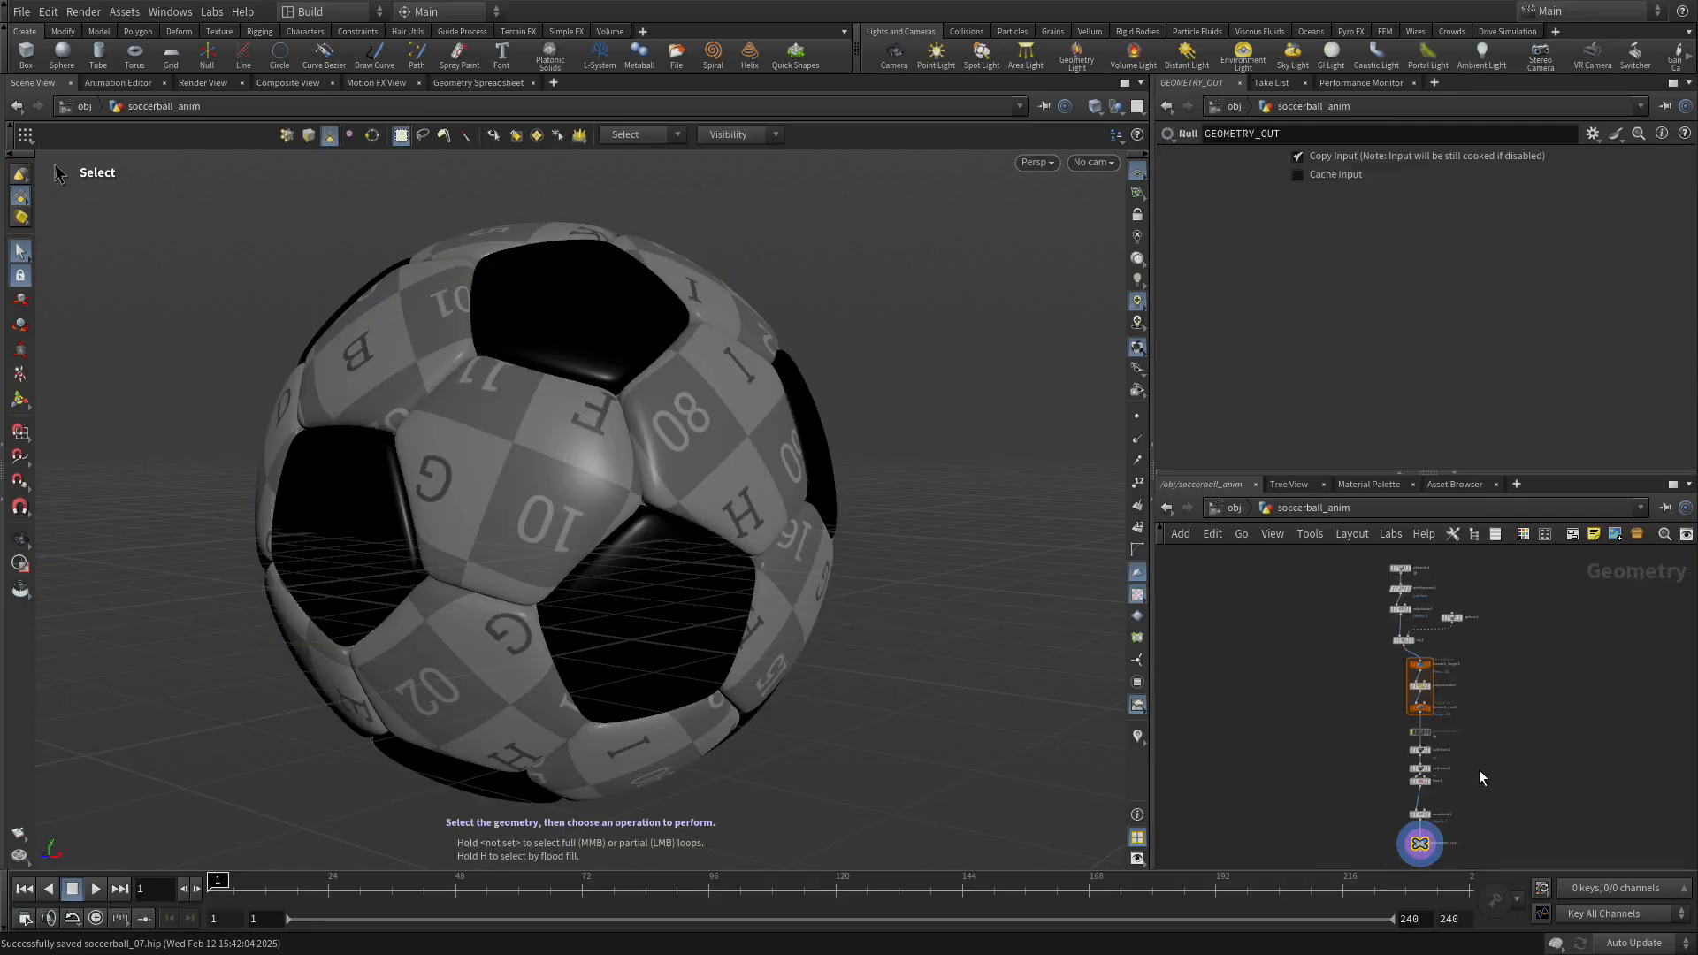
scroll(1479, 769, "up", 3)
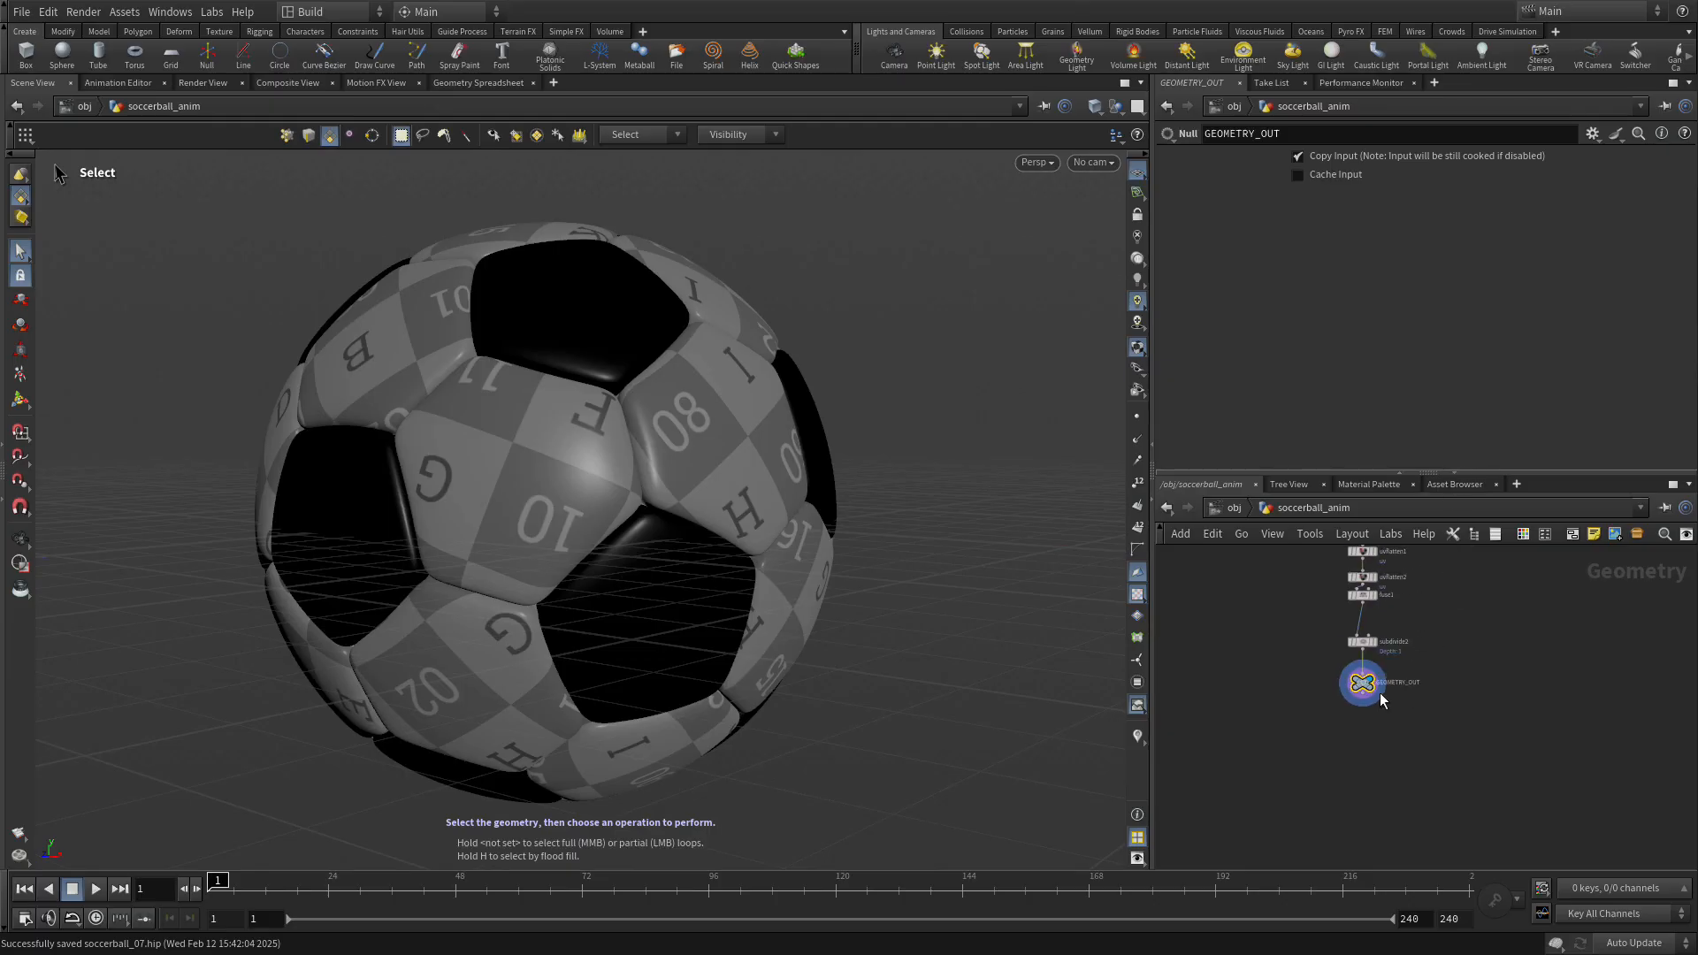
left_click_drag(1361, 681, 1358, 780)
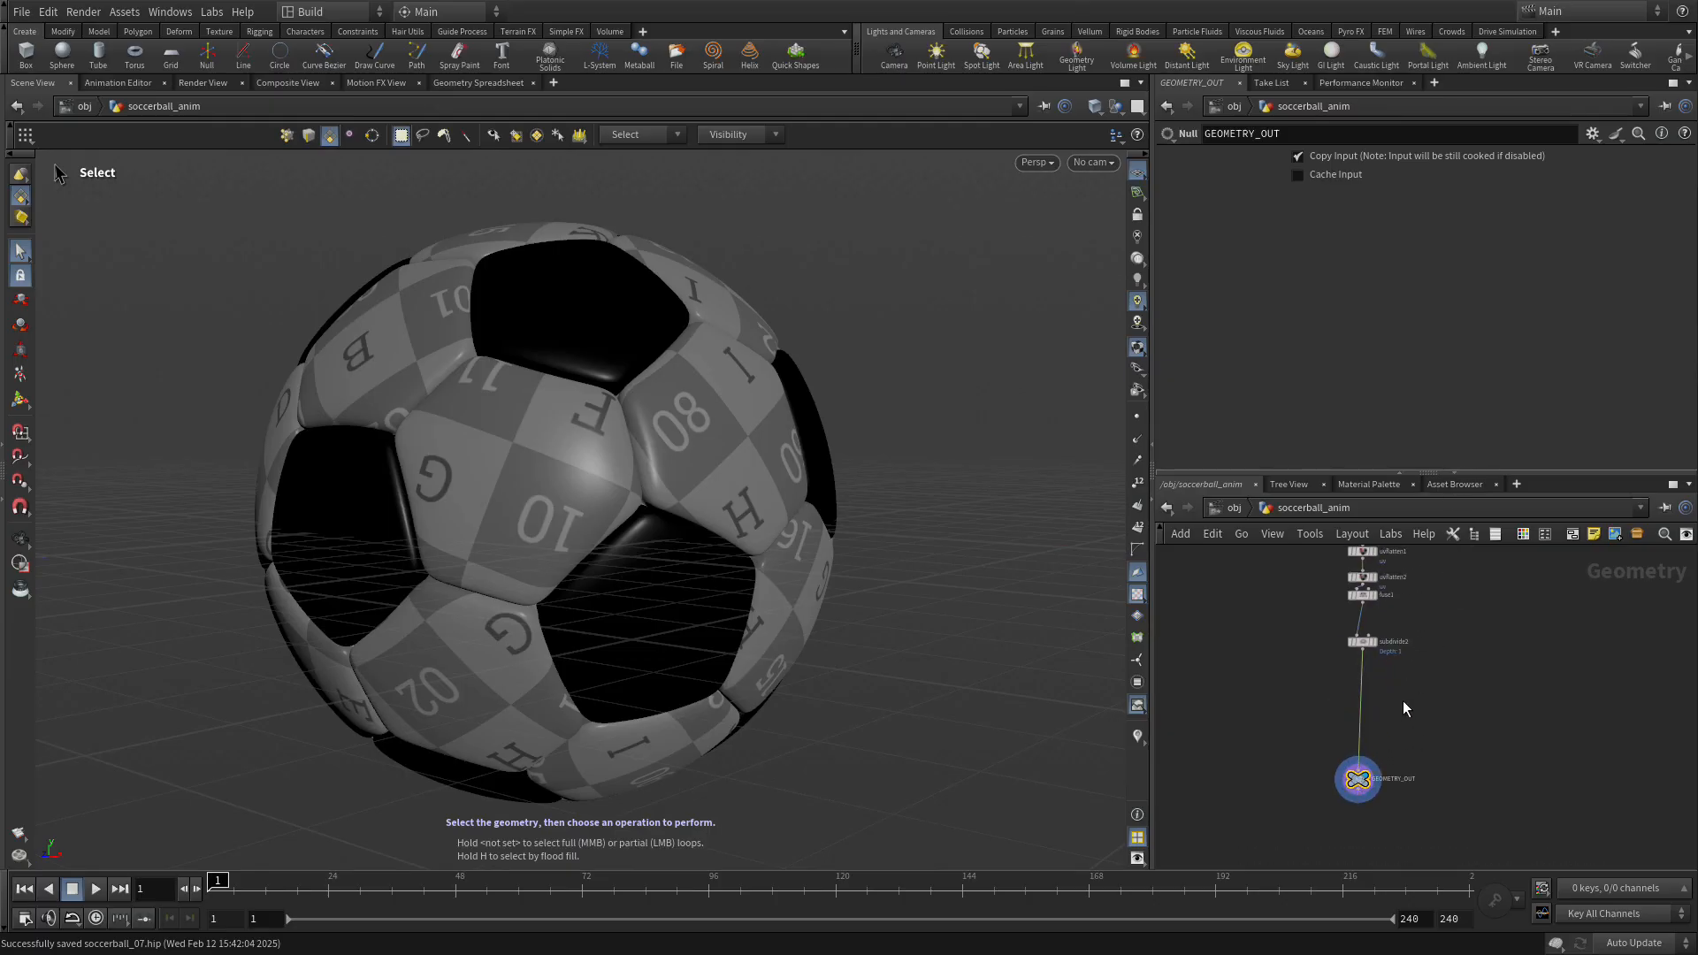
scroll(1416, 690, "up", 2)
key("Tab")
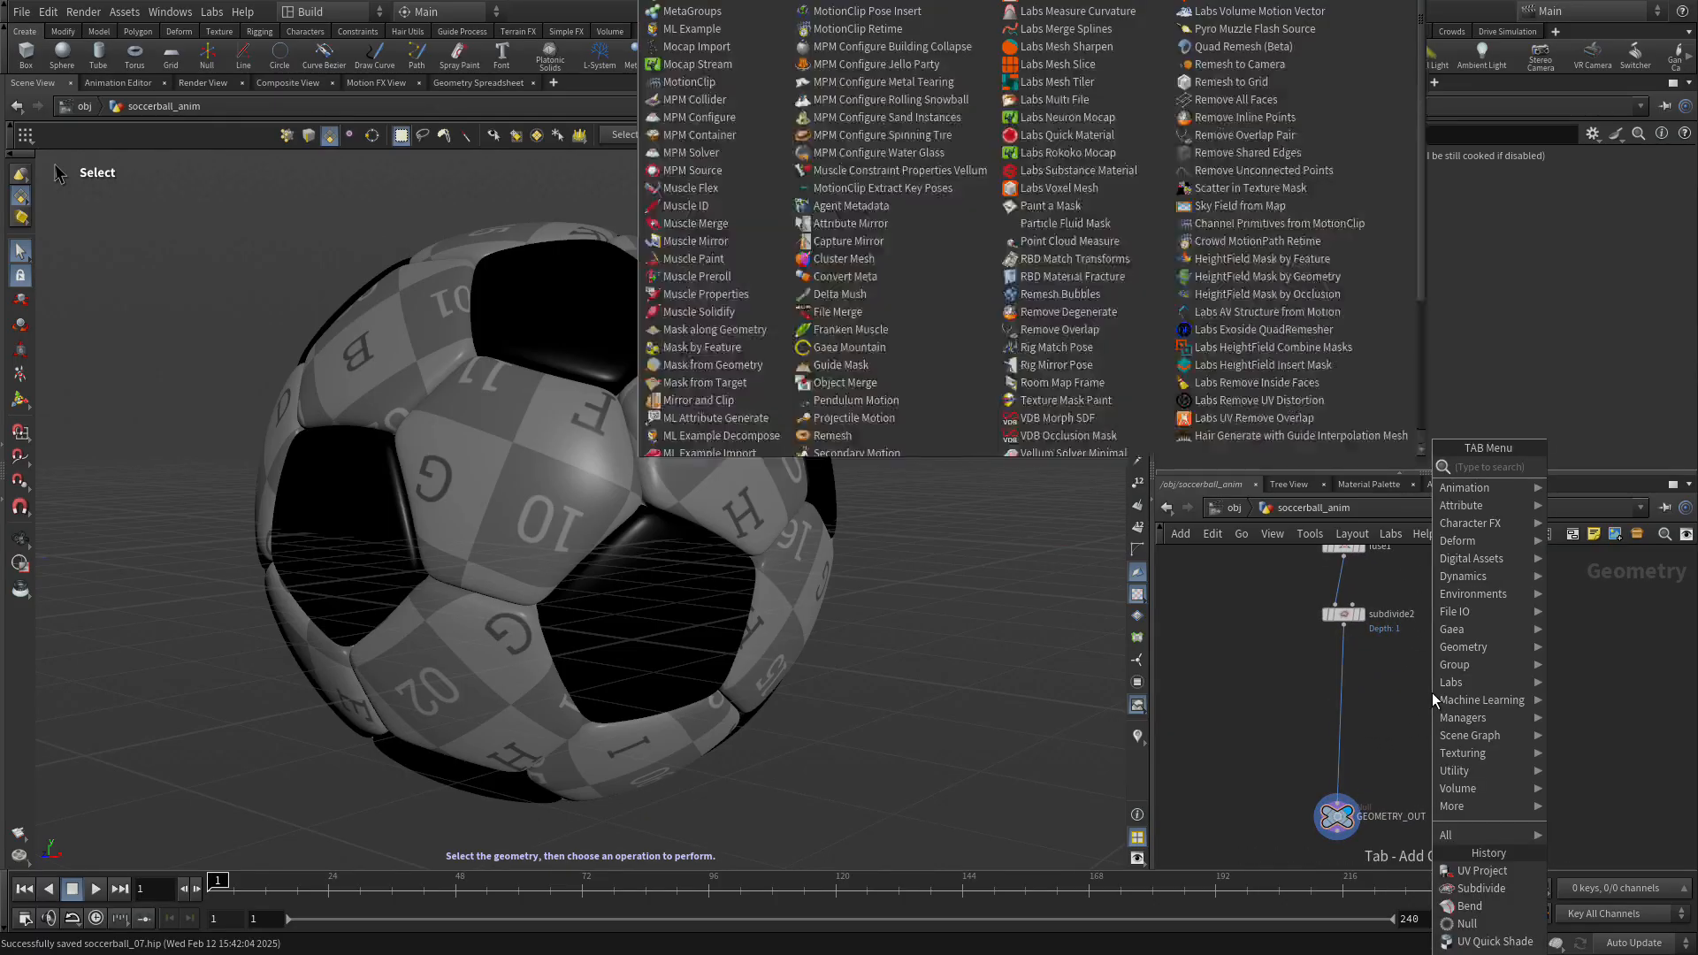
type("match")
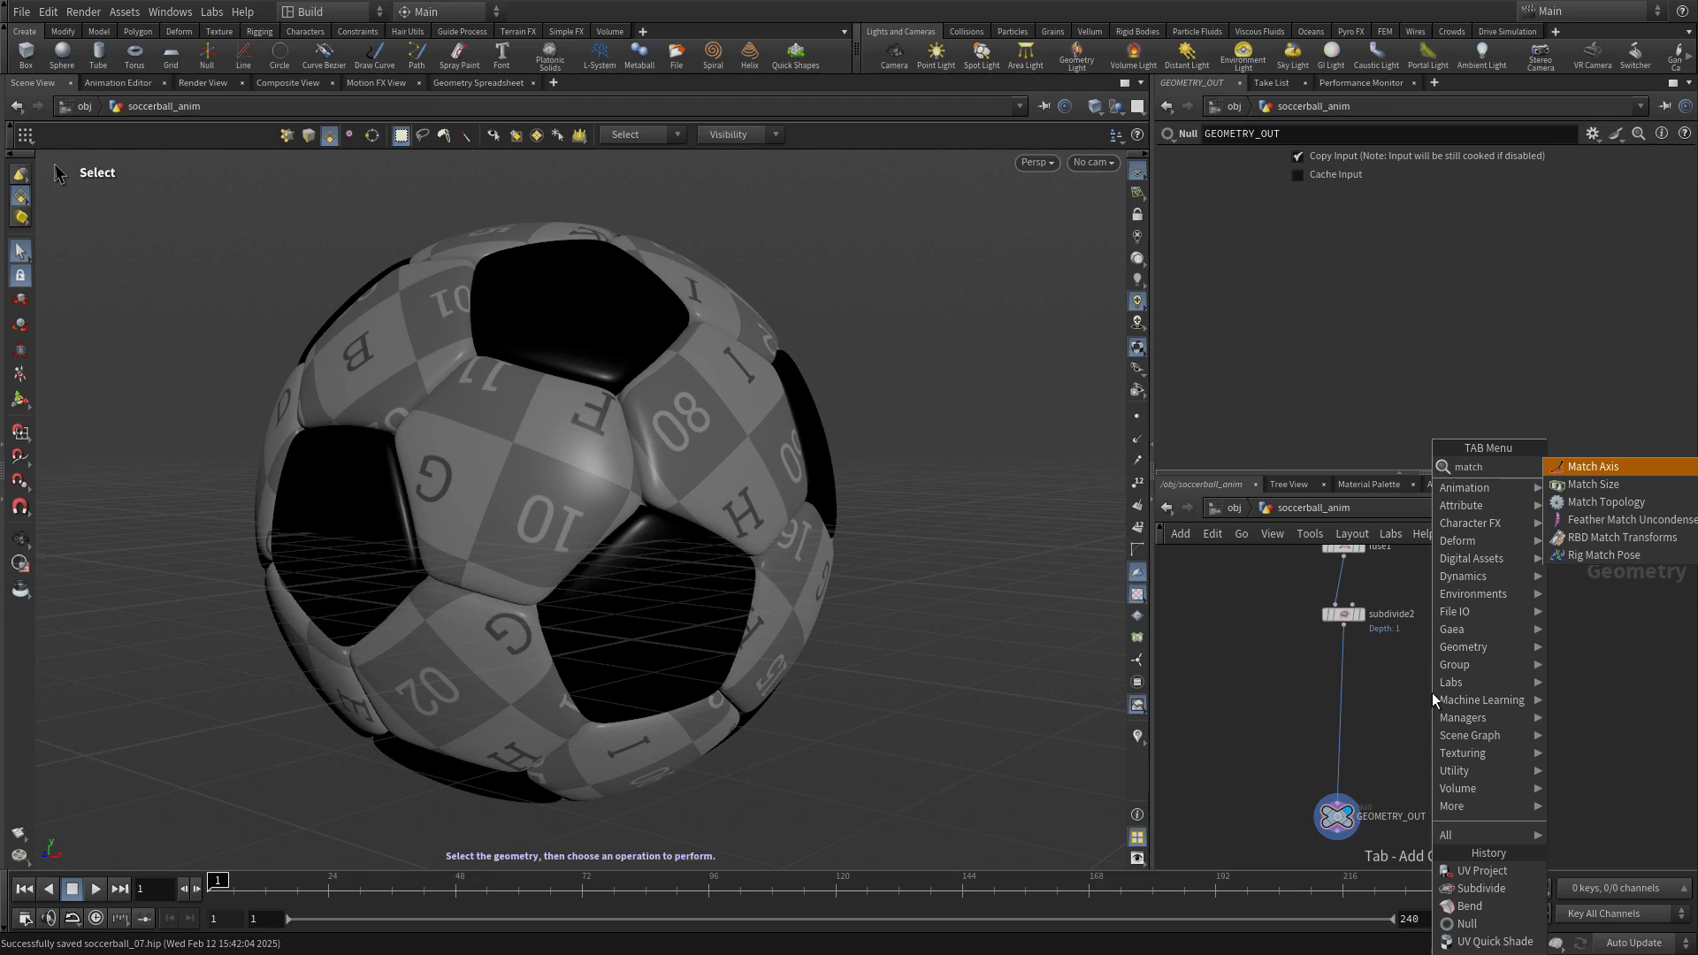
key("Return")
key("Return")
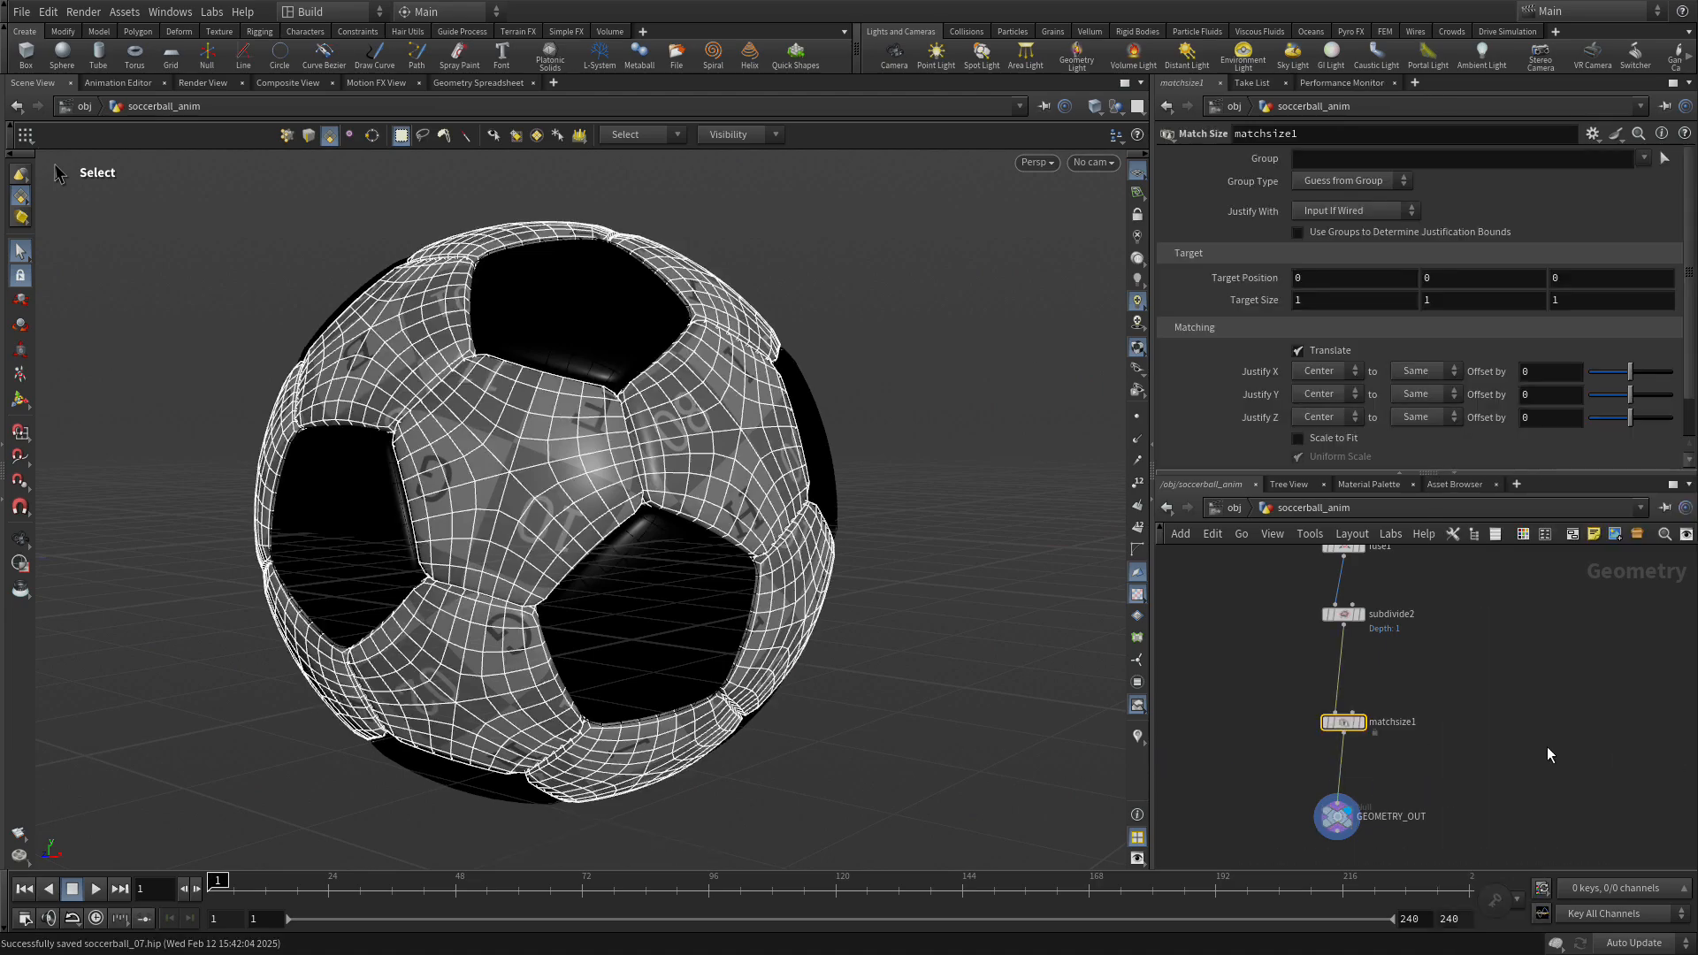
Set the Match Size node's Justify Y to Min so the ball rests on the ground plane.
left_click(1327, 395)
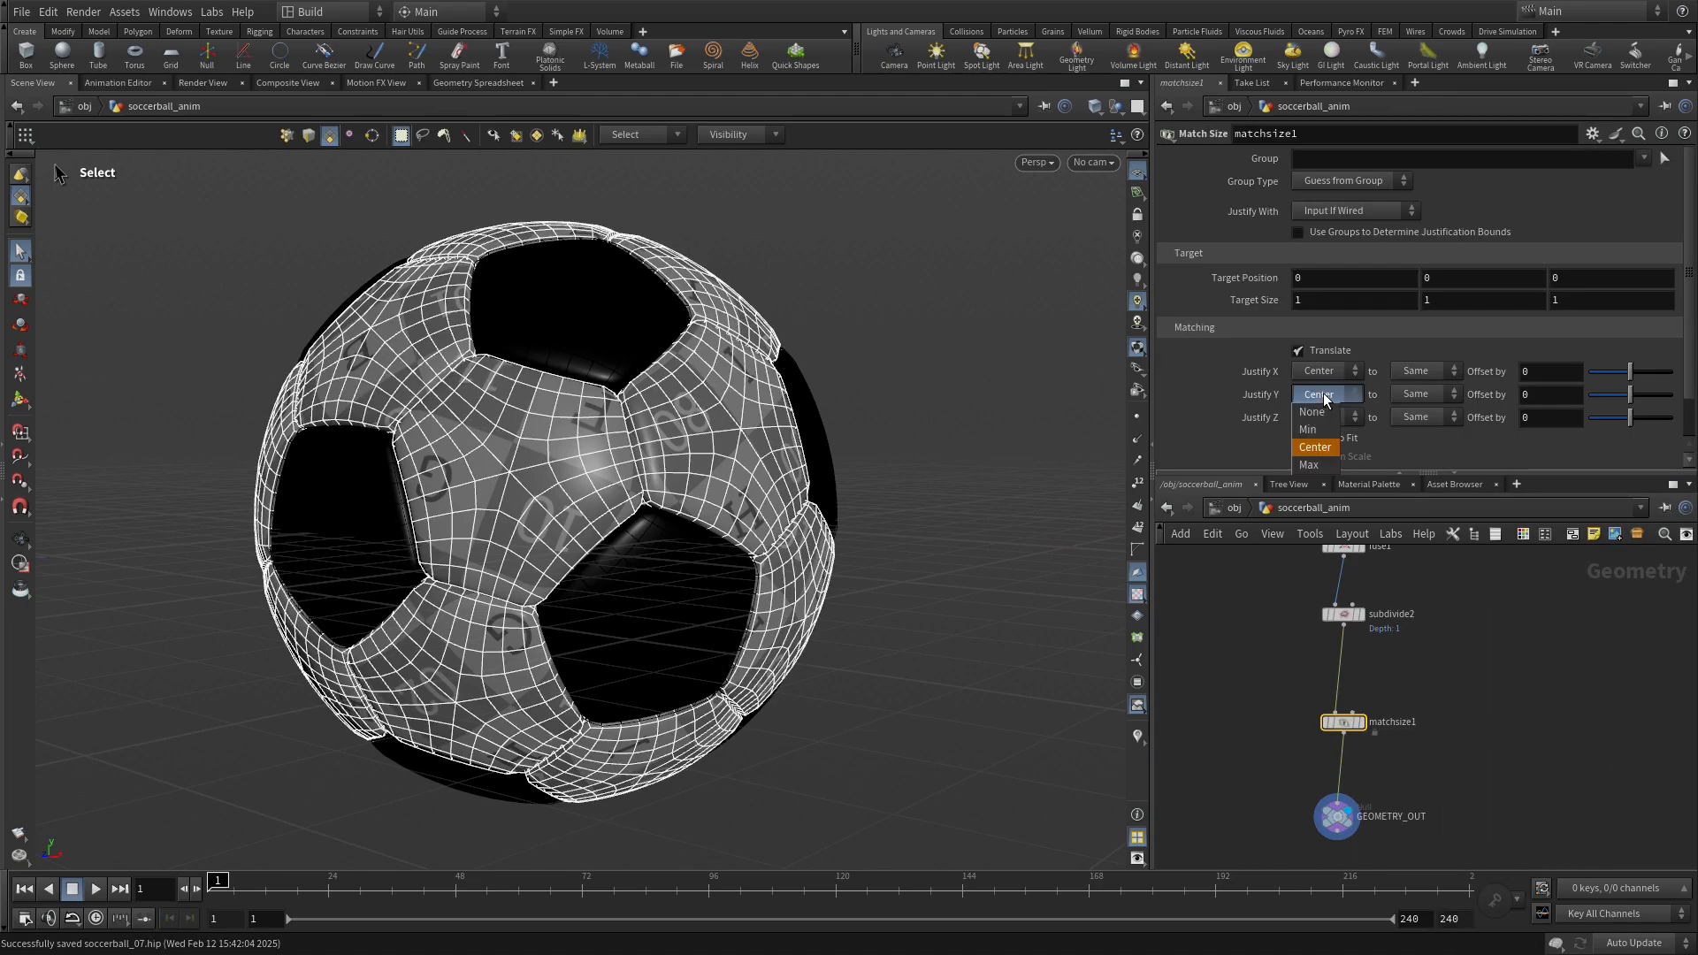
left_click(1309, 429)
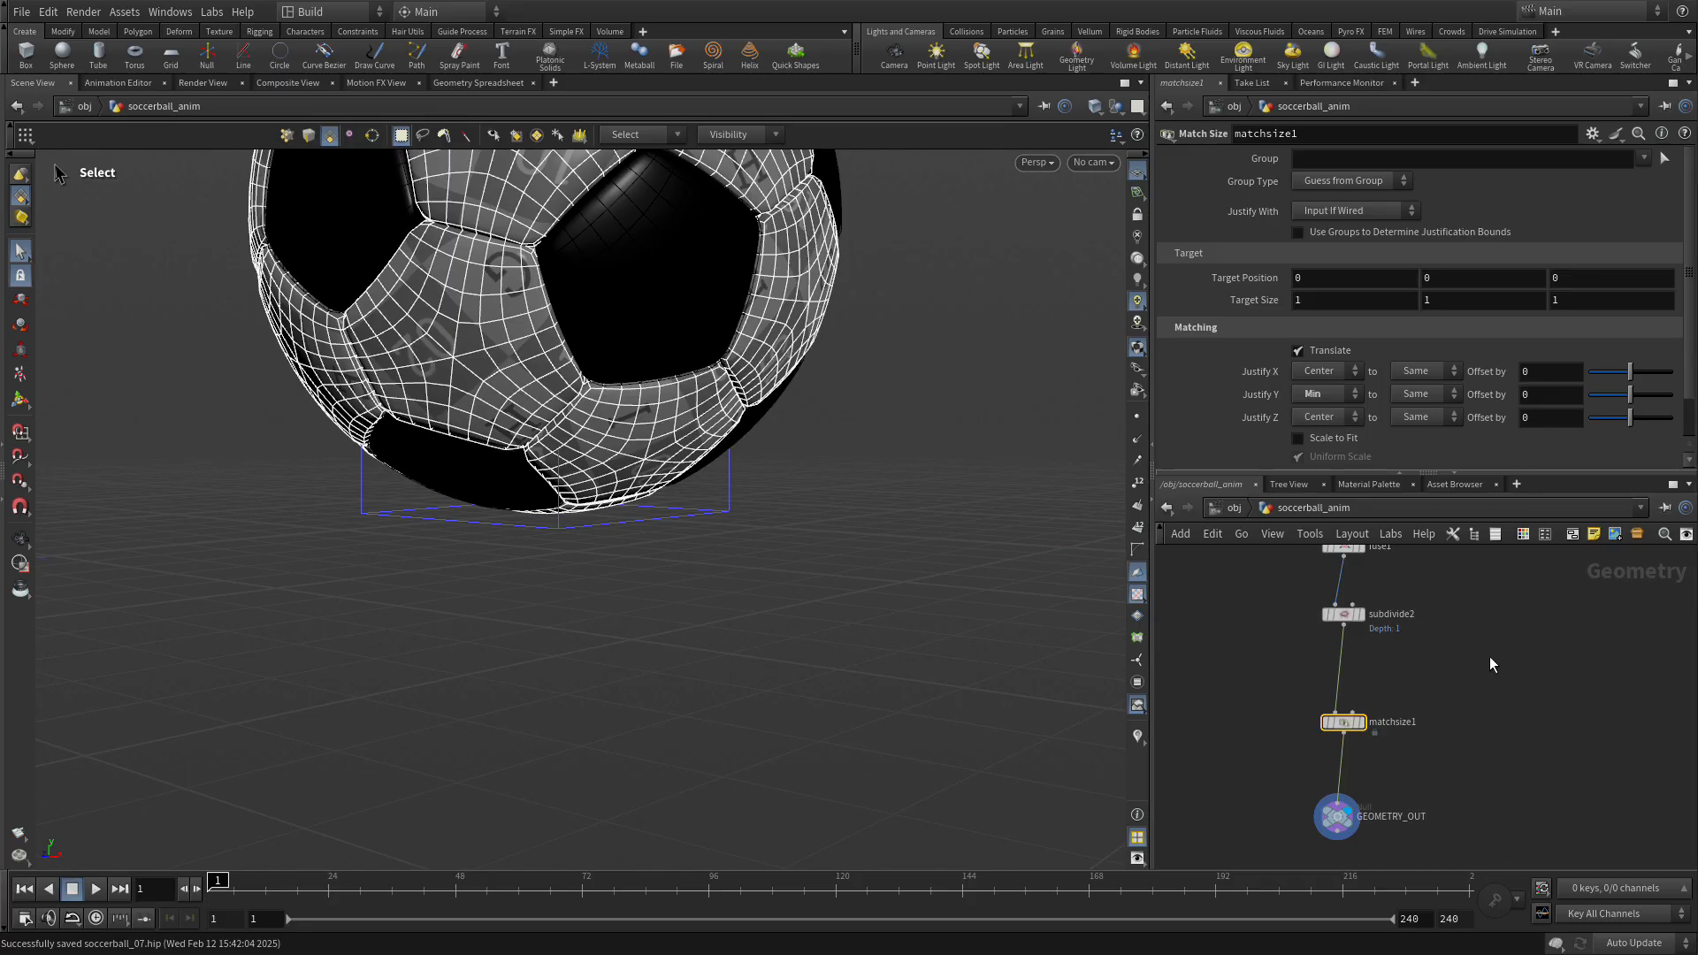
key("Escape")
mouse_move(858, 489)
left_mouse_down()
mouse_move(759, 383)
mouse_move(511, 596)
left_mouse_up()
key("s")
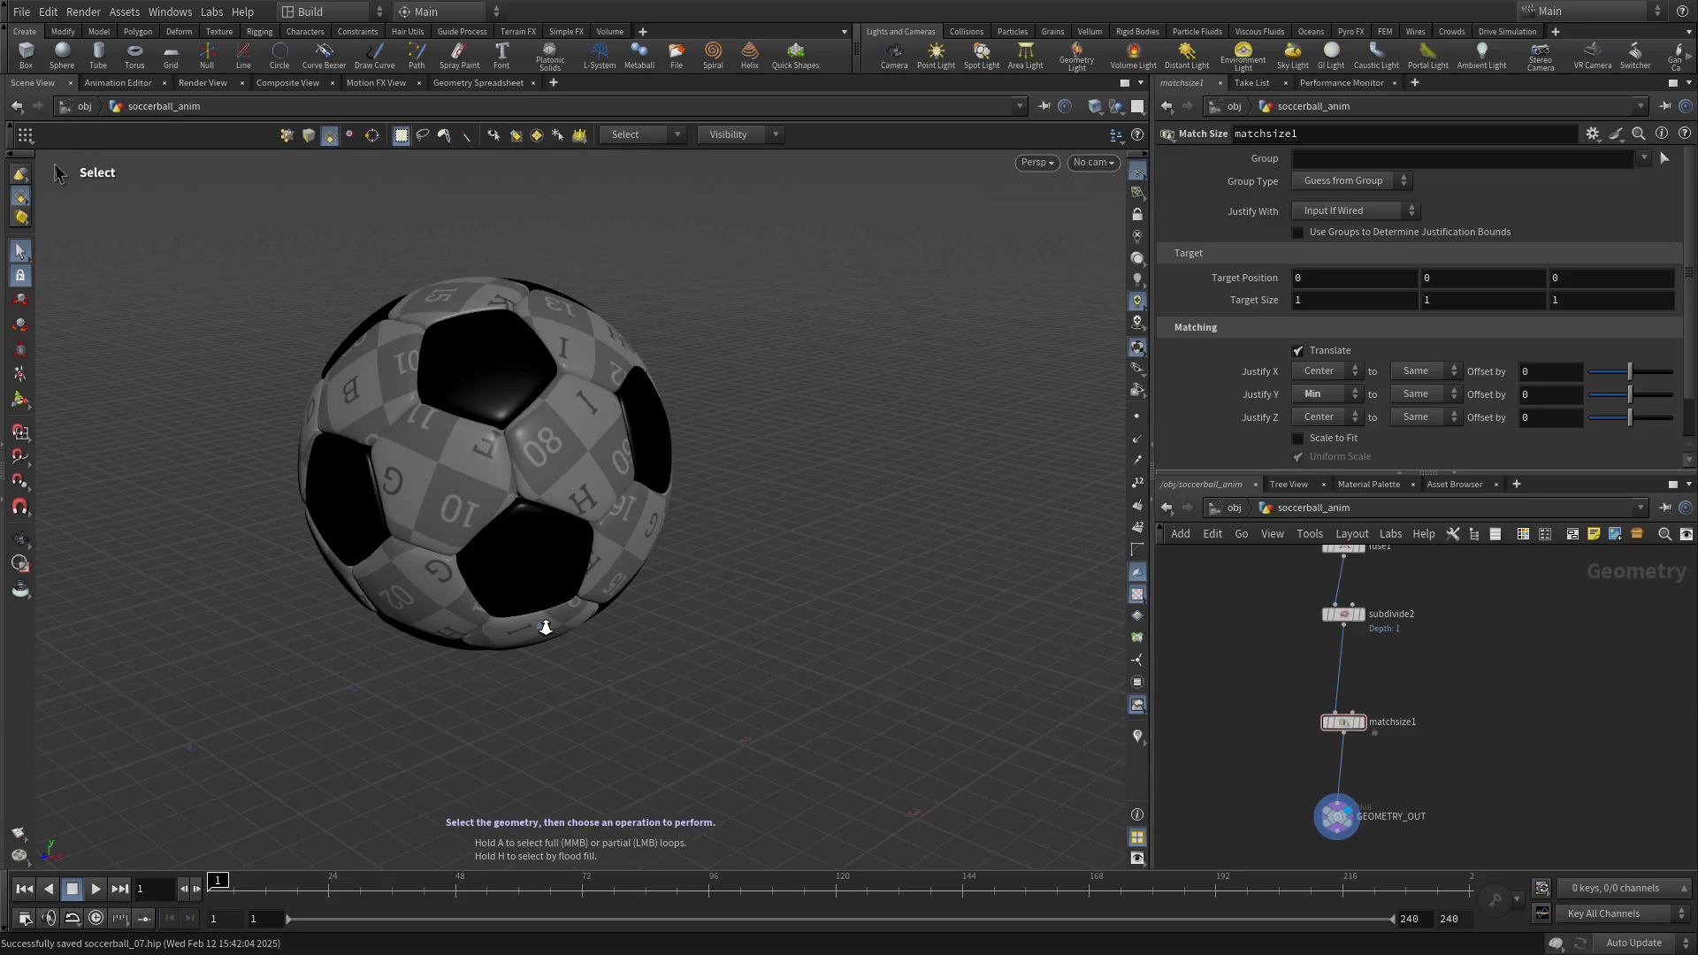
Return to the object level and add a Null object at the origin.
left_click(1234, 508)
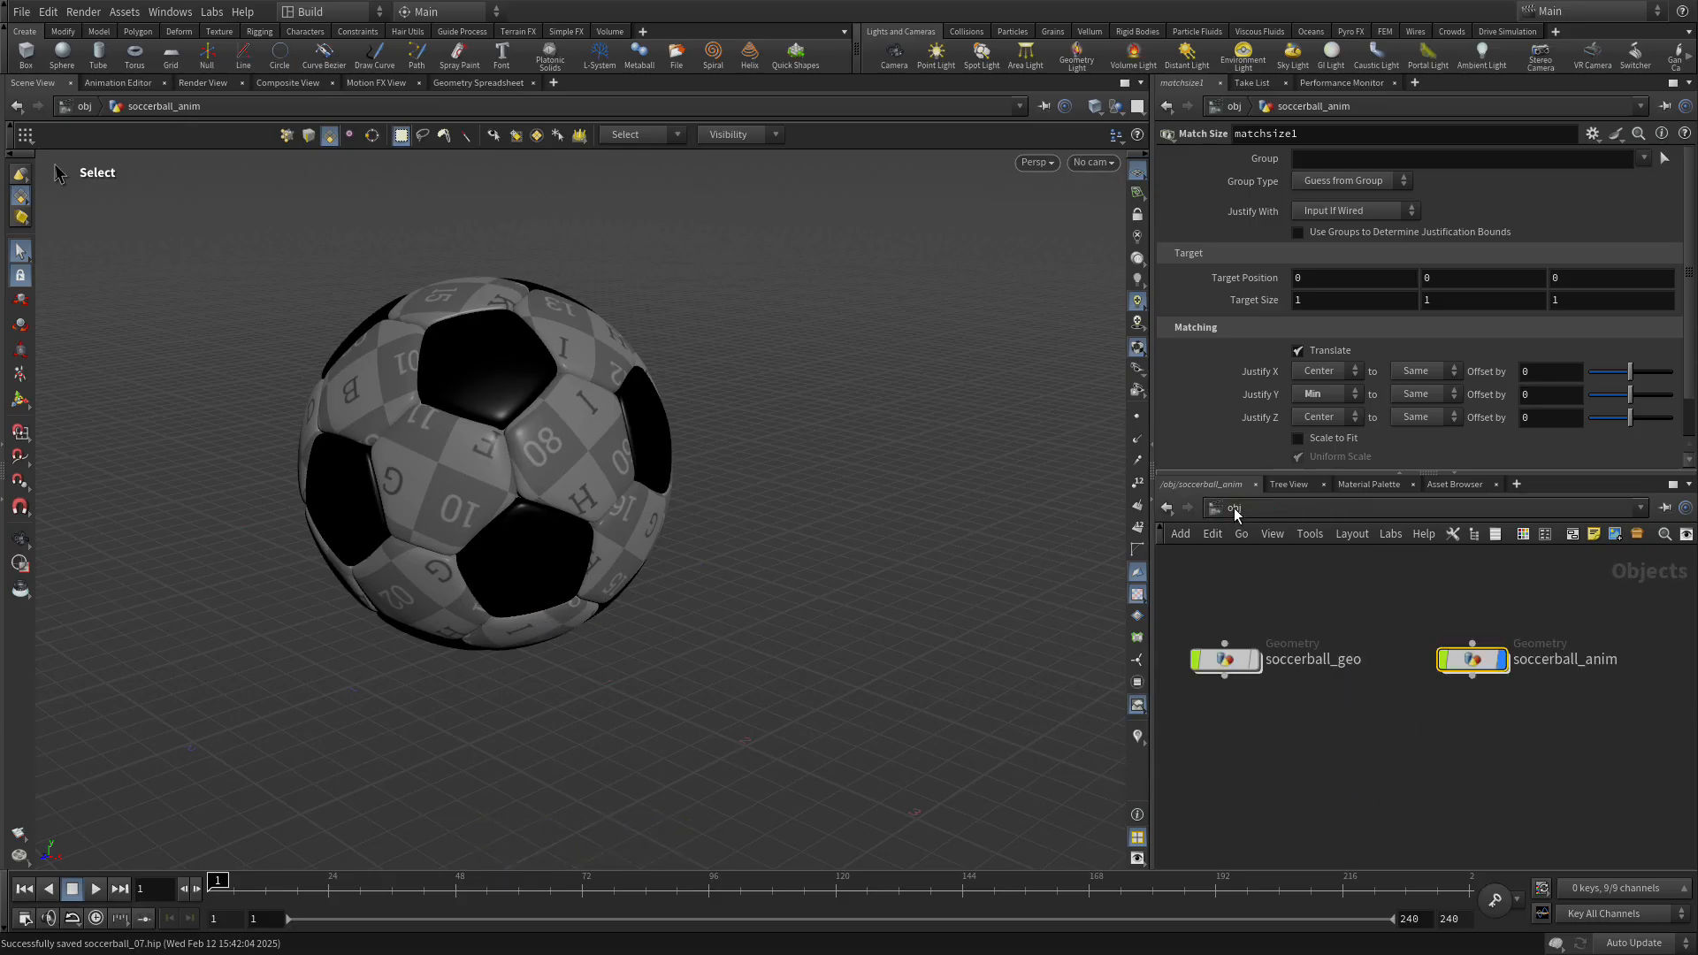
left_click(1341, 761)
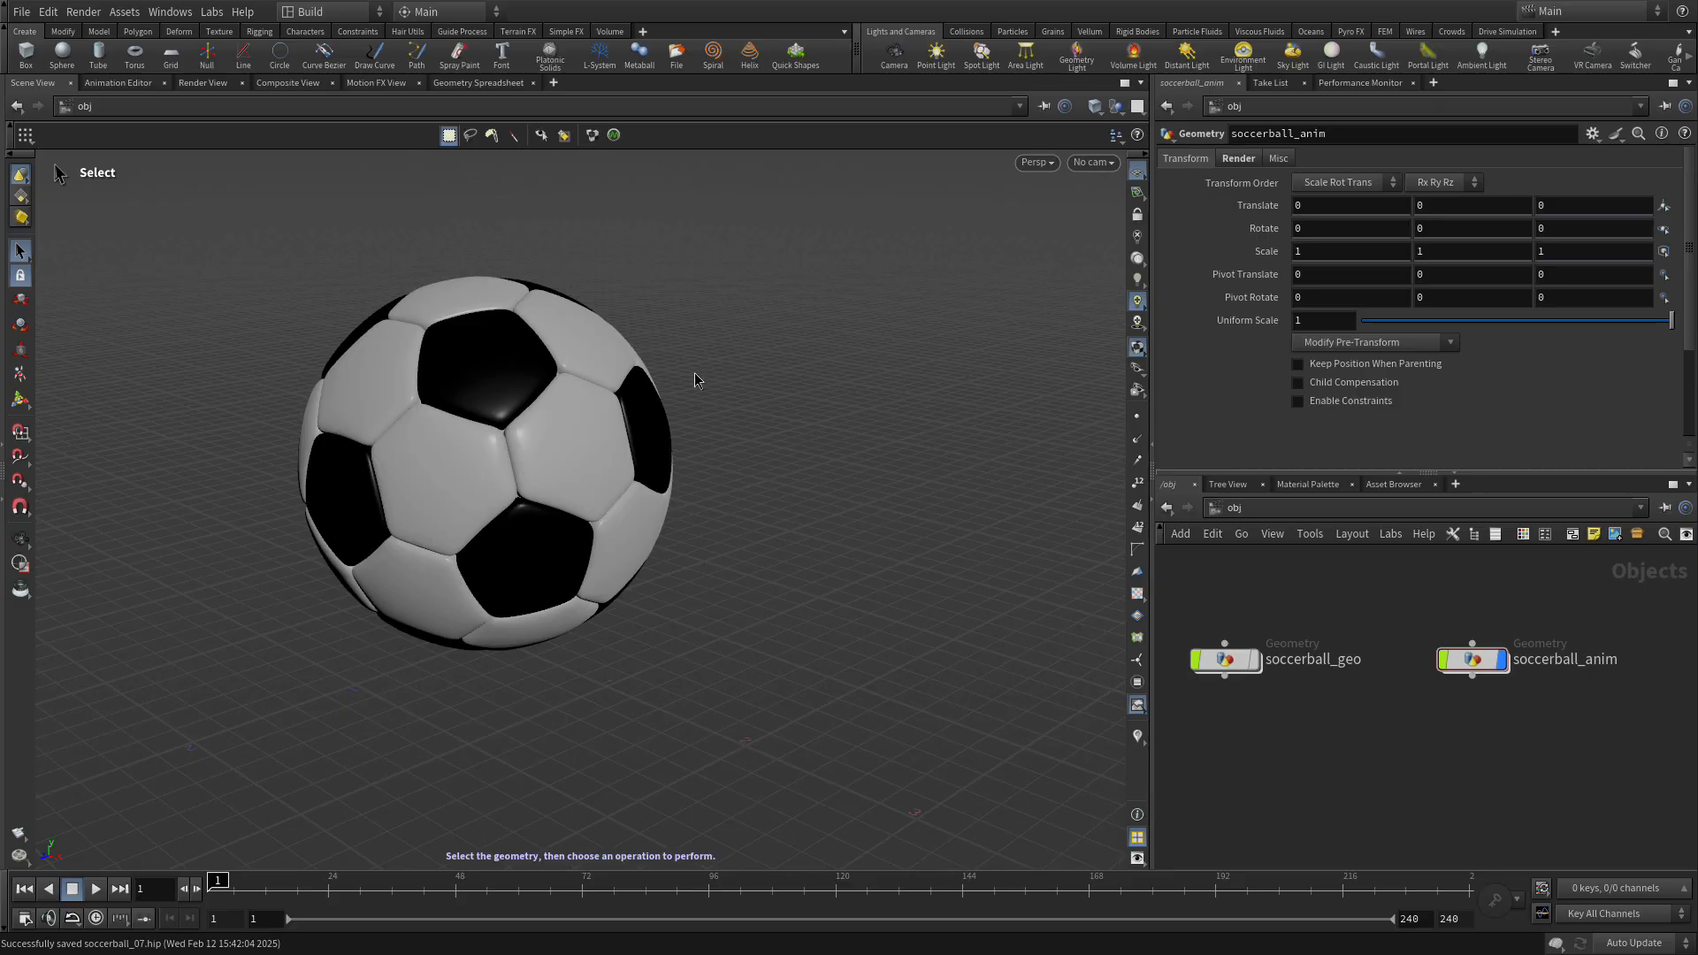
left_click(207, 53)
left_click(496, 312)
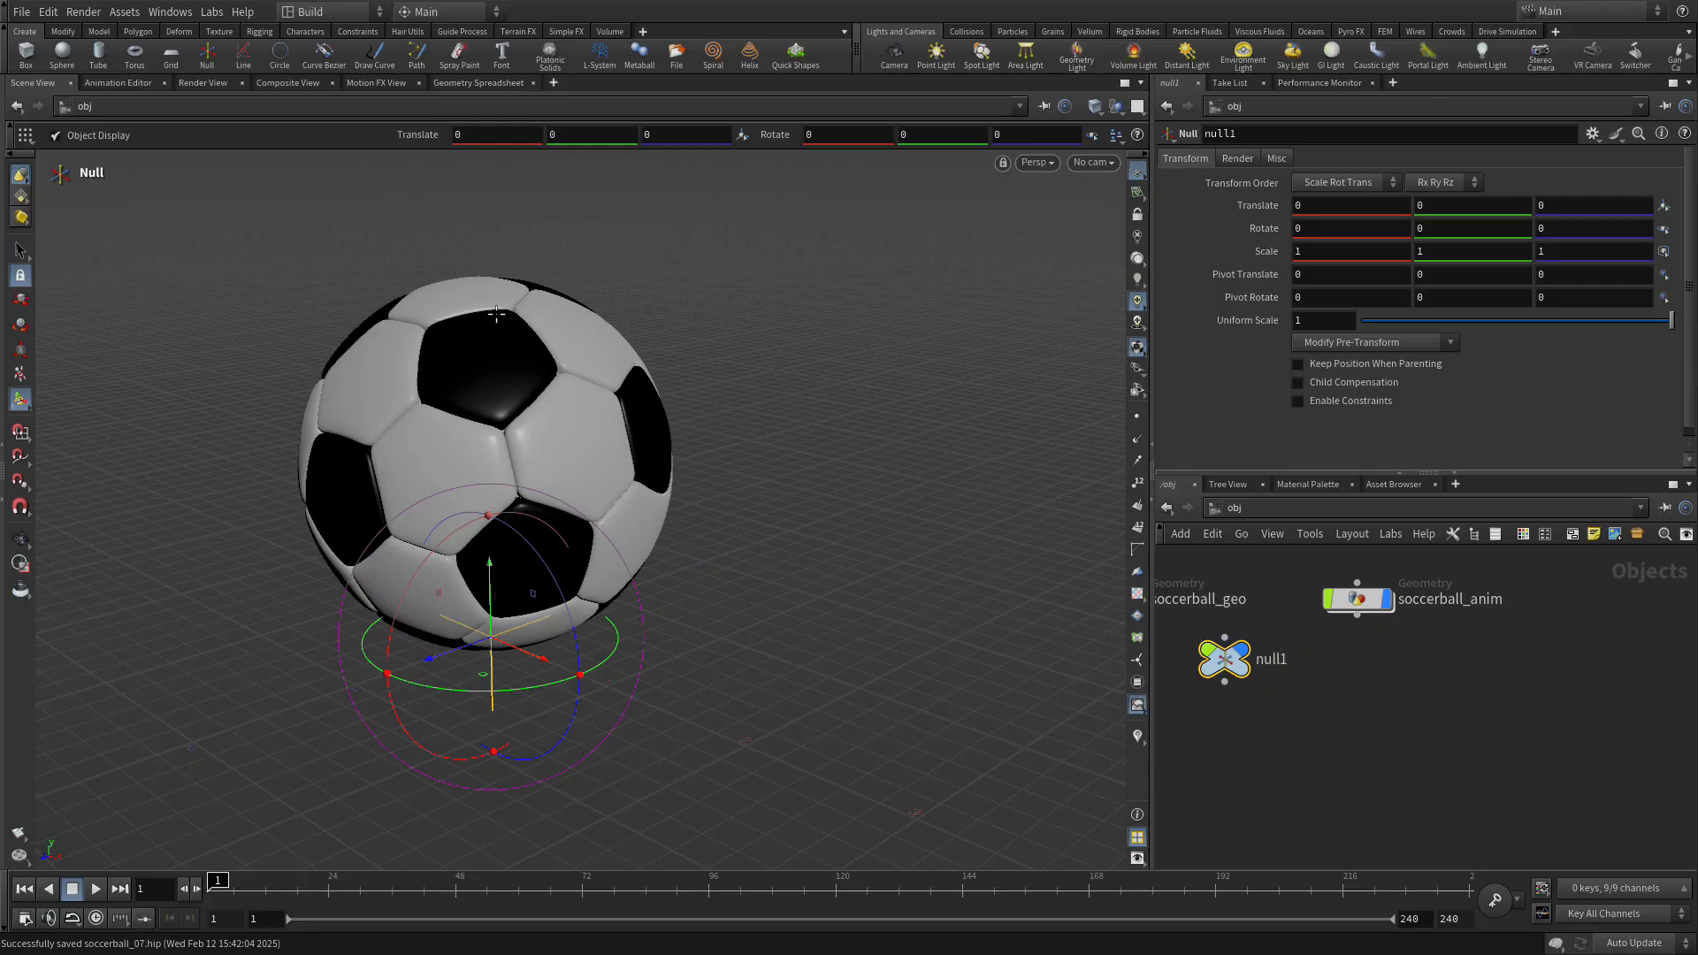
Set the null's control type to Circles and its orientation to ZX plane.
left_click(1277, 159)
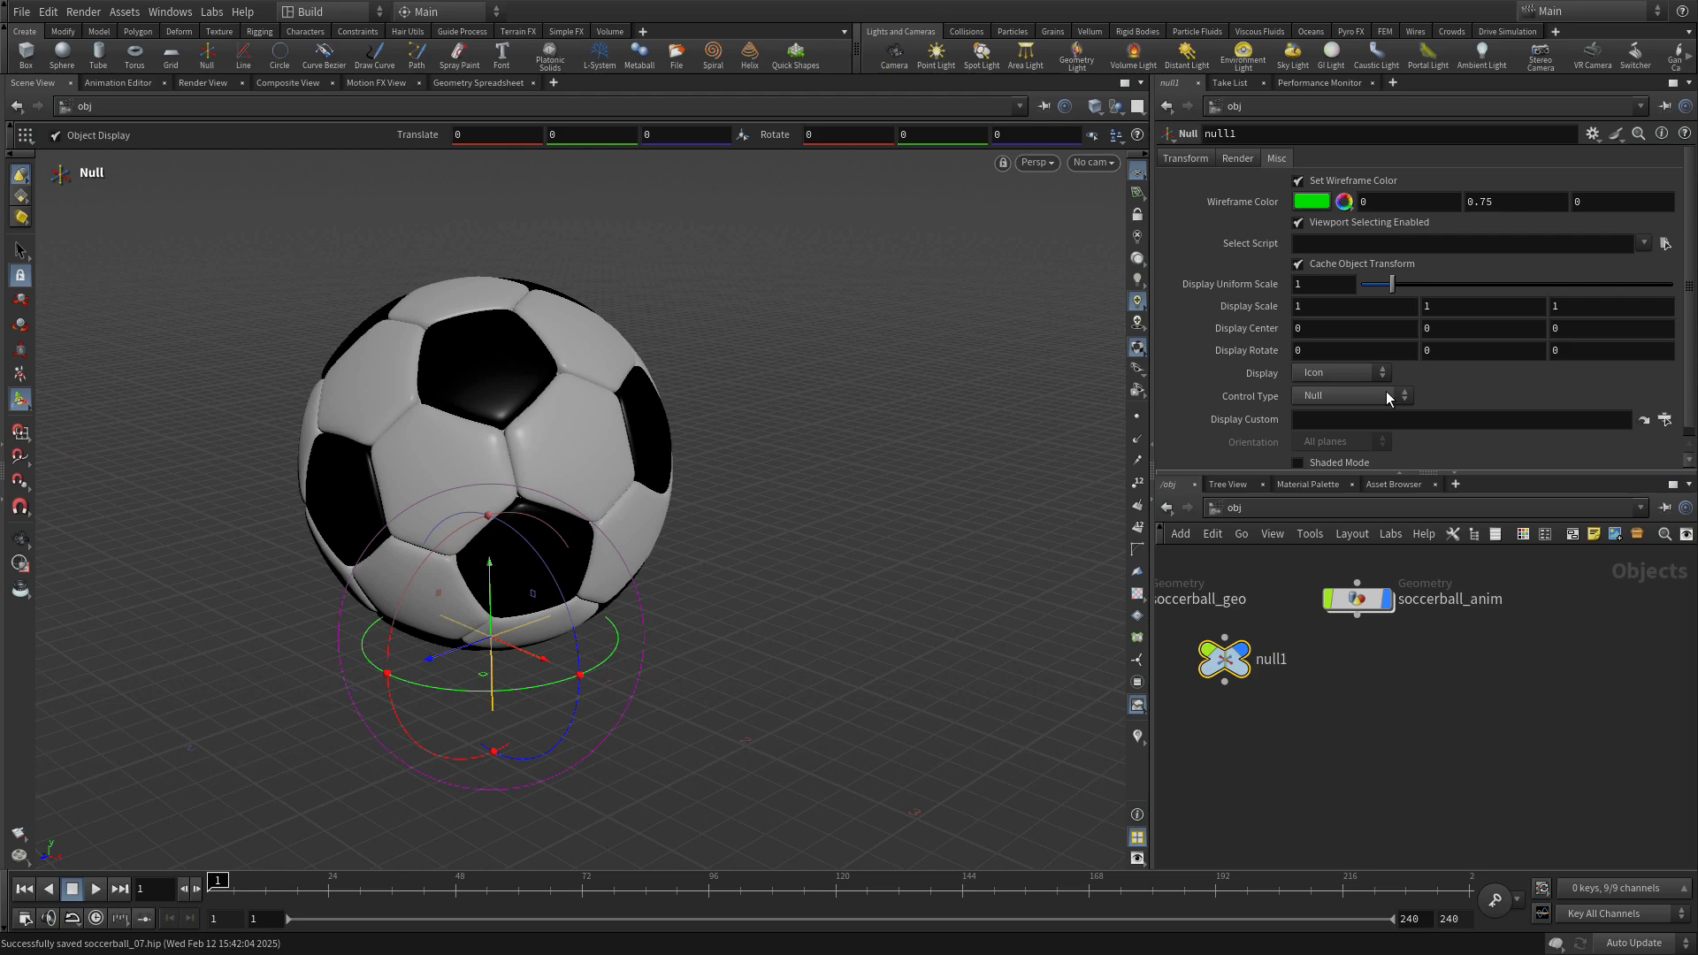
left_click(1327, 398)
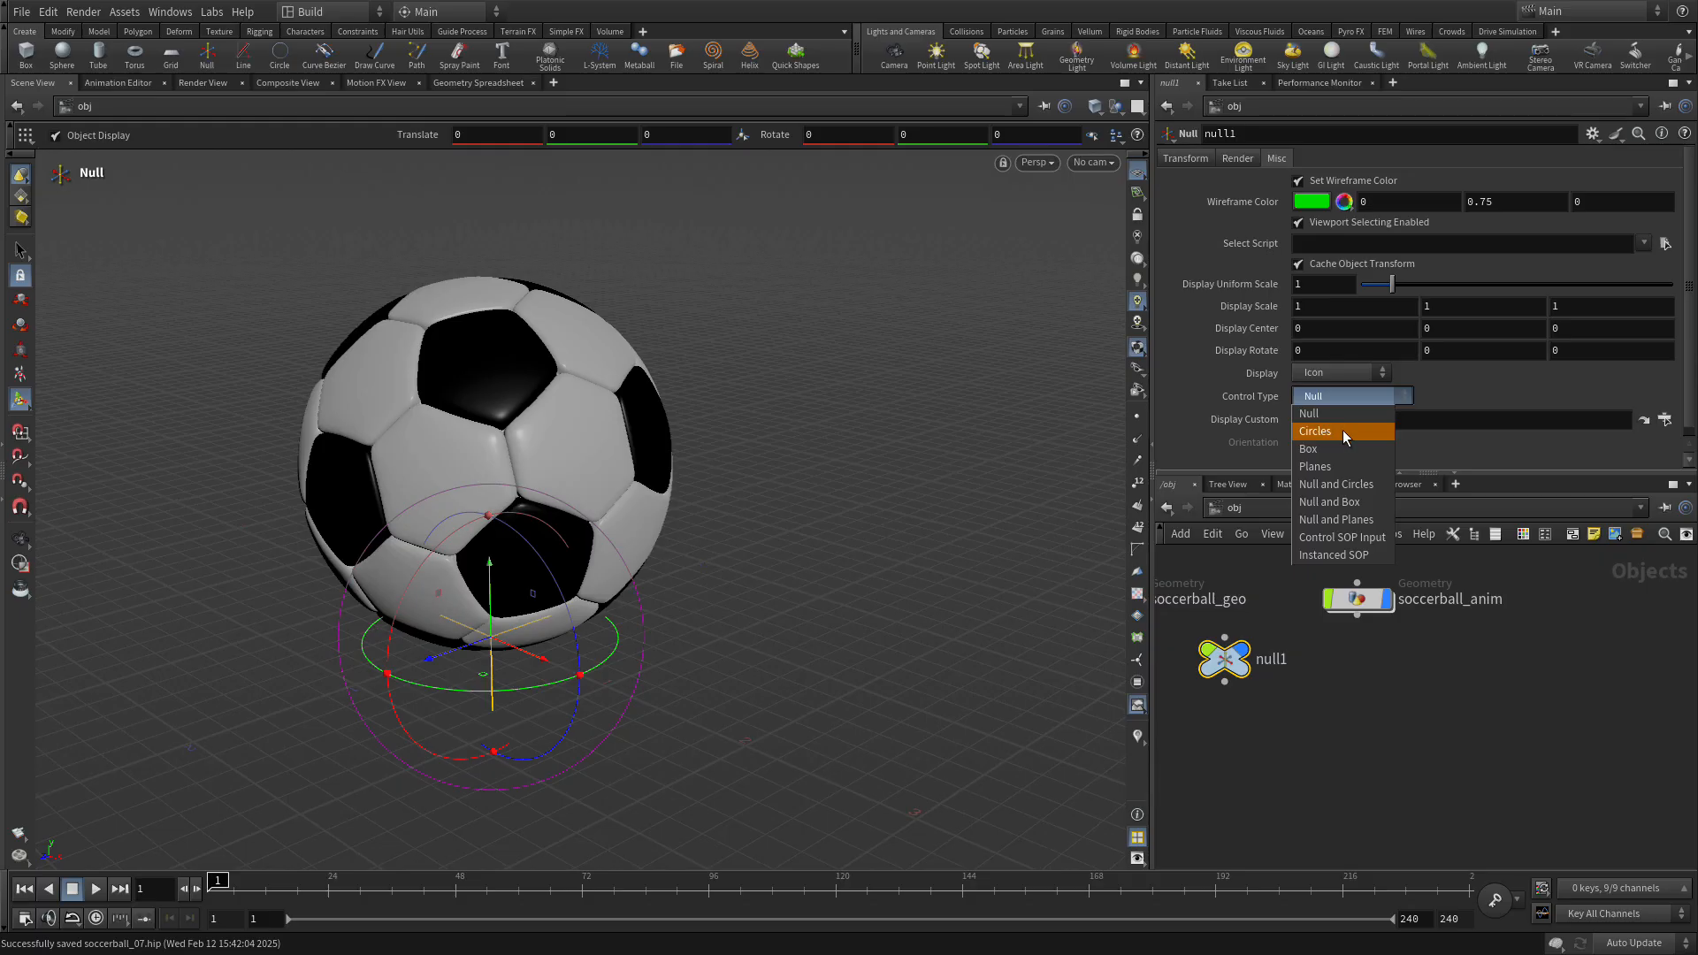
left_click(1343, 431)
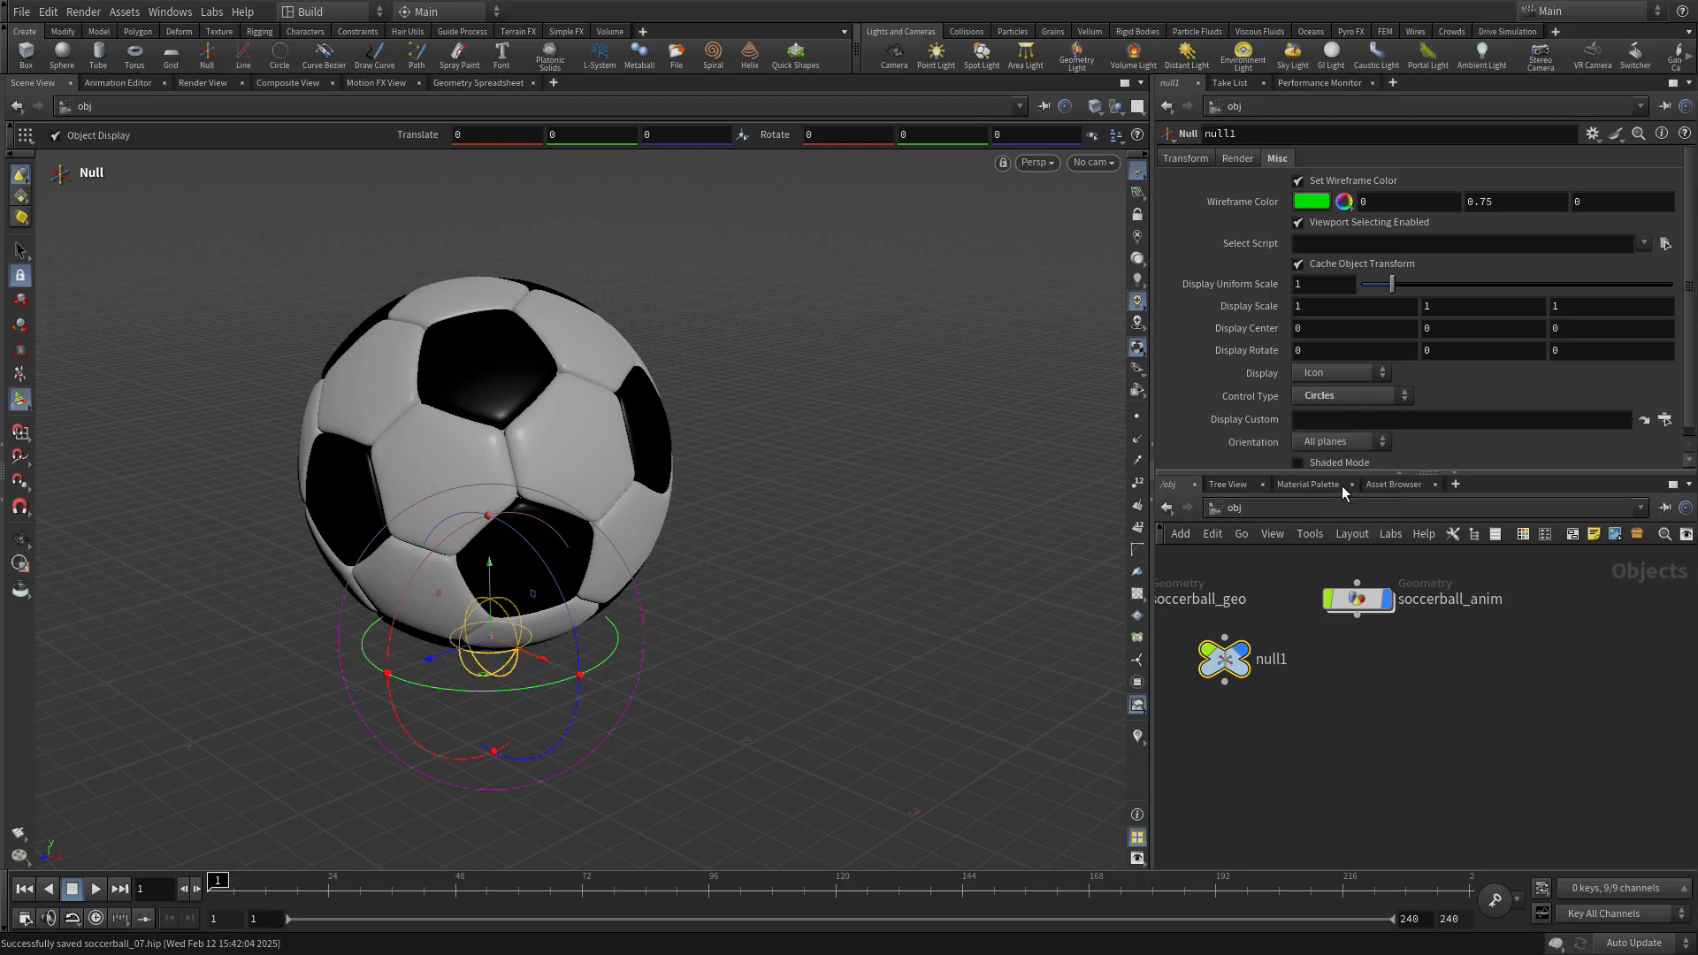
left_click(1321, 442)
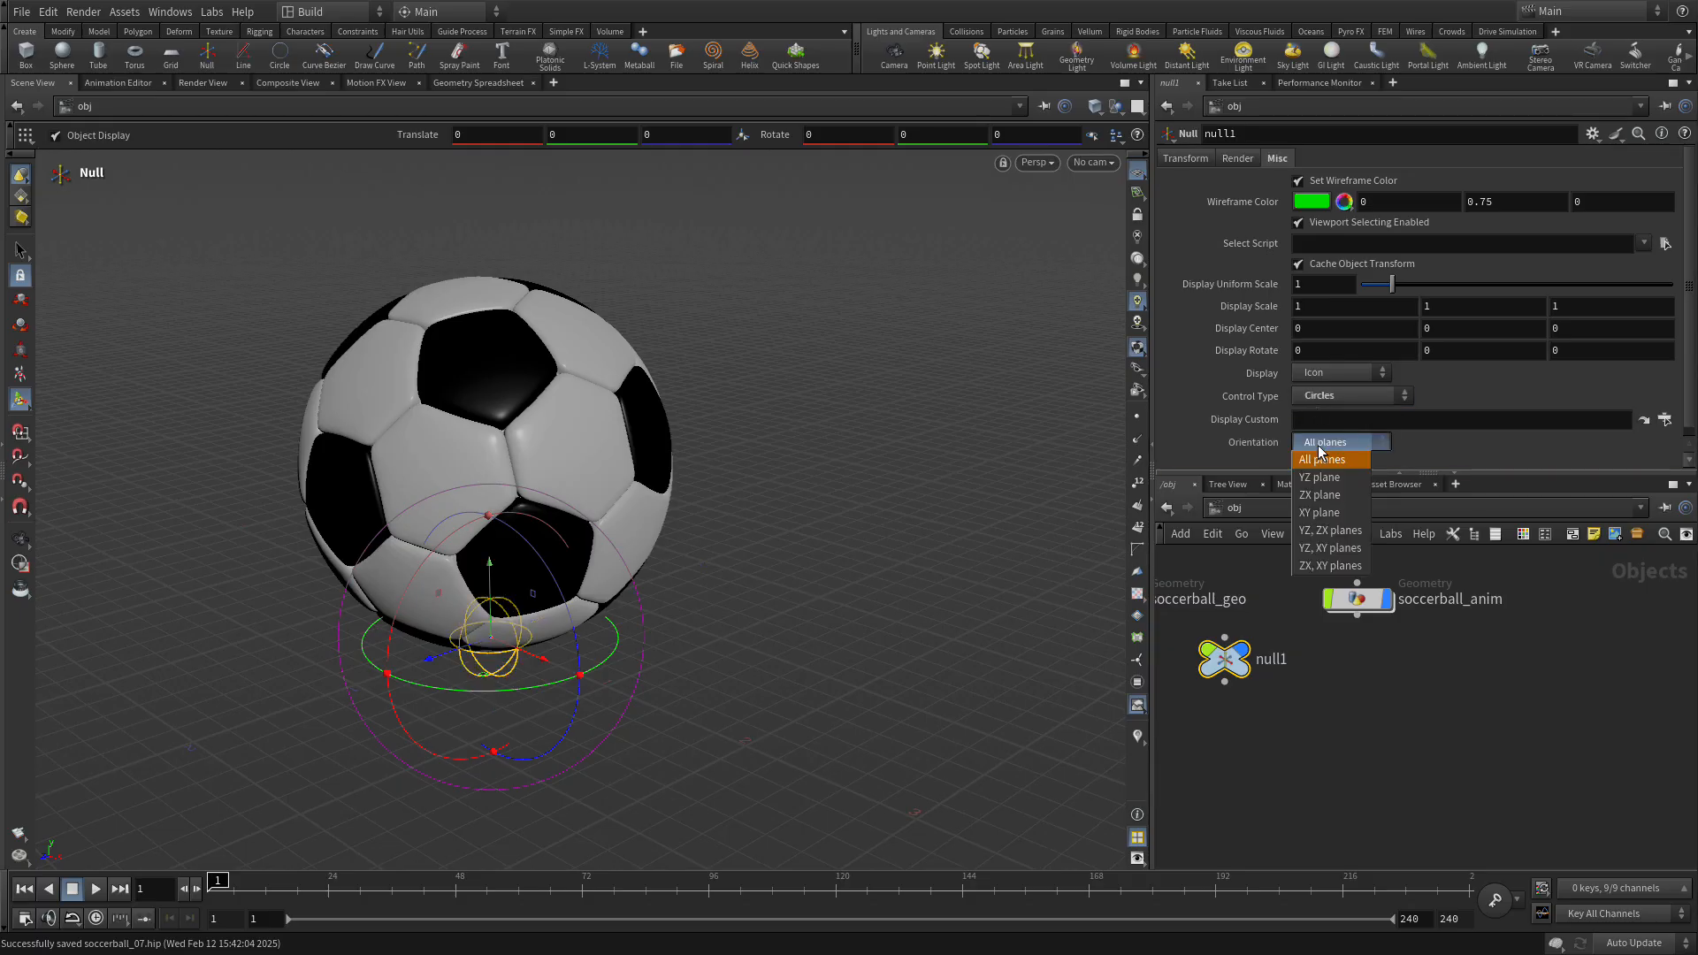
left_click(1337, 496)
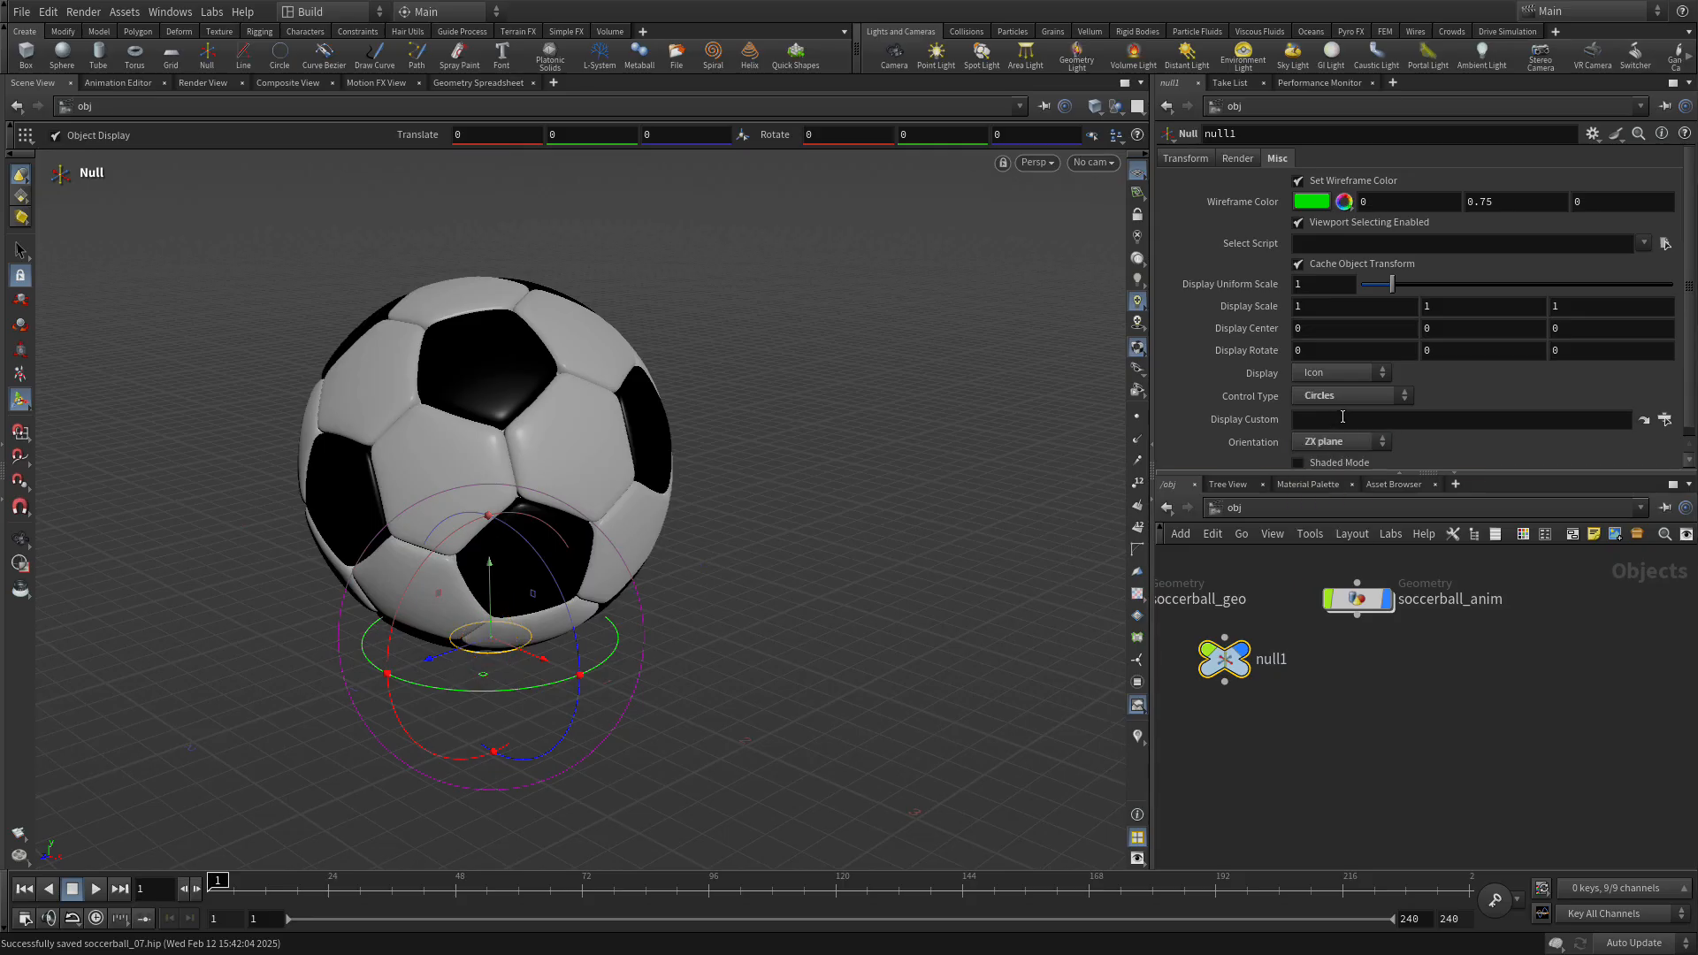
Set the null's Display Uniform Scale to 4.
scroll(1342, 416, "down", 1)
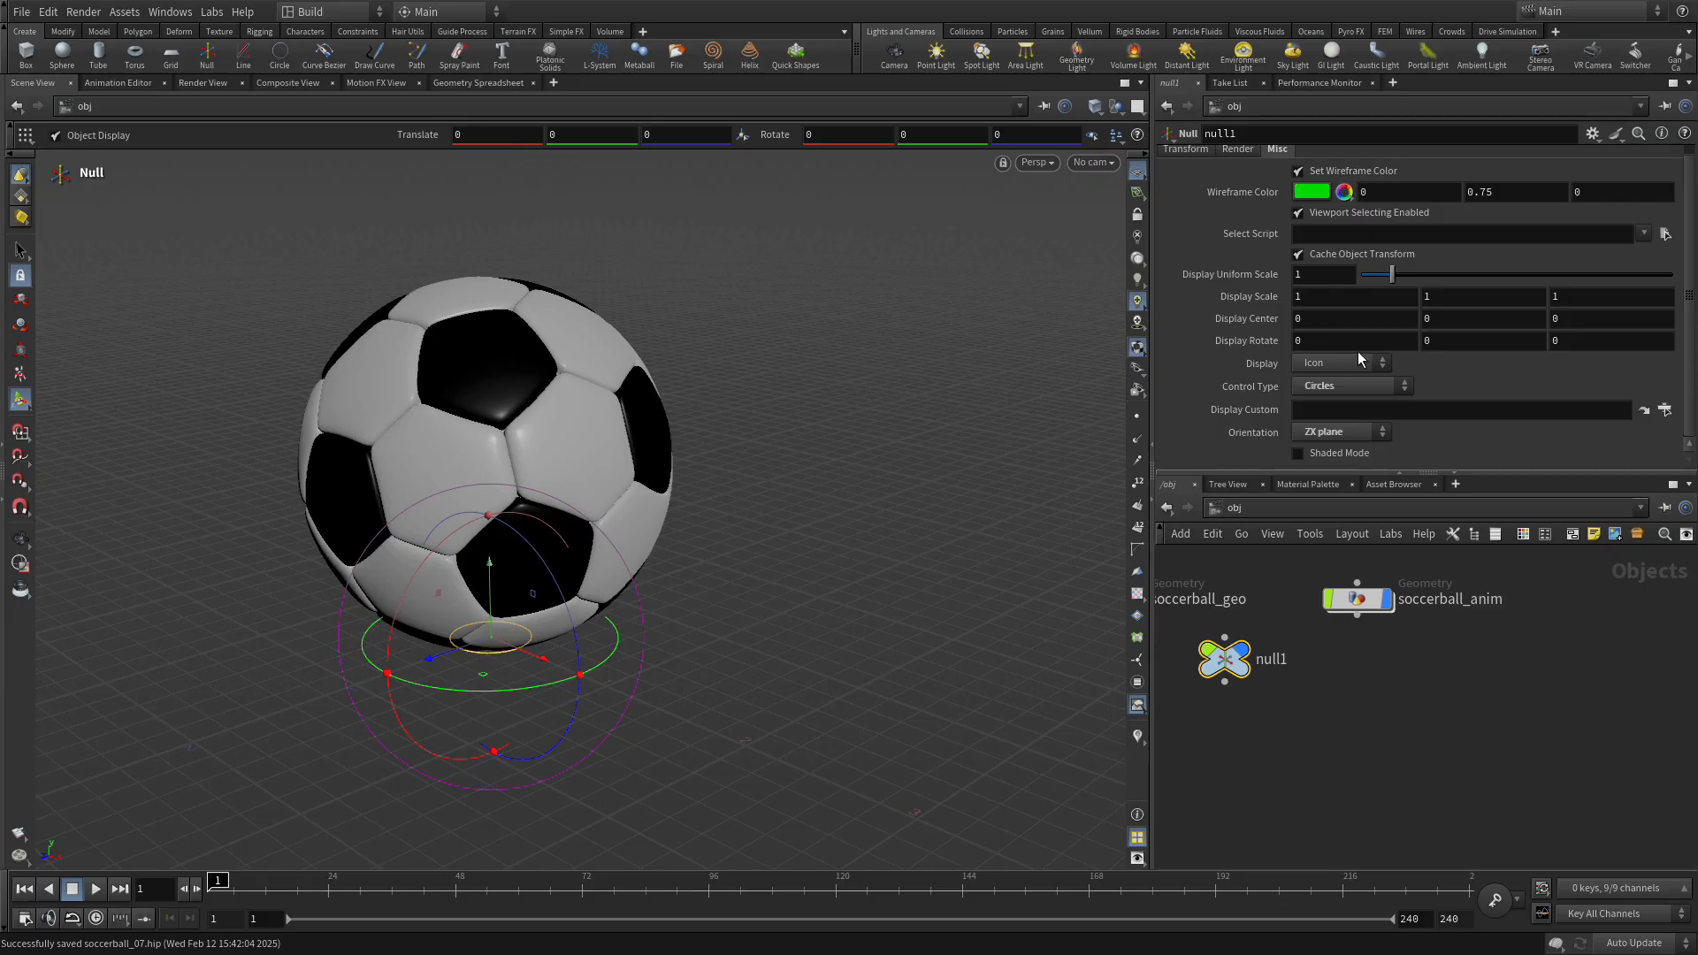
left_click_drag(1284, 274, 1266, 274)
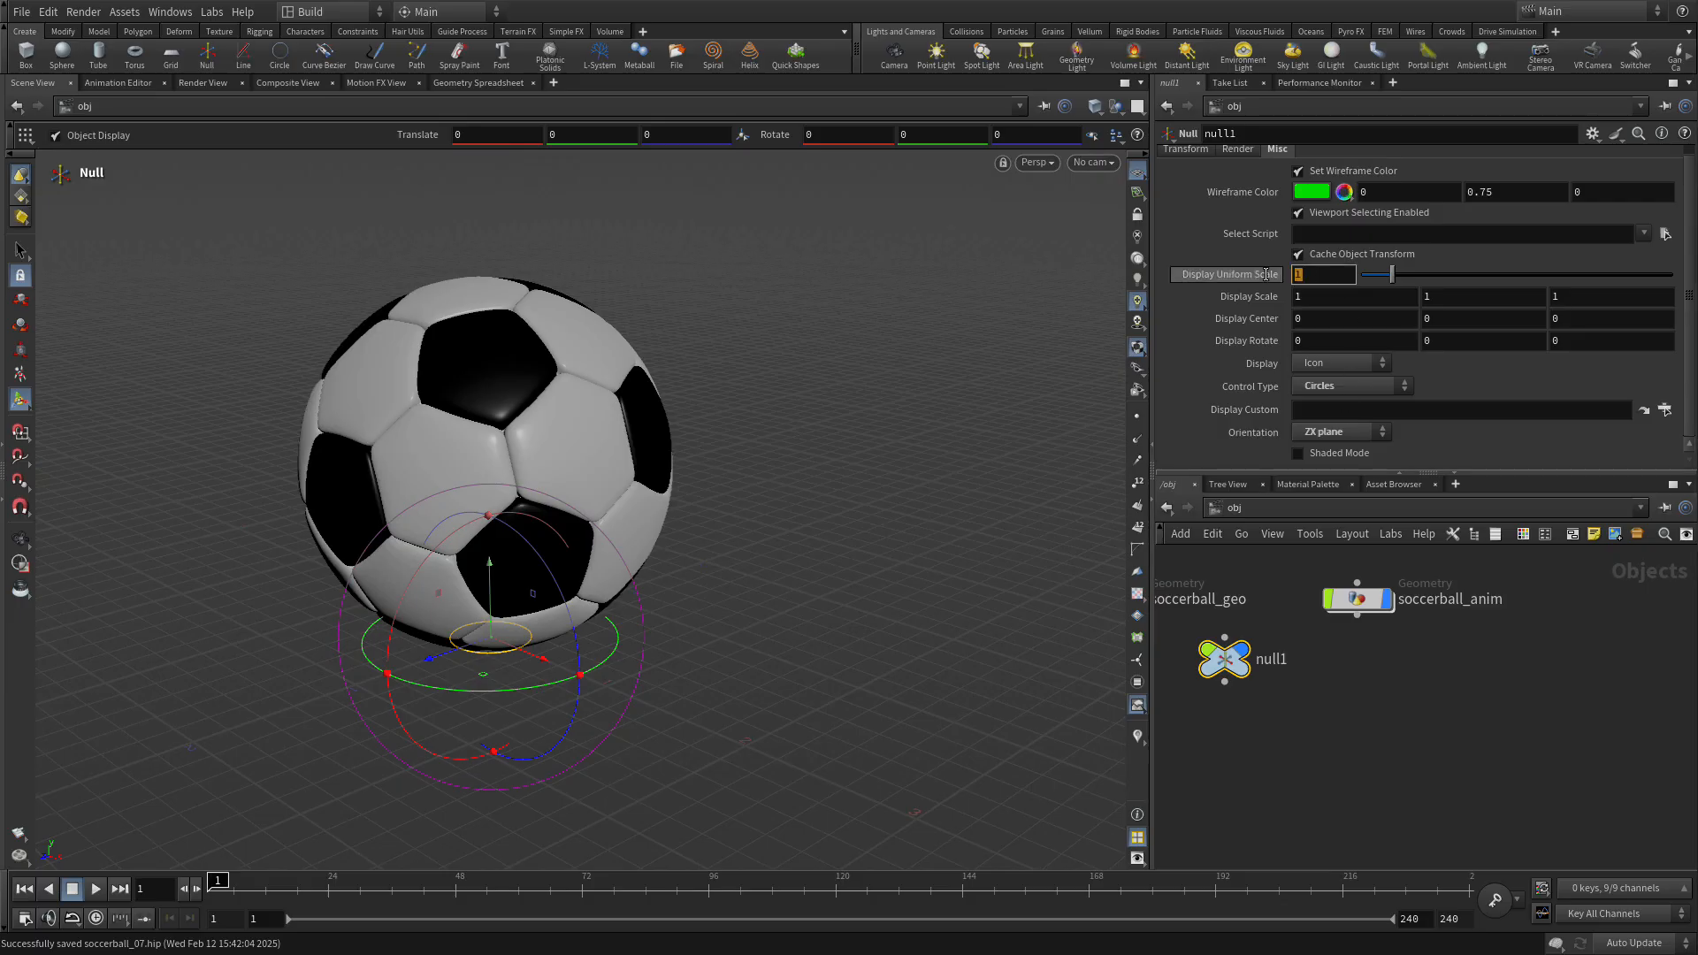
key("Return")
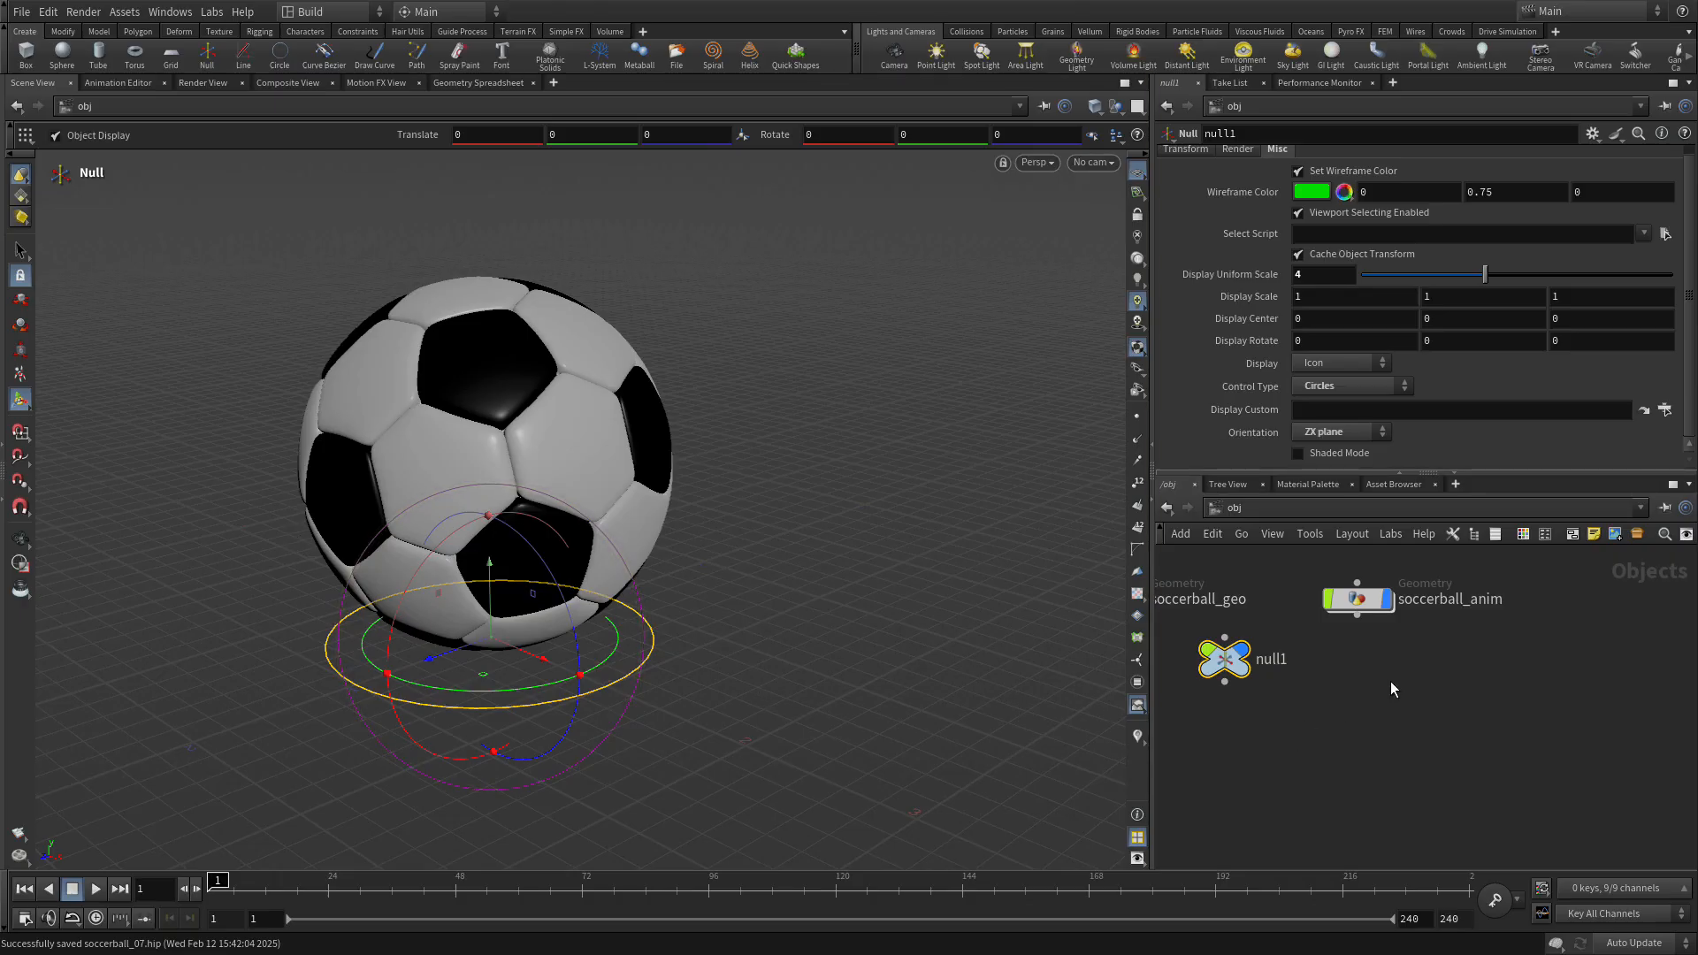
Arrange the null above soccerball_anim in the network and rename it soccerball_ctrl.
left_click_drag(1358, 602, 1376, 719)
mouse_move(1222, 660)
left_click_drag(1222, 659, 1377, 622)
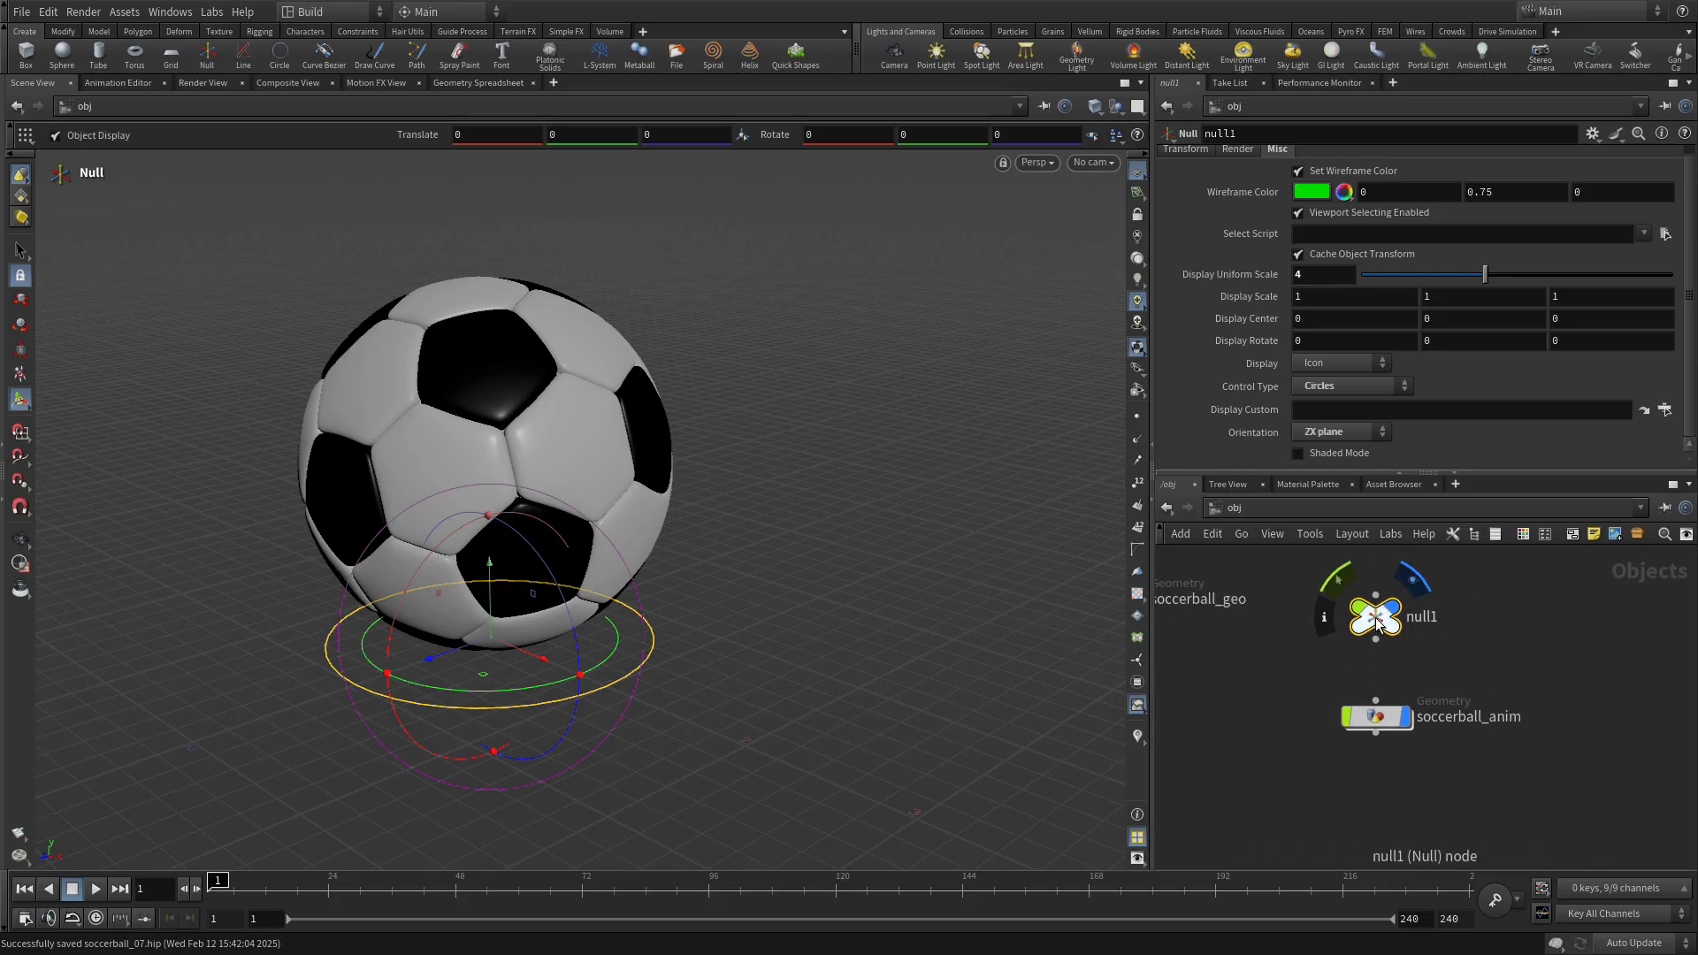
double_click(1431, 616)
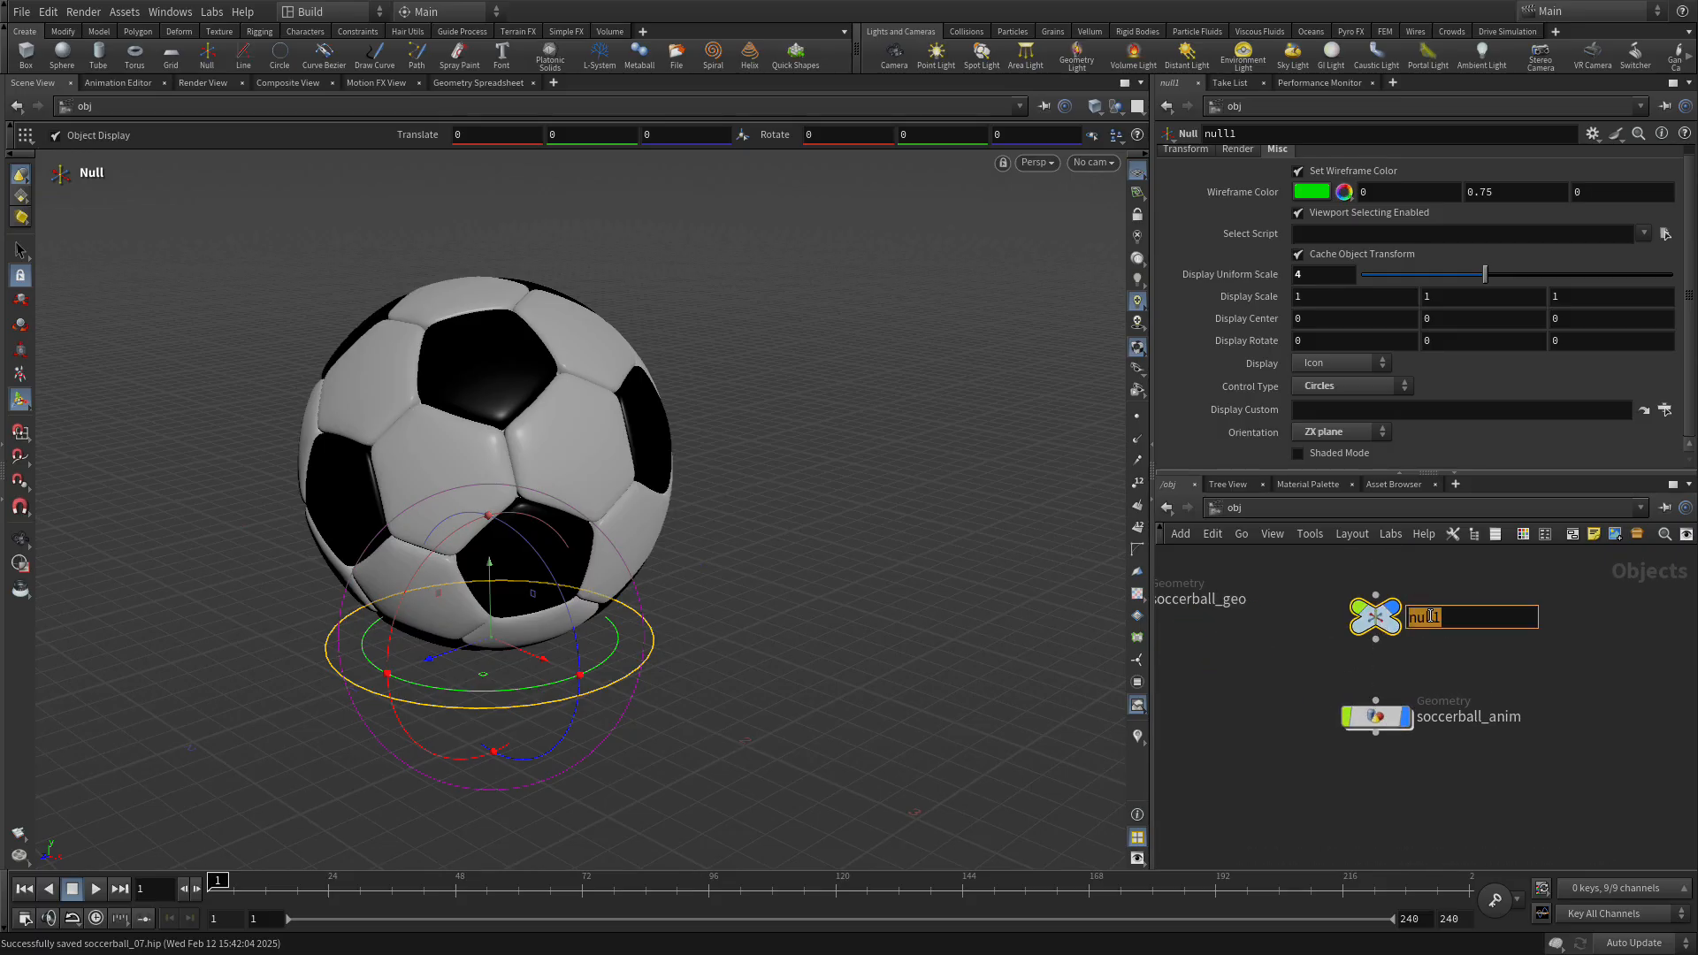
type("soccerball_ctrl")
key("Return")
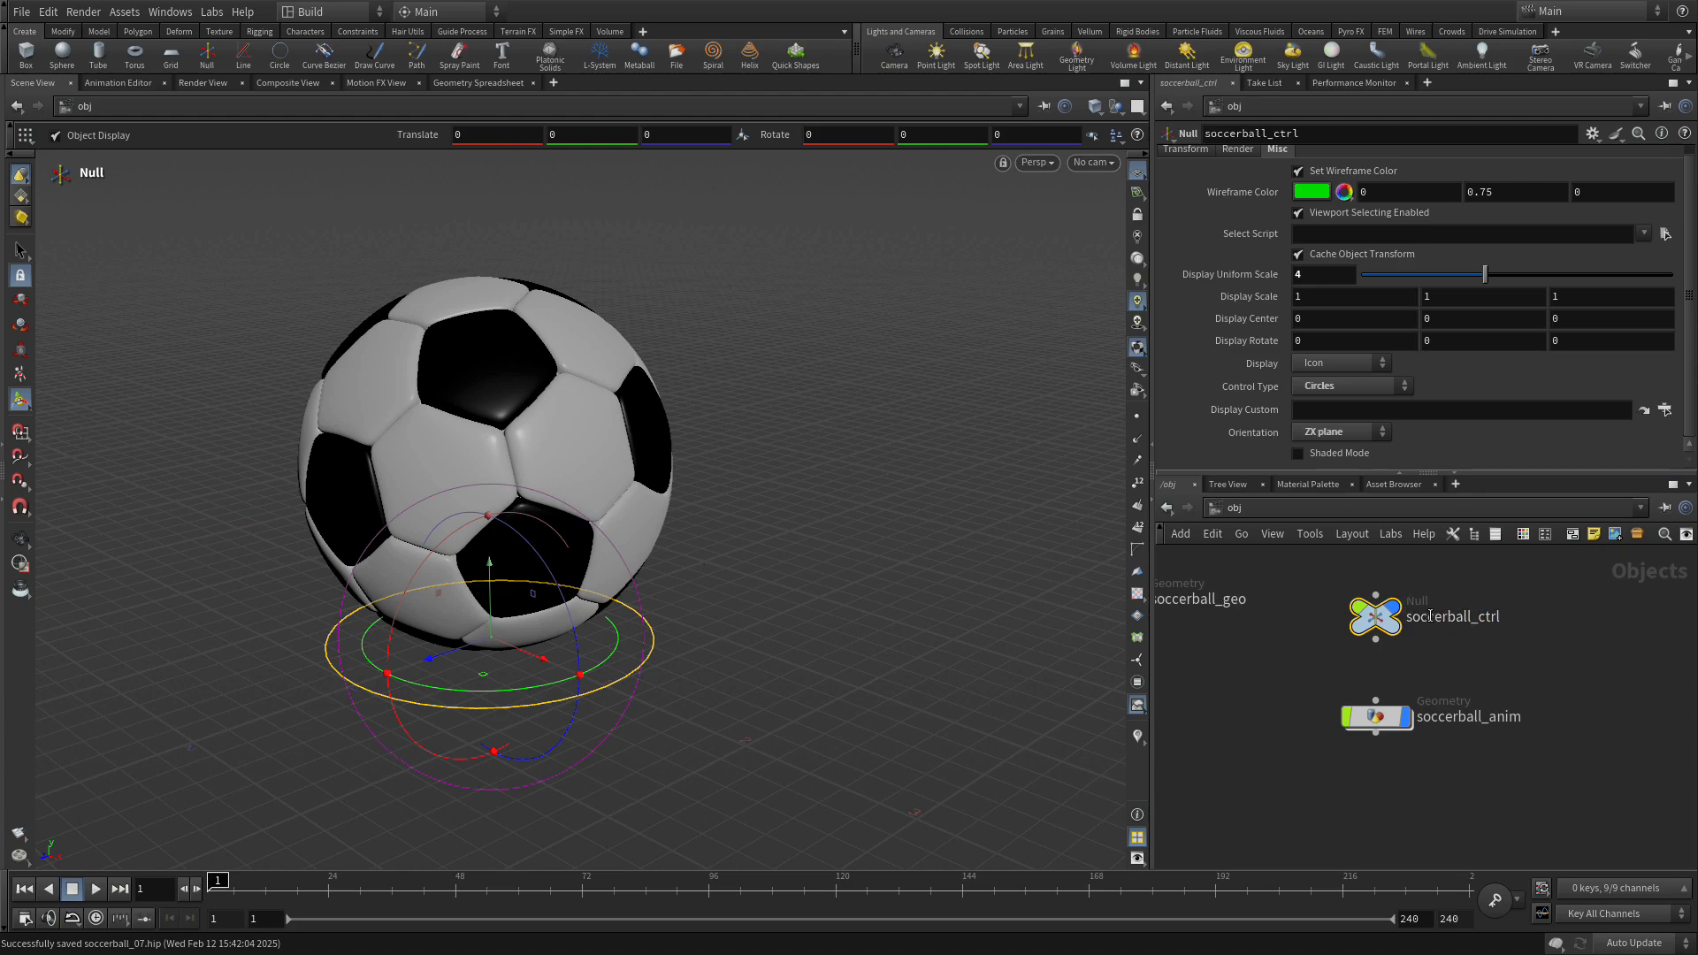
Parent soccerball_anim to soccerball_ctrl, then test the link by moving the control slightly along X and undoing the move.
left_click(1376, 639)
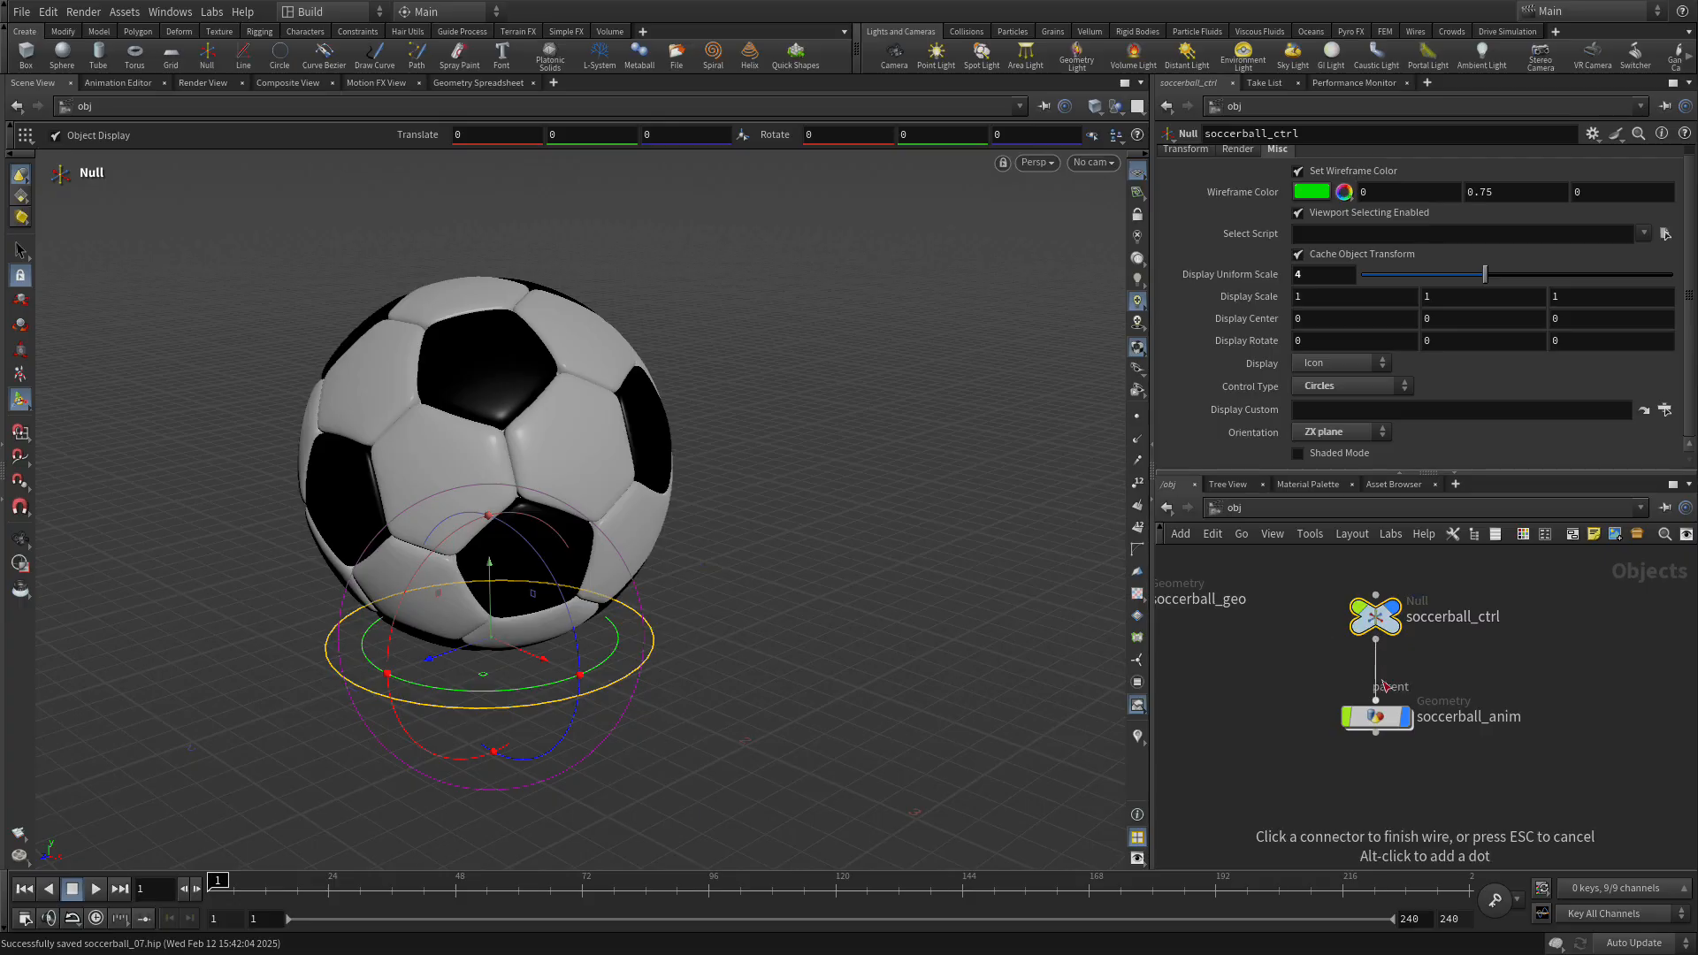
left_click(1376, 700)
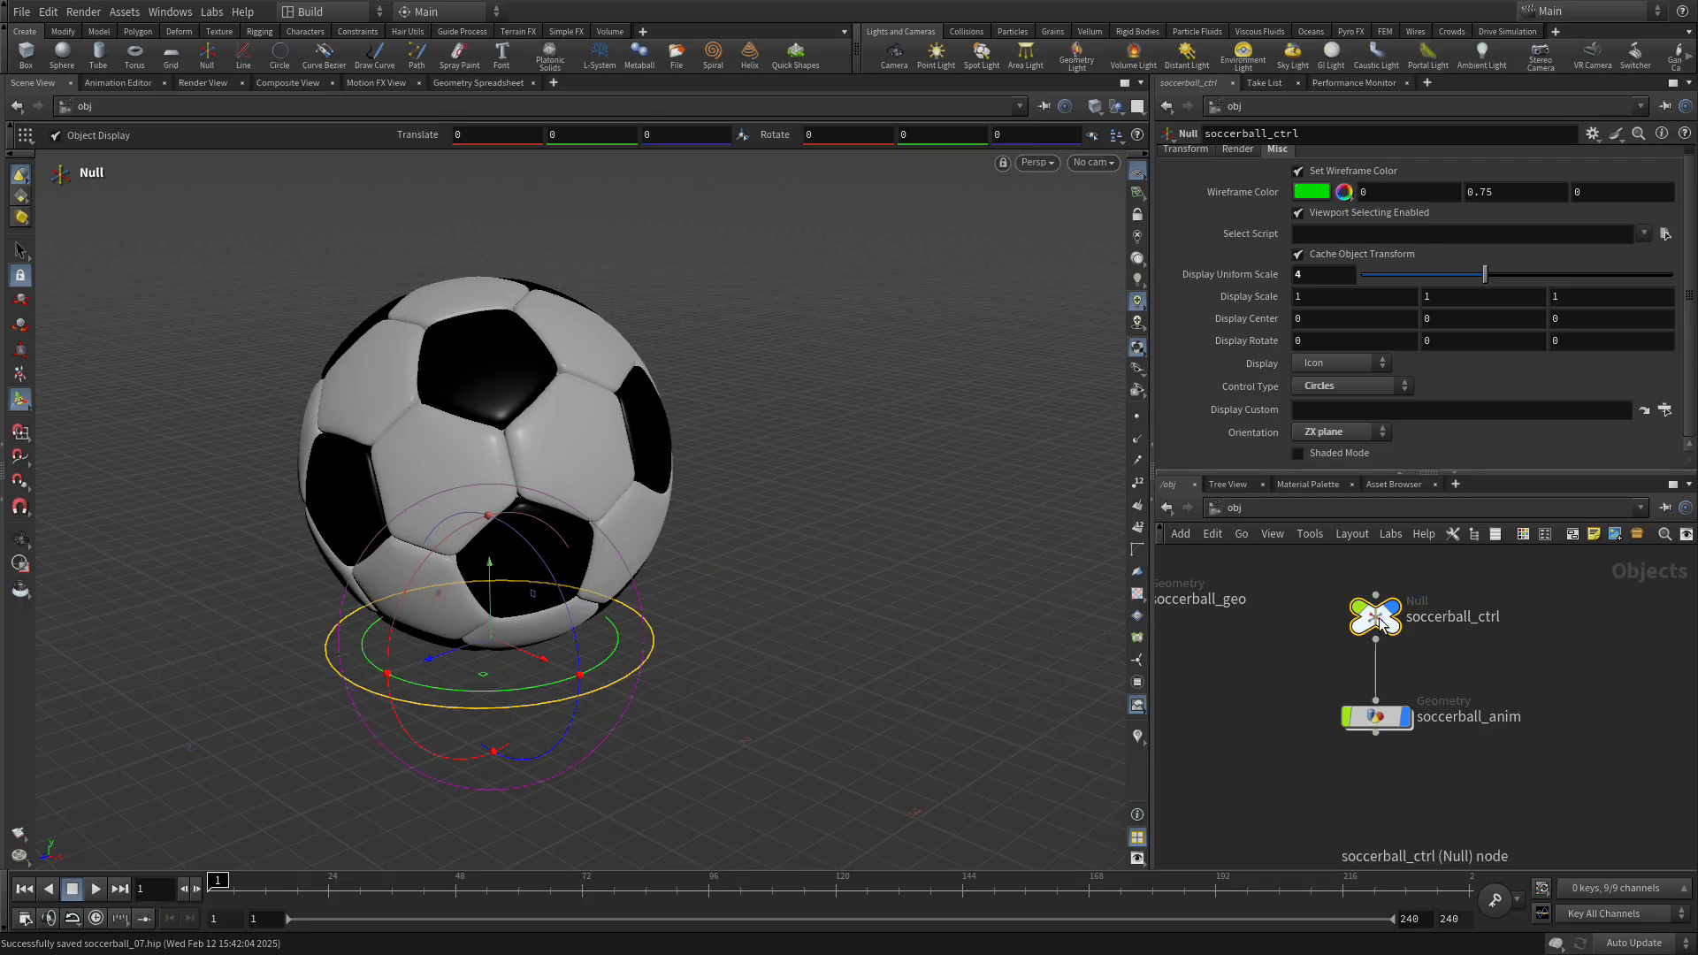
mouse_move(545, 661)
left_mouse_down()
mouse_move(1305, 831)
mouse_move(246, 493)
mouse_move(236, 561)
mouse_move(967, 796)
mouse_move(550, 664)
left_mouse_up()
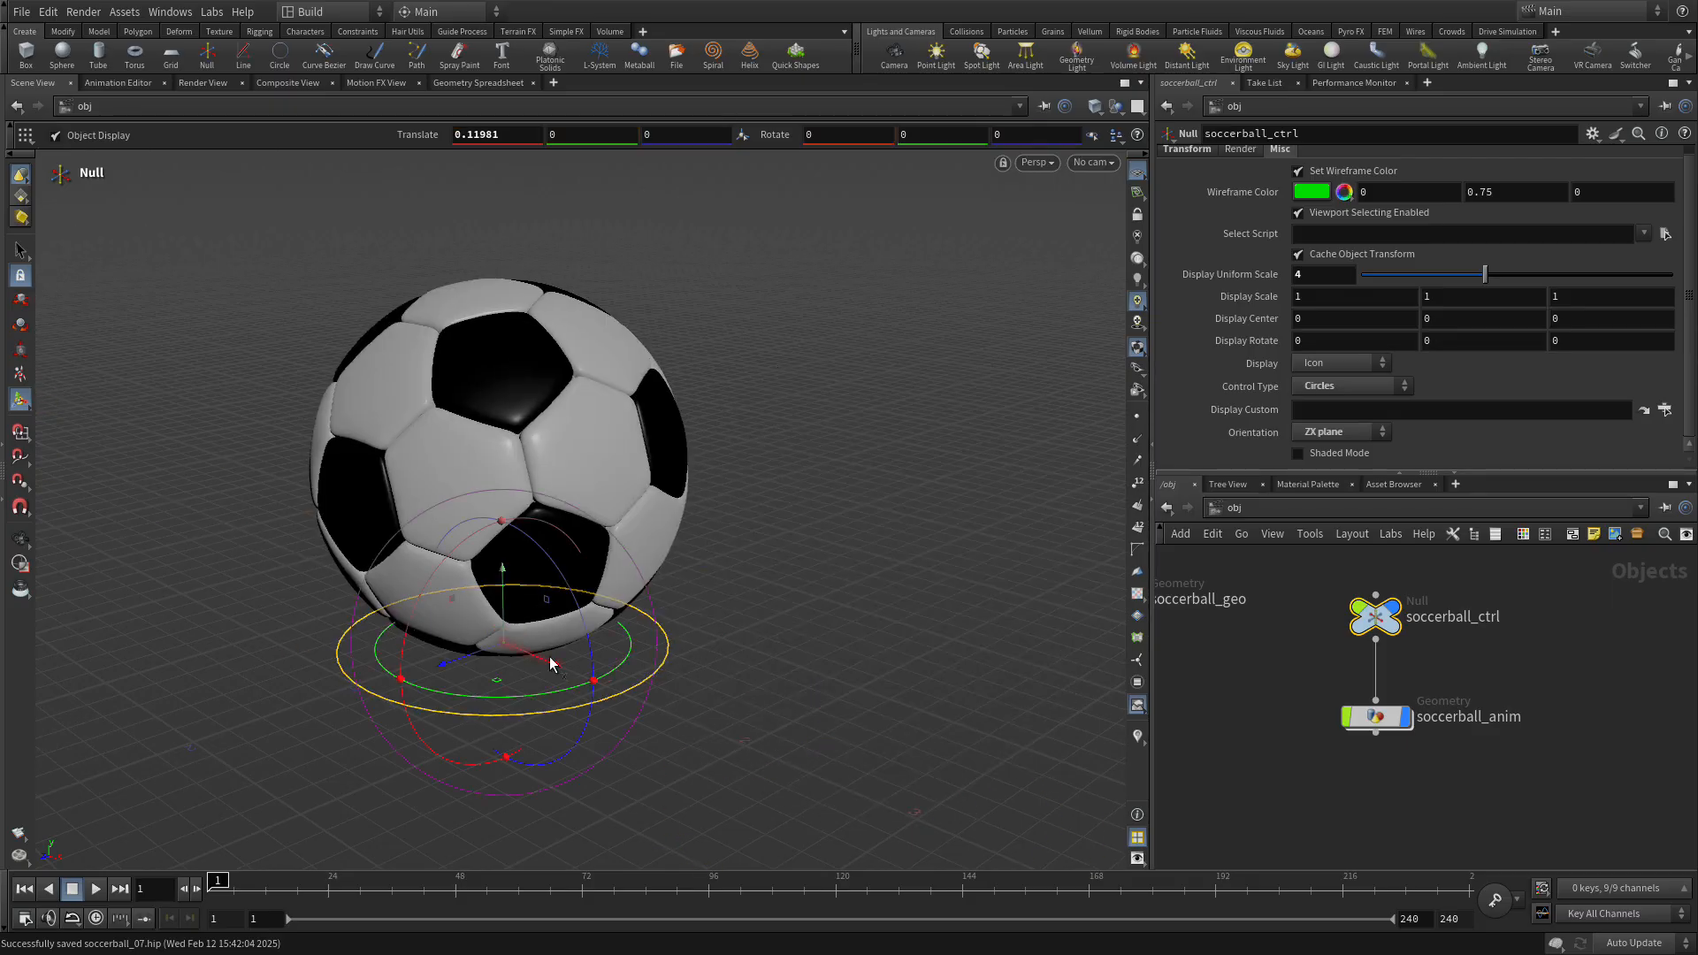
key("ctrl+z")
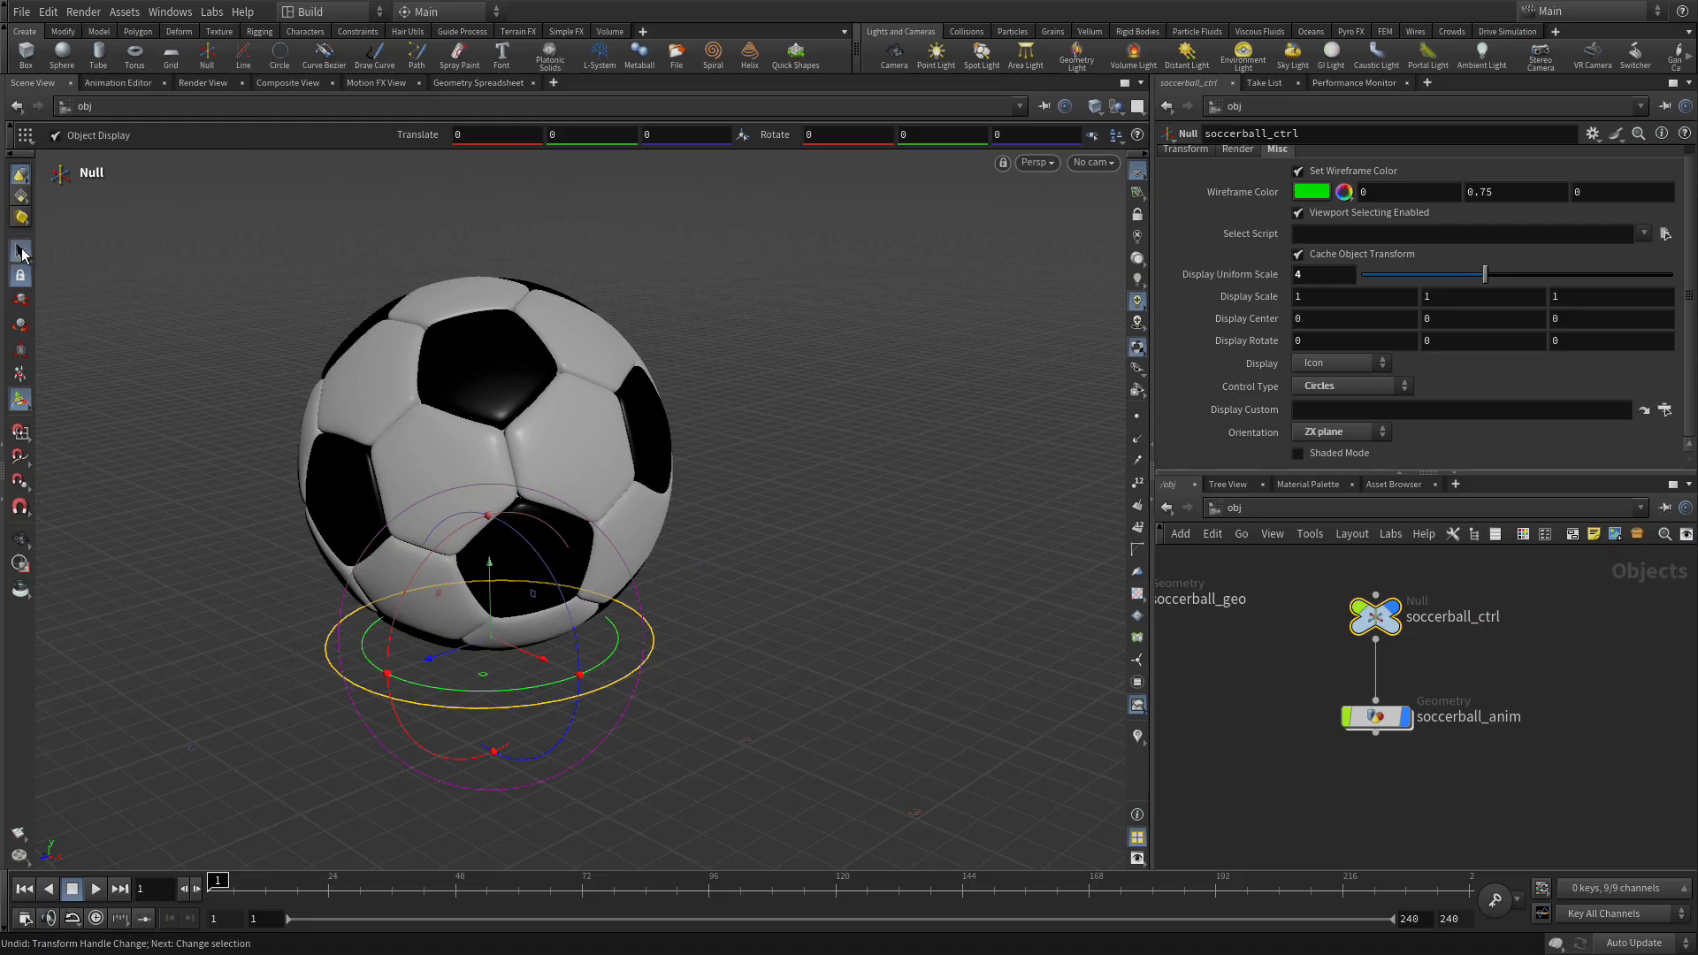
Make soccerball_anim unselectable in the viewport and test selecting the soccerball_ctrl circle.
key("s")
left_click(495, 496)
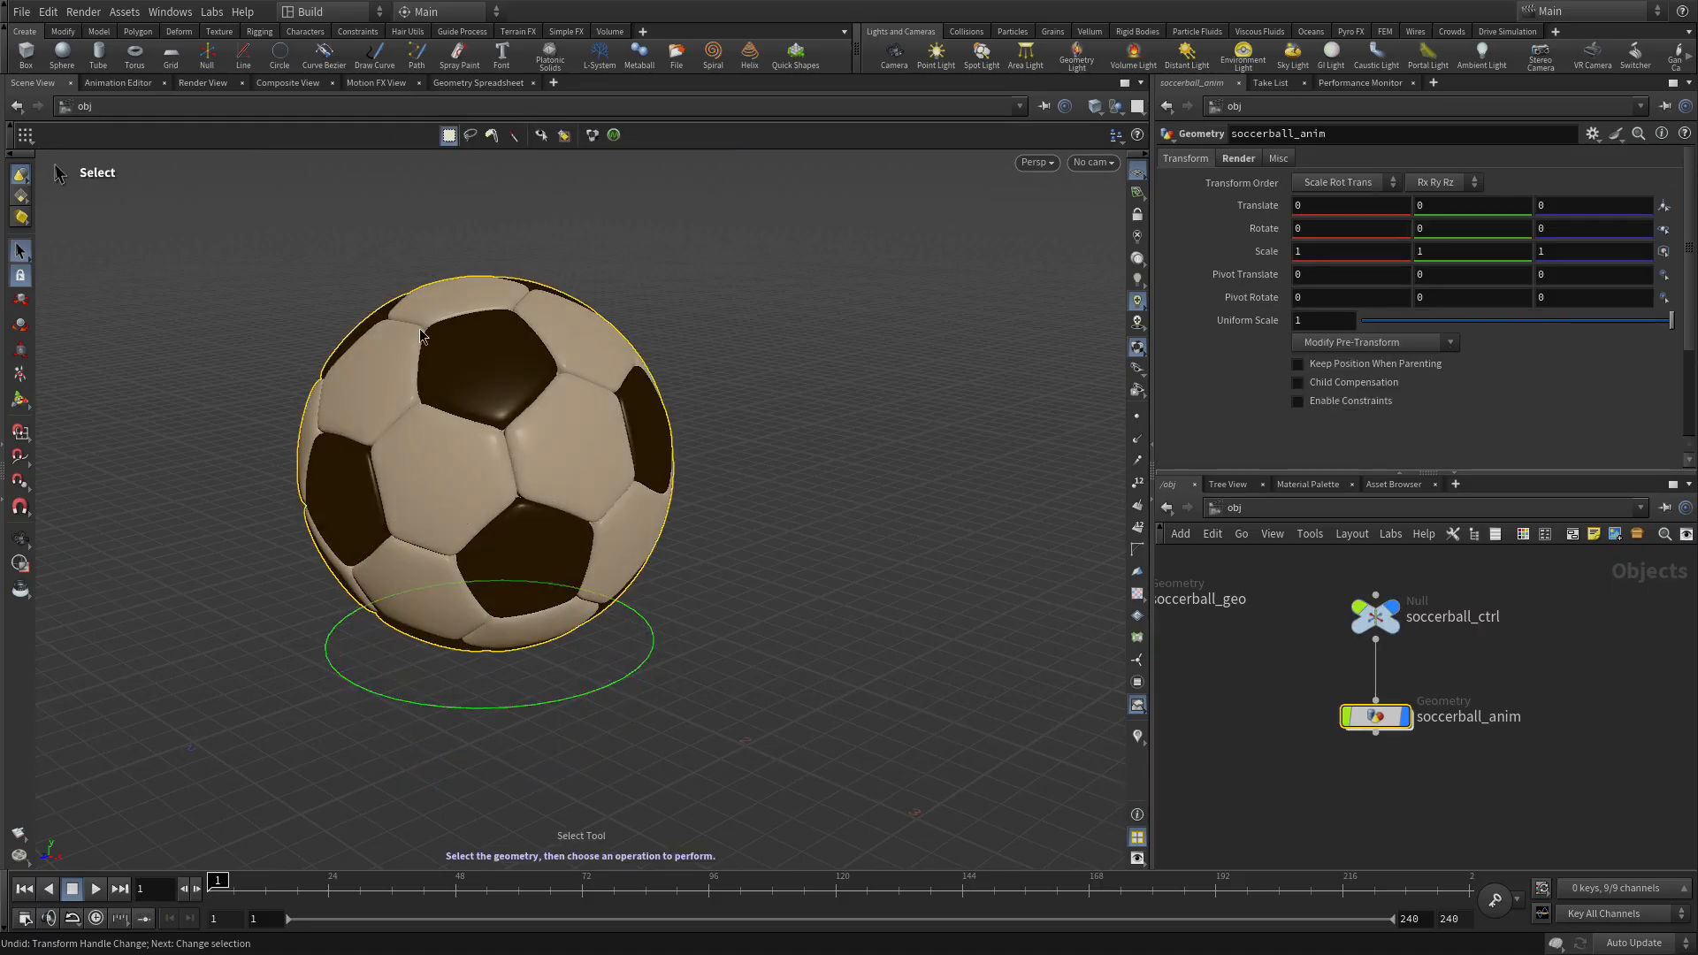
mouse_move(1340, 692)
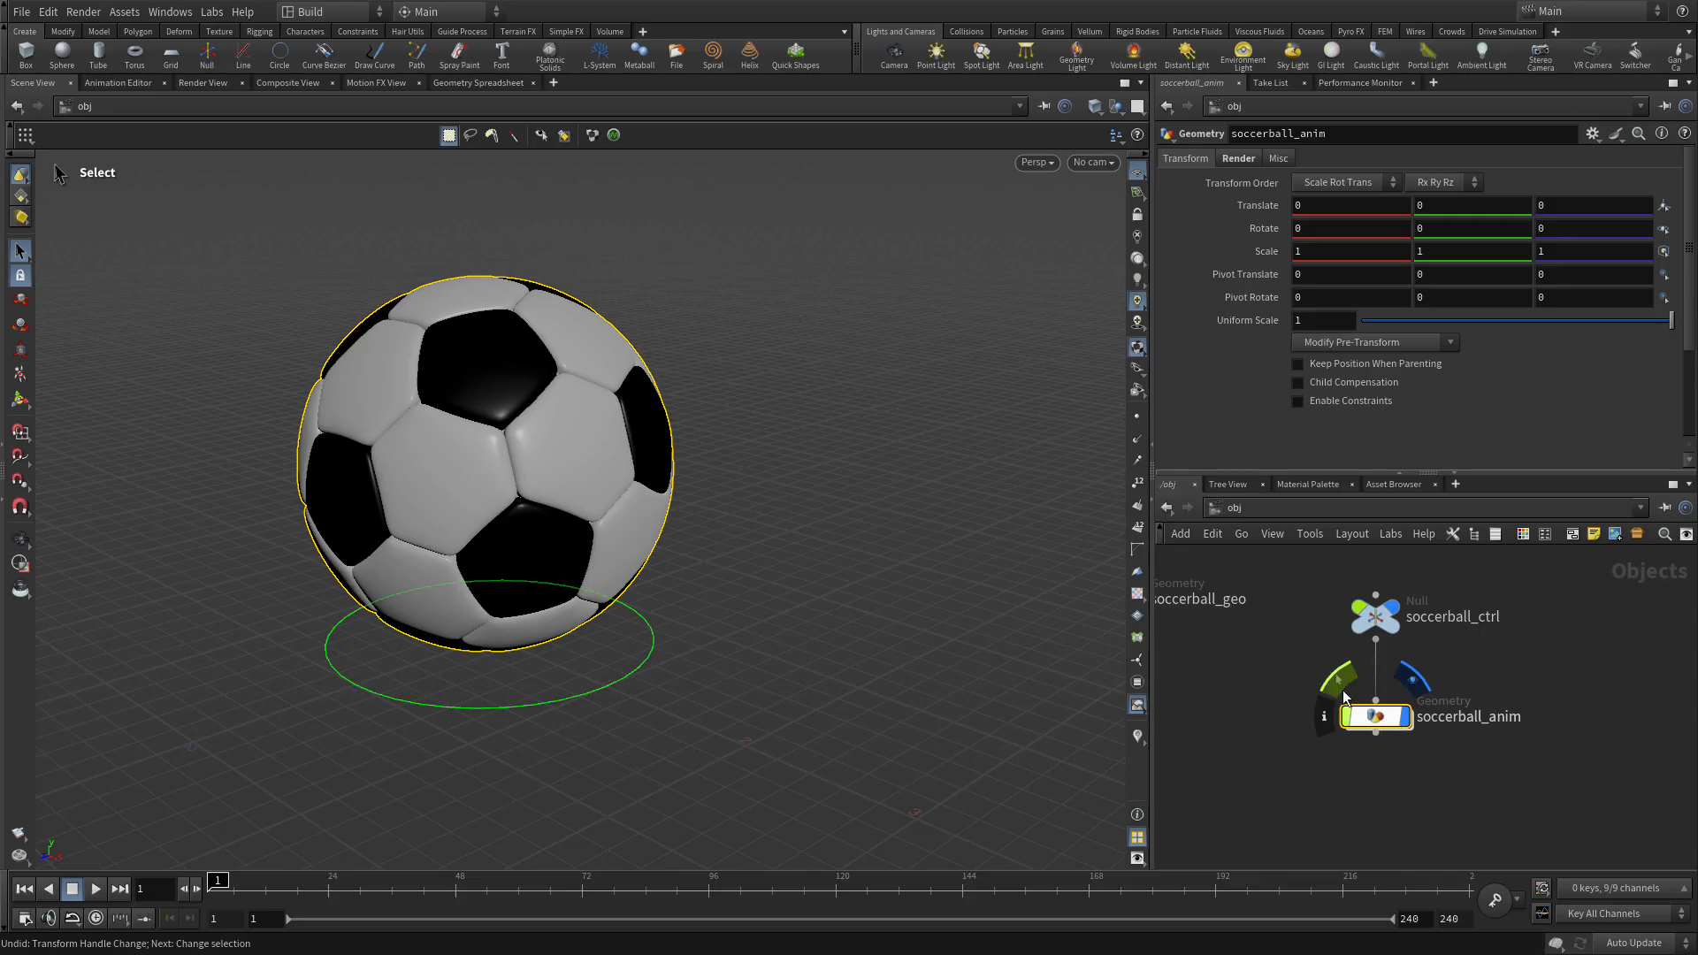
left_click(876, 721)
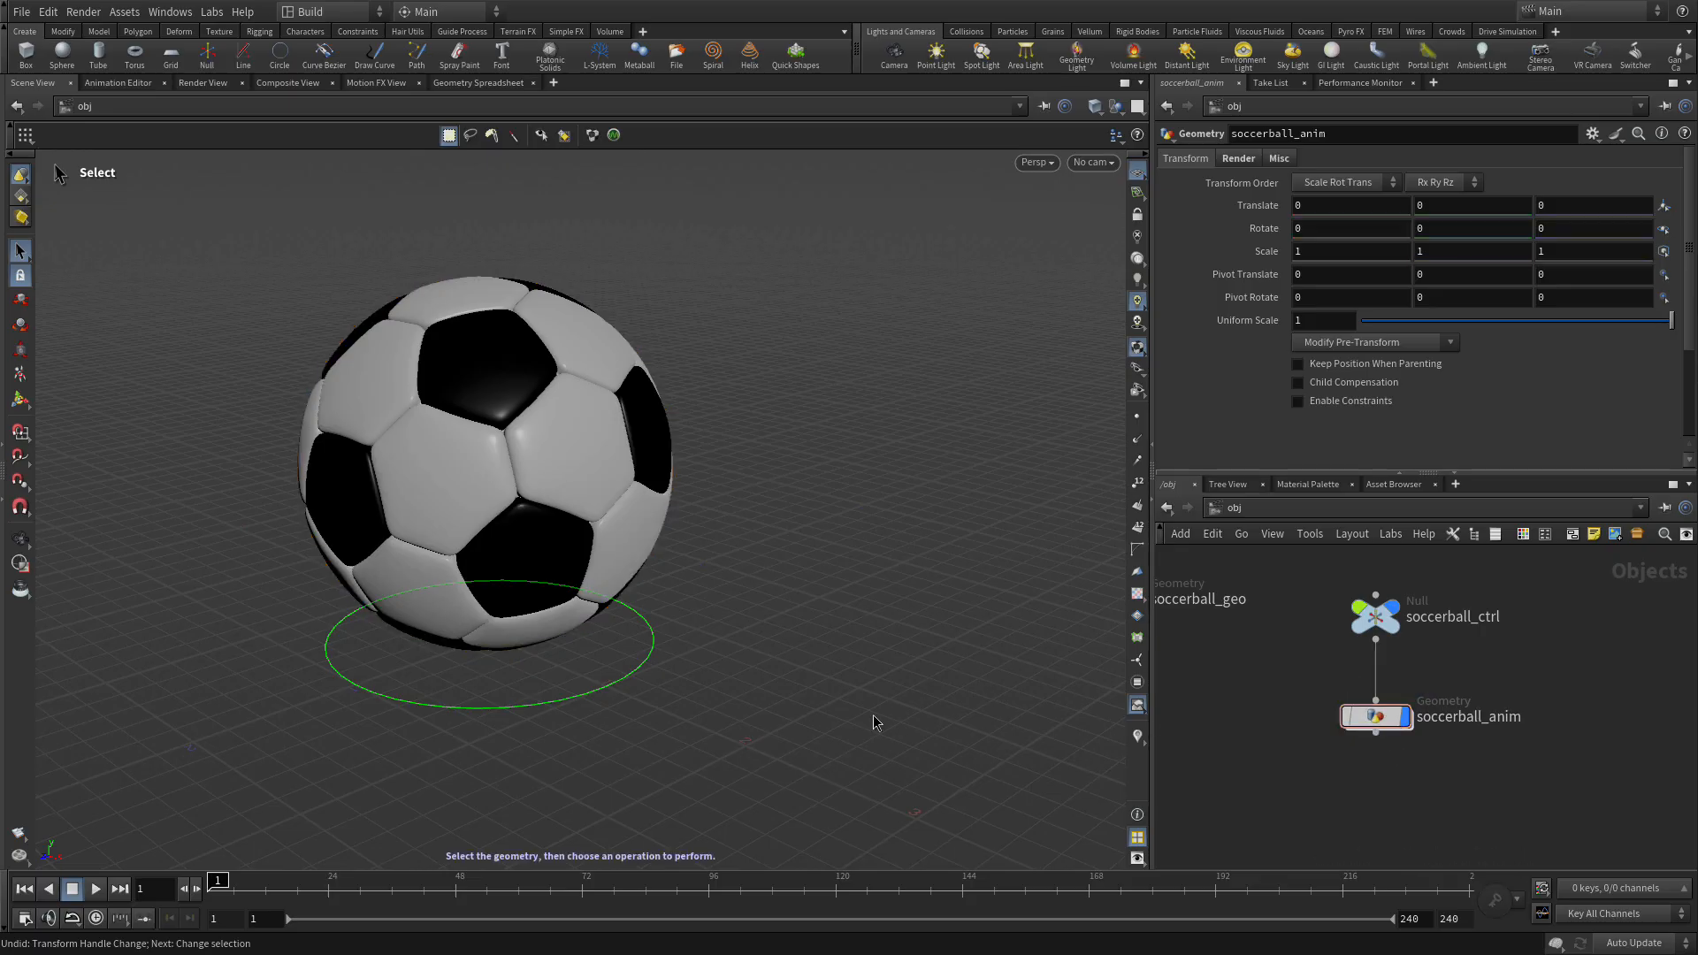
left_click(631, 676)
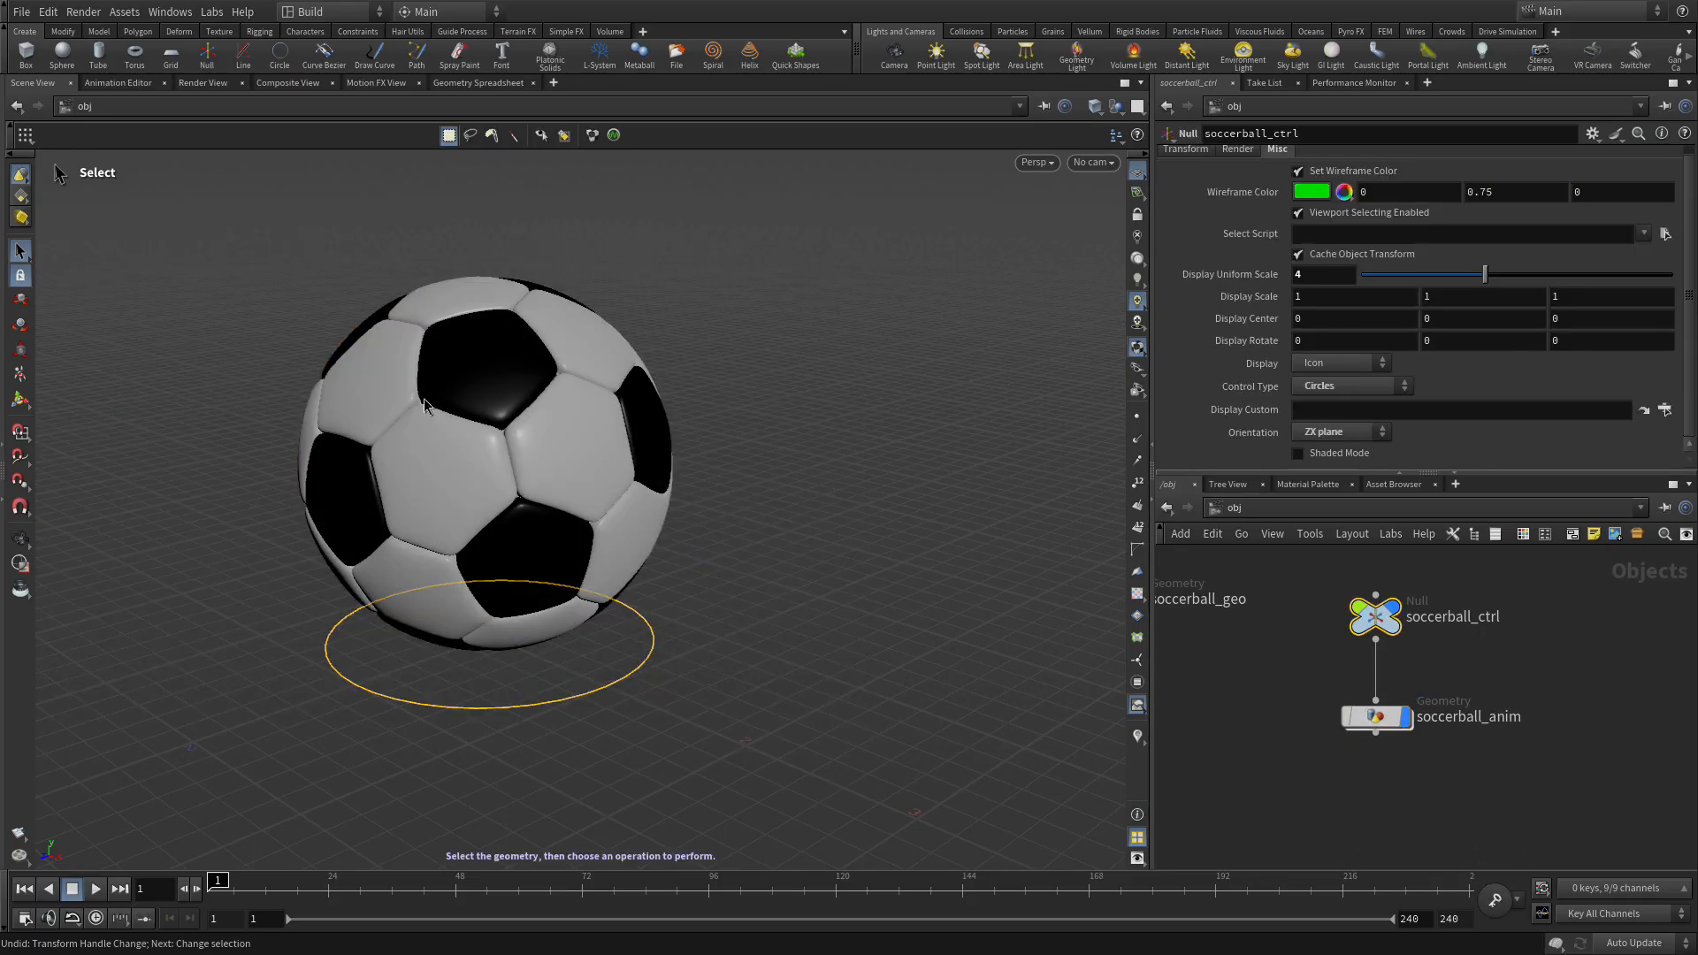
left_click(649, 280)
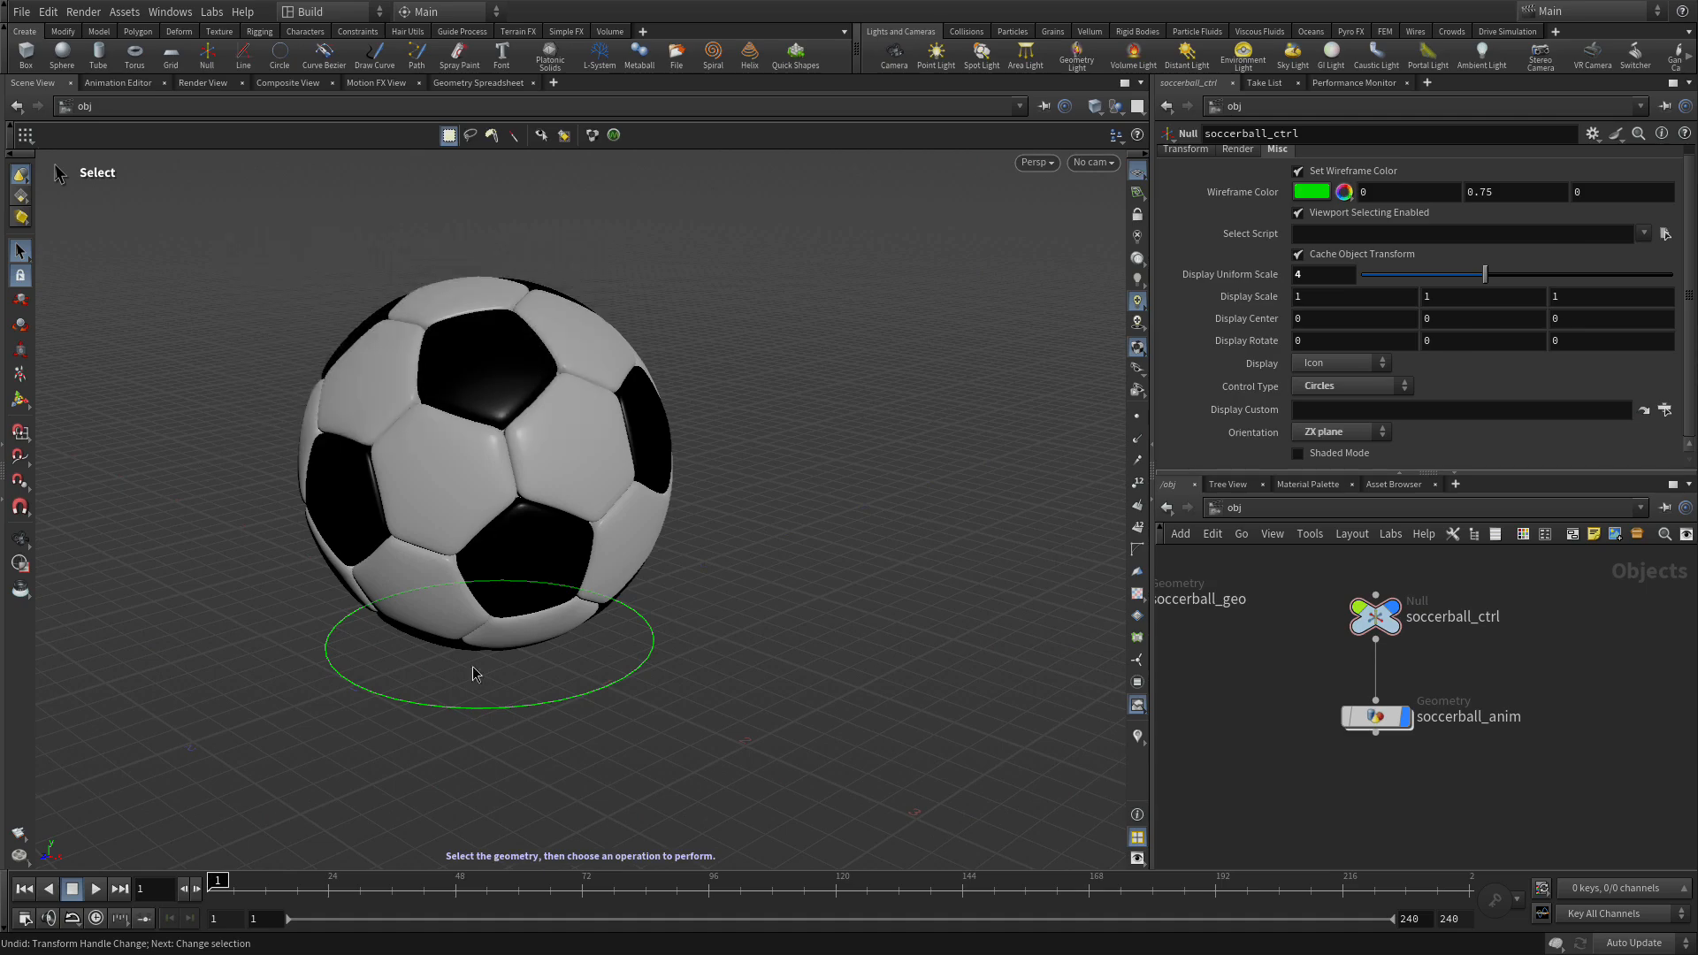
Select the soccerball_ctrl circle and copy its Translate X parameter.
left_click(440, 701)
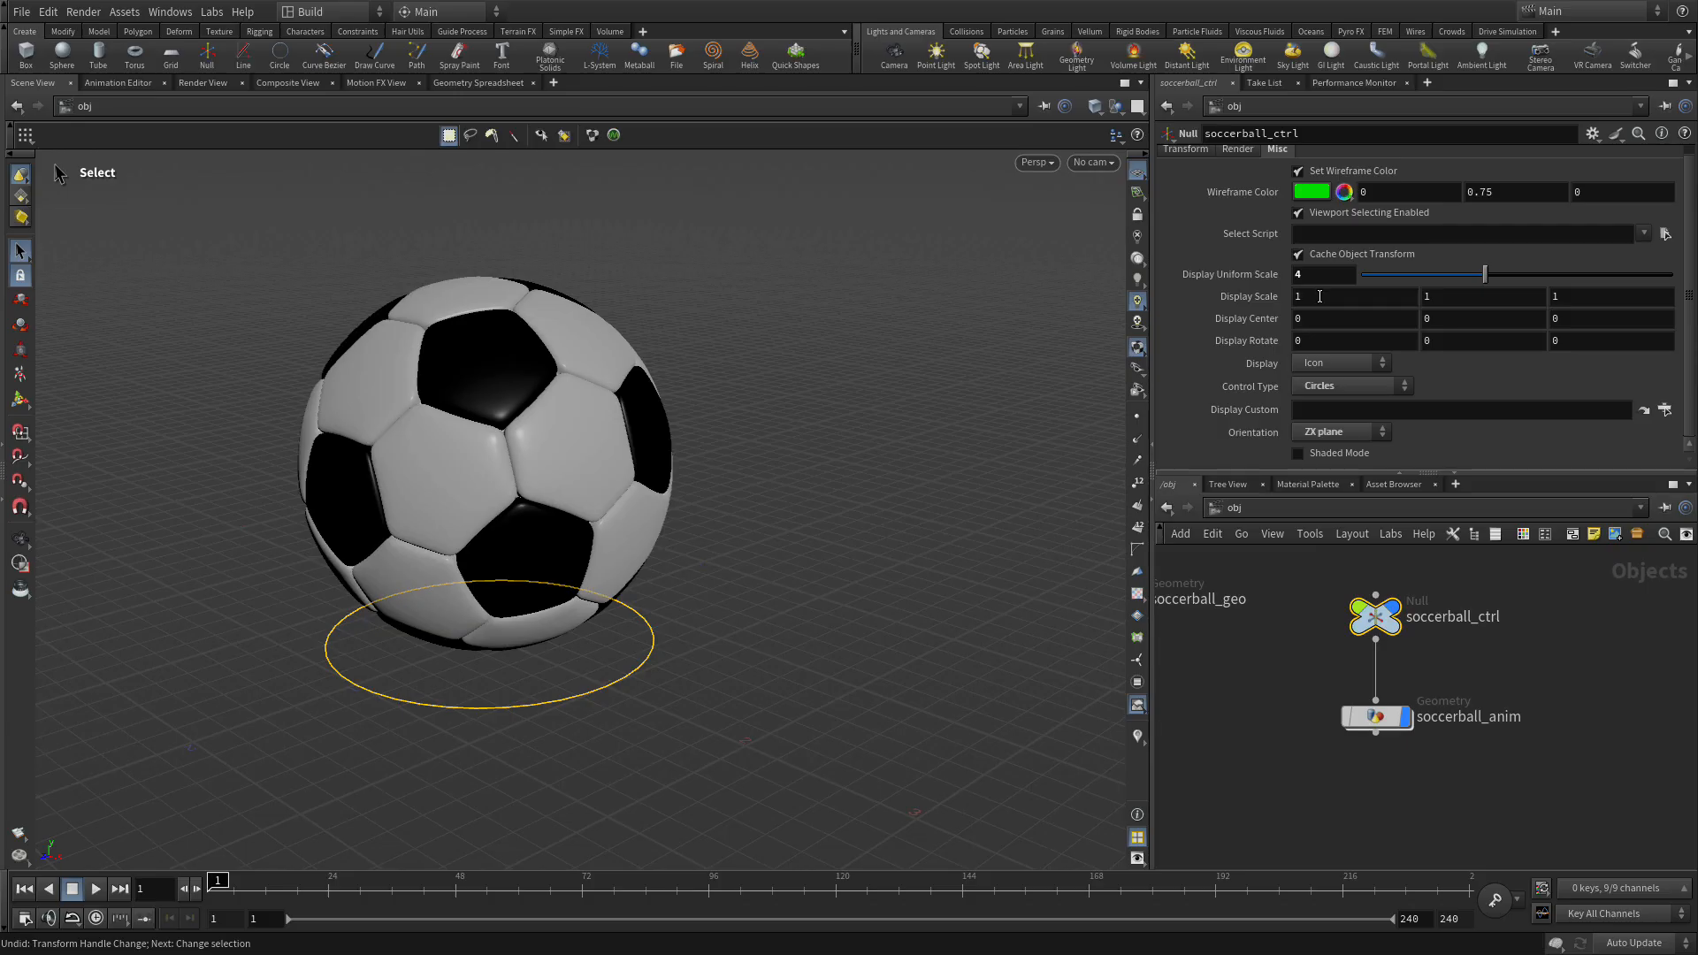
left_click(1194, 151)
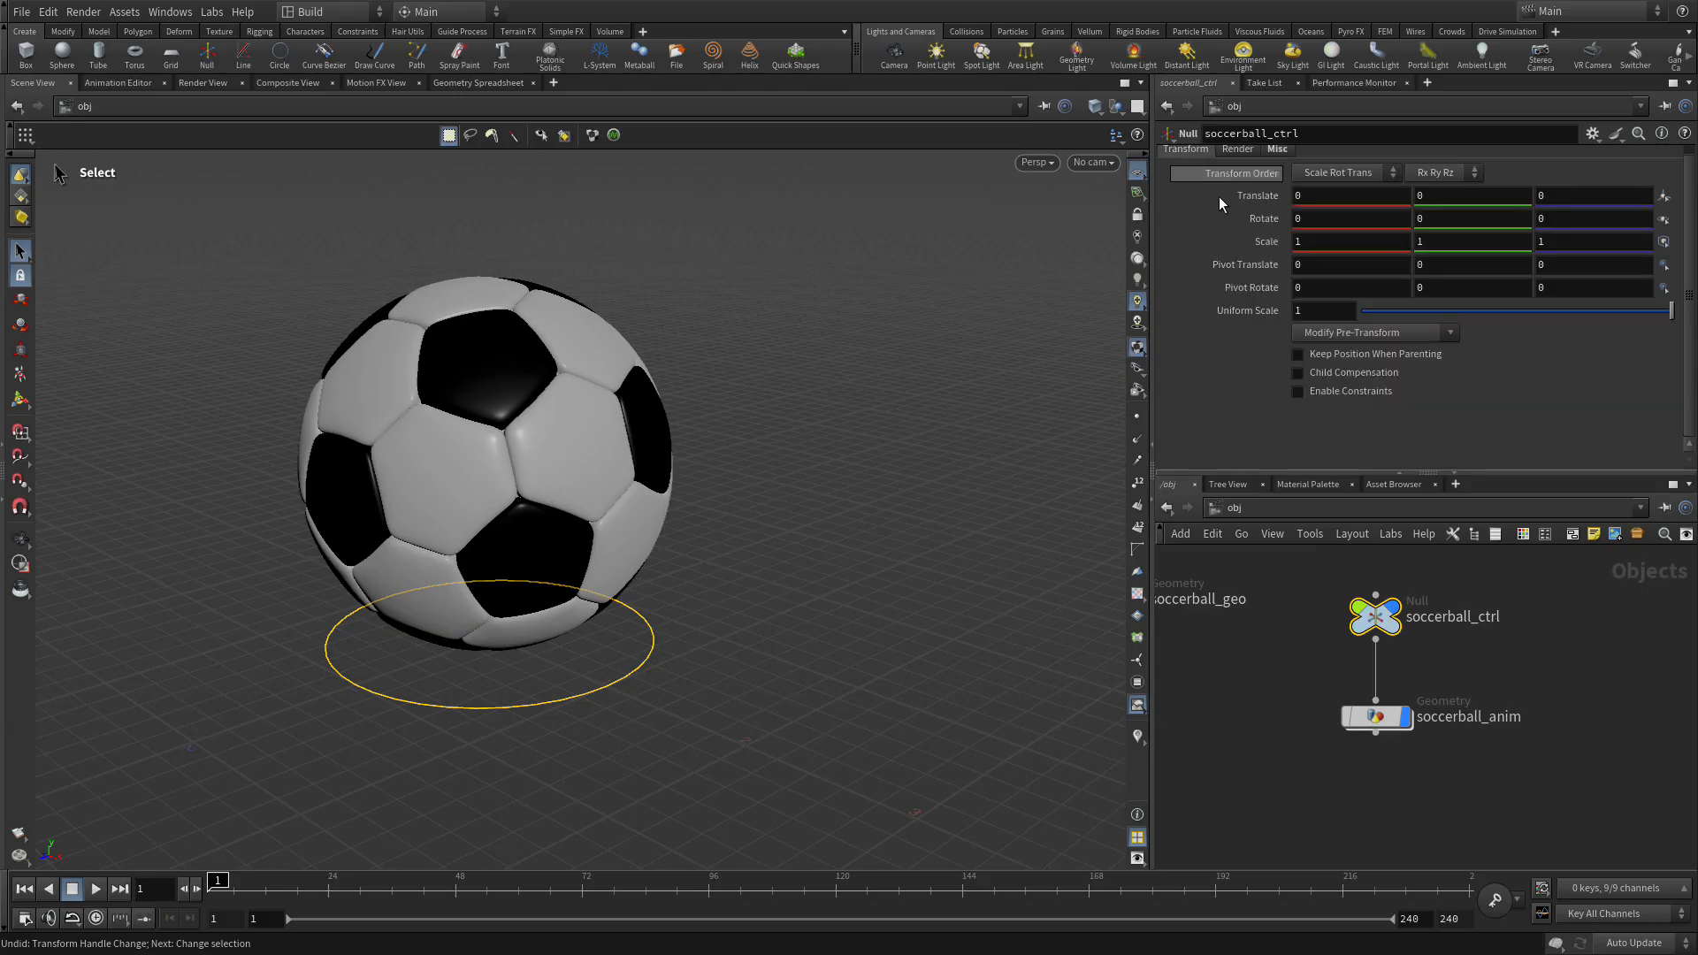
right_click(1304, 207)
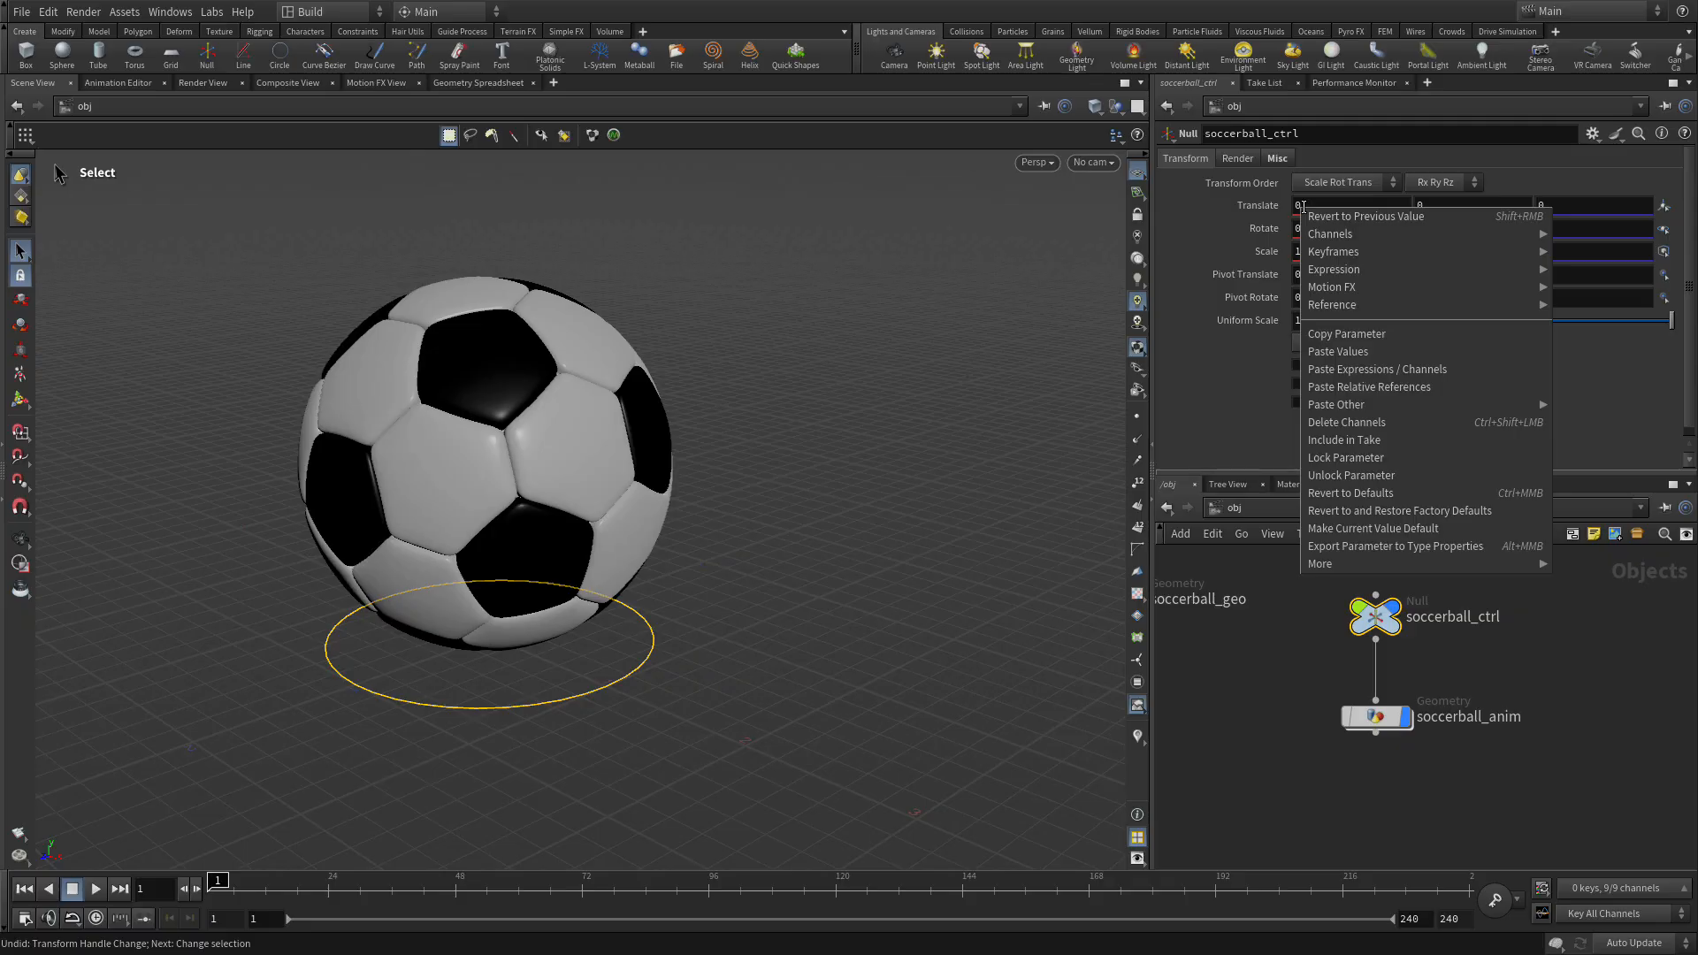
left_click(1366, 333)
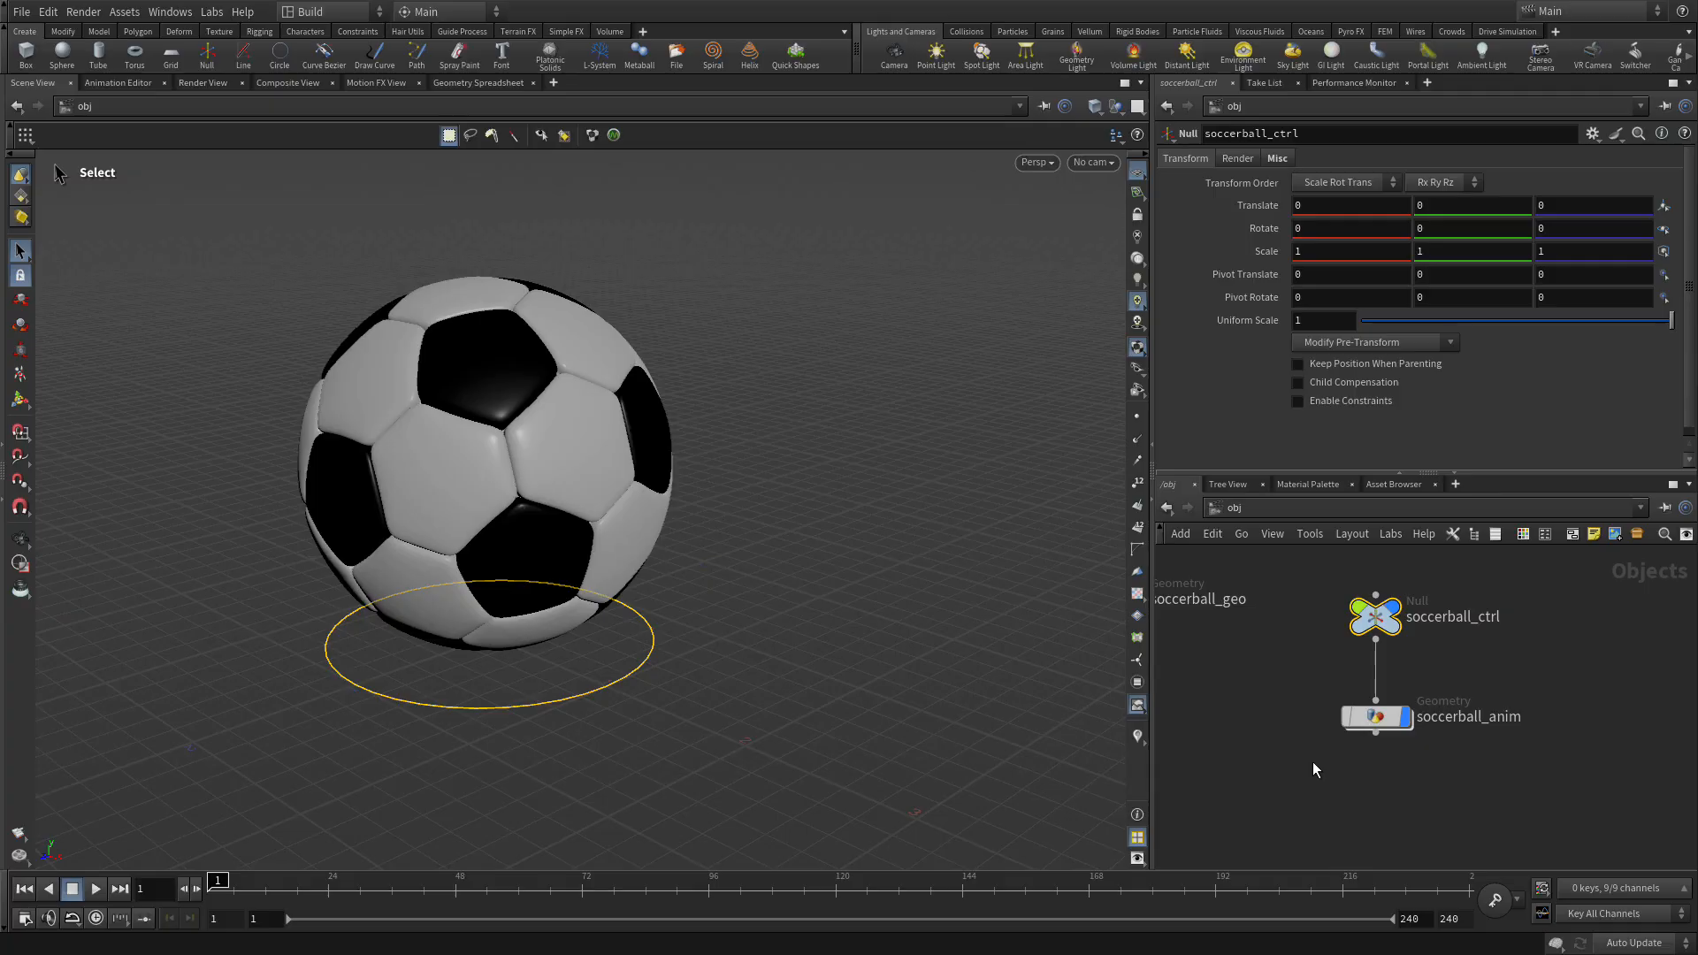
Inside soccerball_anim, insert a Transform node on the wire between subdivide2 and matchsize1.
double_click(1377, 715)
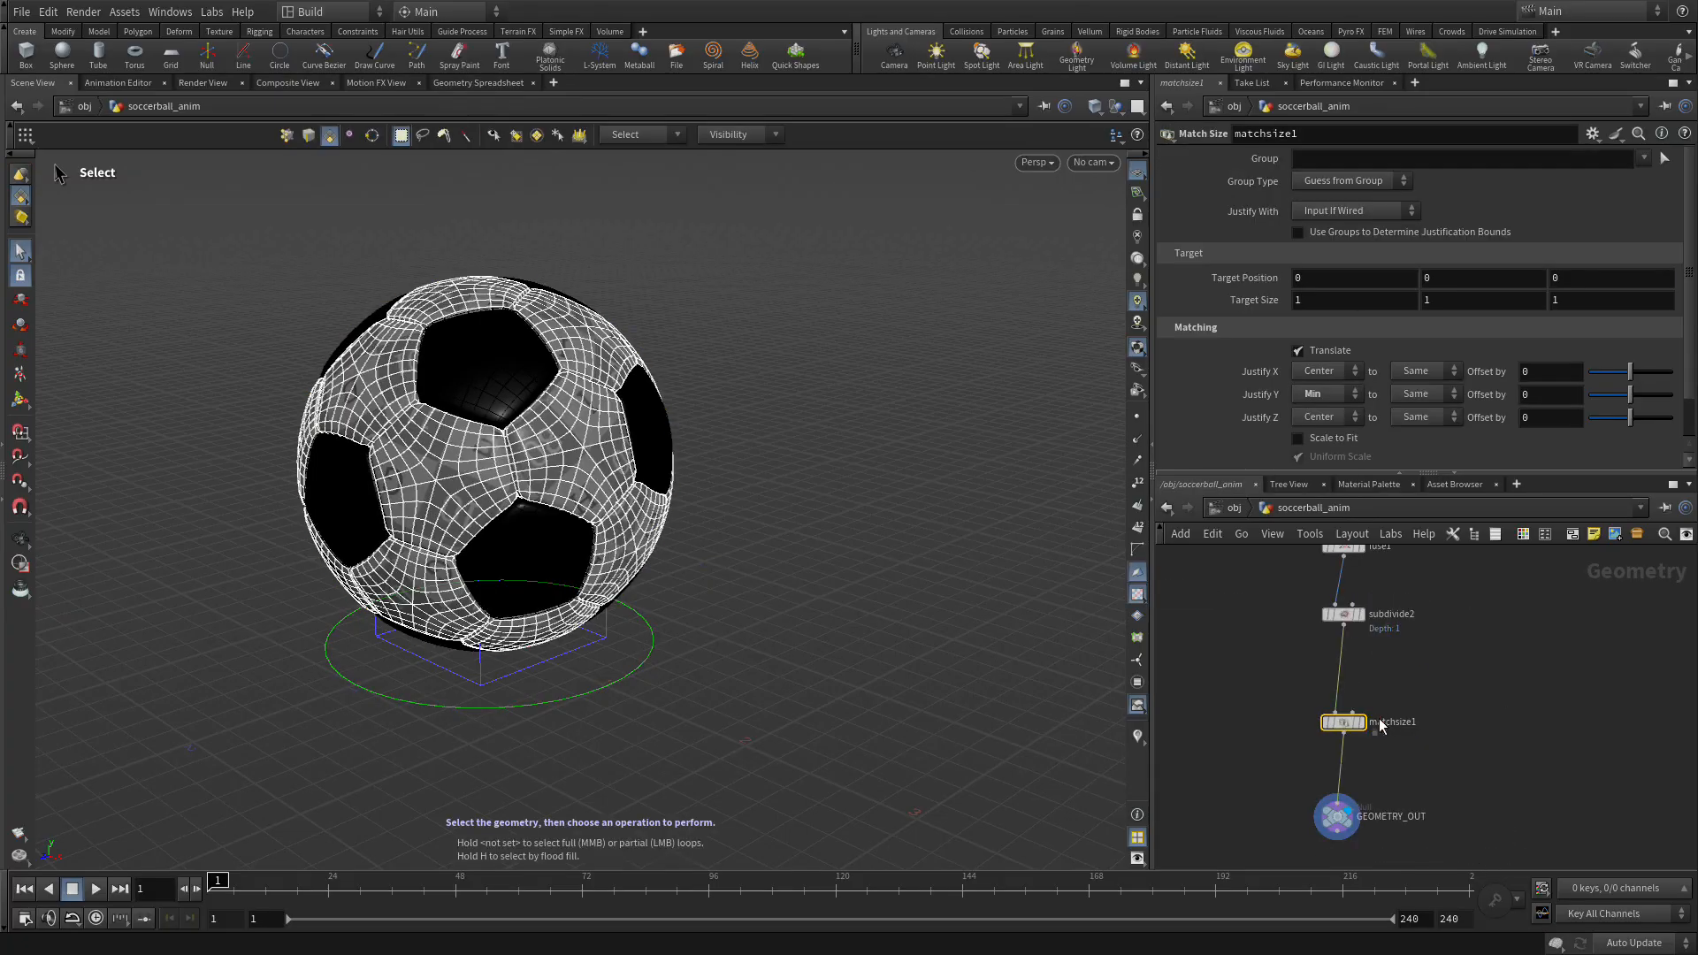
scroll(1391, 750, "up", 3)
middle_click_drag(1419, 793, 1512, 805)
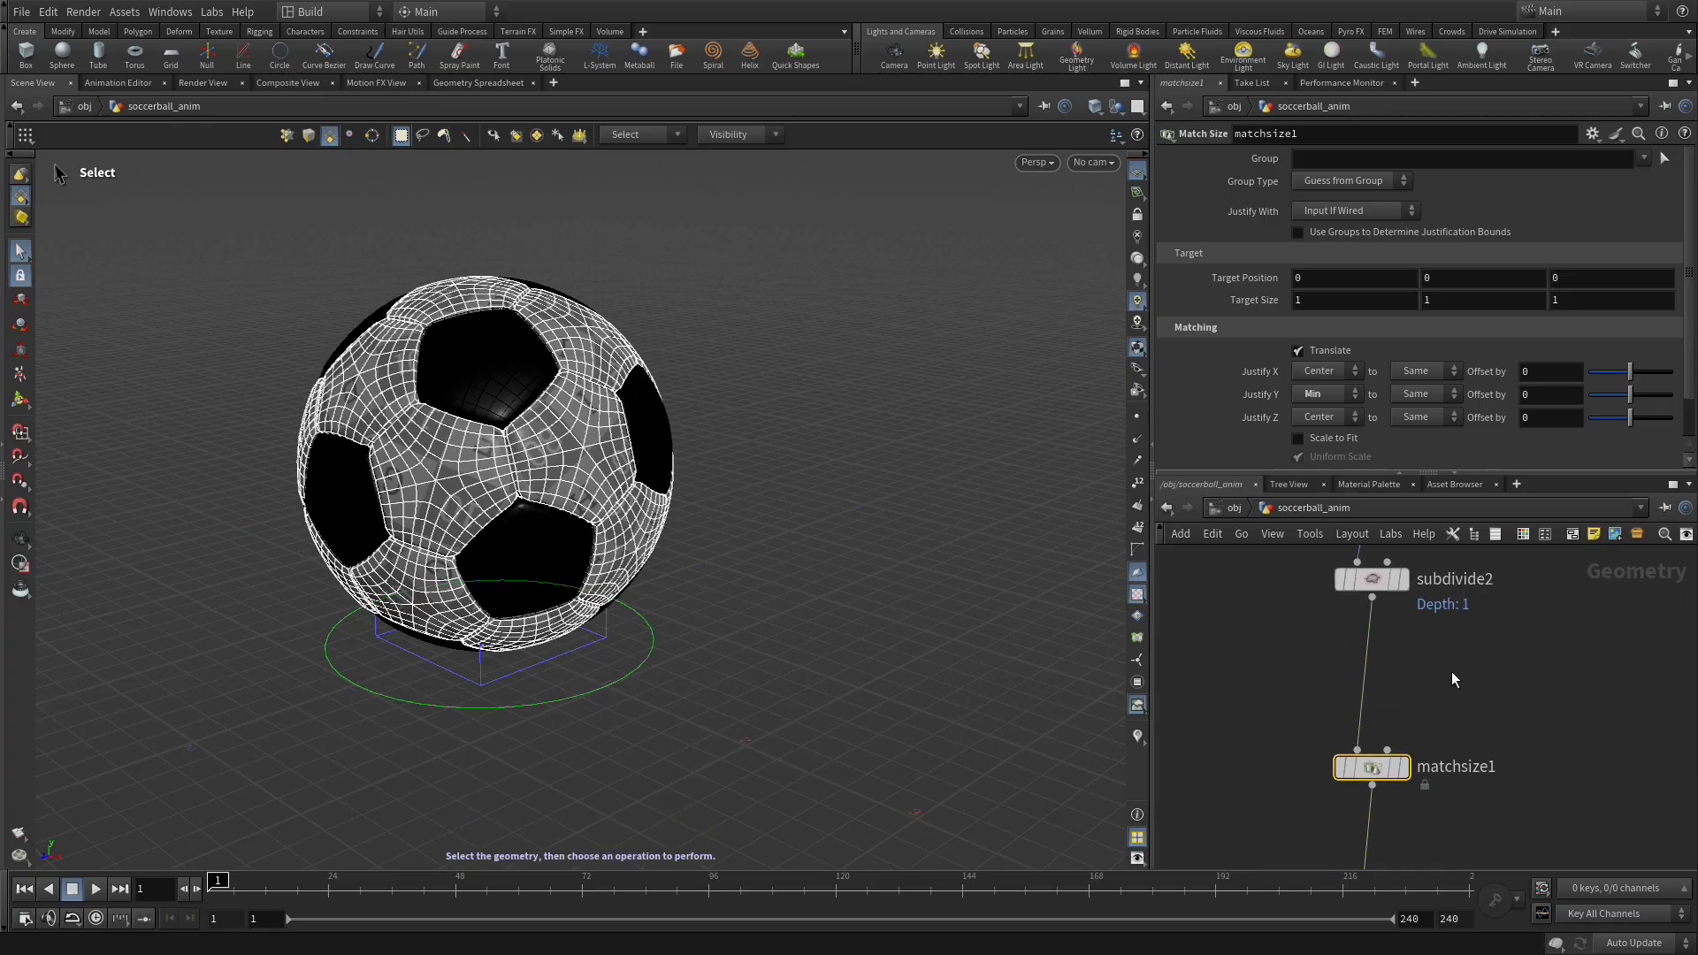
key("Tab")
type("trans")
key("Return")
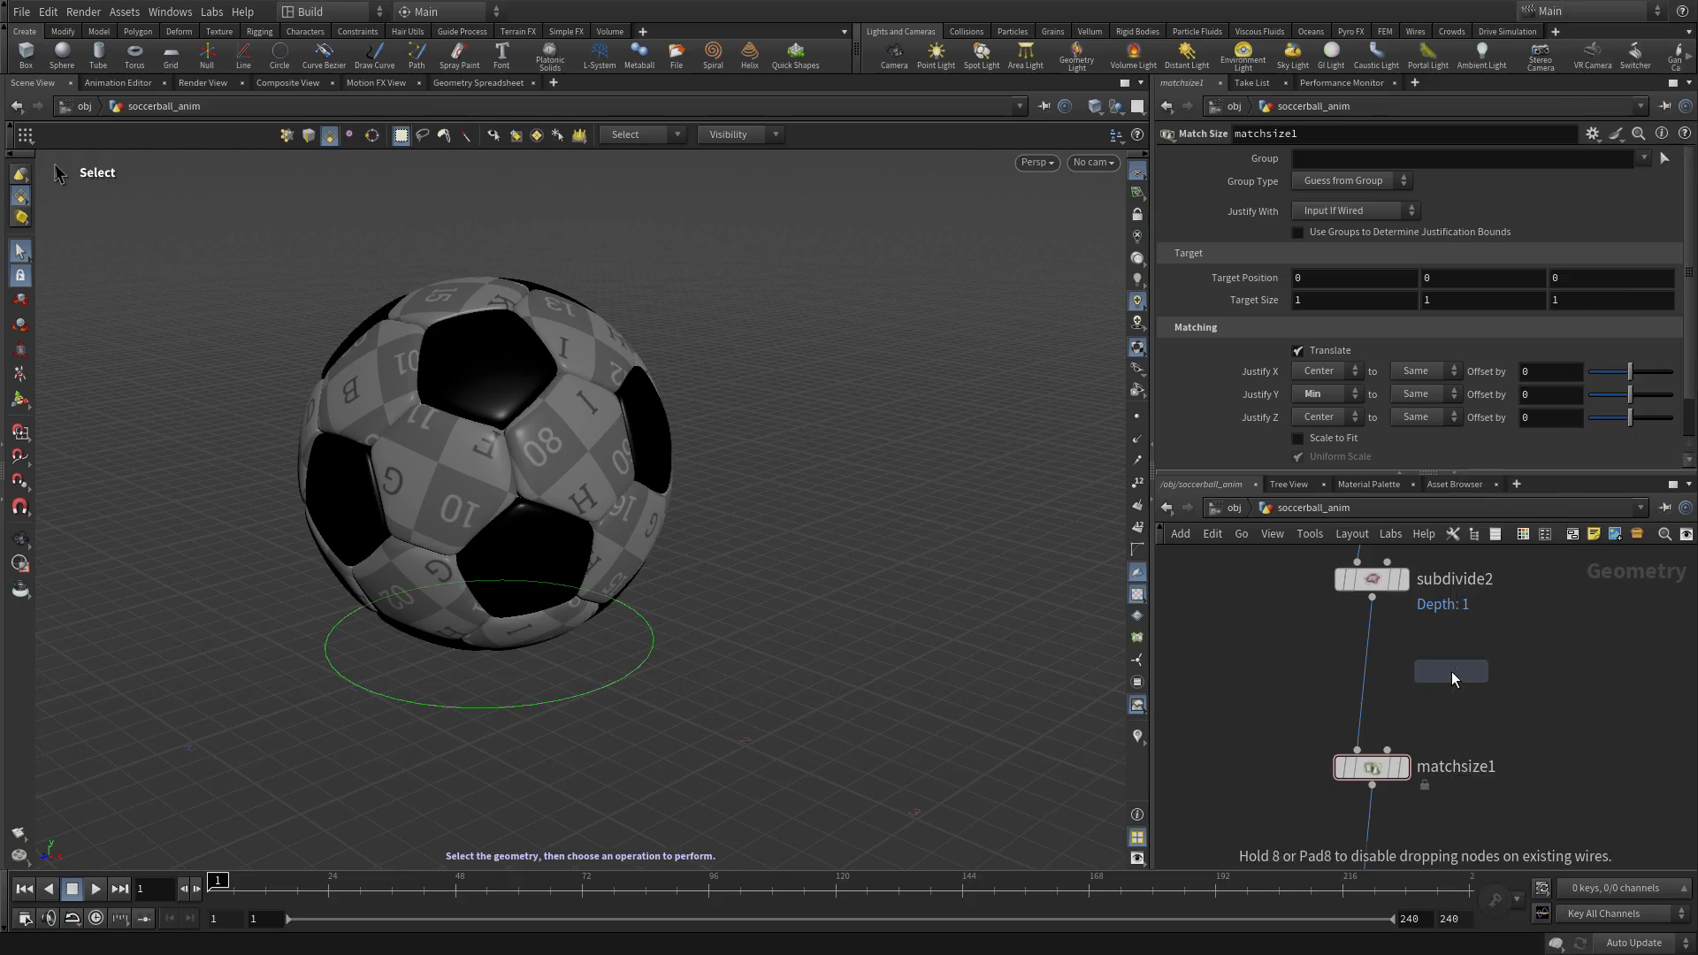
left_click(1372, 663)
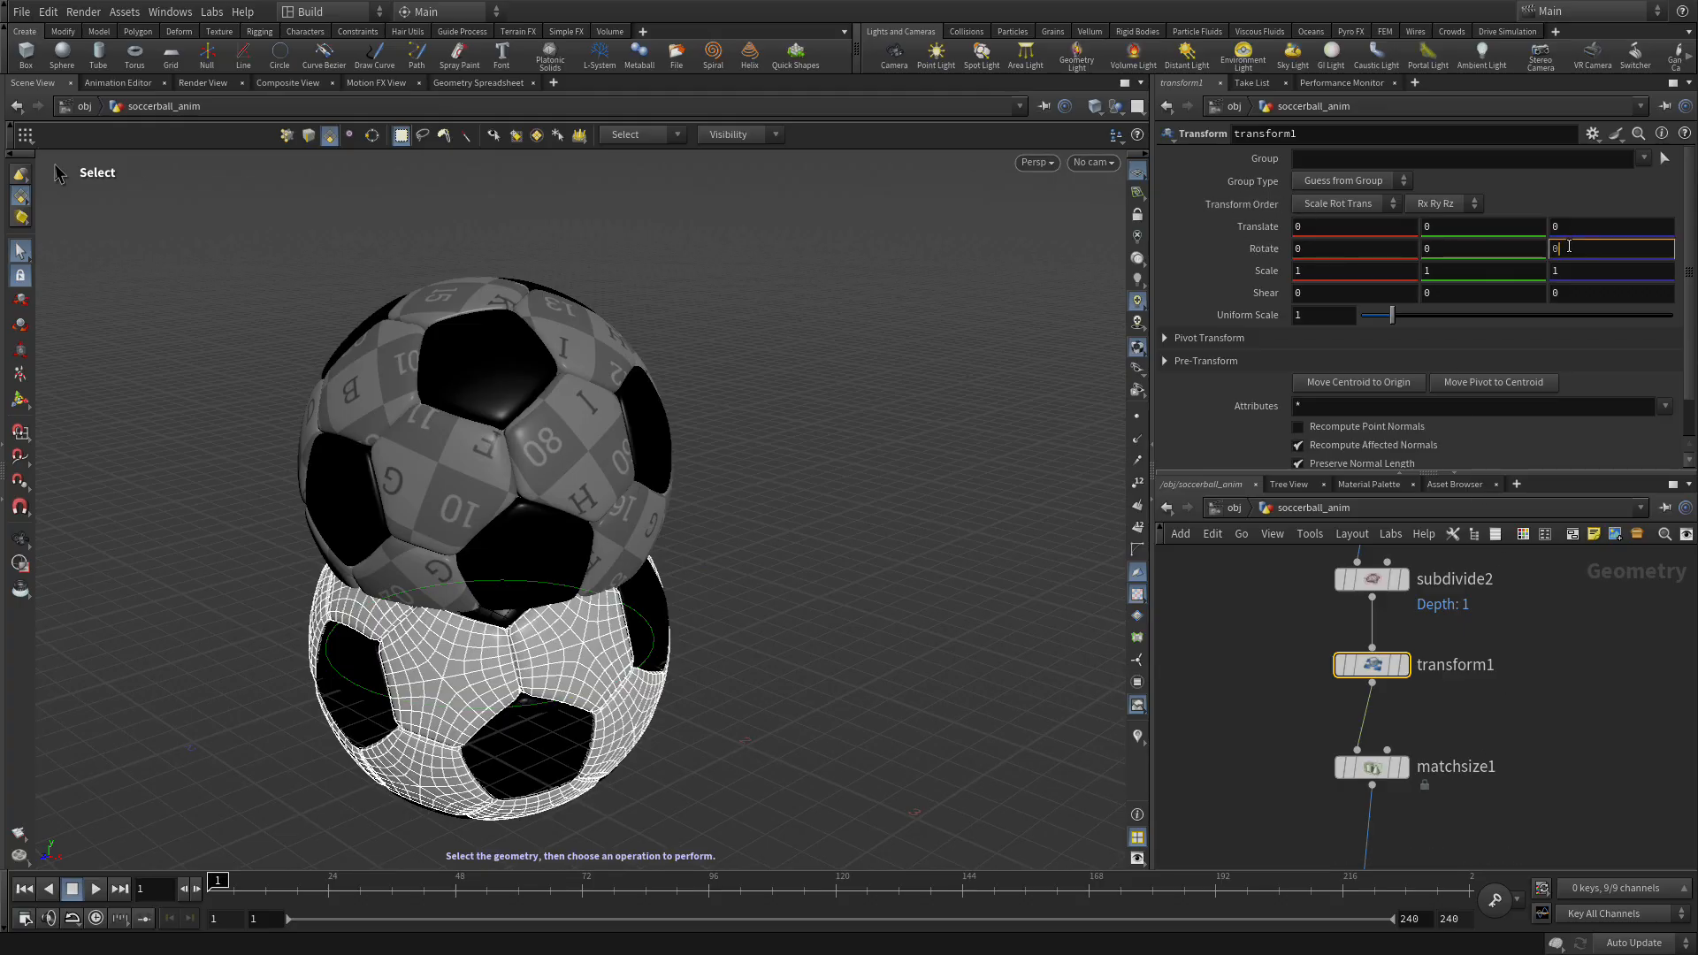
Paste the copied parameter as a relative reference into the new Transform node's Rotate Z.
right_click(1569, 246)
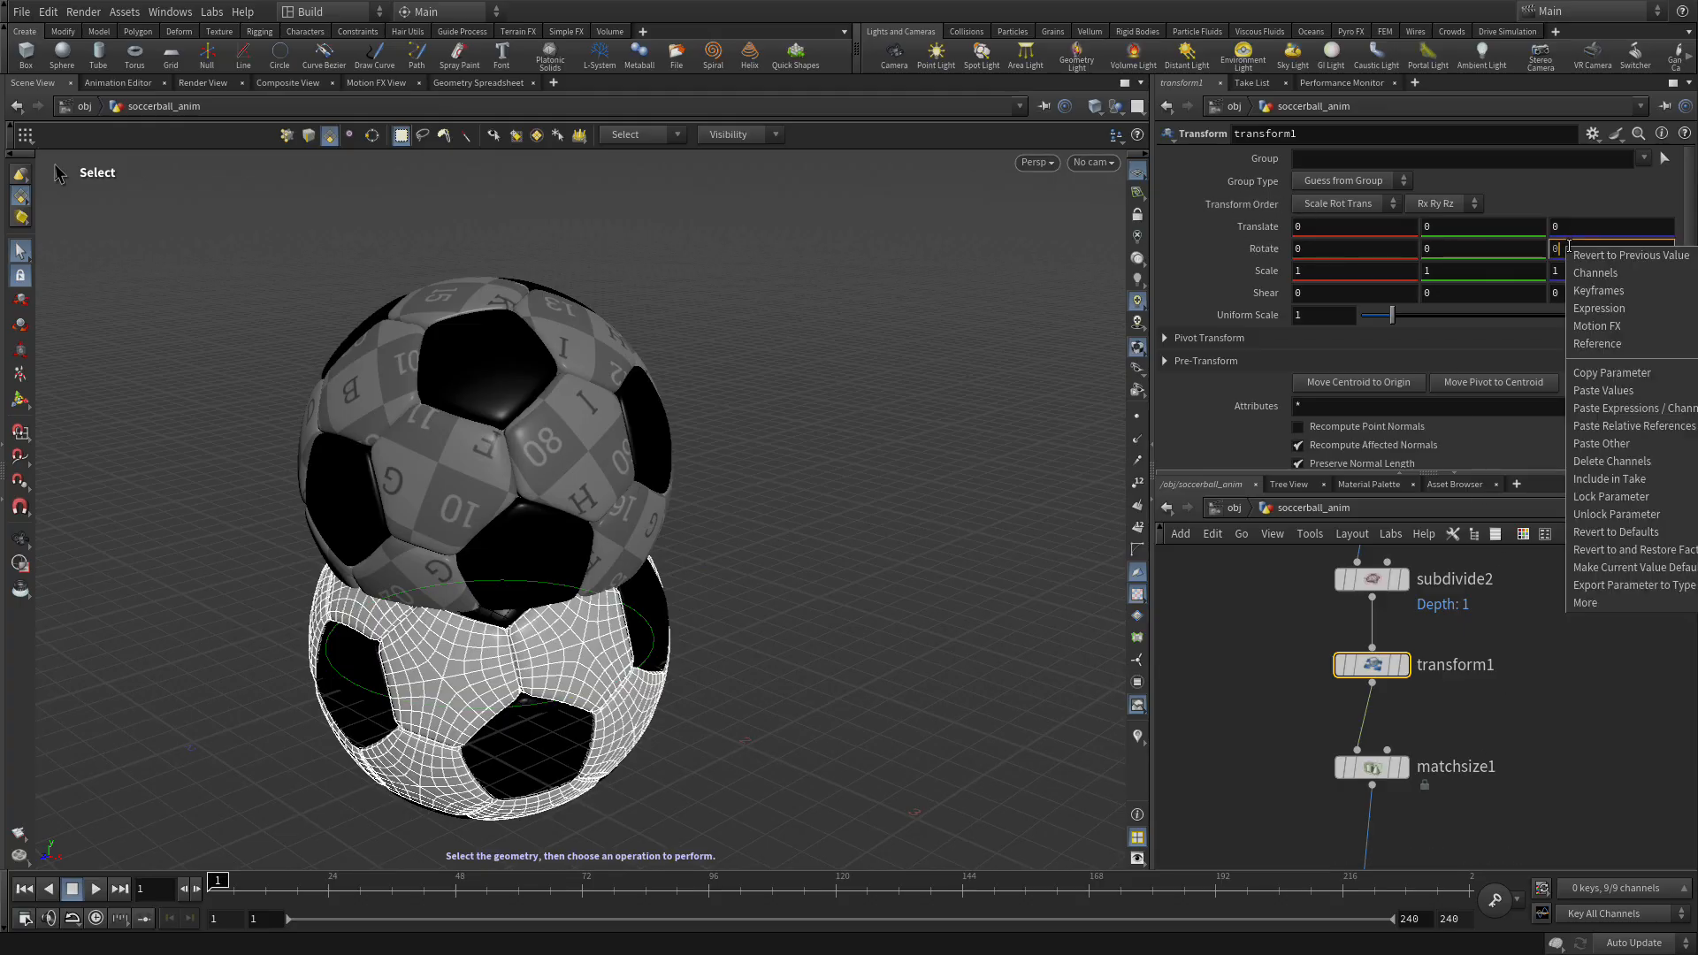
left_click(1638, 430)
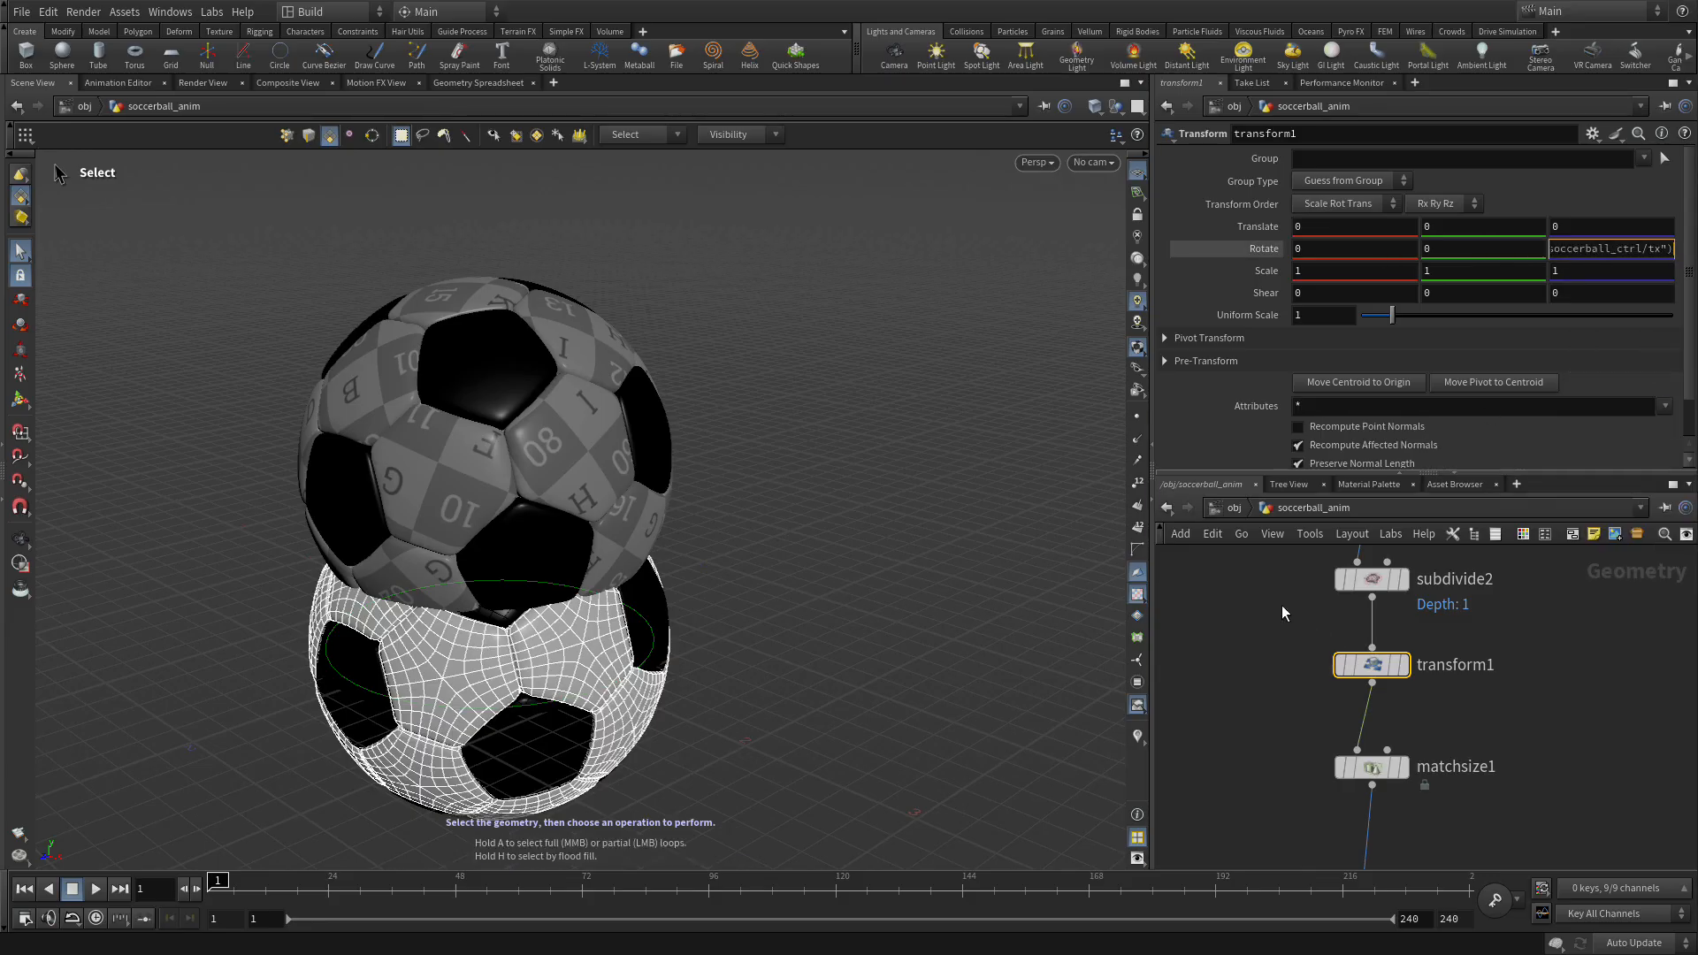
left_click(1280, 603)
Return to the object level, test whether moving soccerball_ctrl along X rotates the ball, and undo the move.
left_click(1233, 510)
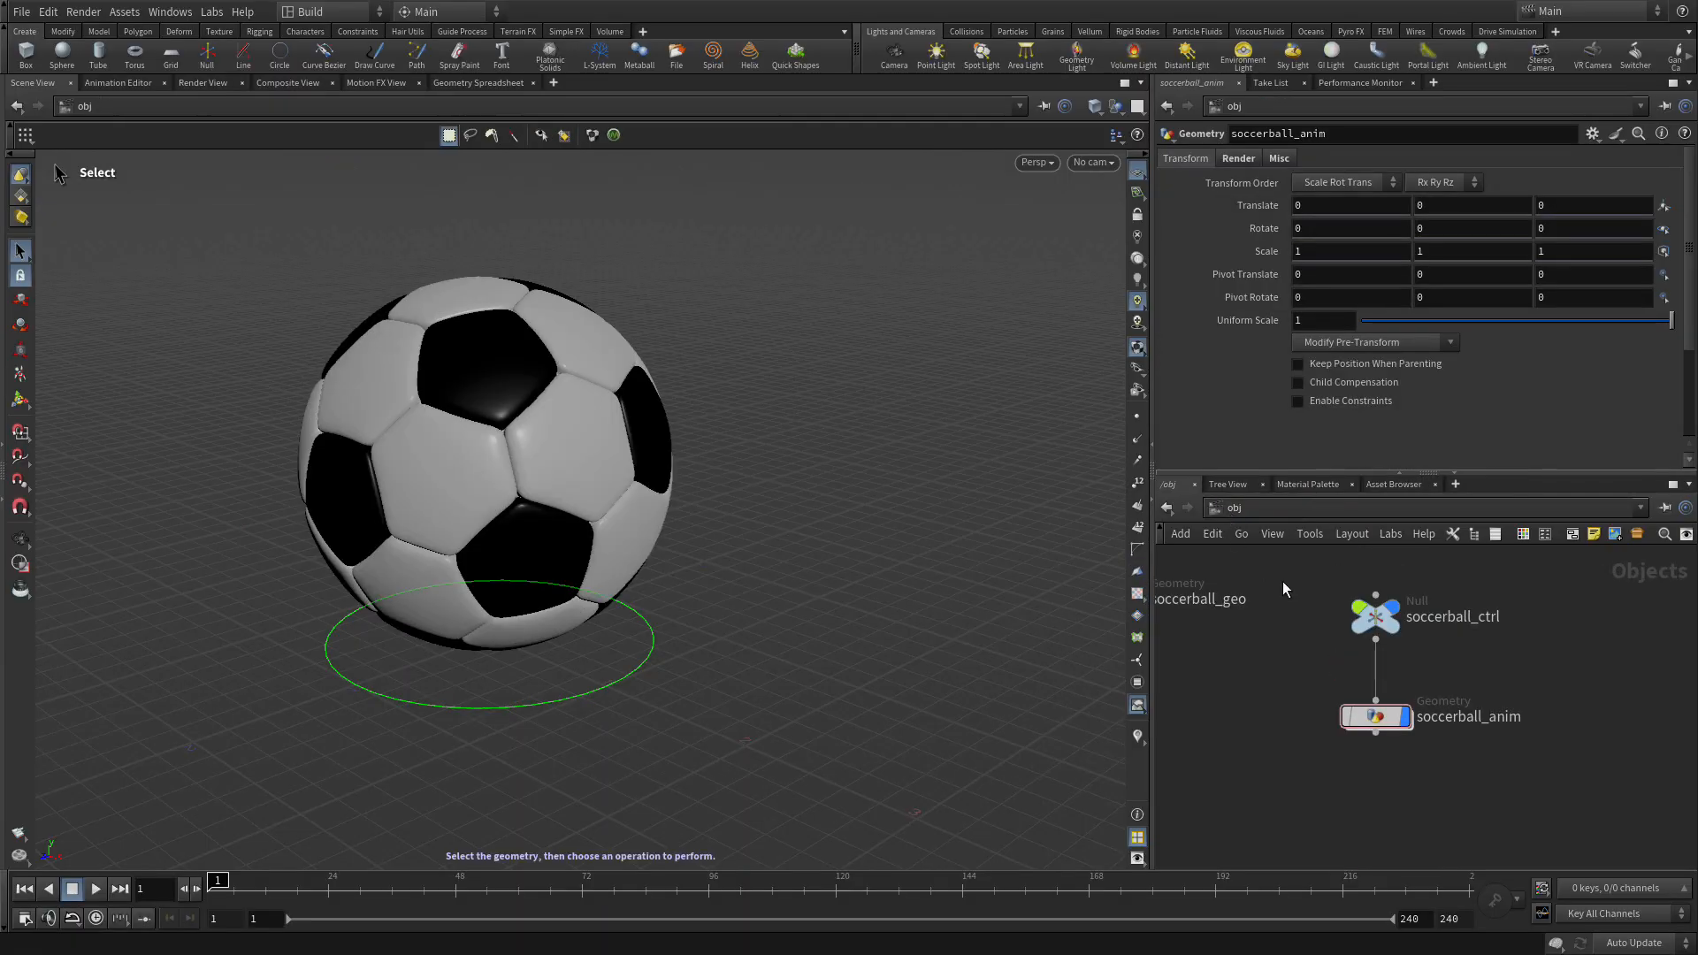
left_click(592, 705)
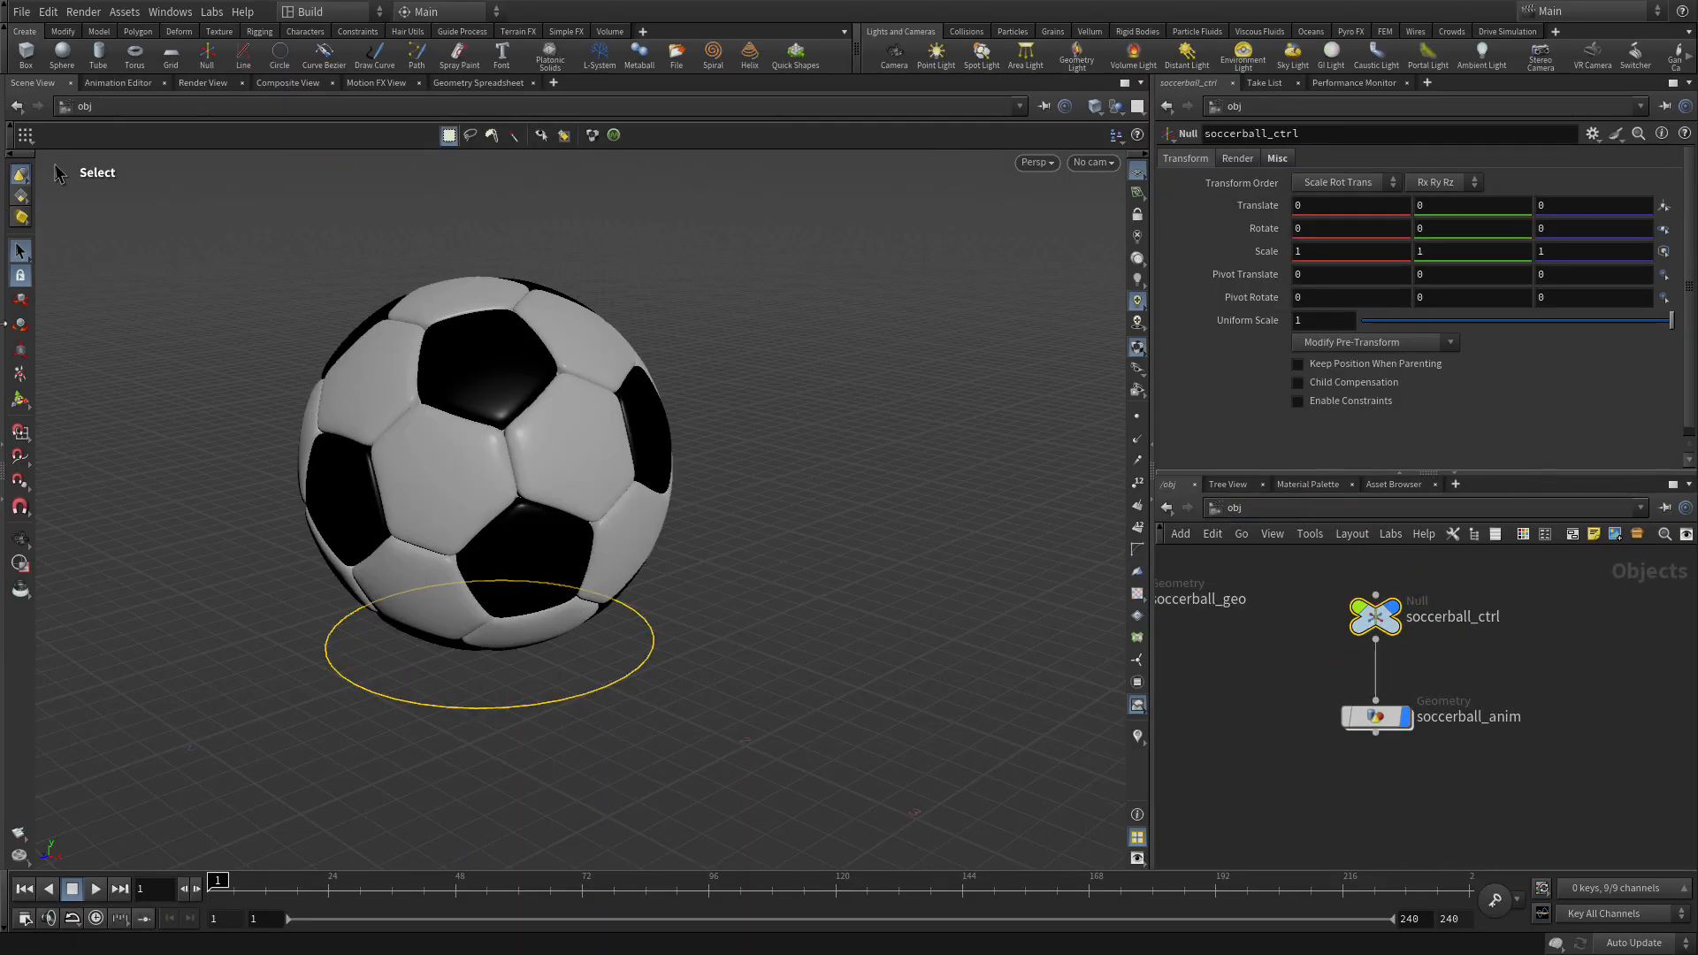
key("t")
left_click_drag(575, 673, 590, 725)
key("ctrl+z")
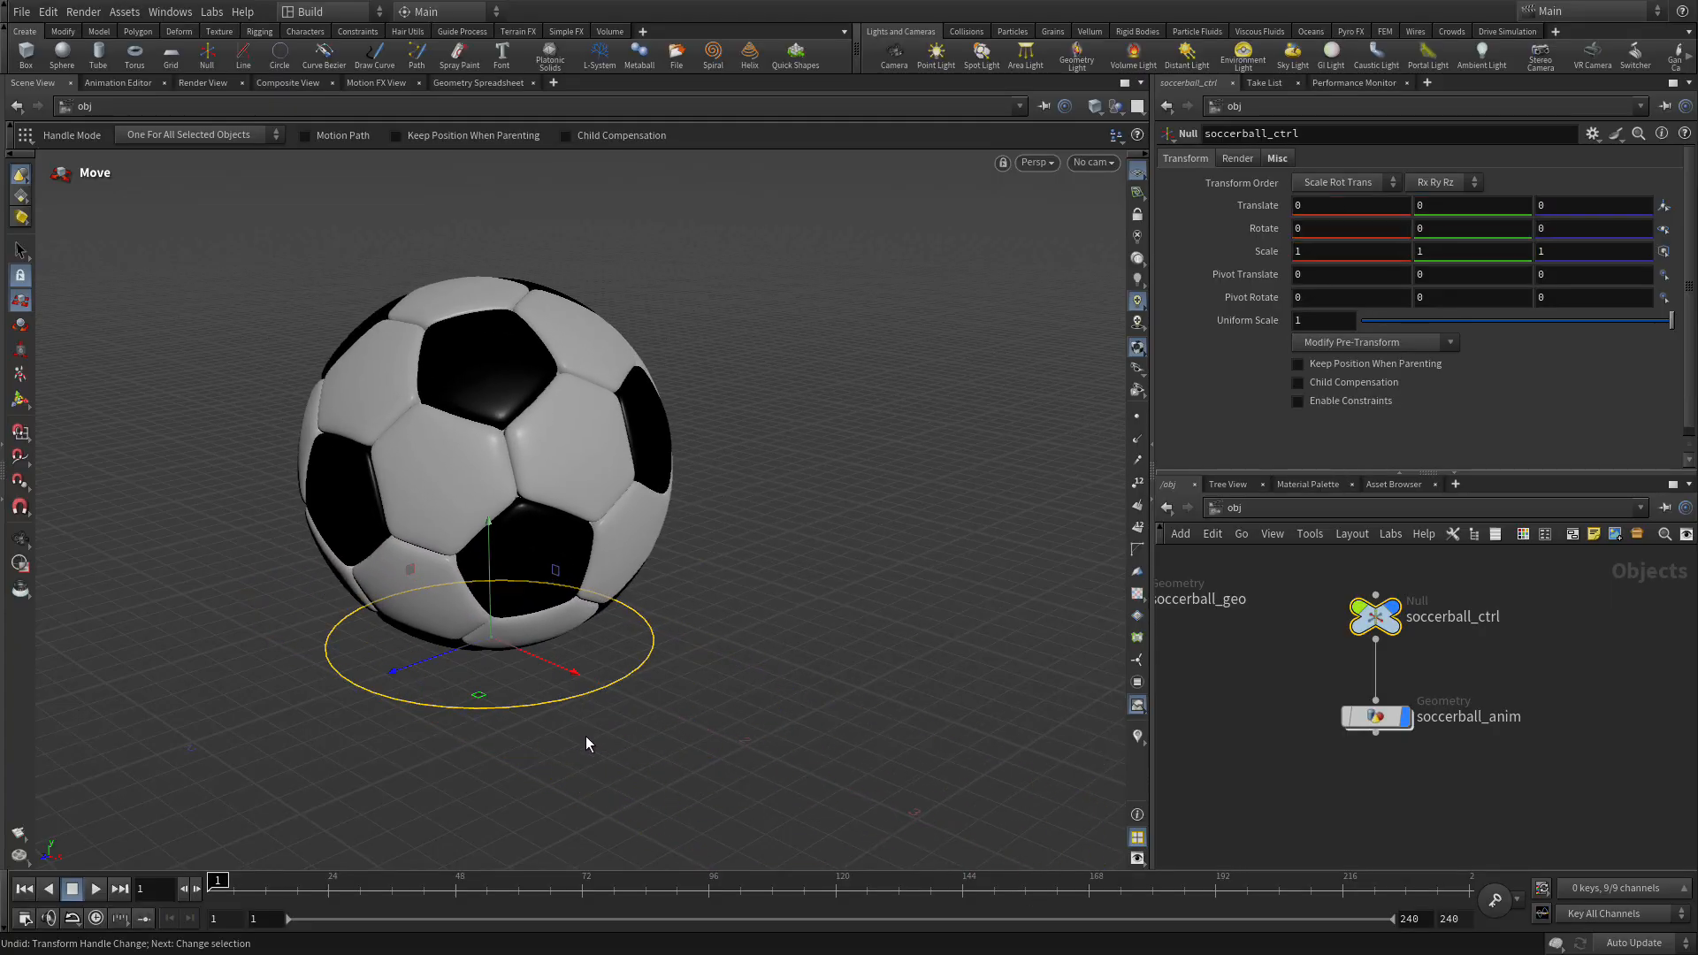
left_click(1494, 840)
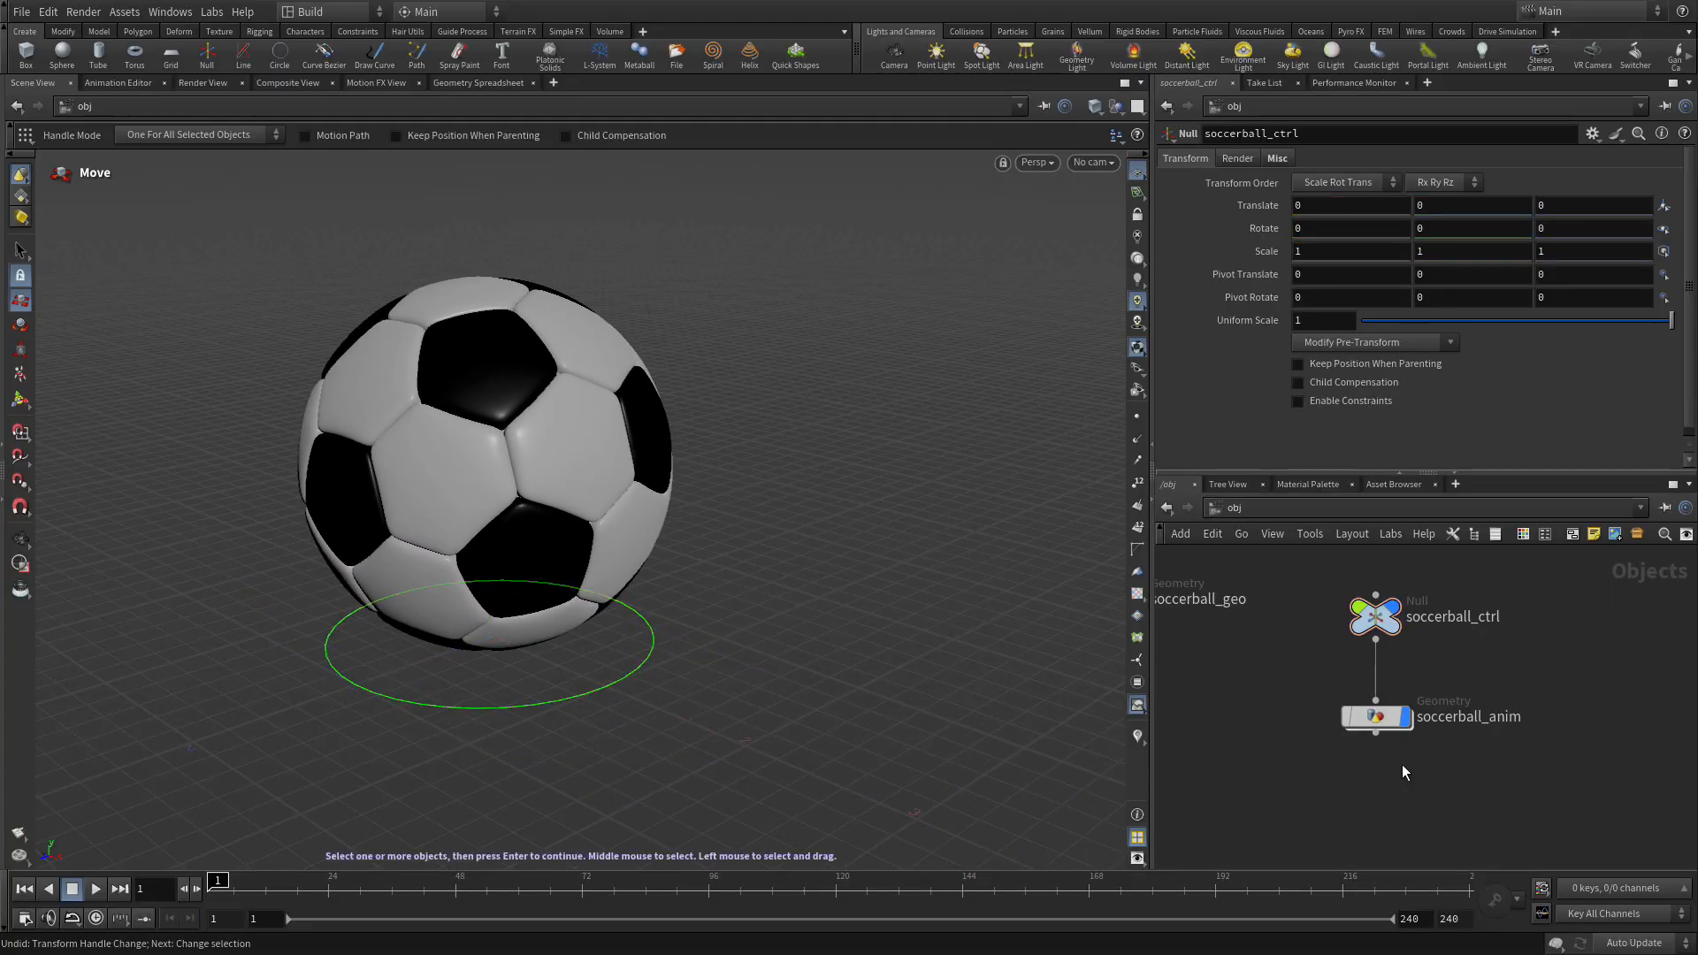
Inside soccerball_anim, correct transform1's Rotate Z expression to ch("../../soccerball_ctrl/tx") by removing the stray leading 0.
double_click(1385, 724)
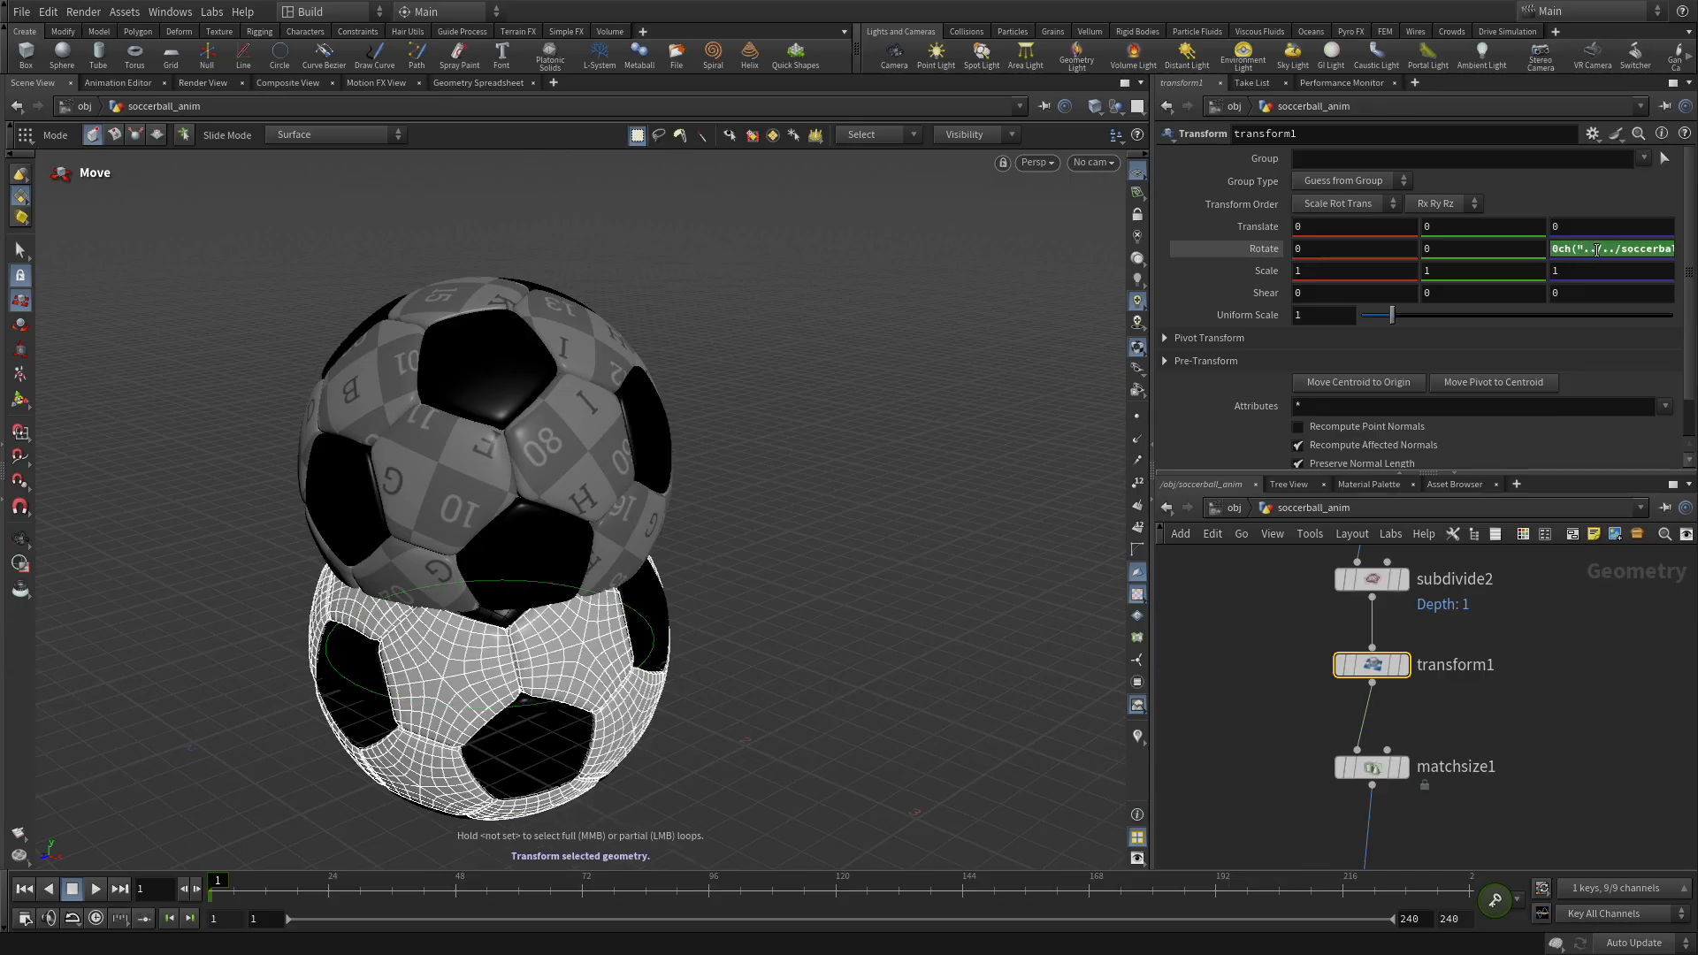
left_click(1598, 249)
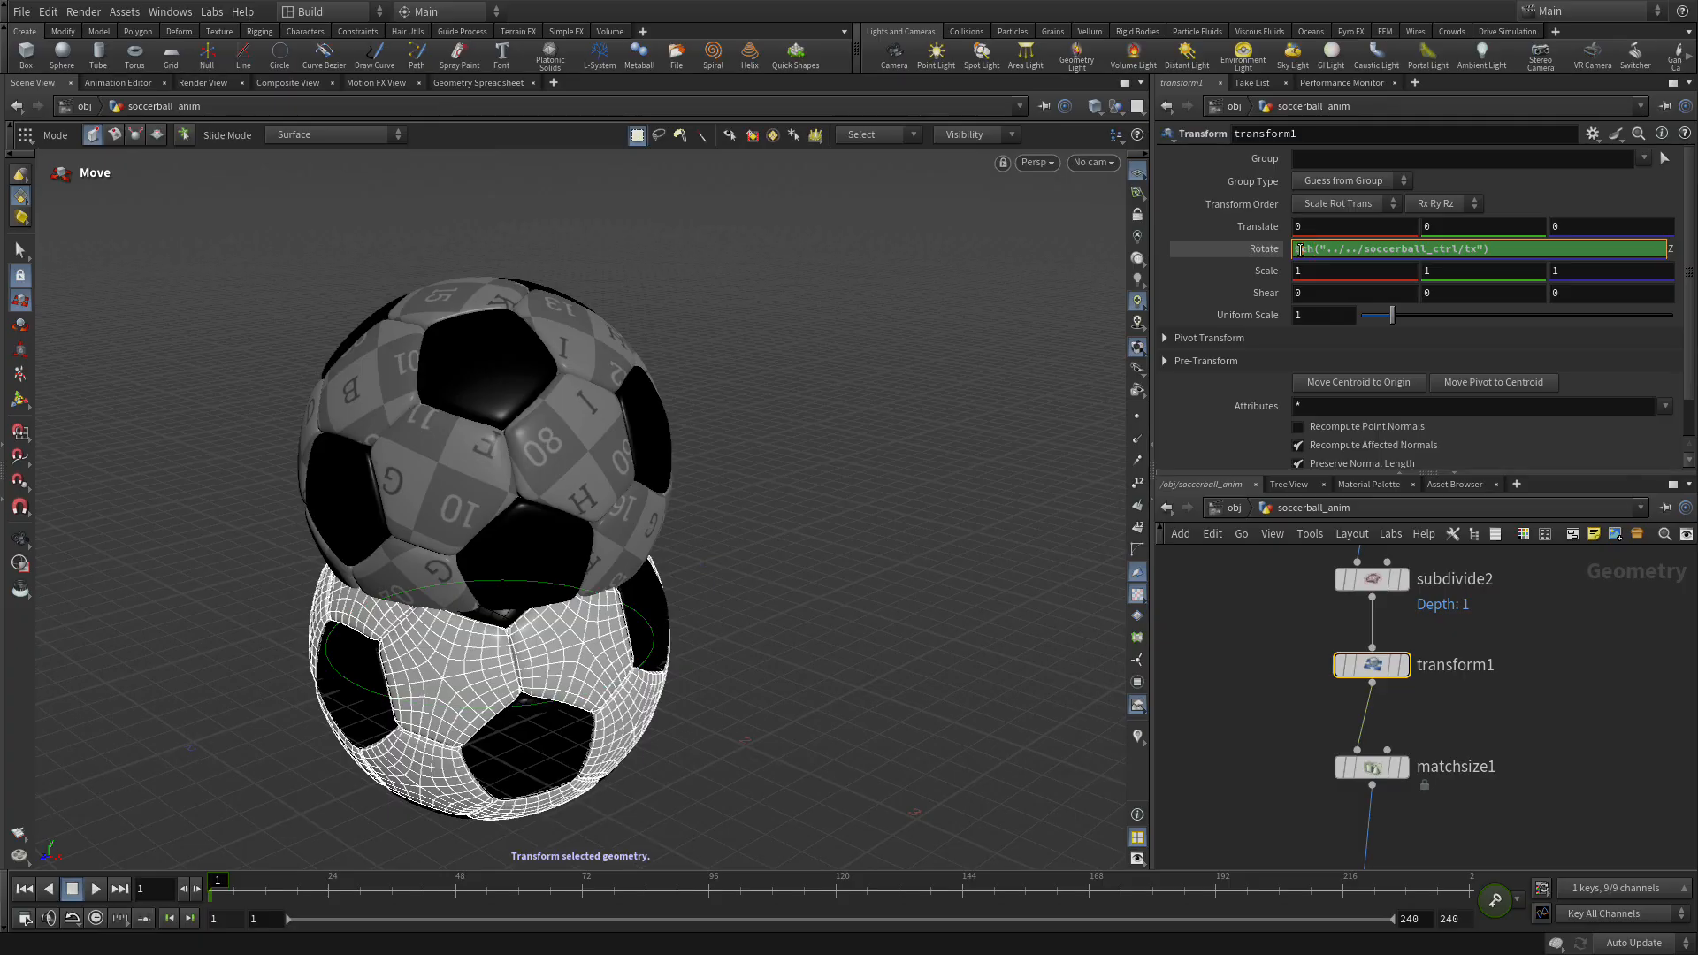
key("BackSpace")
key("Return")
left_click(1276, 660)
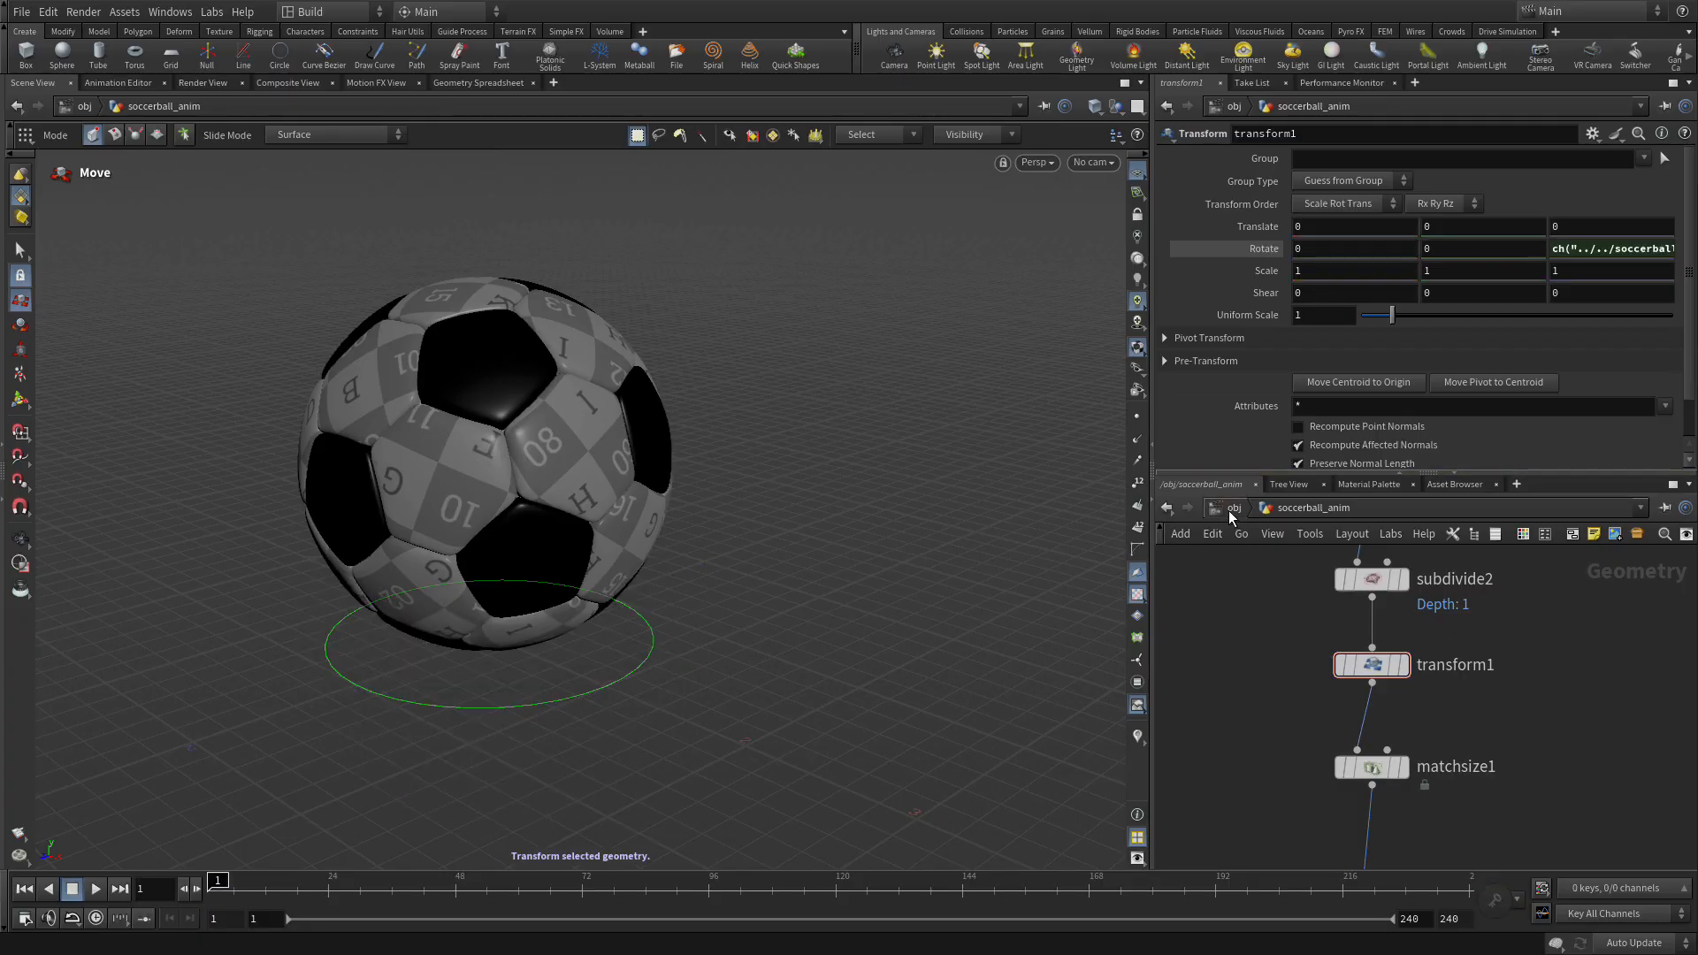
At the object level, test the corrected rotation link by moving soccerball_ctrl along X, then undo the move.
left_click(1232, 510)
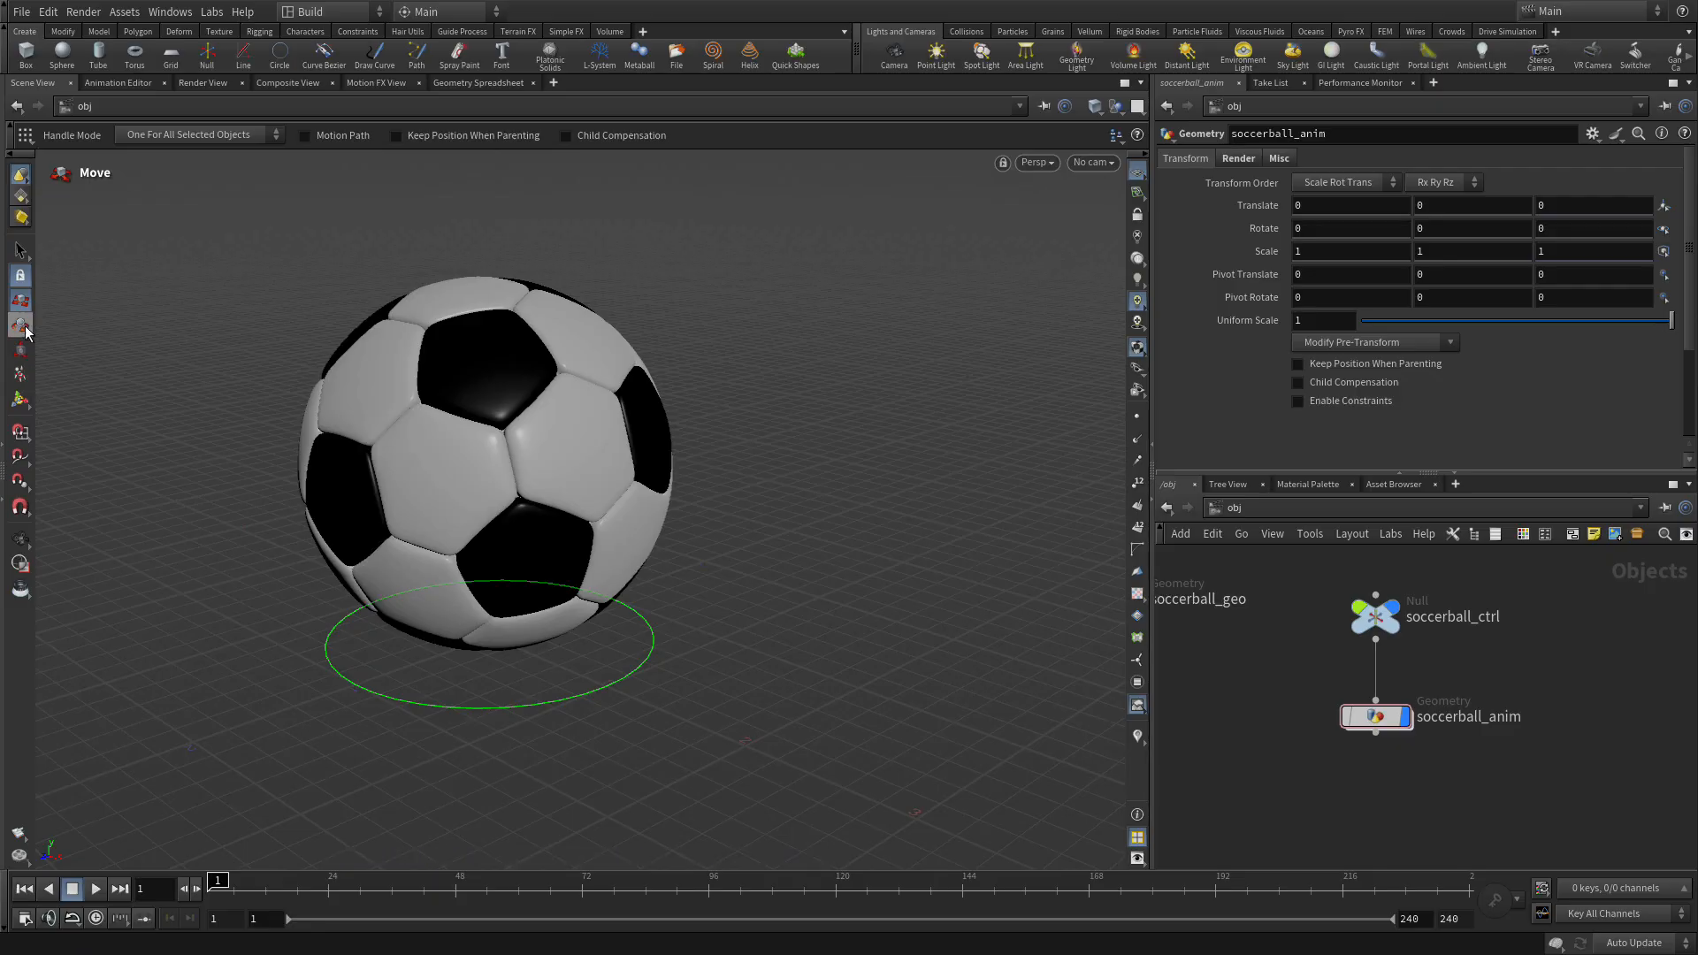
left_click(19, 375)
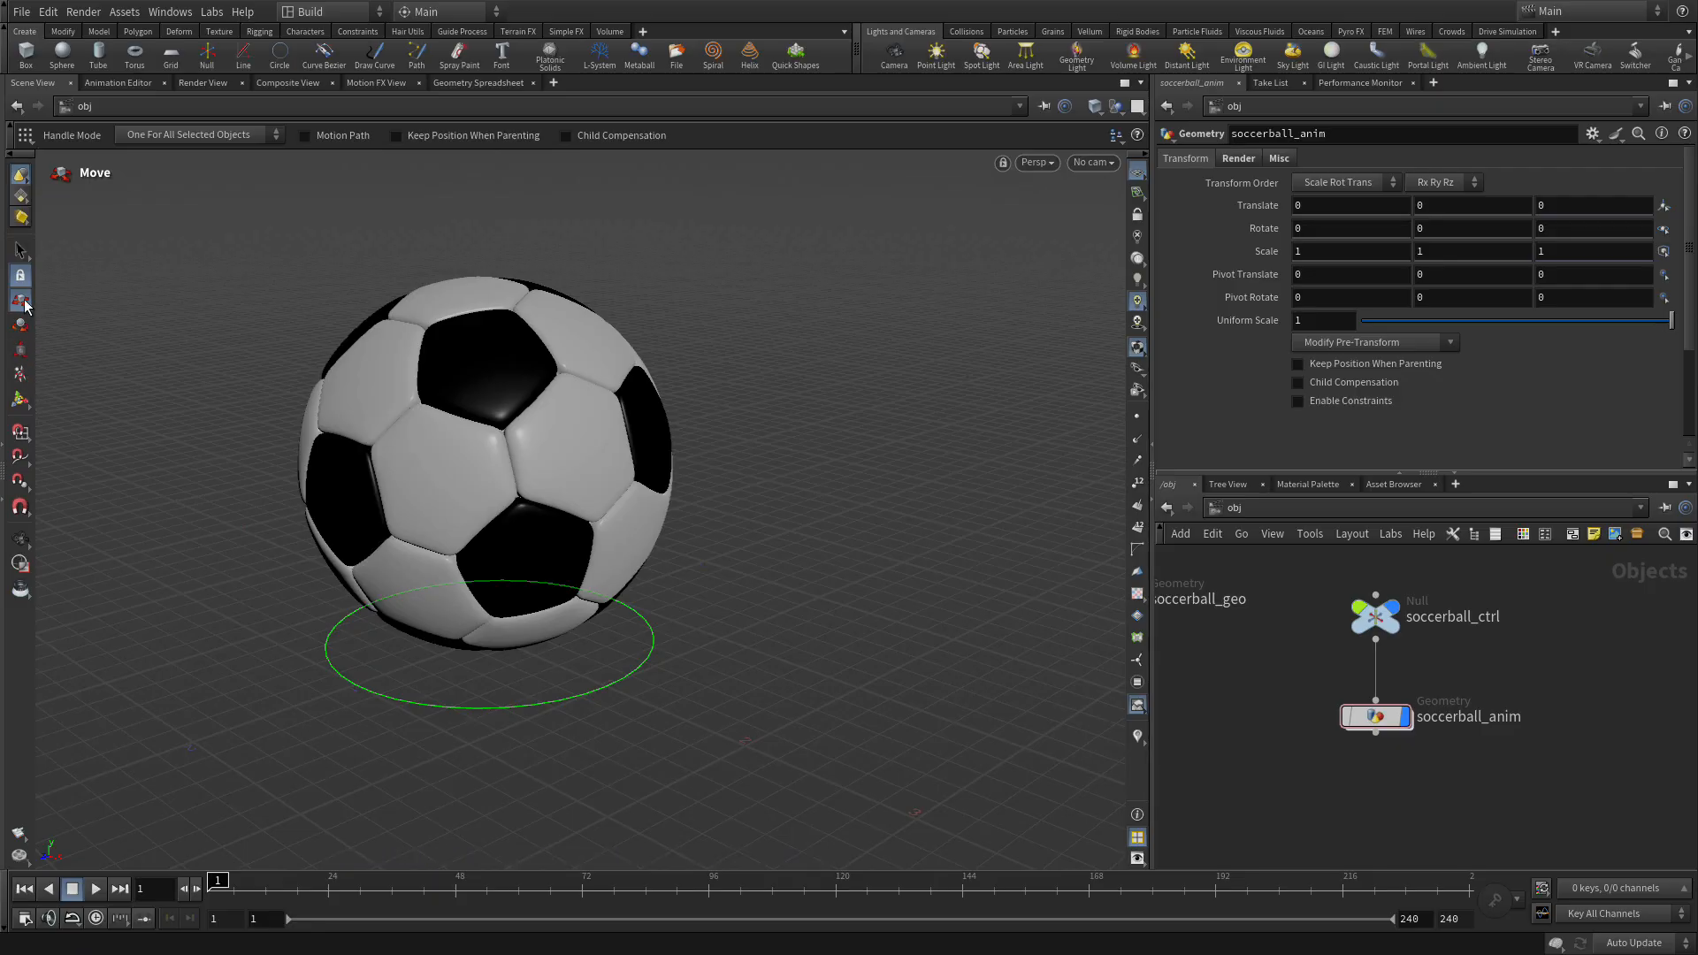
left_click(616, 690)
mouse_move(569, 674)
left_mouse_down()
mouse_move(557, 652)
mouse_move(115, 460)
mouse_move(970, 785)
mouse_move(565, 652)
left_mouse_up()
key("ctrl+z")
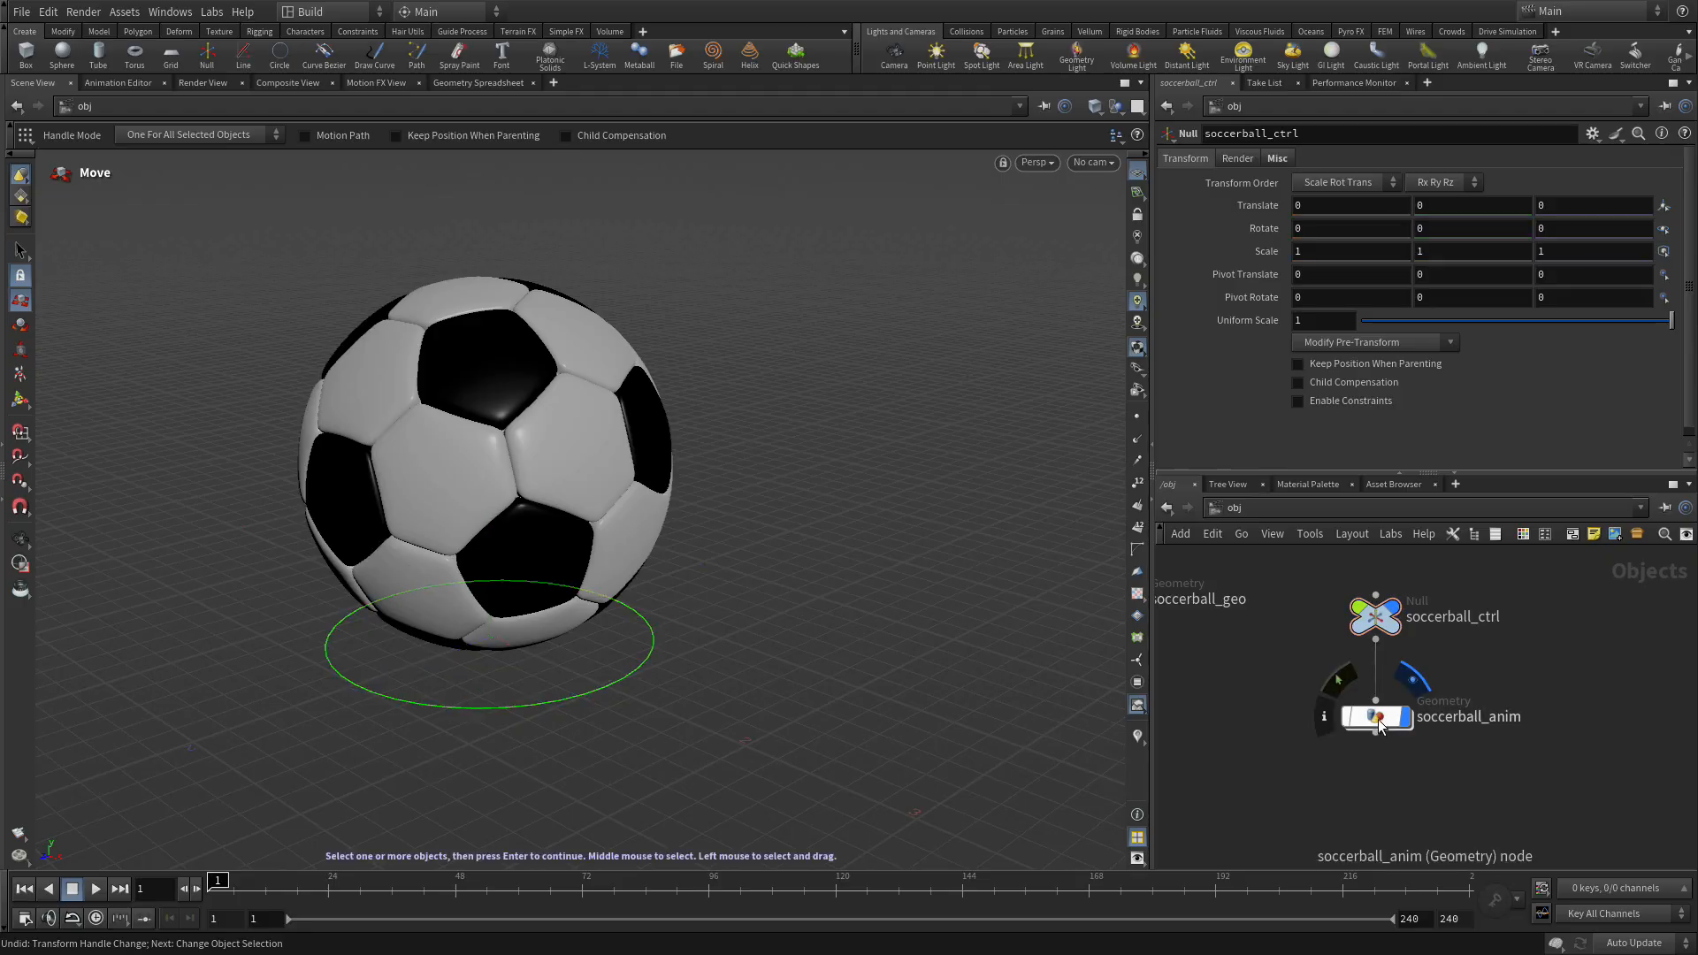
Inside soccerball_anim, set transform1's Rotate Z expression to -ch("../../soccerball_ctrl/tx")*360/(2*$PI*1.1).
double_click(1378, 720)
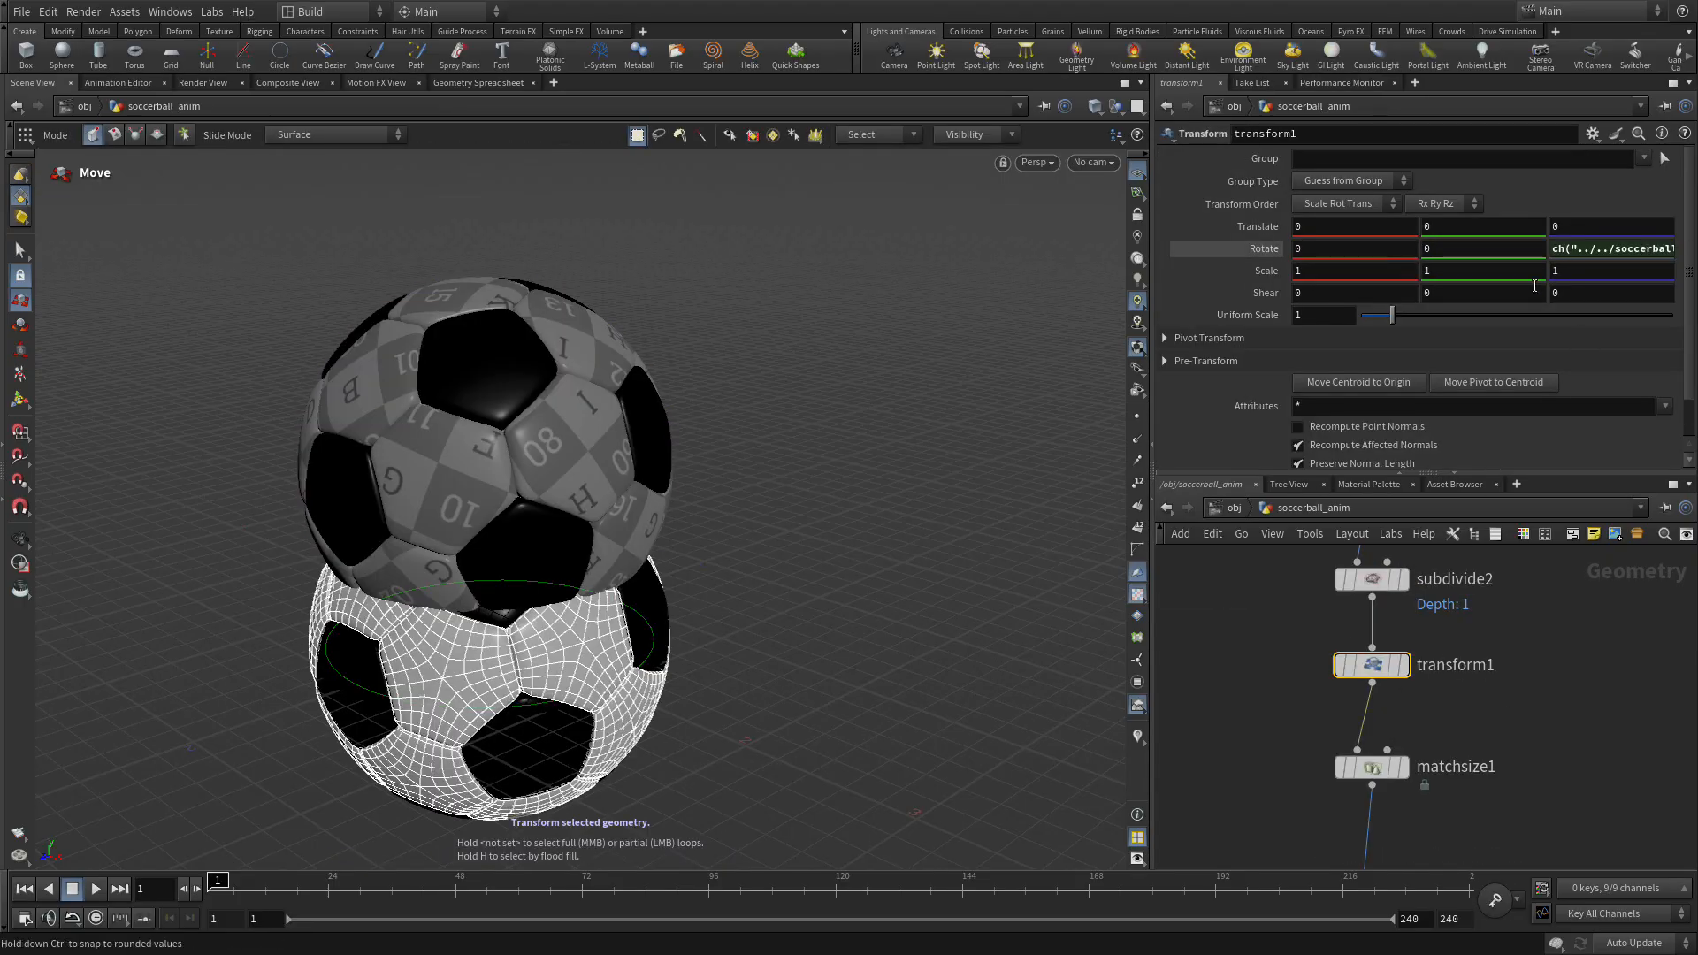
left_click(1576, 246)
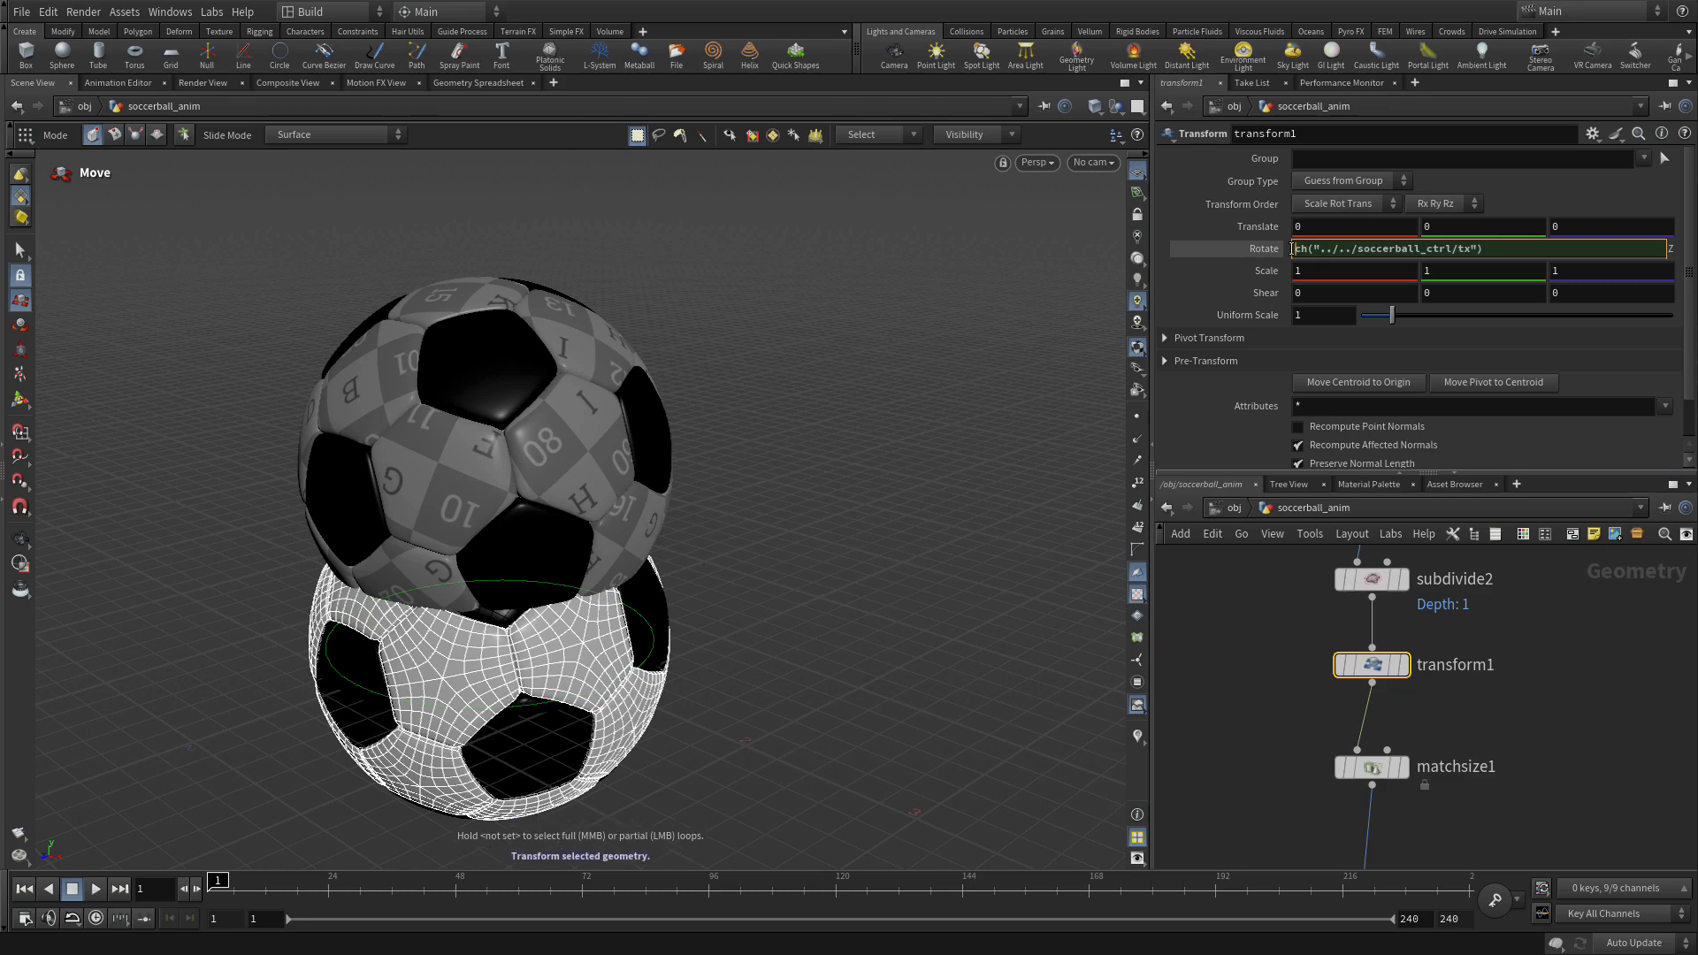
left_click(1292, 249)
type("-")
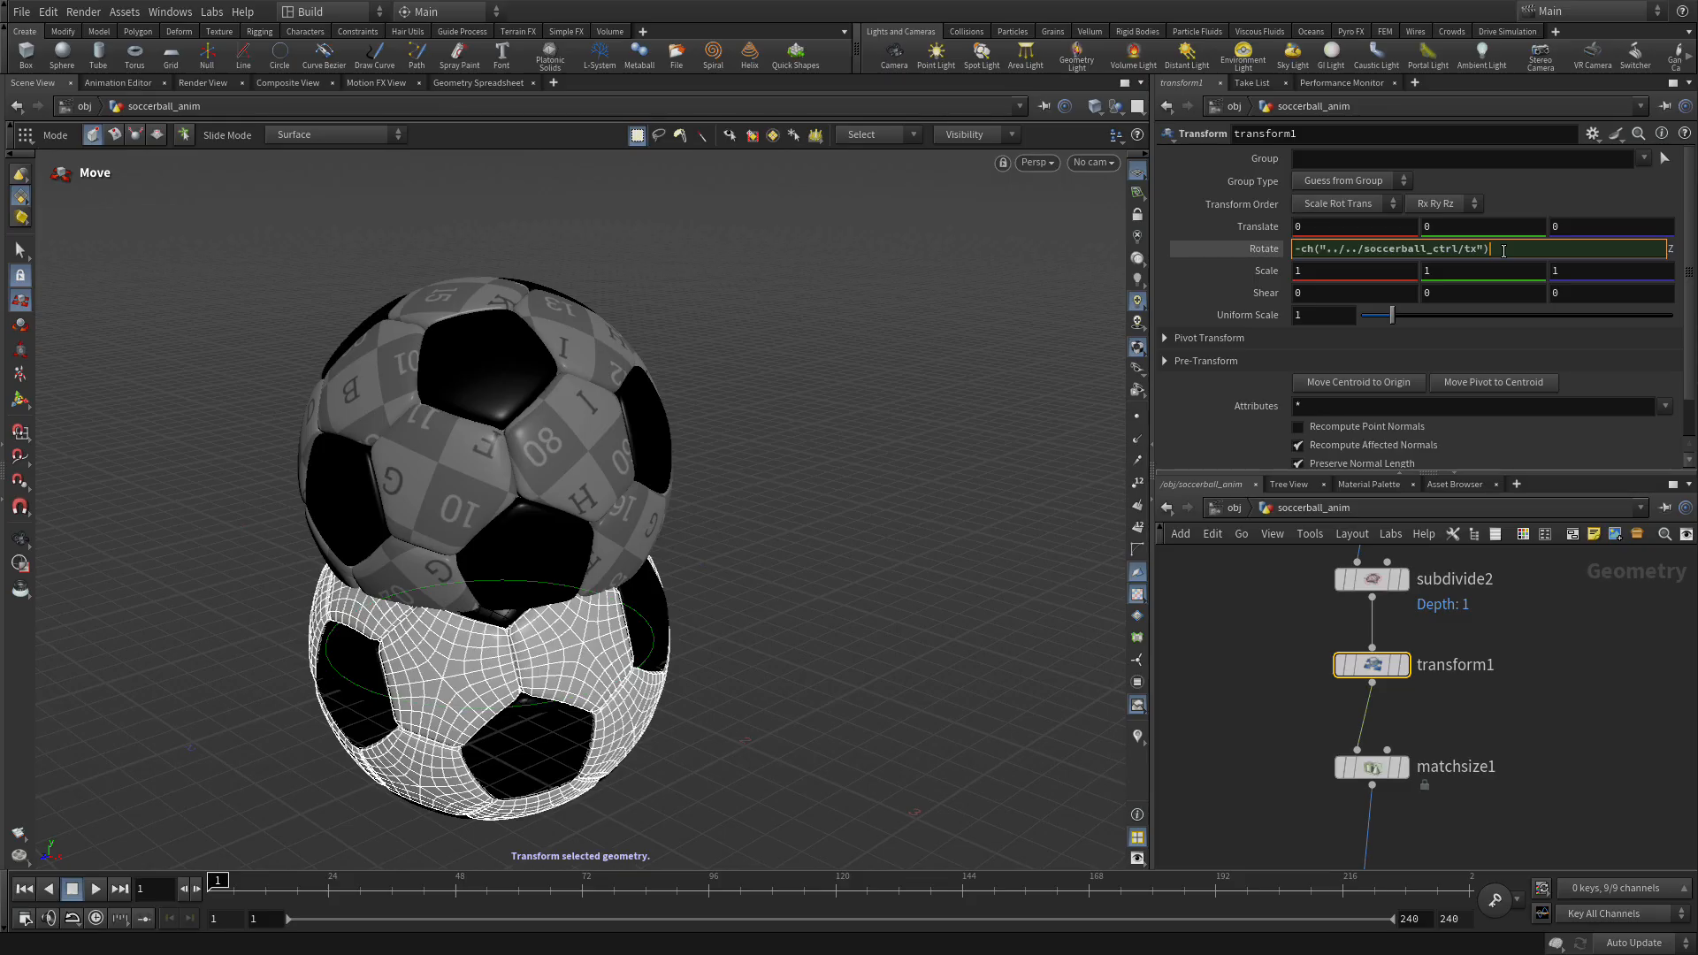
type("*360/(2*$PI")
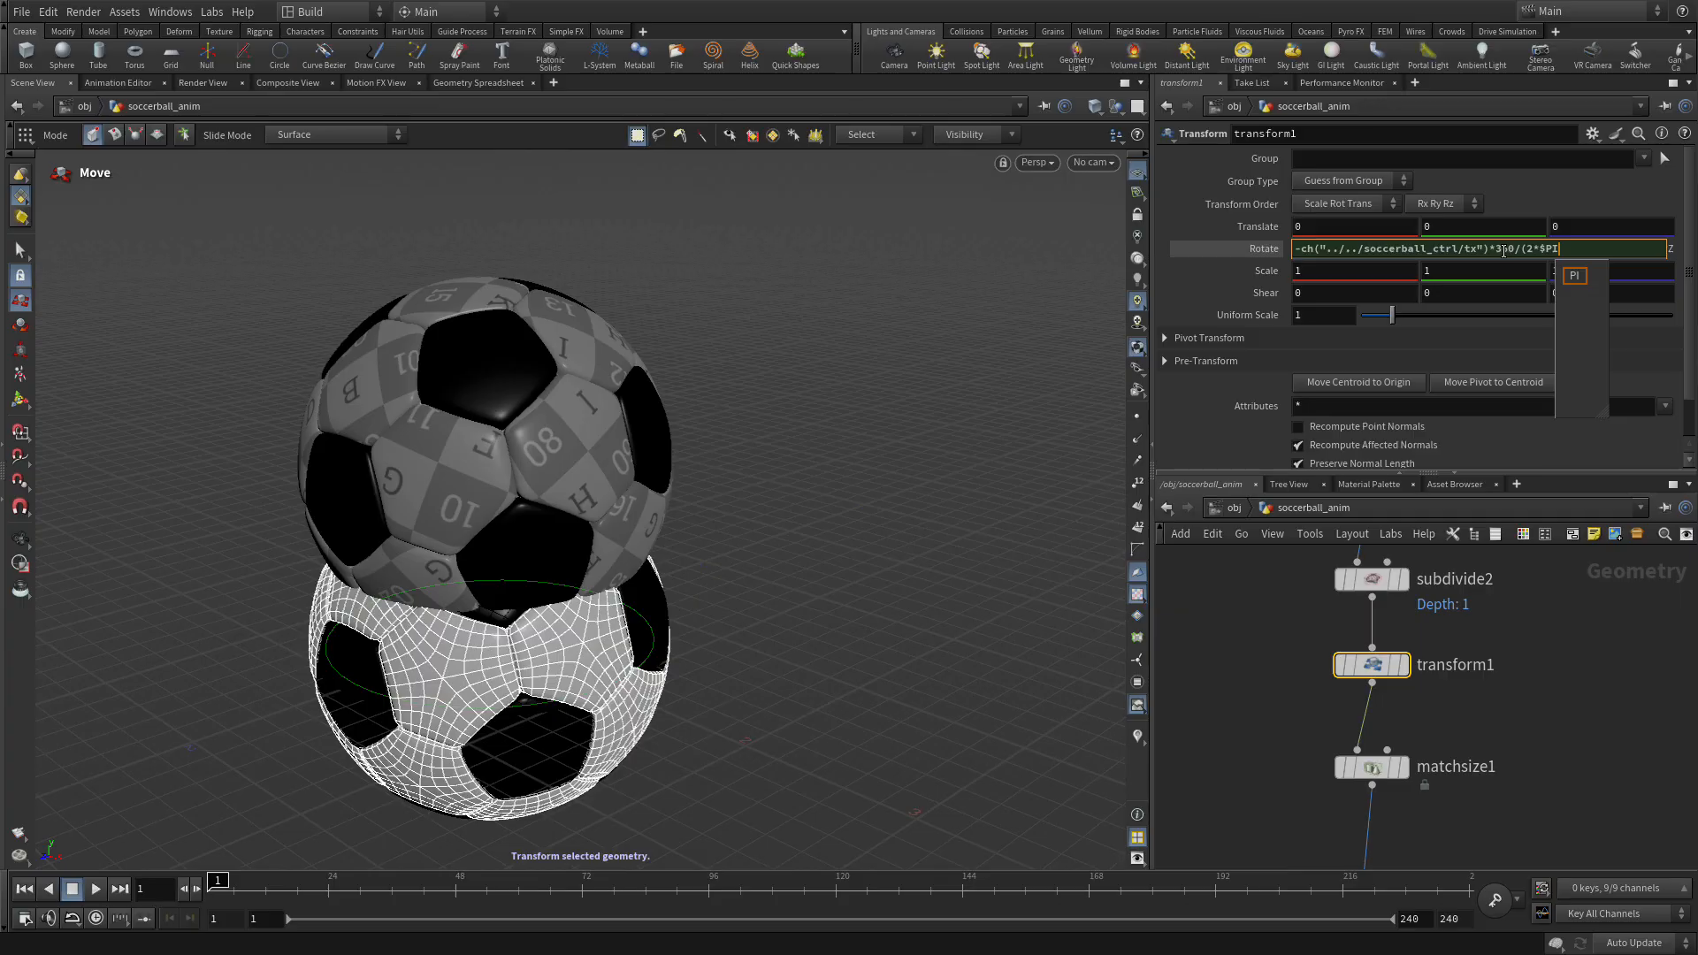
type("*1.1")
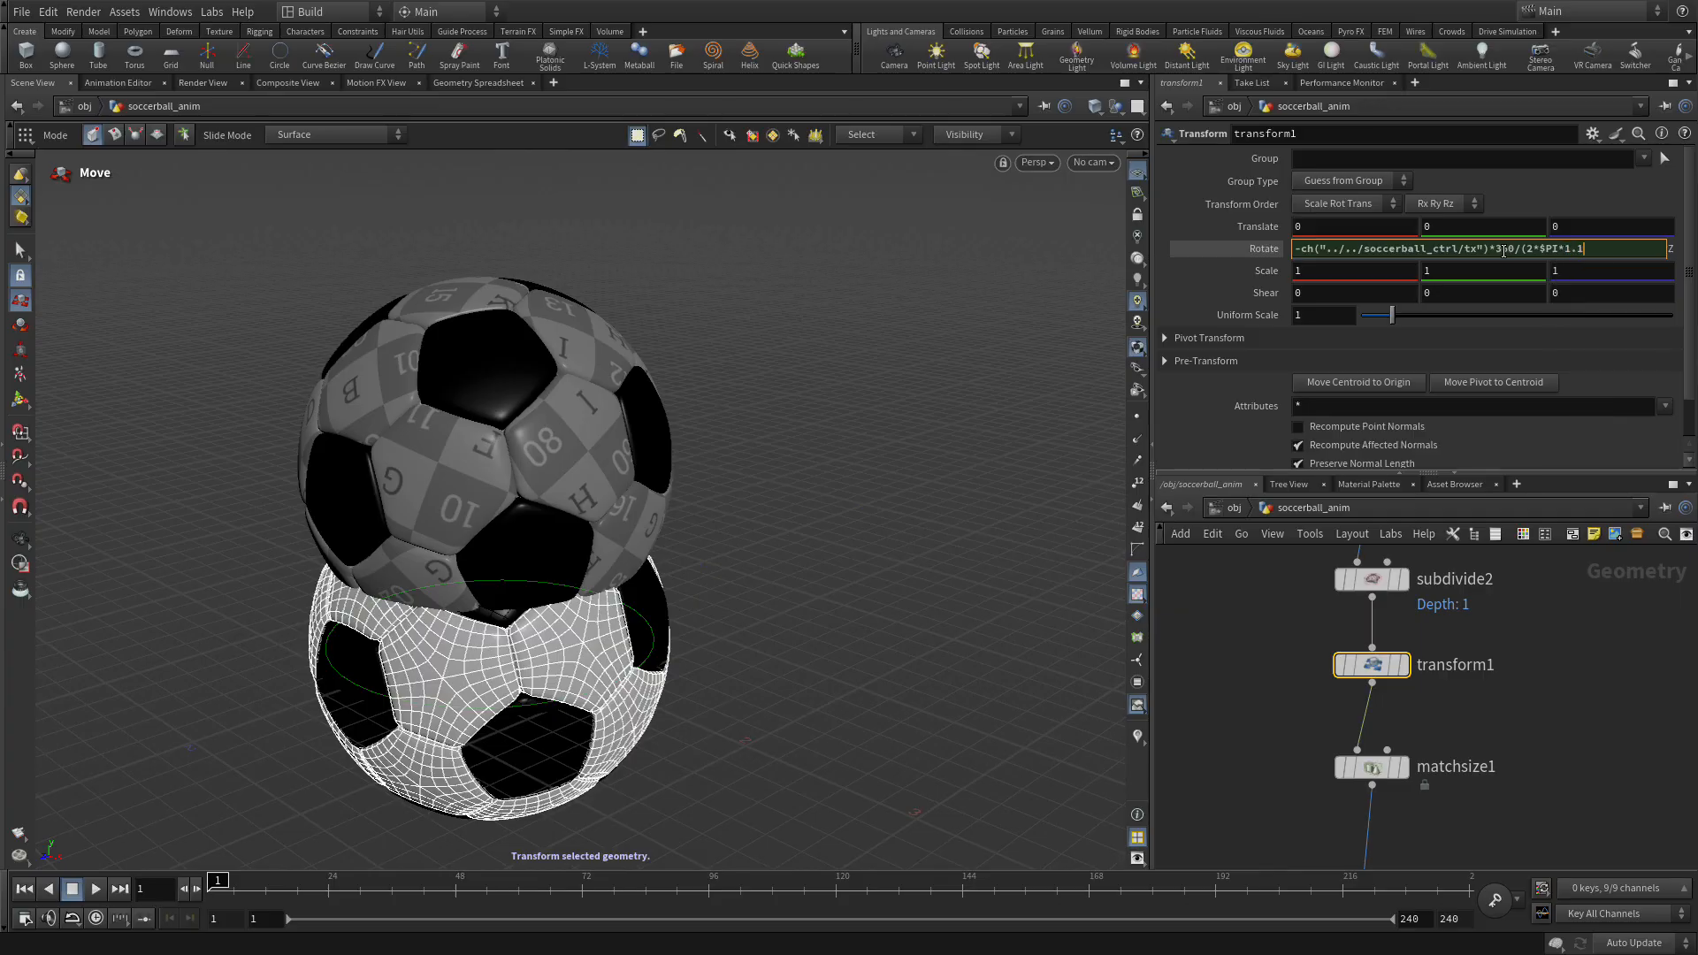
type(")")
key("Return")
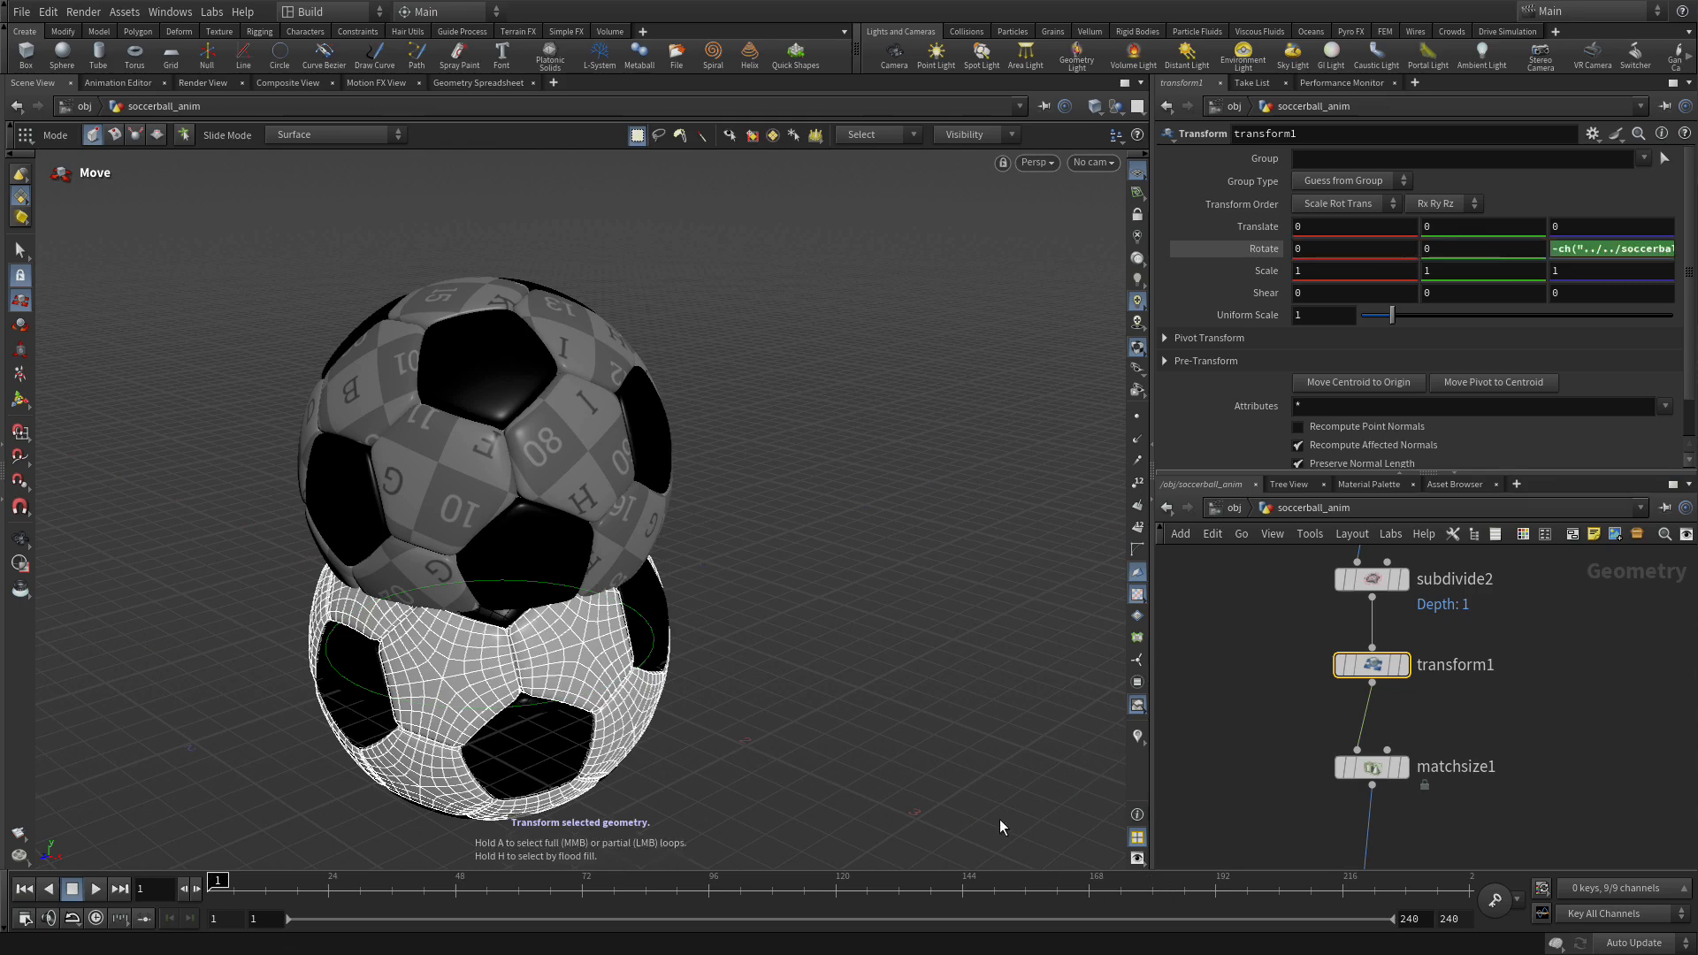
At the object level, move soccerball_ctrl to about -0.95 along X, test rolling it the other way, and undo that last move.
left_click(1234, 508)
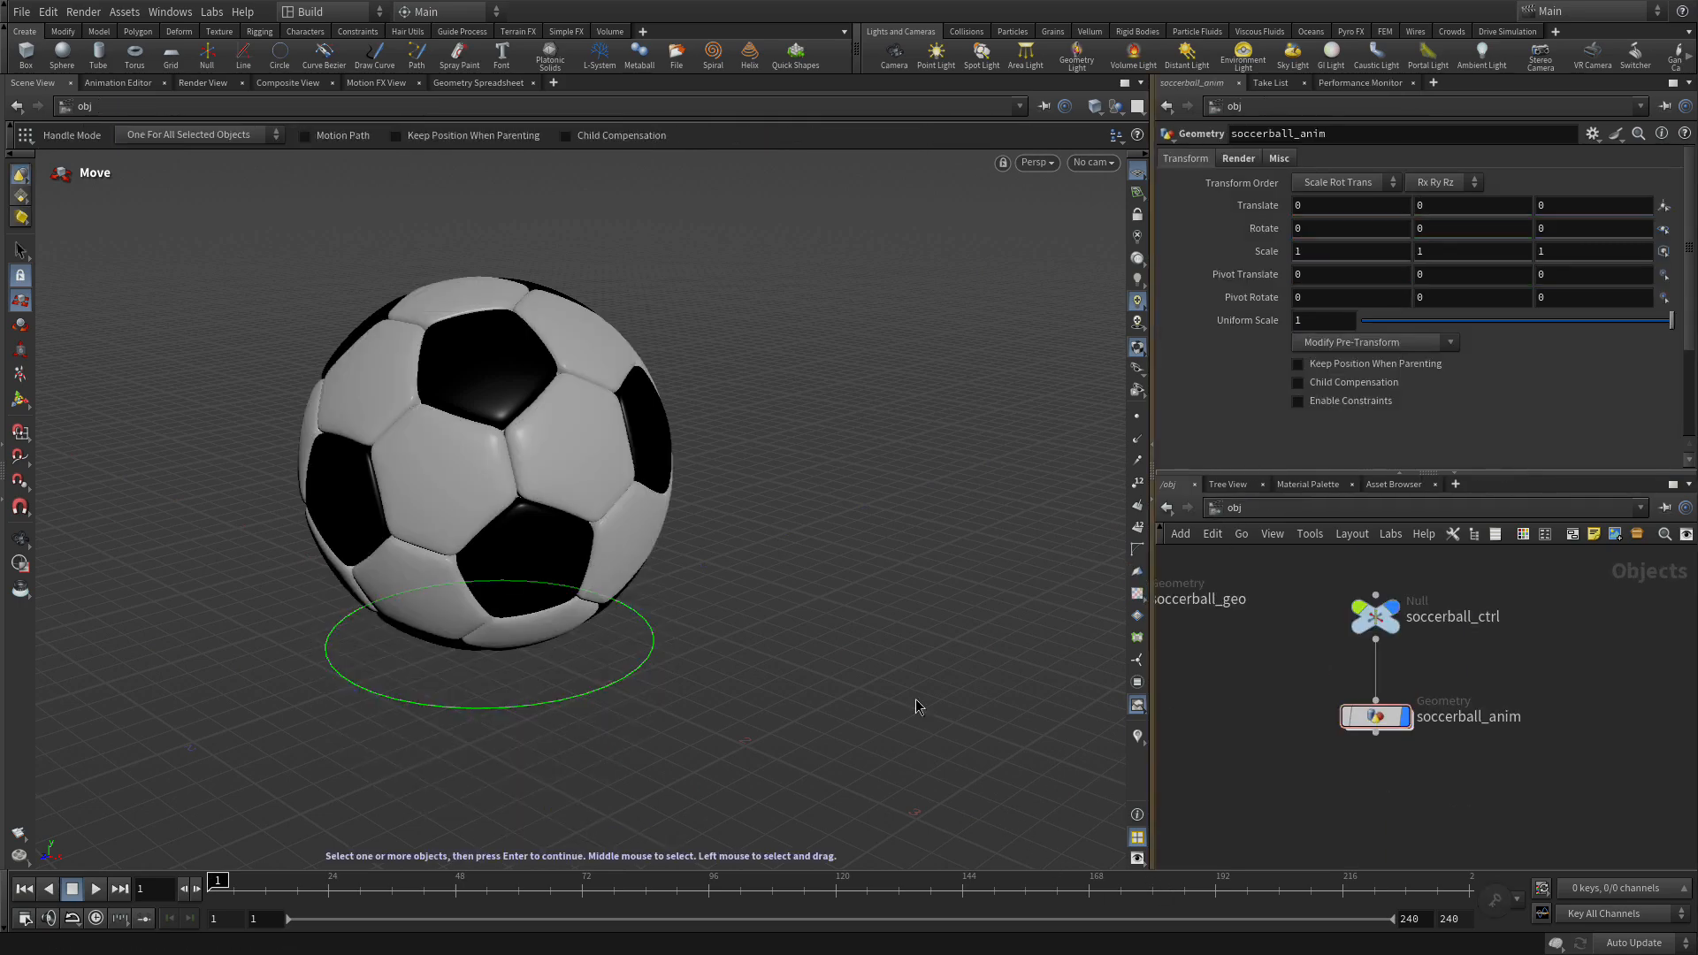
left_click(588, 694)
left_click_drag(572, 675, 339, 820)
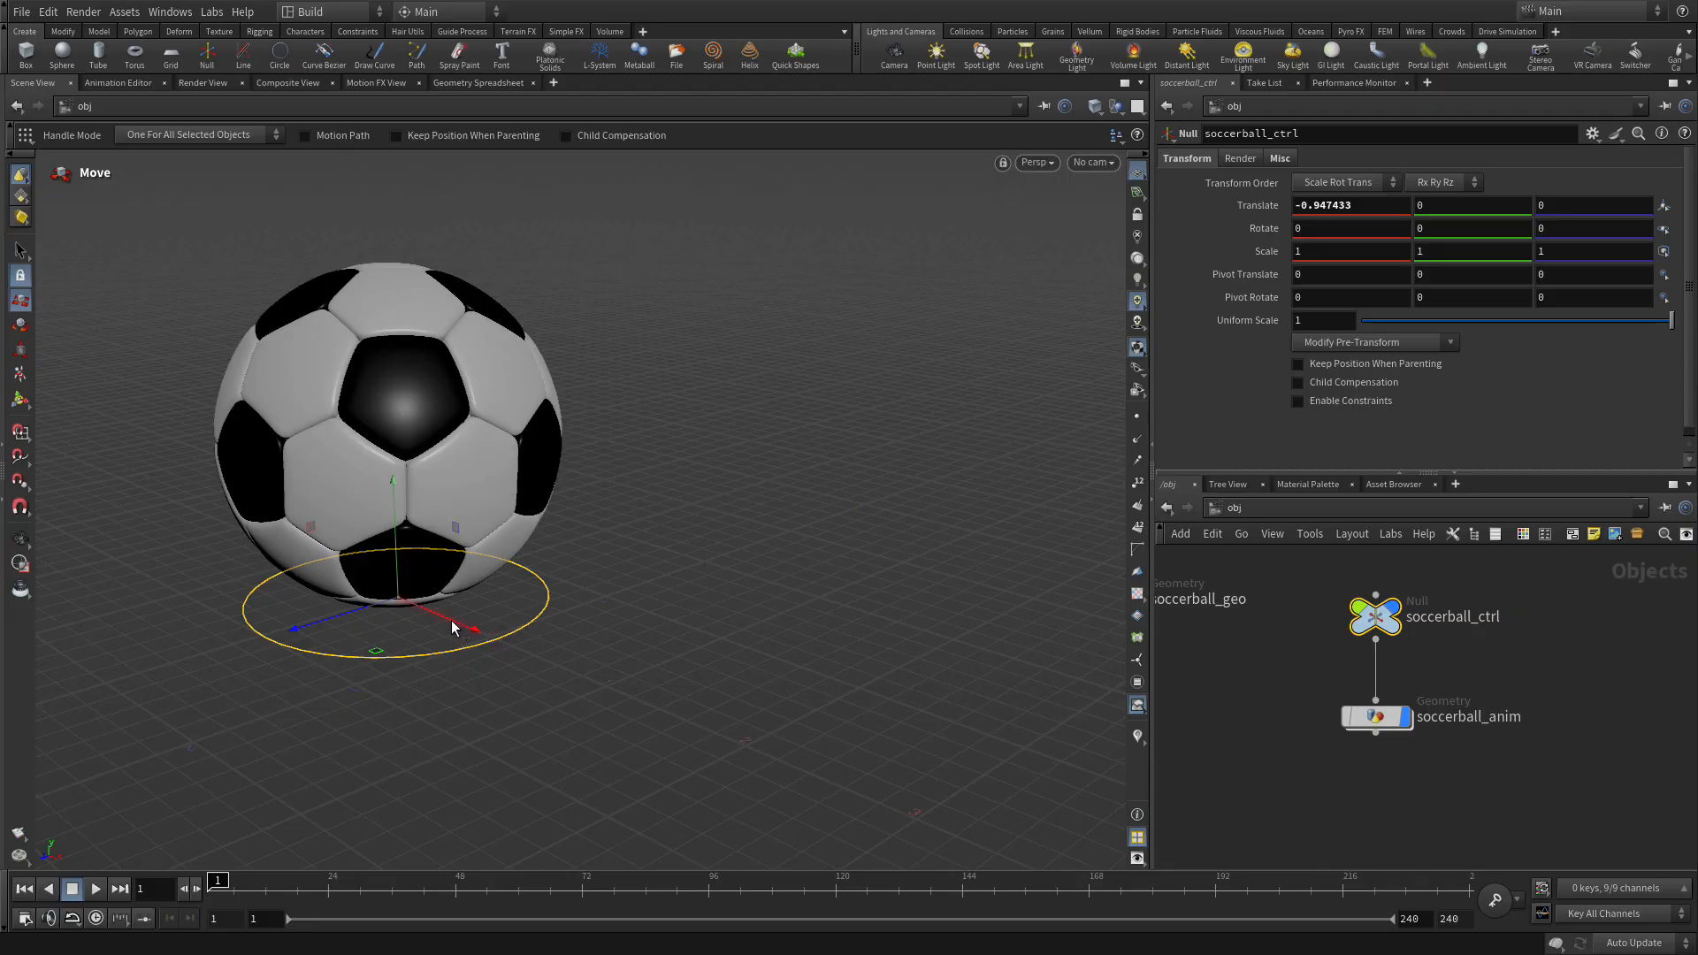
left_click_drag(452, 628, 738, 780)
key("ctrl+z")
Add a null beside soccerball_anim in the object network and rename it squash_ctrl.
middle_click_drag(1327, 801, 1276, 803)
key("Tab")
type("null")
key("Return")
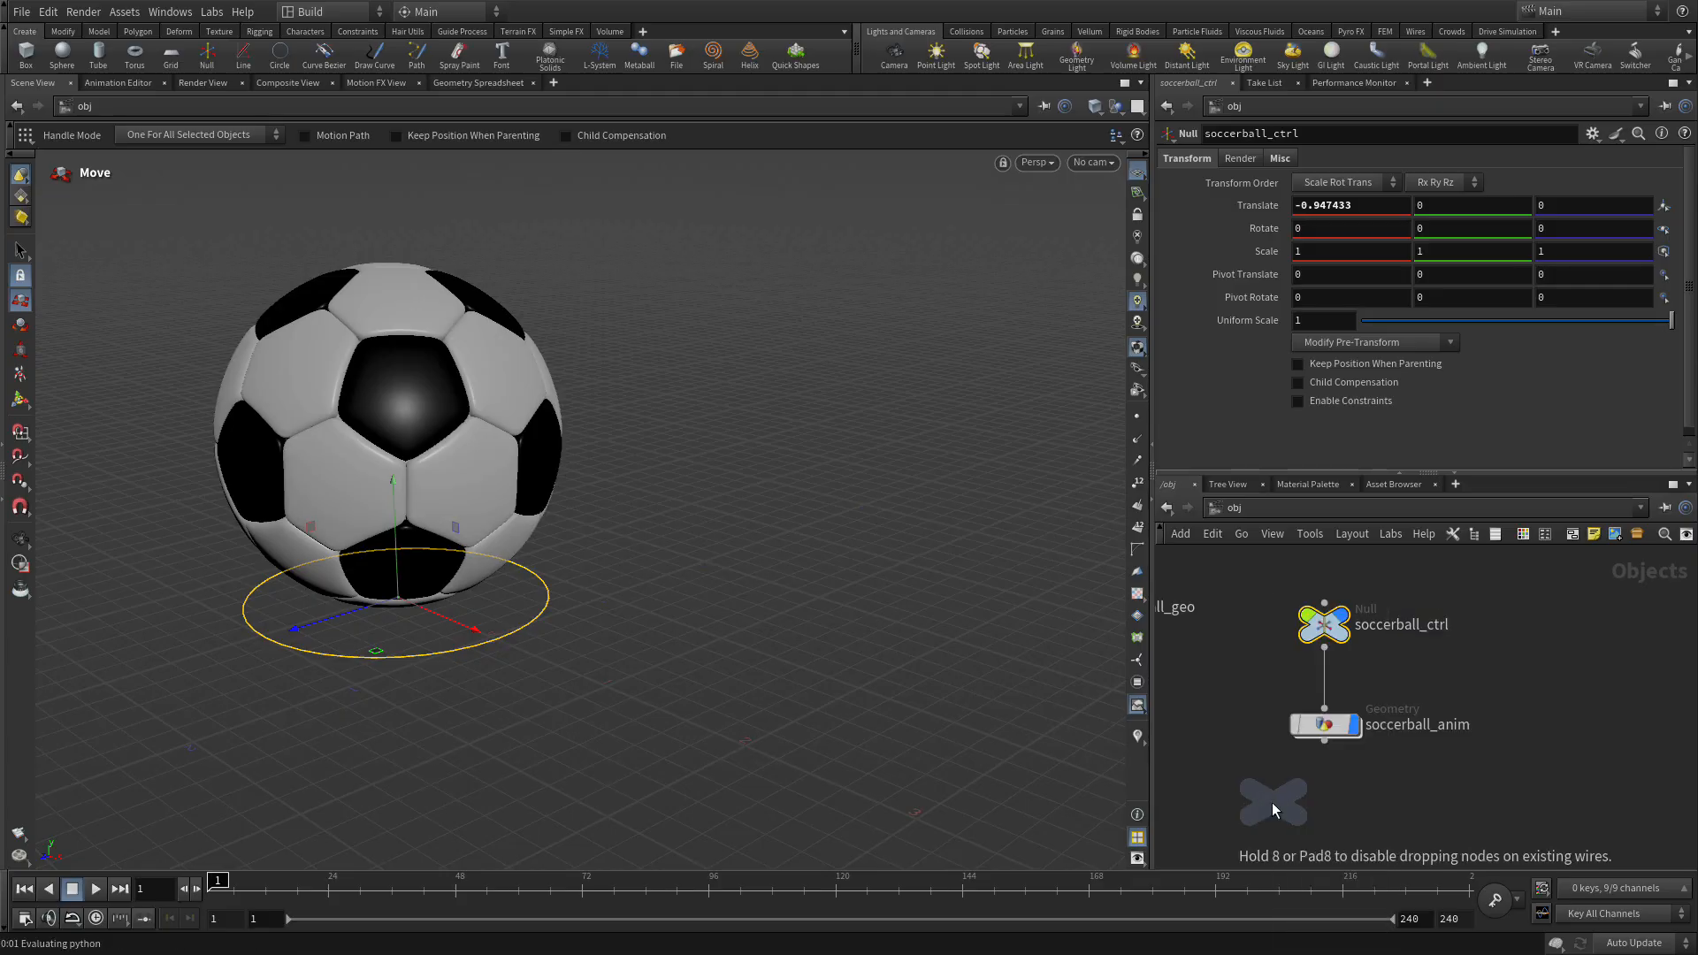
left_click(1558, 741)
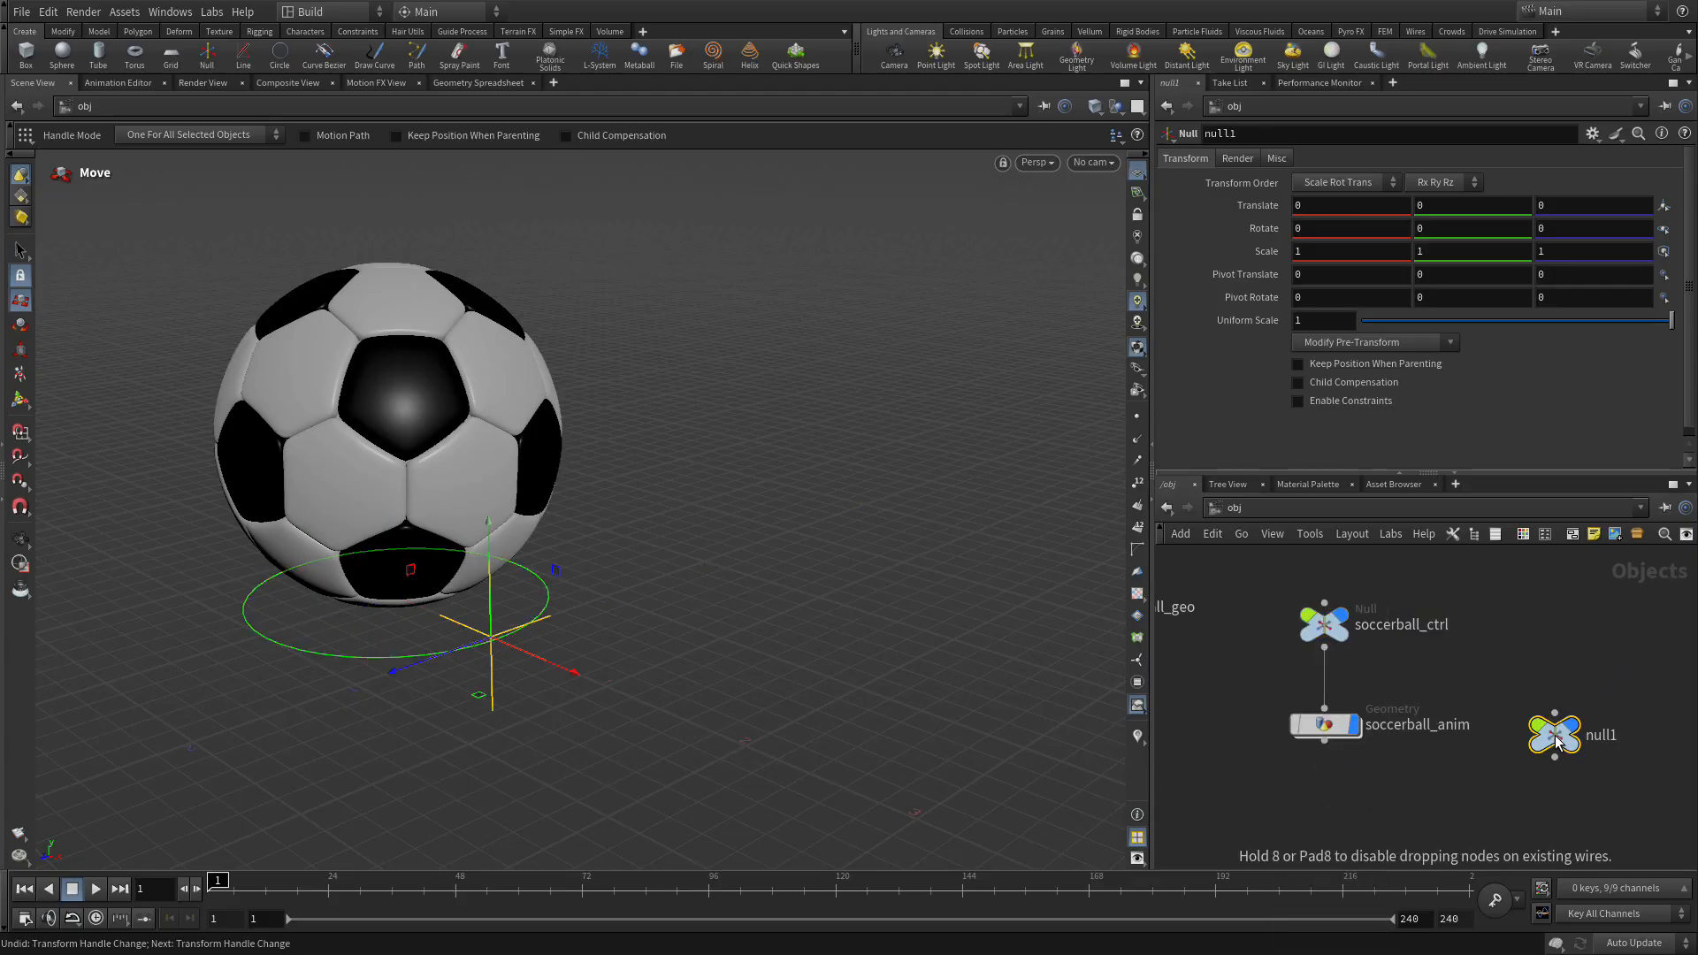
double_click(1602, 735)
type("squash")
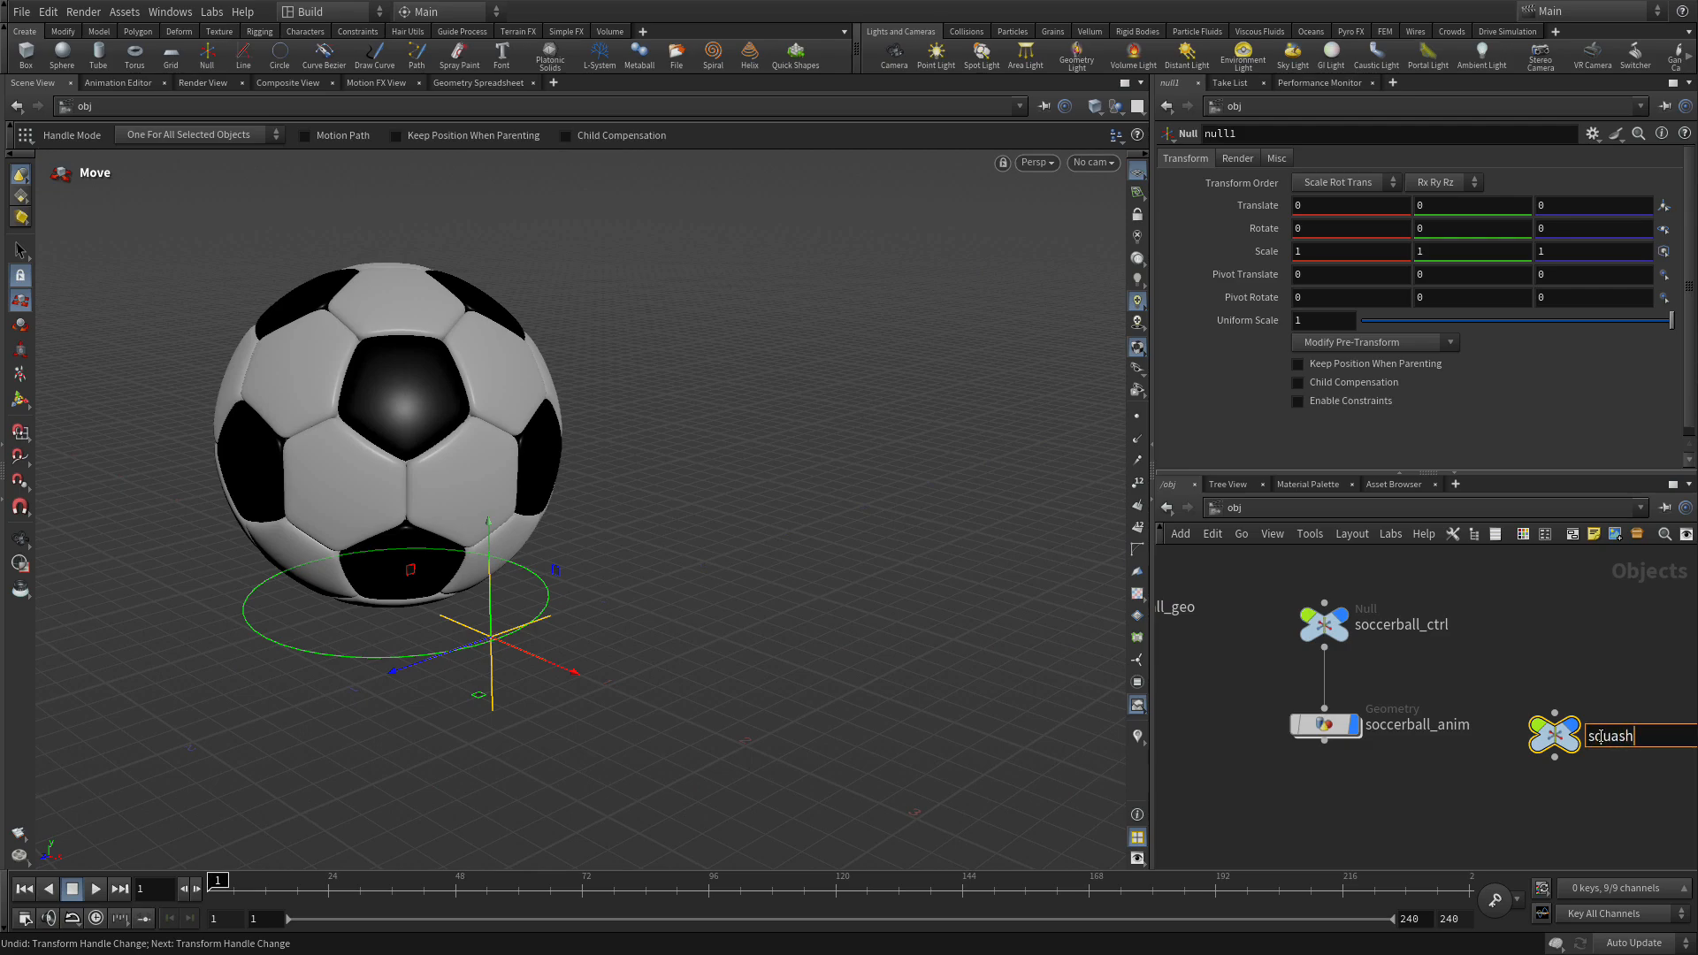
type("_ctrl")
key("Return")
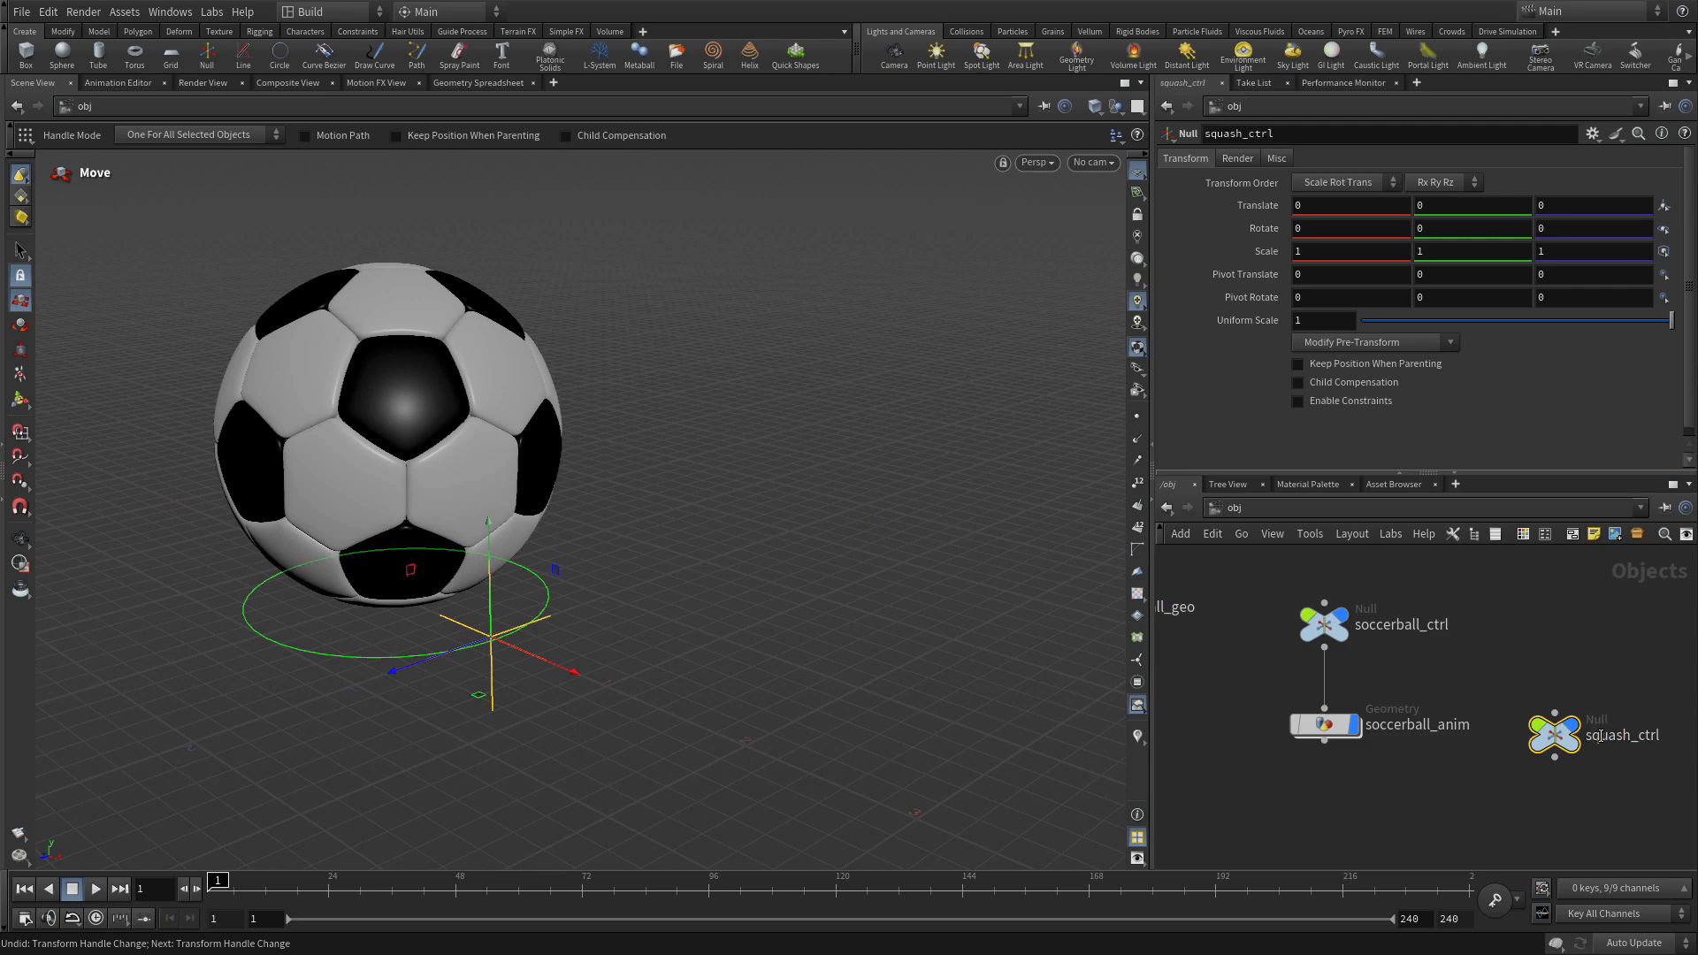
Set squash_ctrl's Control Type to Box.
left_click(1277, 159)
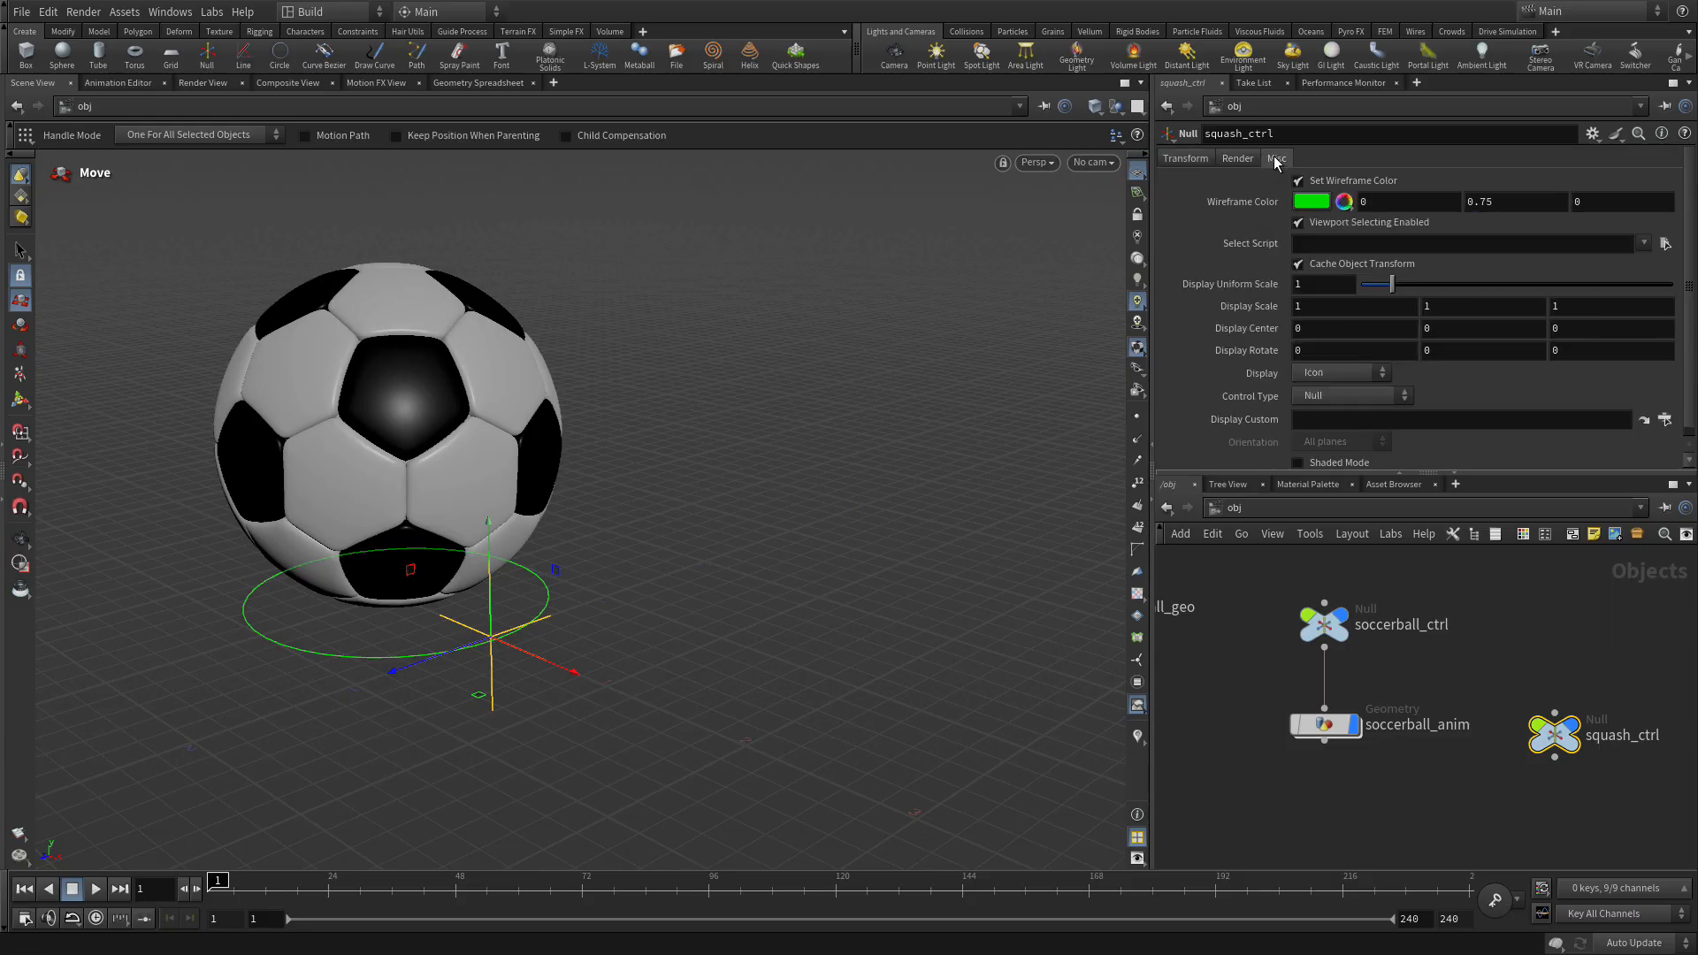
left_click(1321, 400)
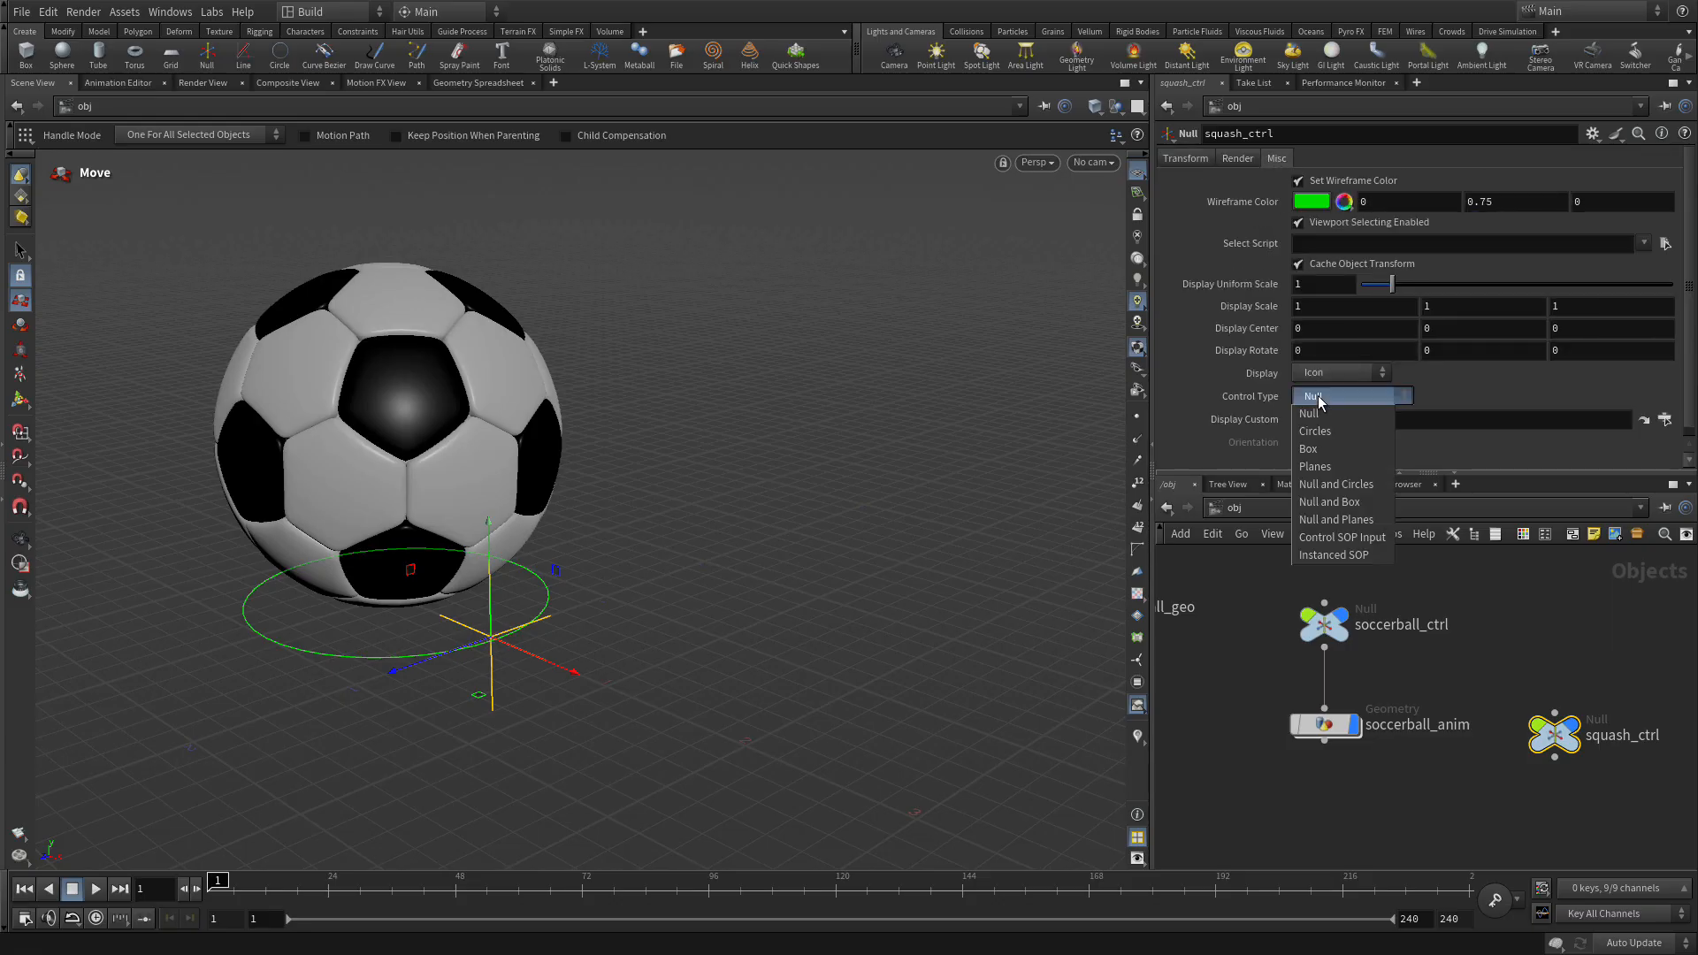
left_click(1327, 448)
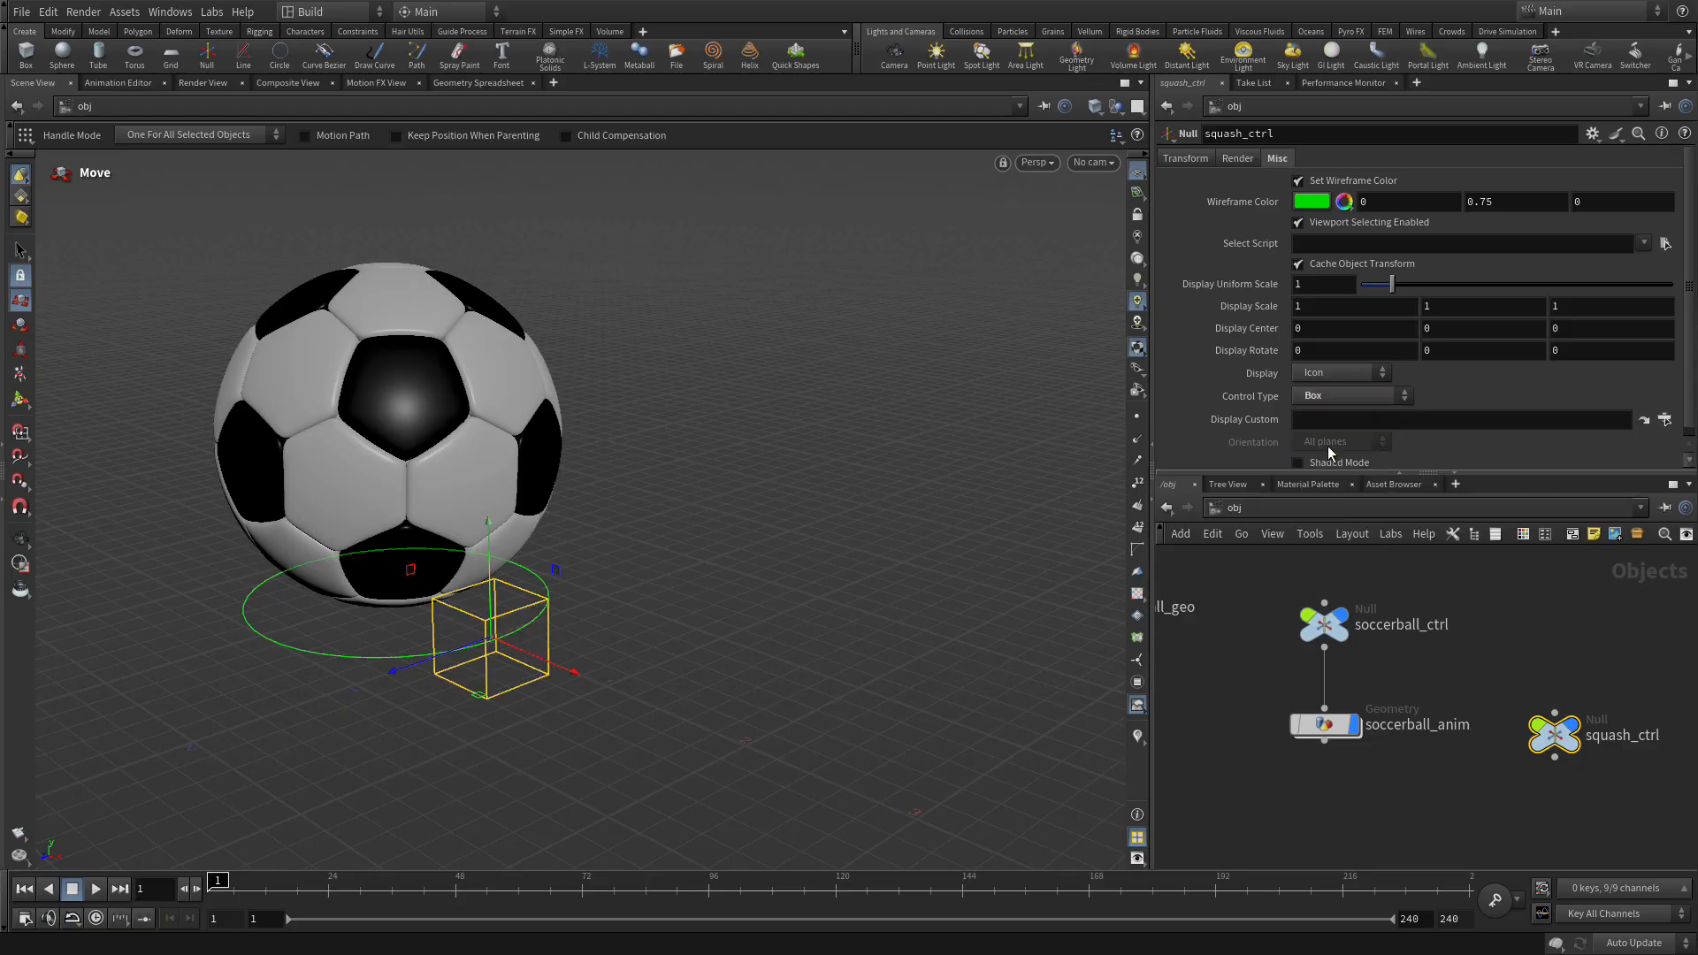
Set squash_ctrl's Display Uniform Scale to 0.2, return to its transform parameters, and clear the selection.
left_click(1298, 285)
type("0.2")
key("Return")
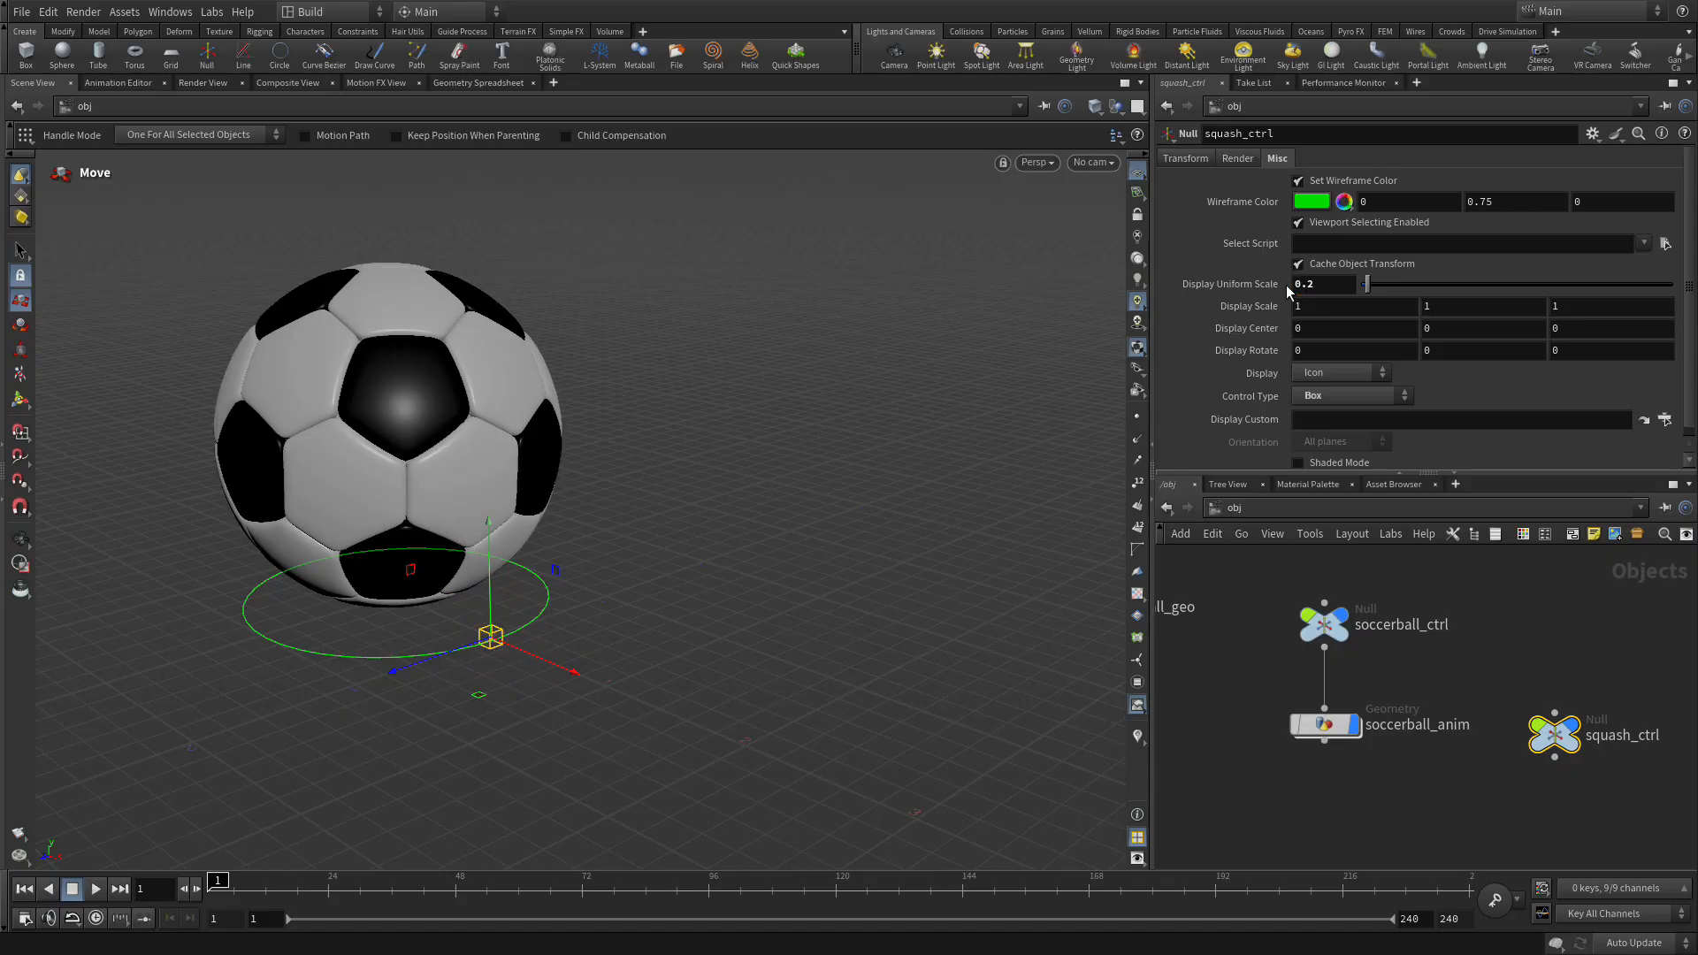
left_click(1191, 163)
left_click(1408, 780)
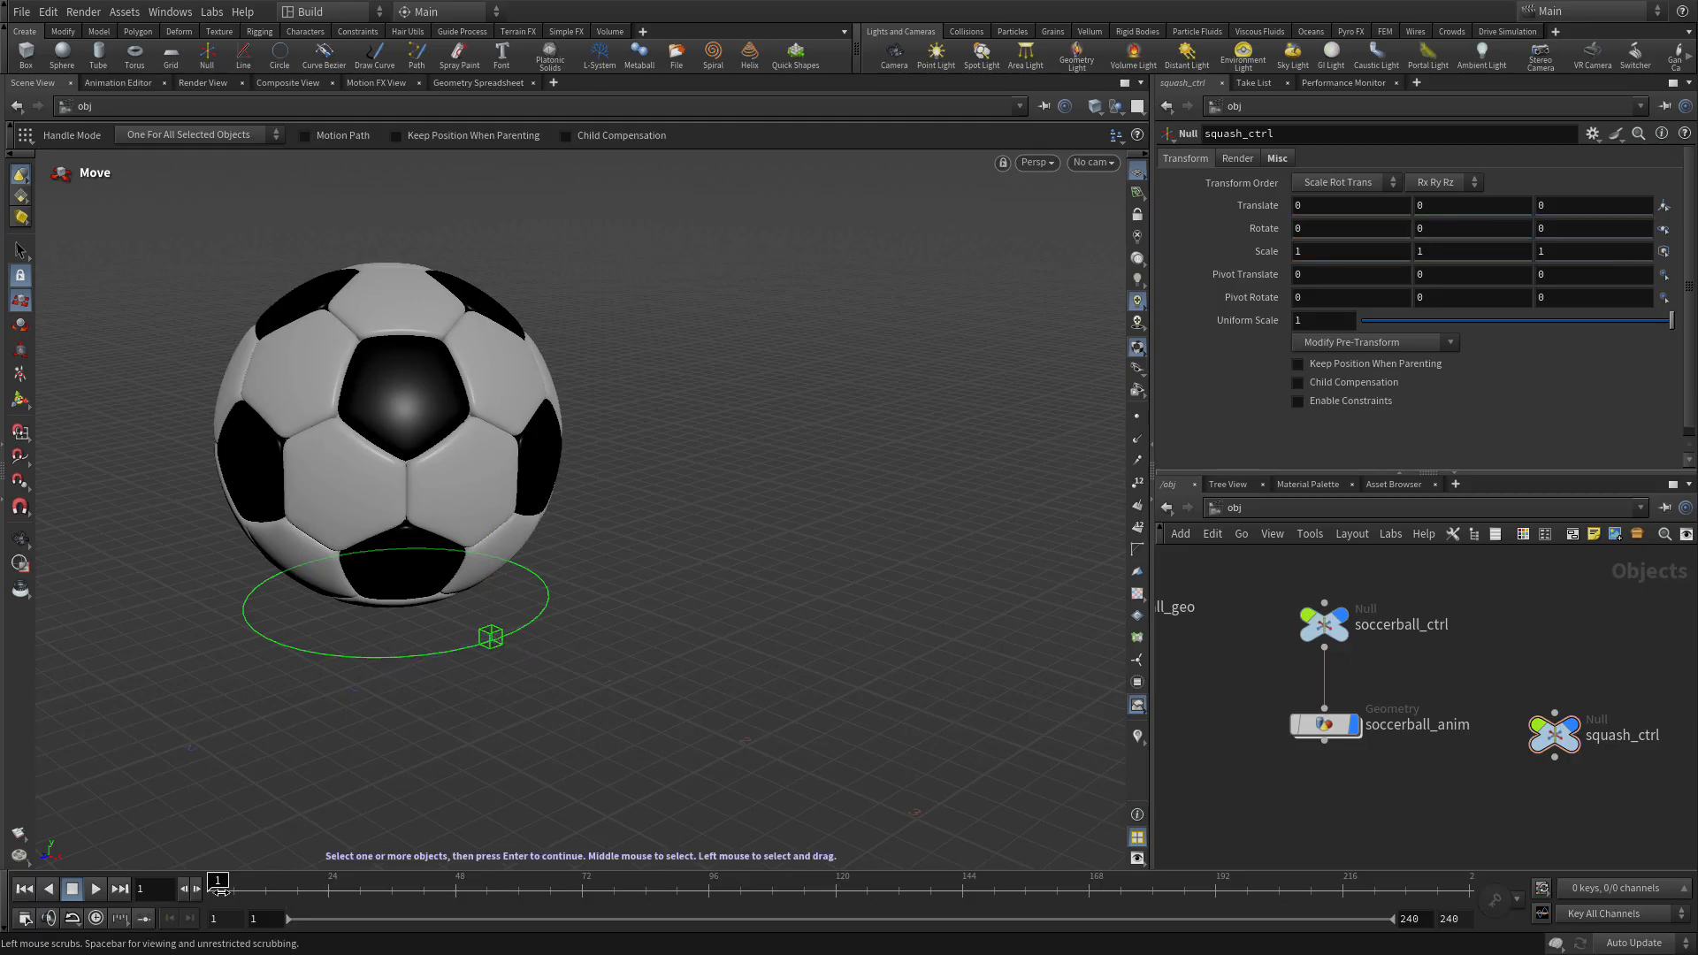
Reset soccerball_ctrl's Translate values to their defaults.
key("Escape")
left_click_drag(486, 713, 573, 675)
key("t")
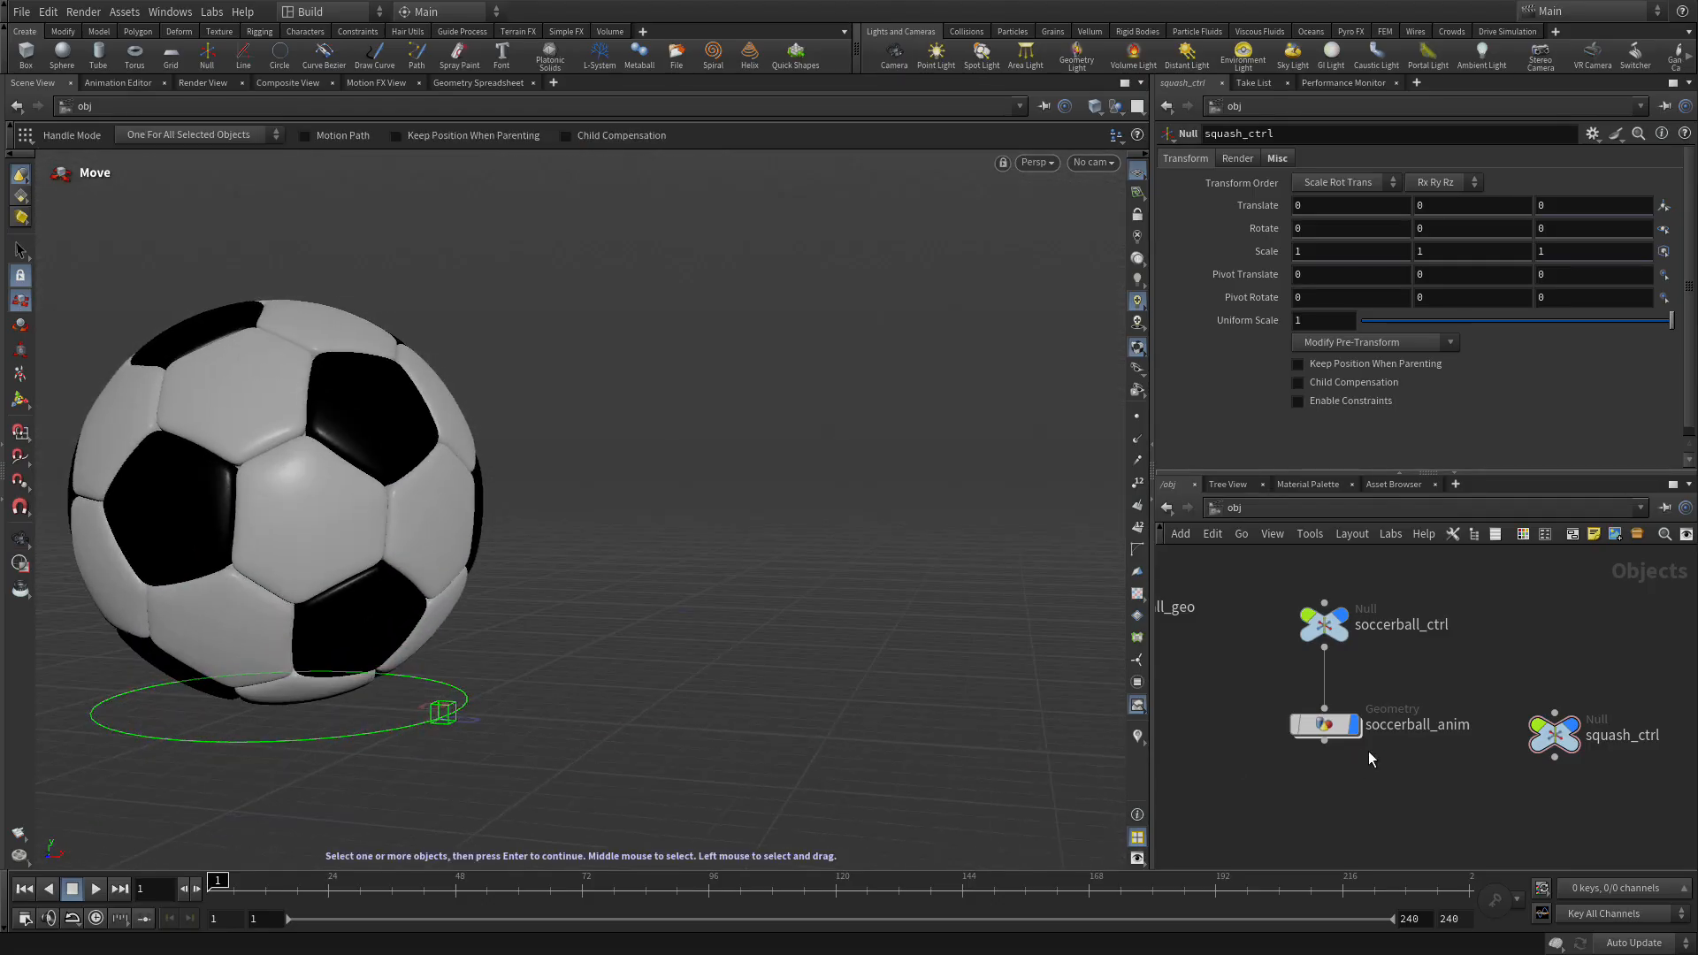
left_click(1325, 624)
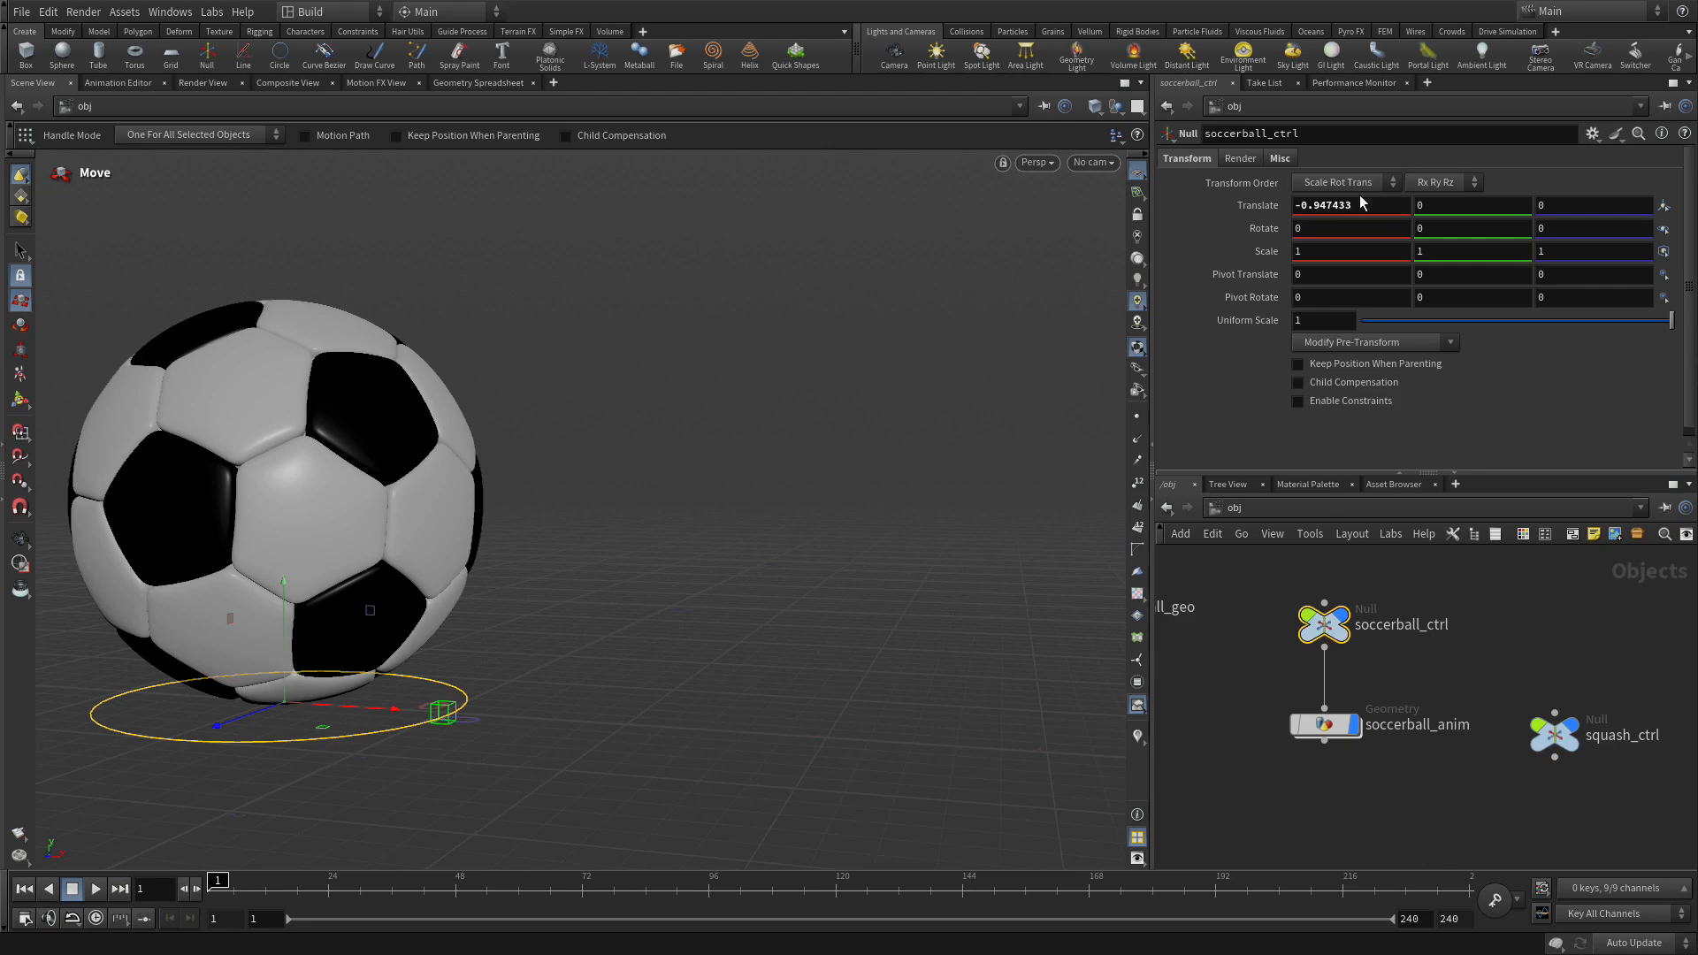
middle_click(1260, 201, "ctrl")
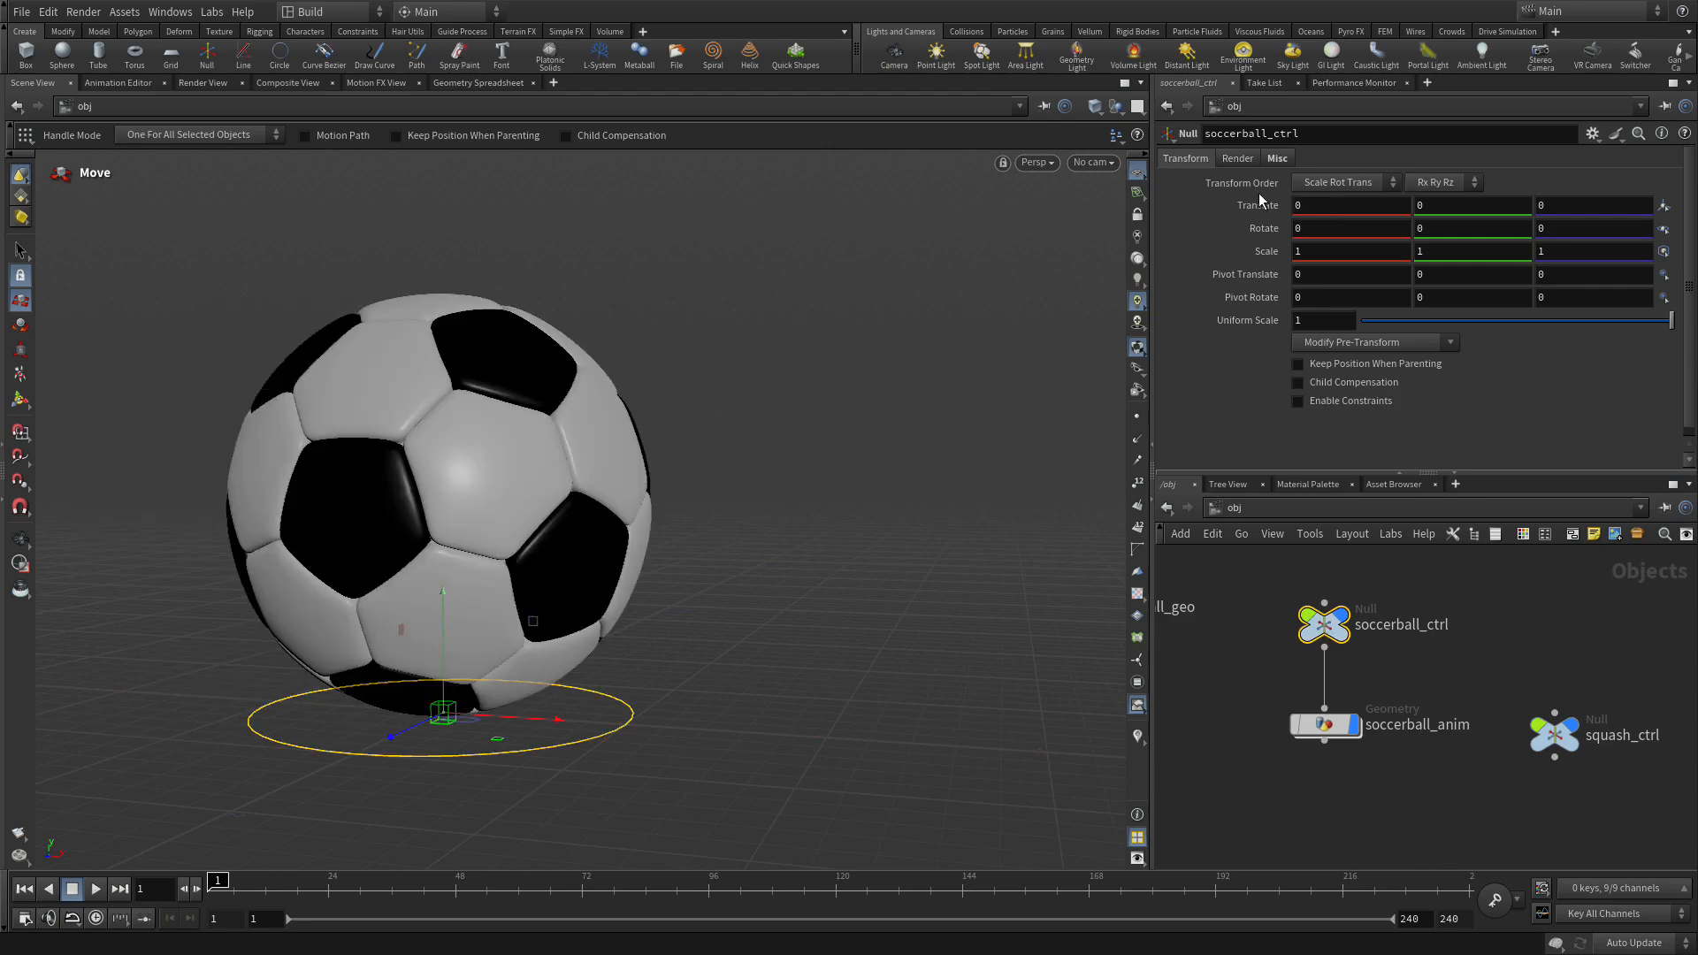
Test raising soccerball_ctrl by about 1.31 along Y, and undo the move.
left_click_drag(884, 568, 815, 594, "alt")
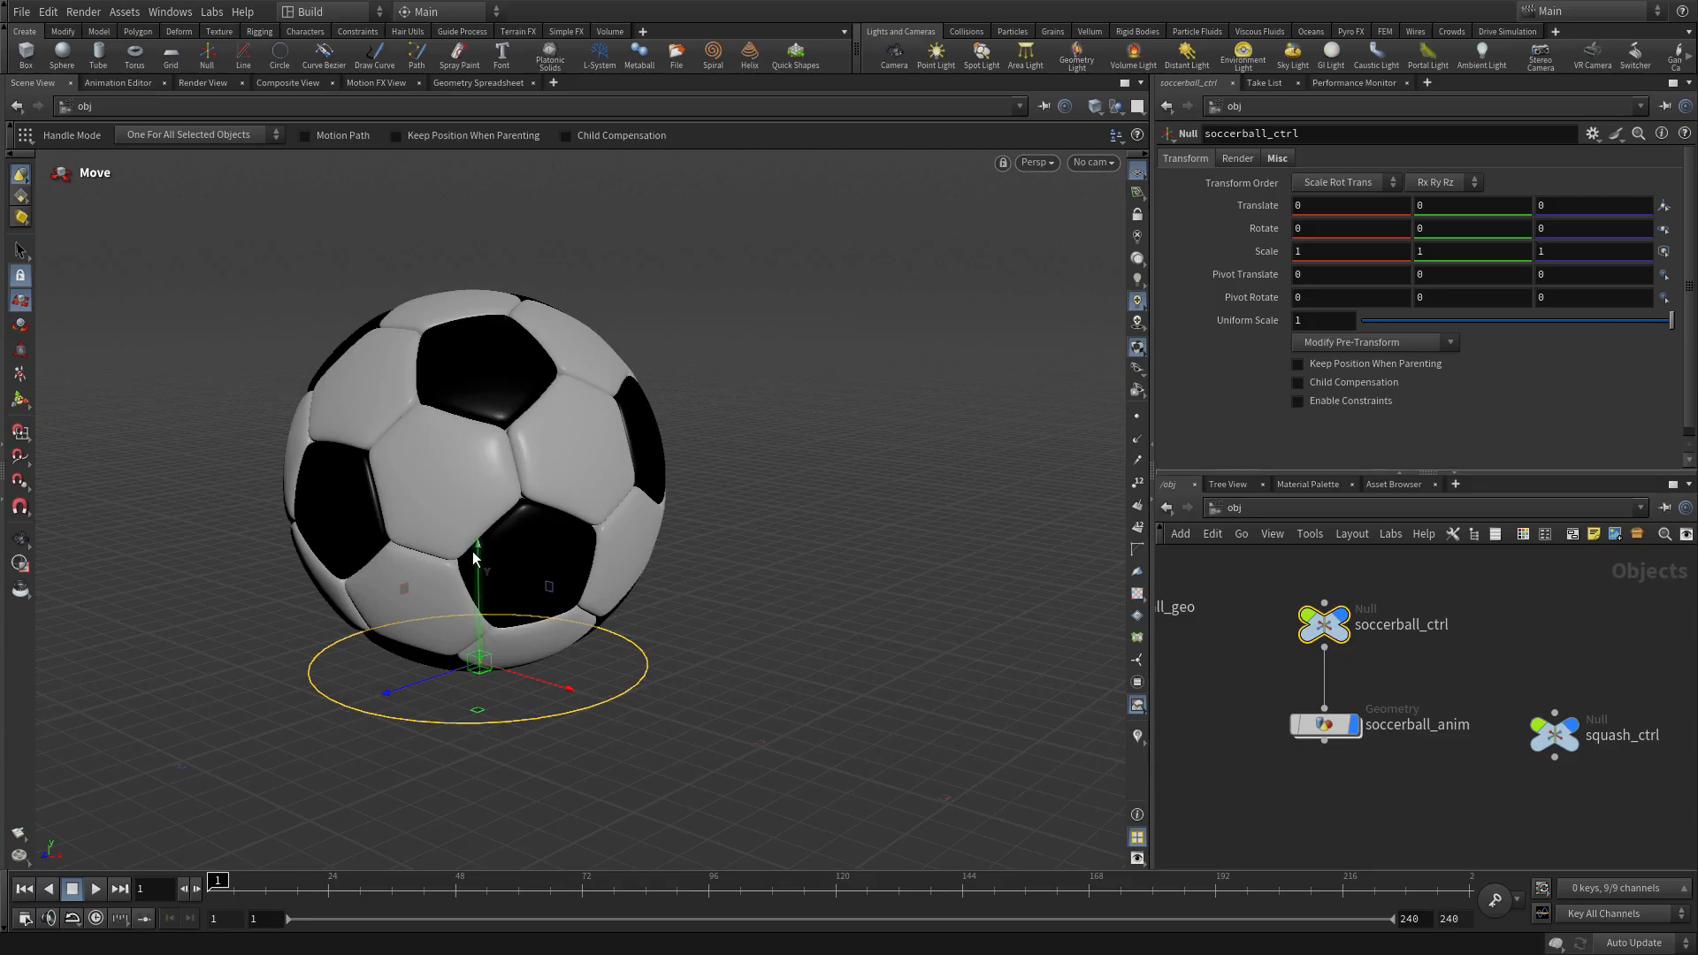
left_click_drag(480, 549, 480, 336)
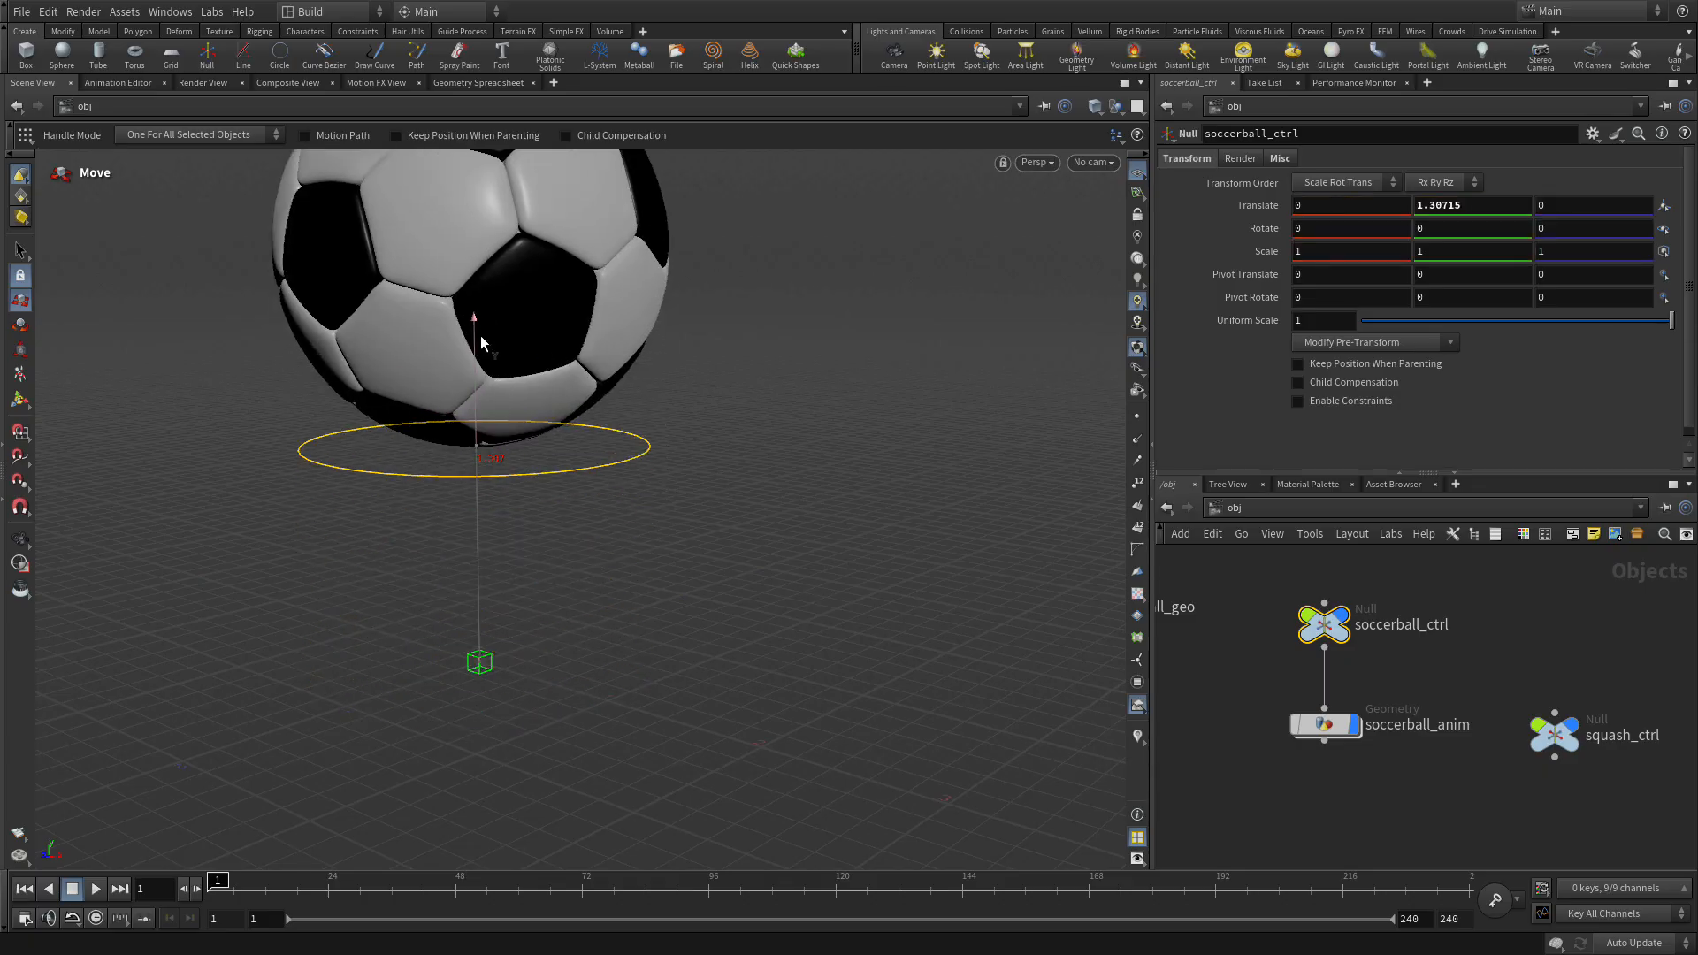
key("ctrl+z")
Move squash_ctrl up about 2.42 along Y, above the ball, and clean its translates into the pre-transform.
left_click(1555, 734)
left_click_drag(476, 606, 487, 159)
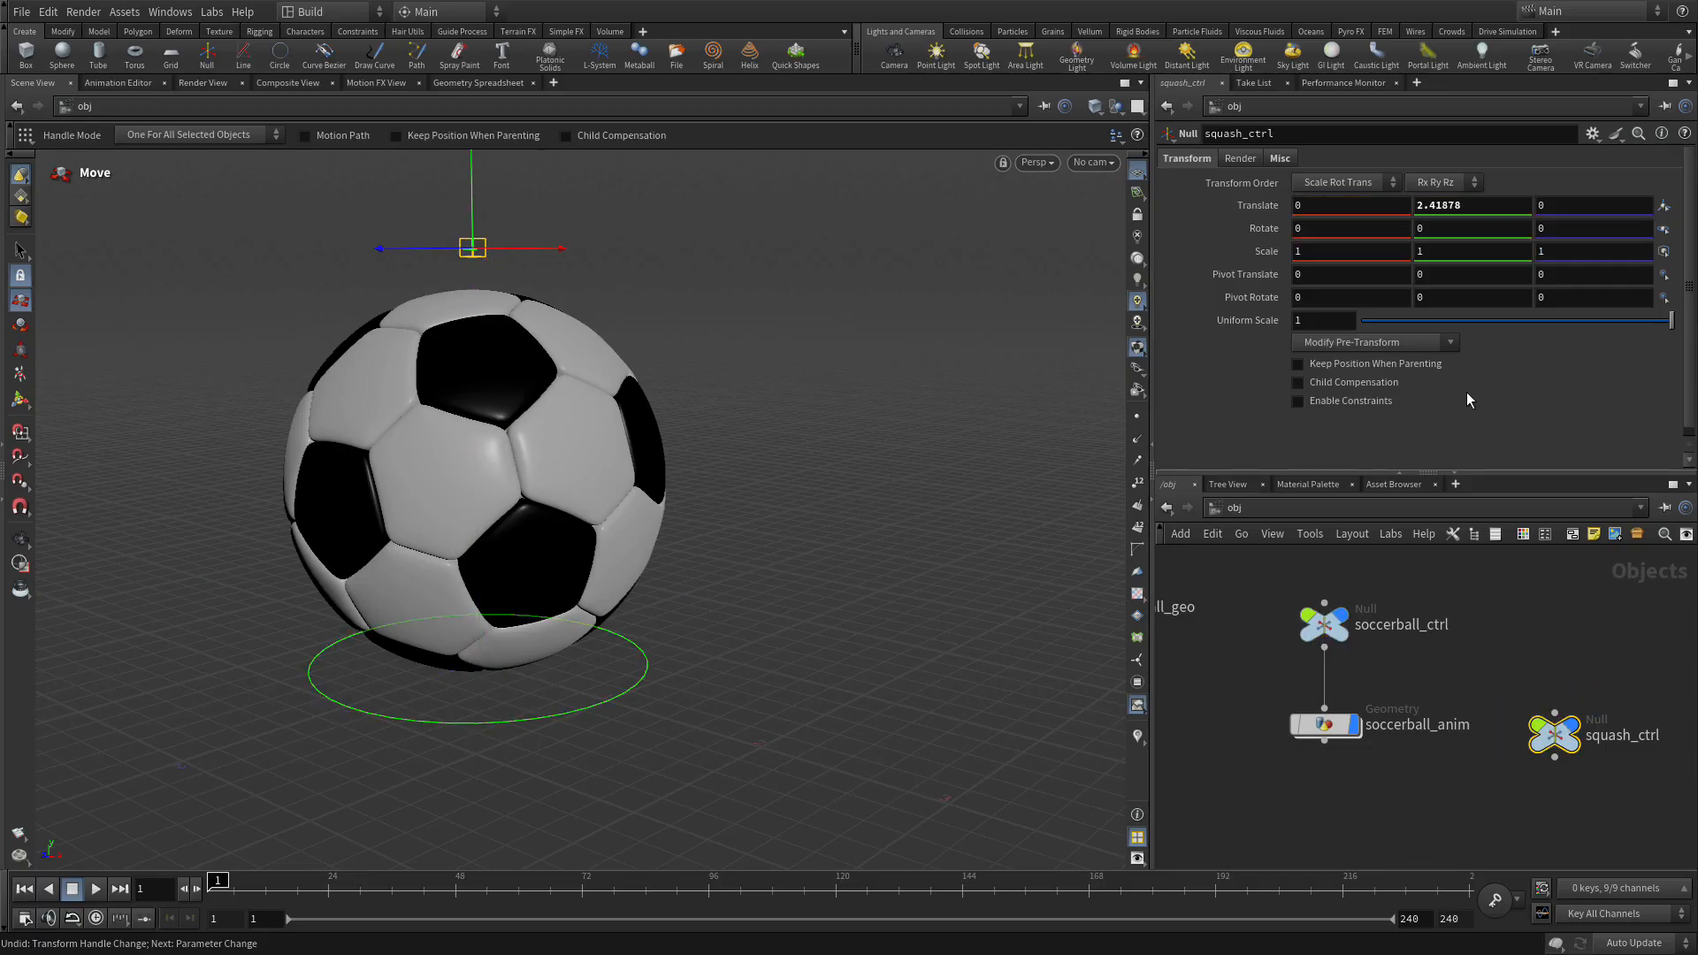
left_click(1356, 337)
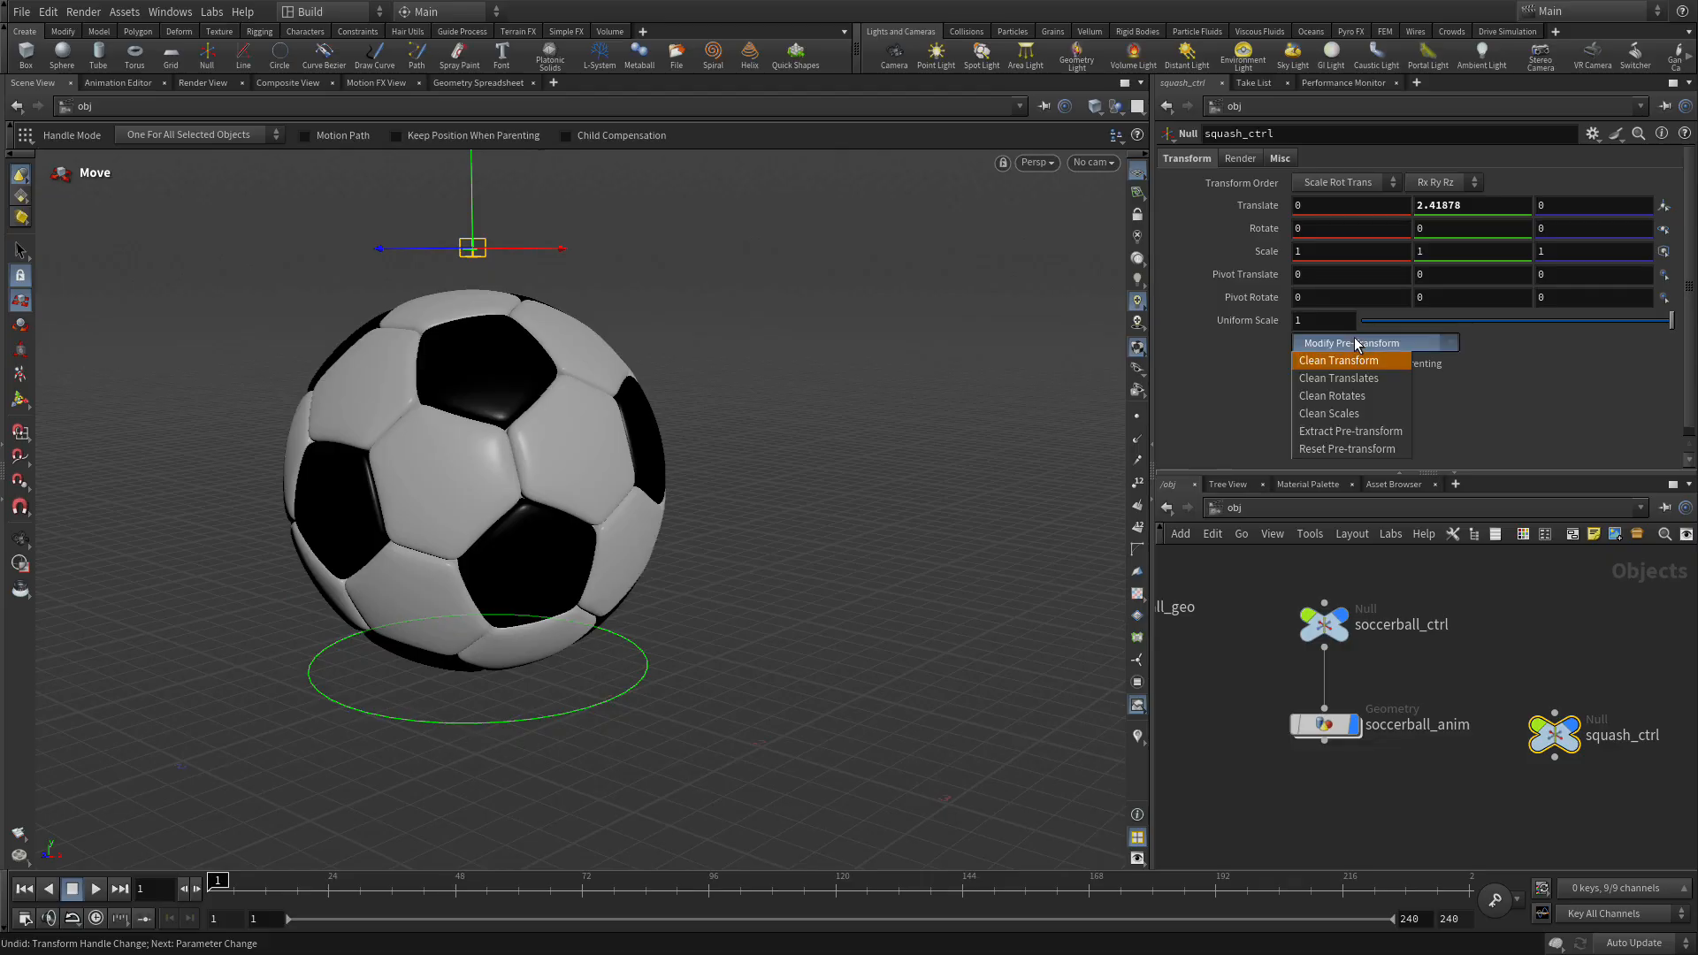
left_click(1364, 379)
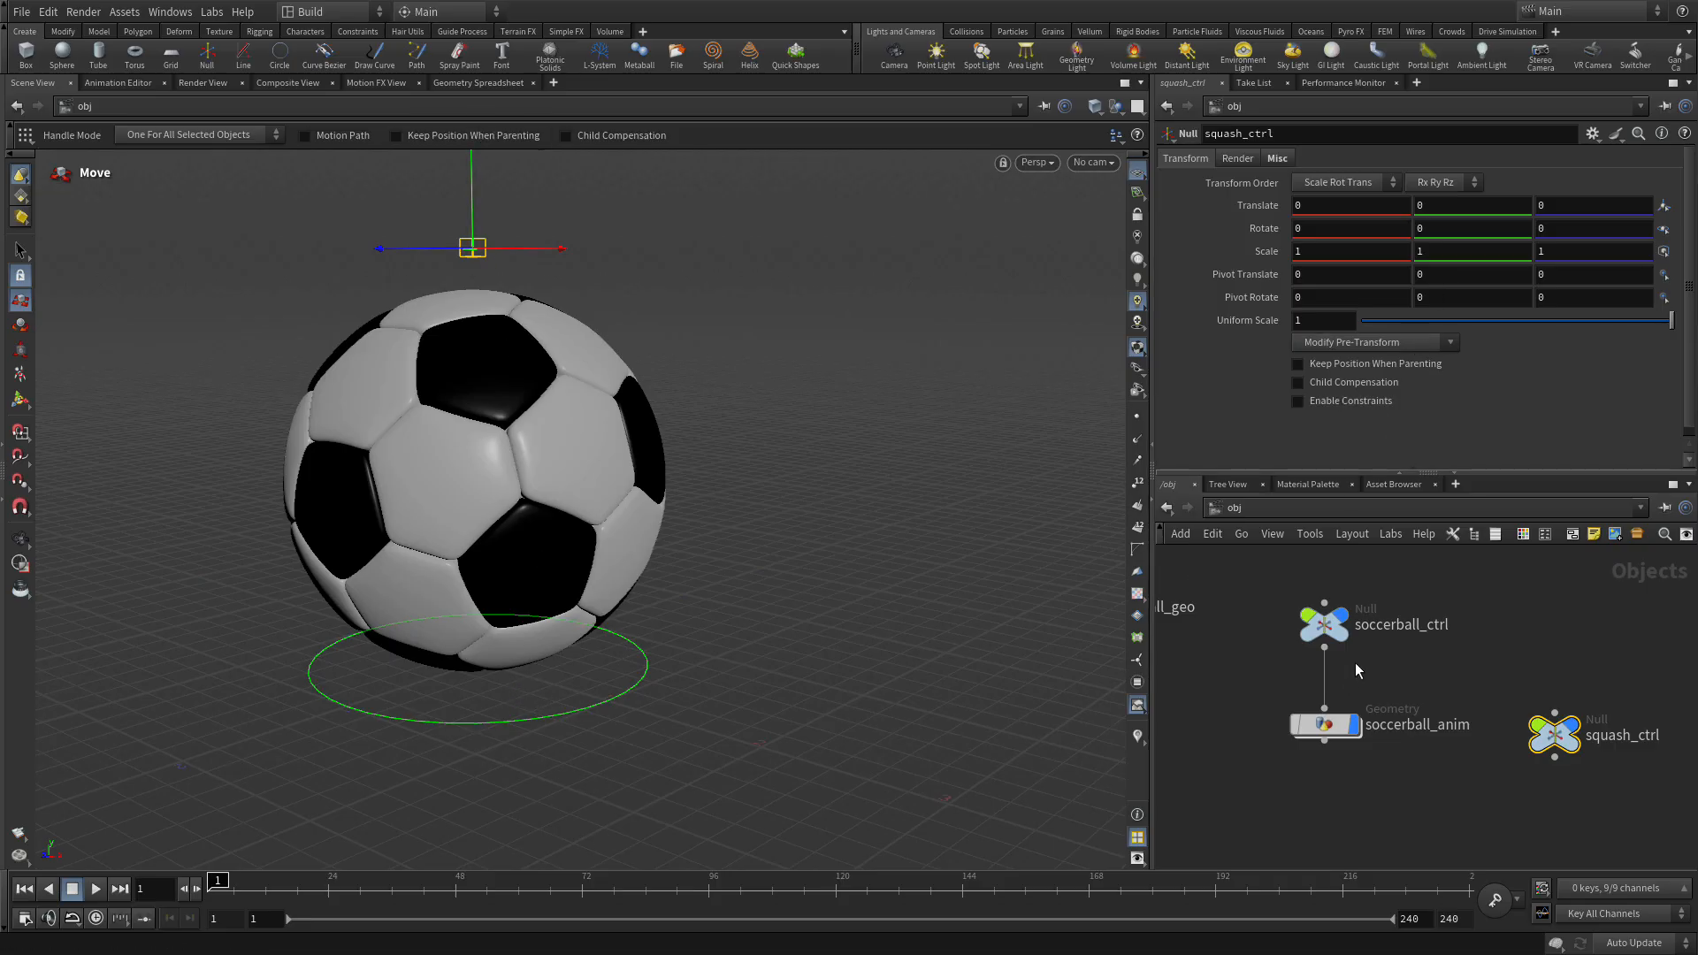
Parent squash_ctrl to soccerball_ctrl, test moving soccerball_ctrl with its child, and undo the test move.
left_click(1324, 648)
left_click(1555, 714)
left_click(1324, 625)
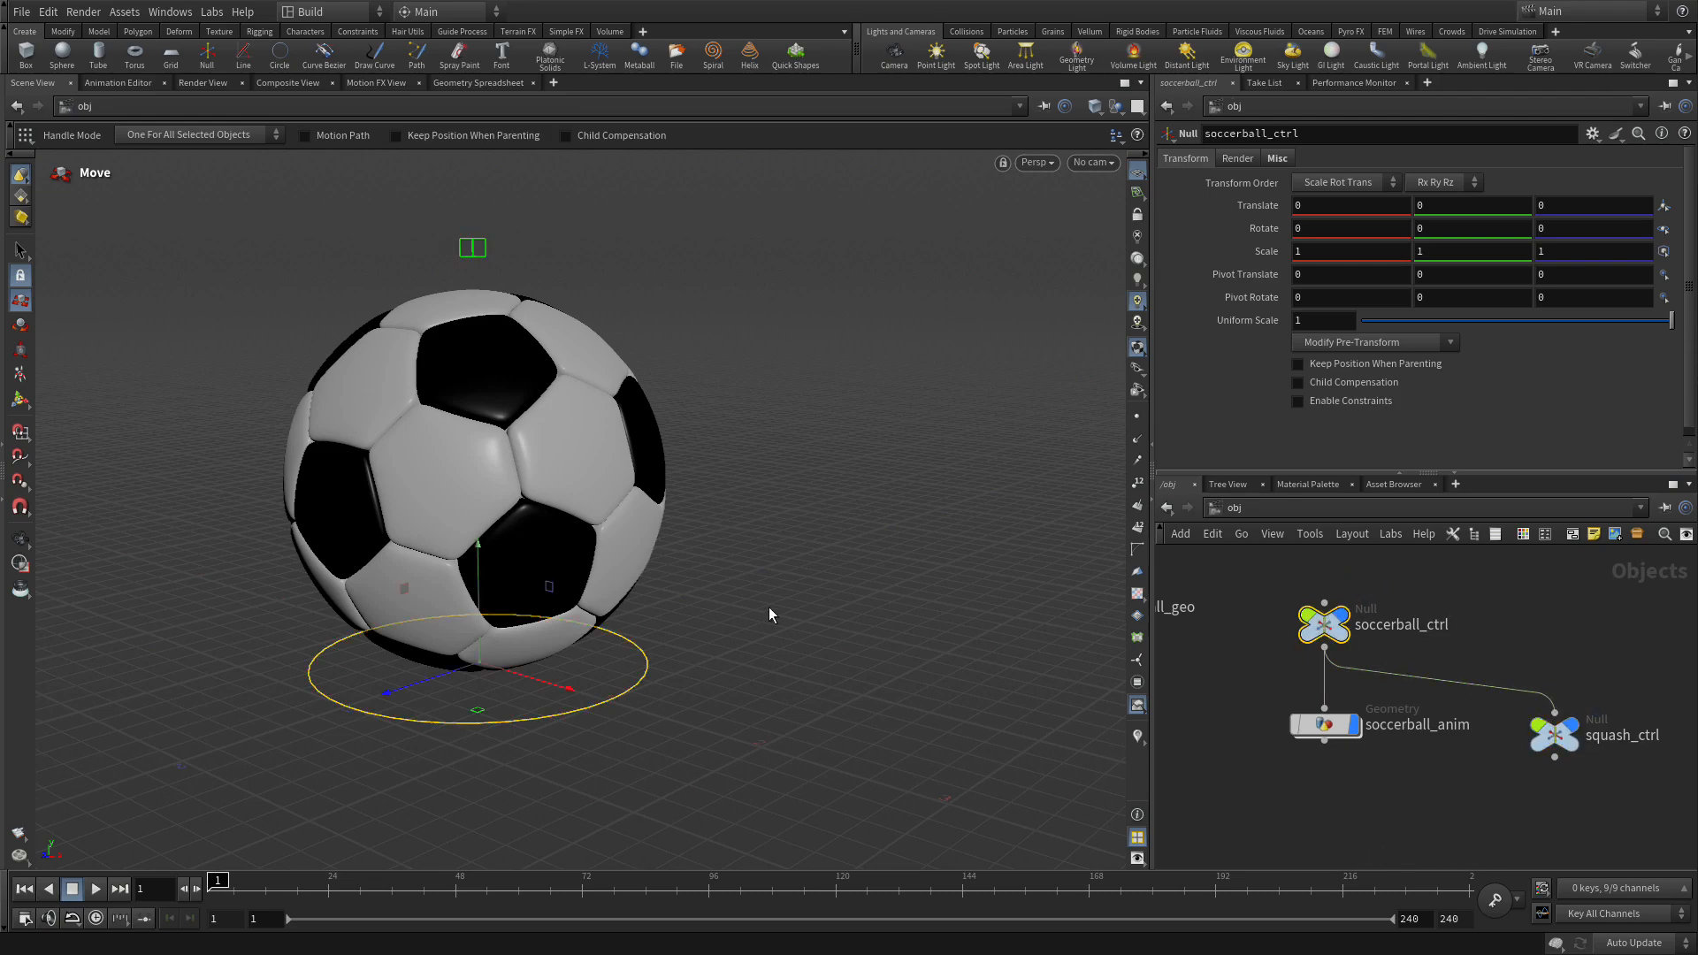
left_click_drag(561, 694, 481, 655)
key("ctrl+z")
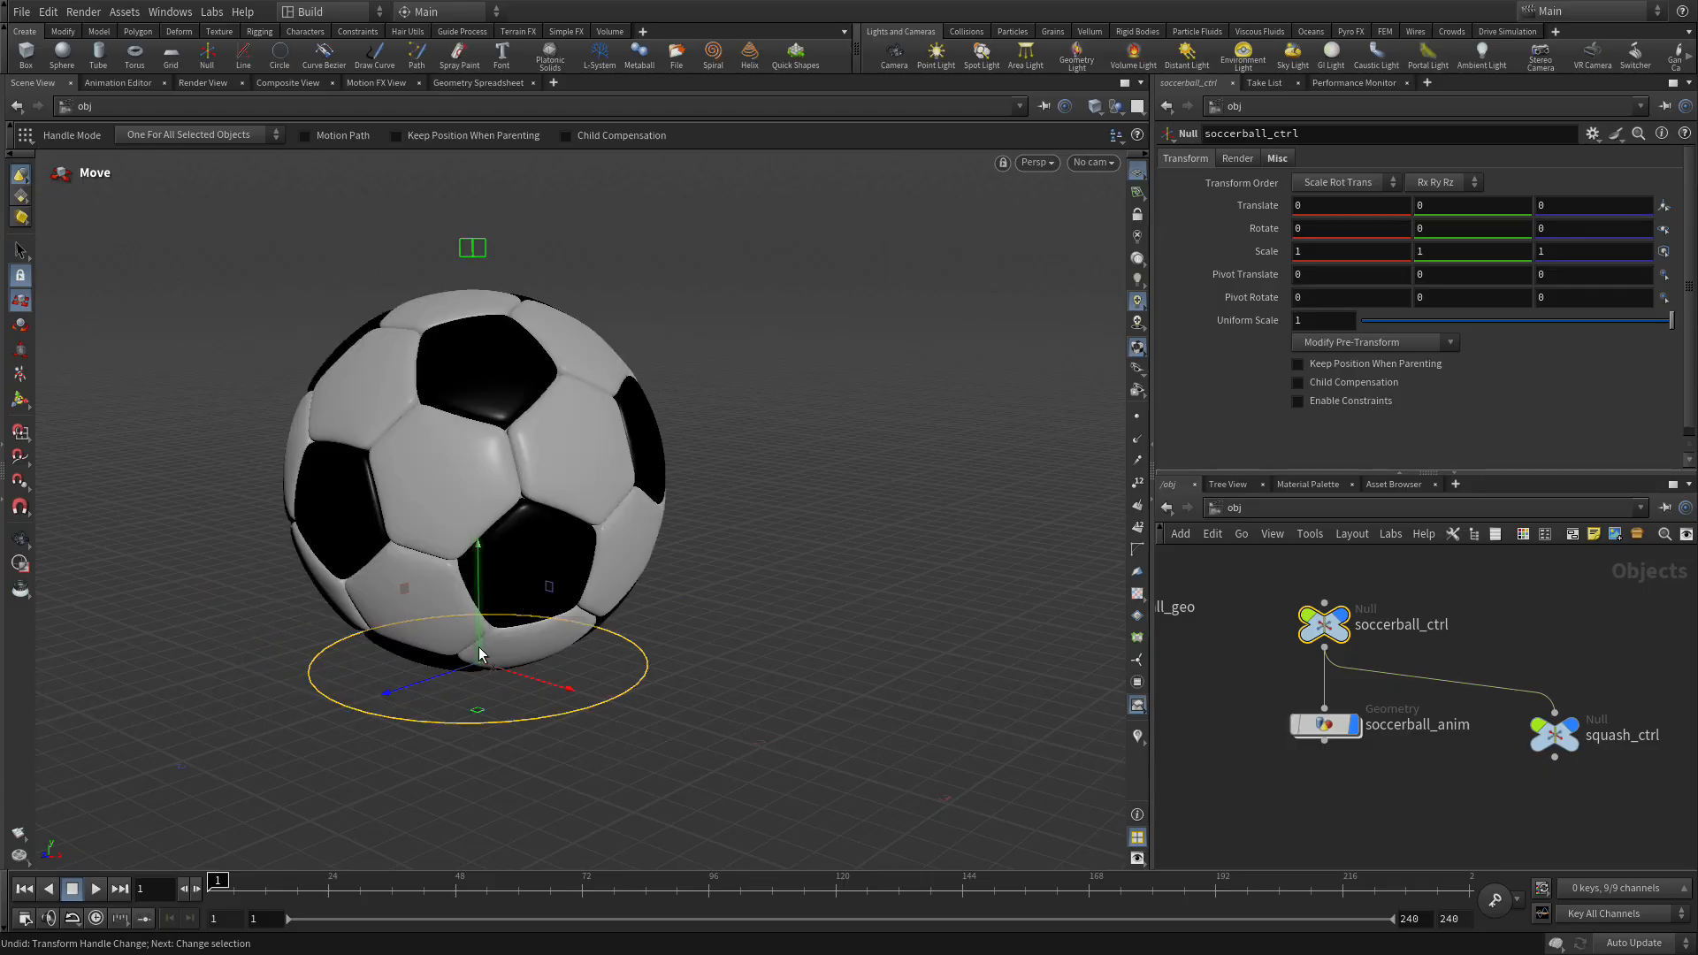
Copy squash_ctrl's Translate Y parameter for use as a reference, and deselect the null.
left_click(1554, 743)
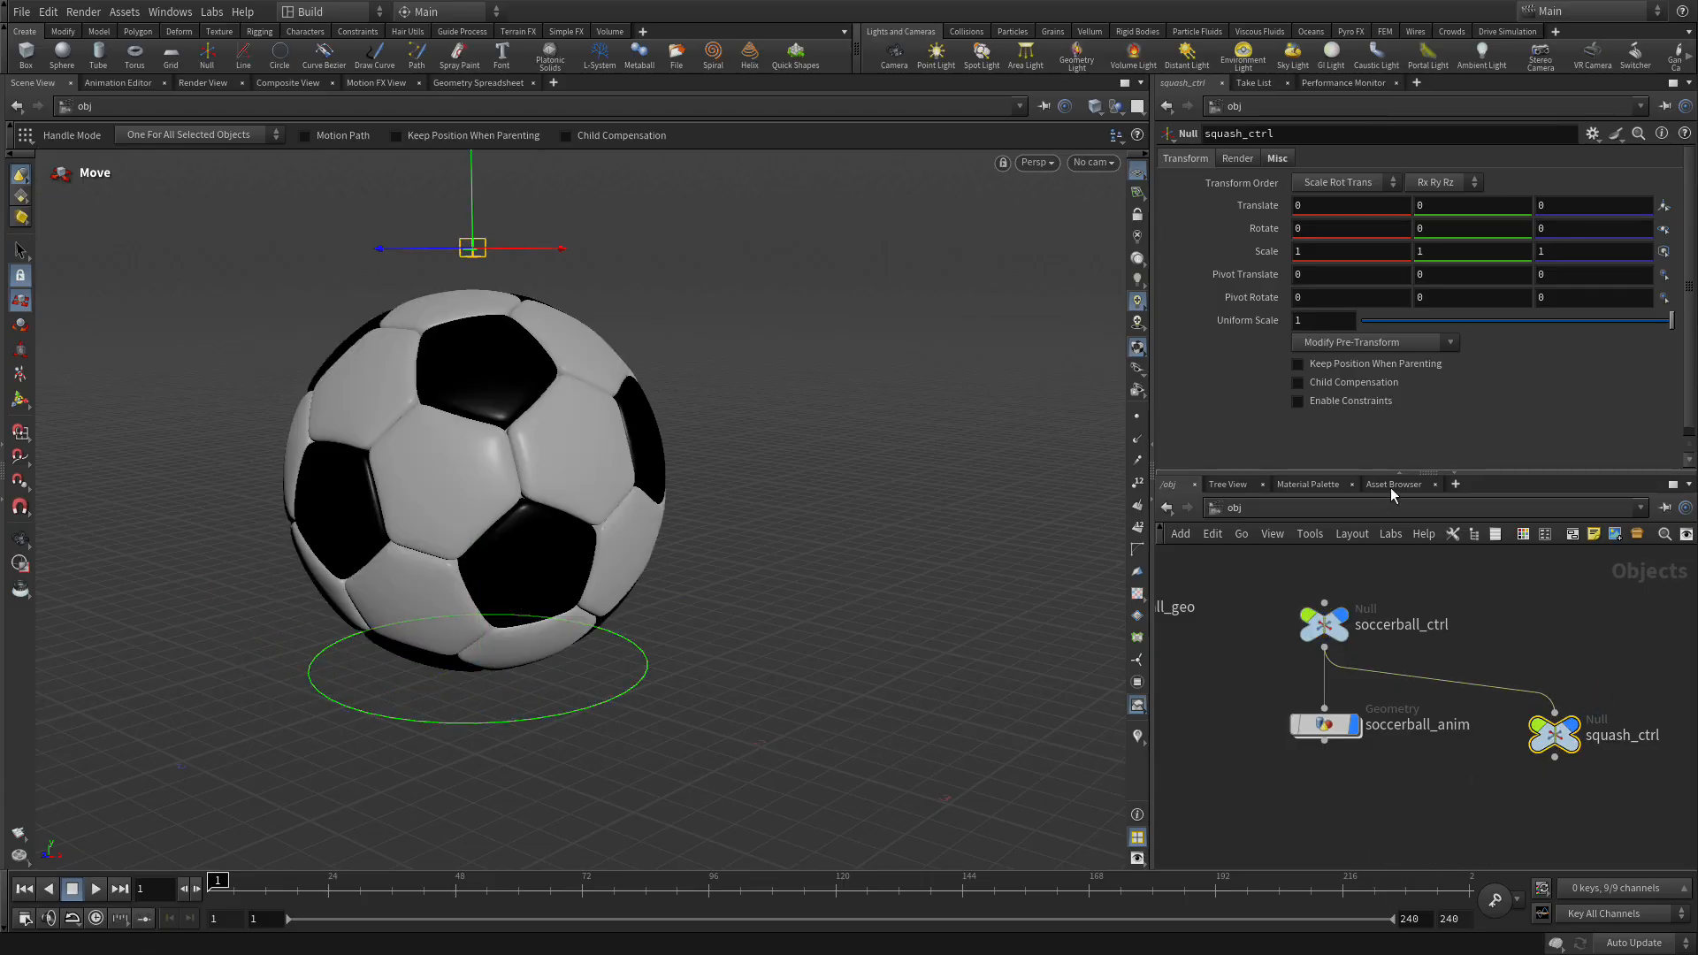
right_click(1426, 202)
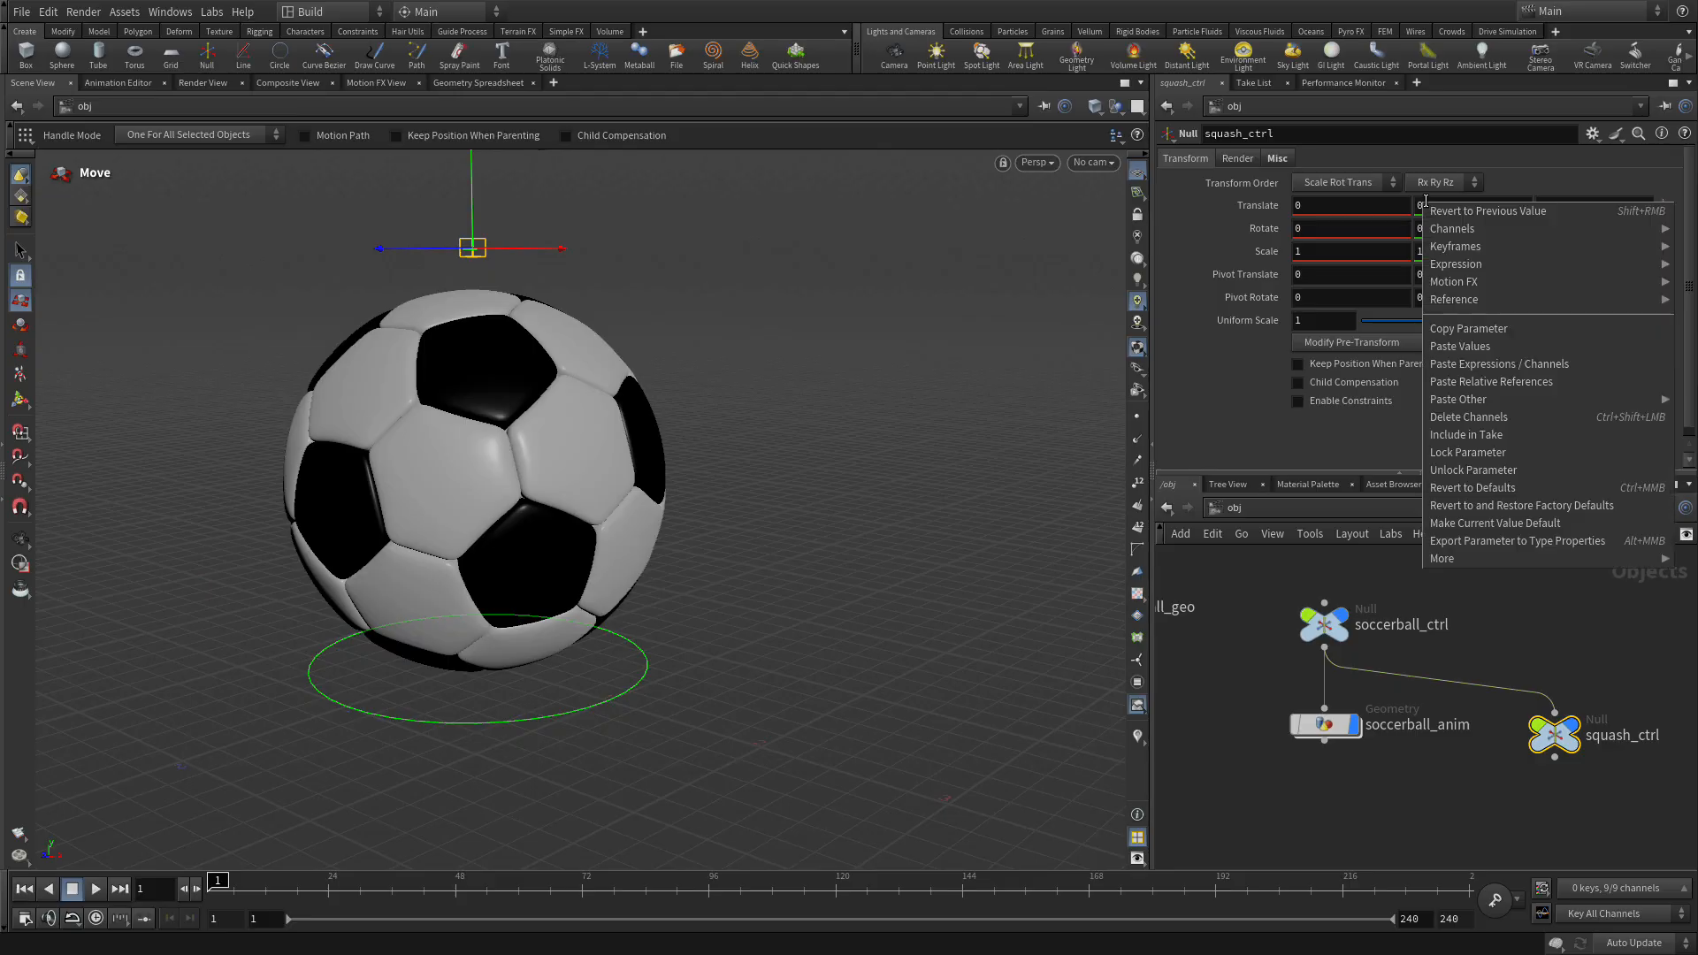
mouse_move(1462, 270)
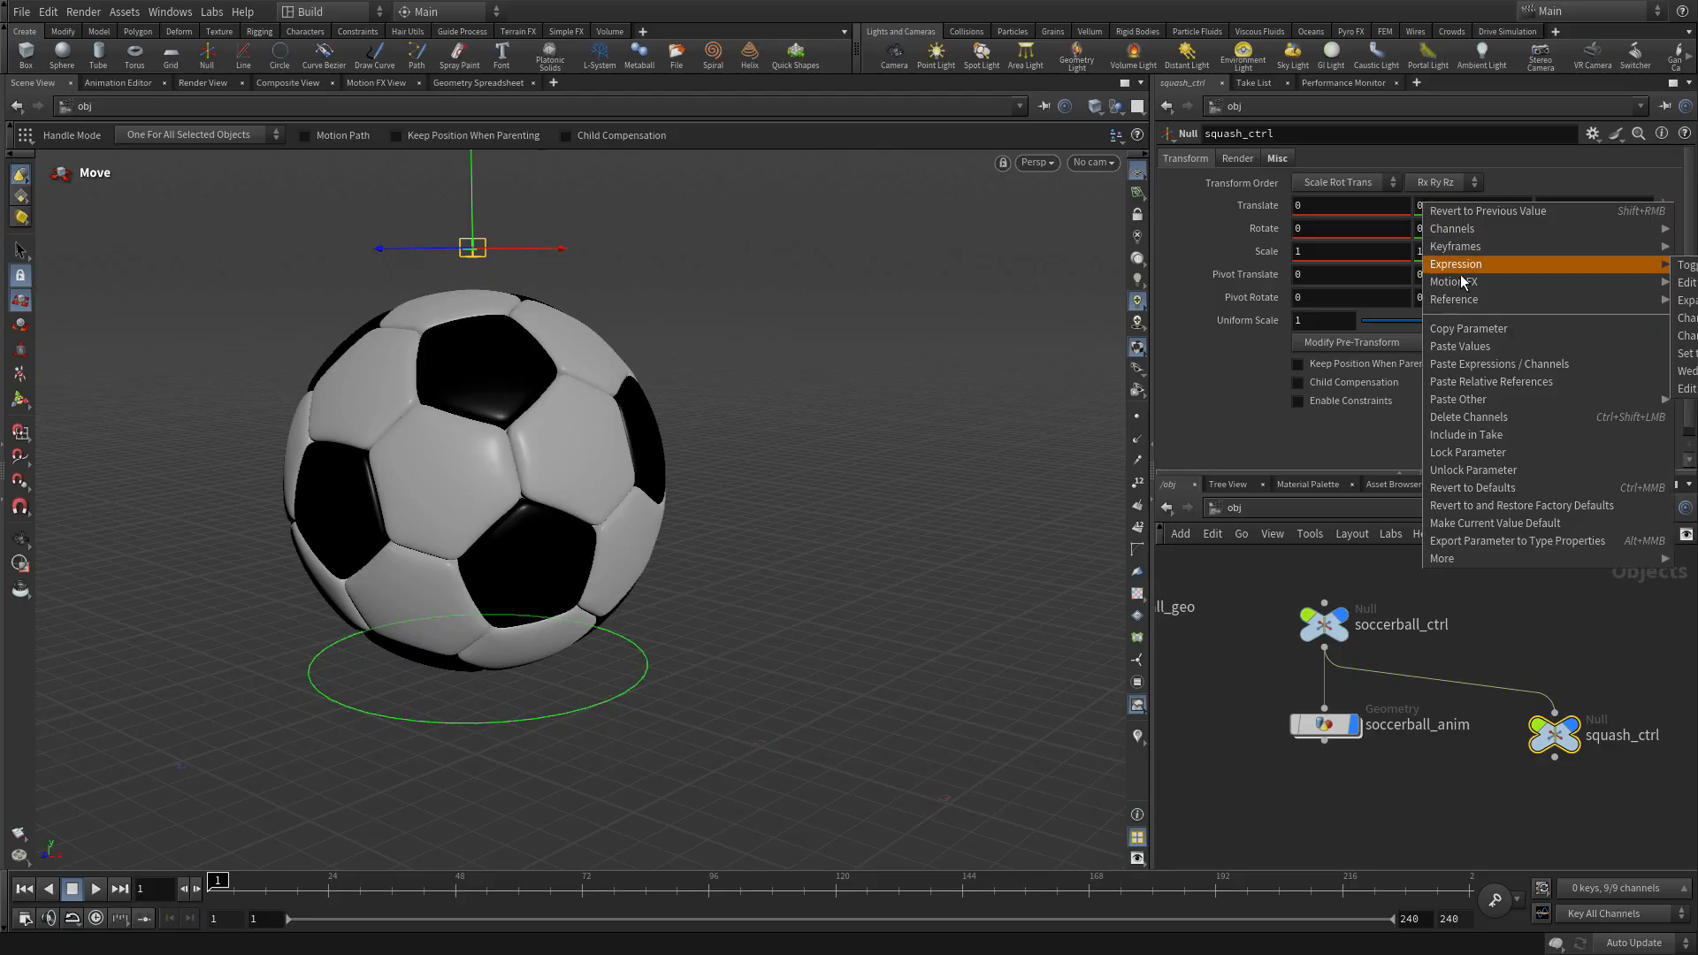
left_click(1472, 328)
left_click(1458, 857)
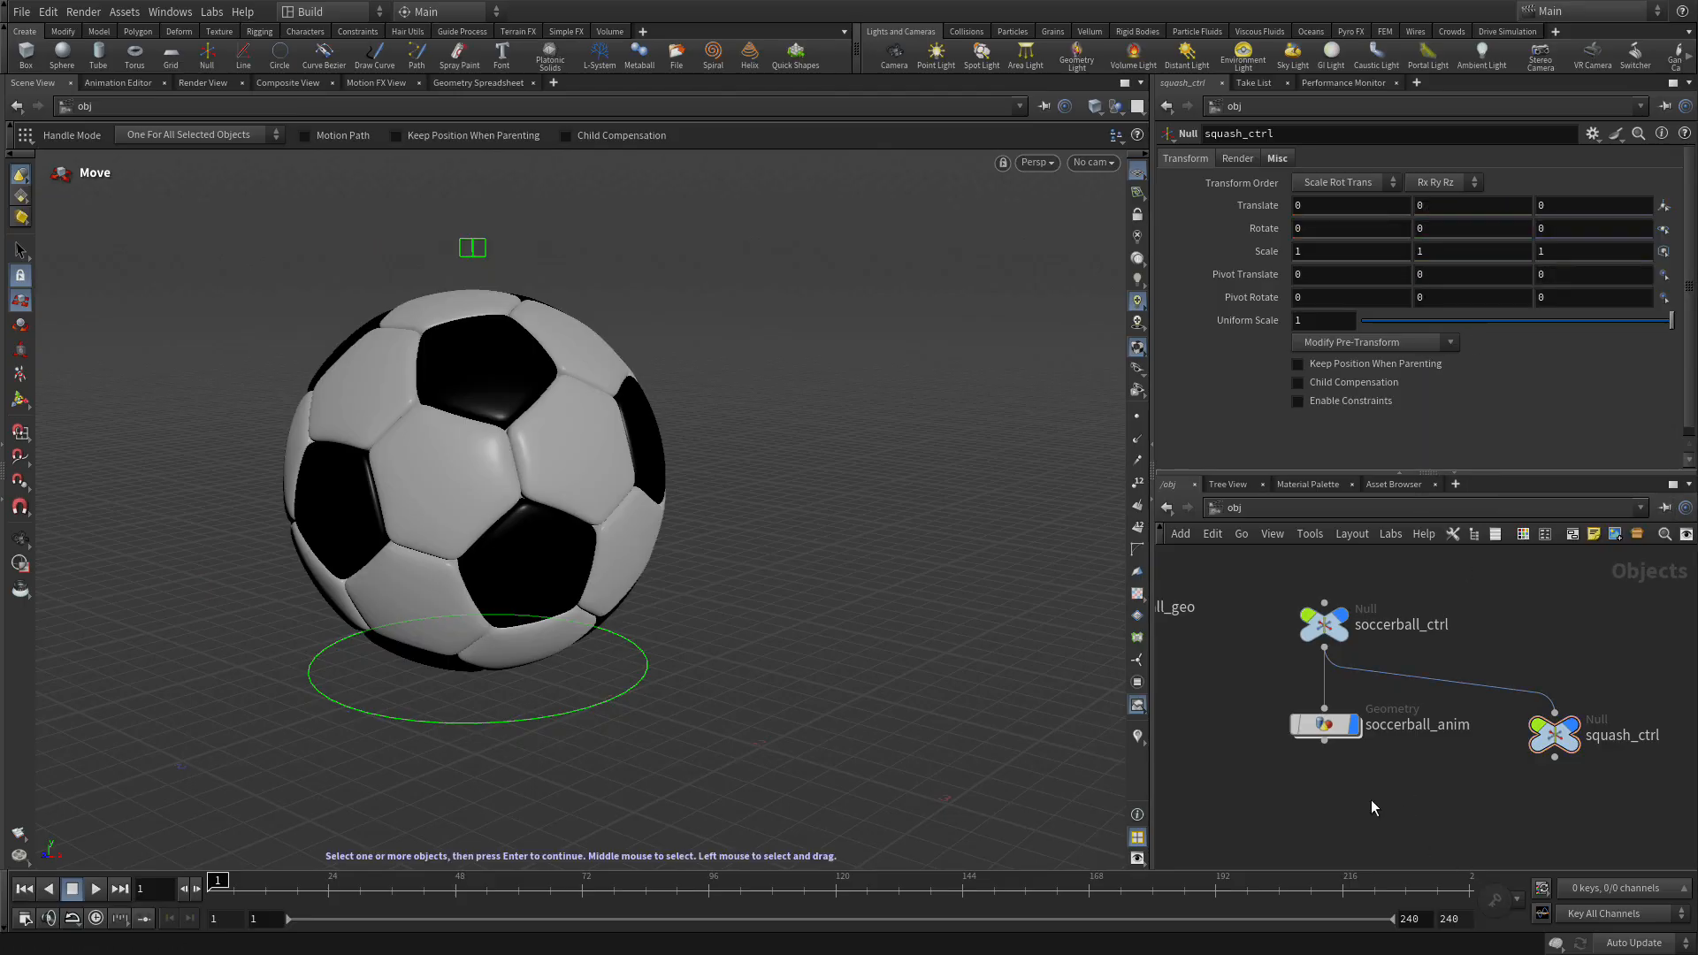
Inside soccerball_anim, insert a Bend node on the wire between matchsize1 and GEOMETRY_OUT.
double_click(1331, 727)
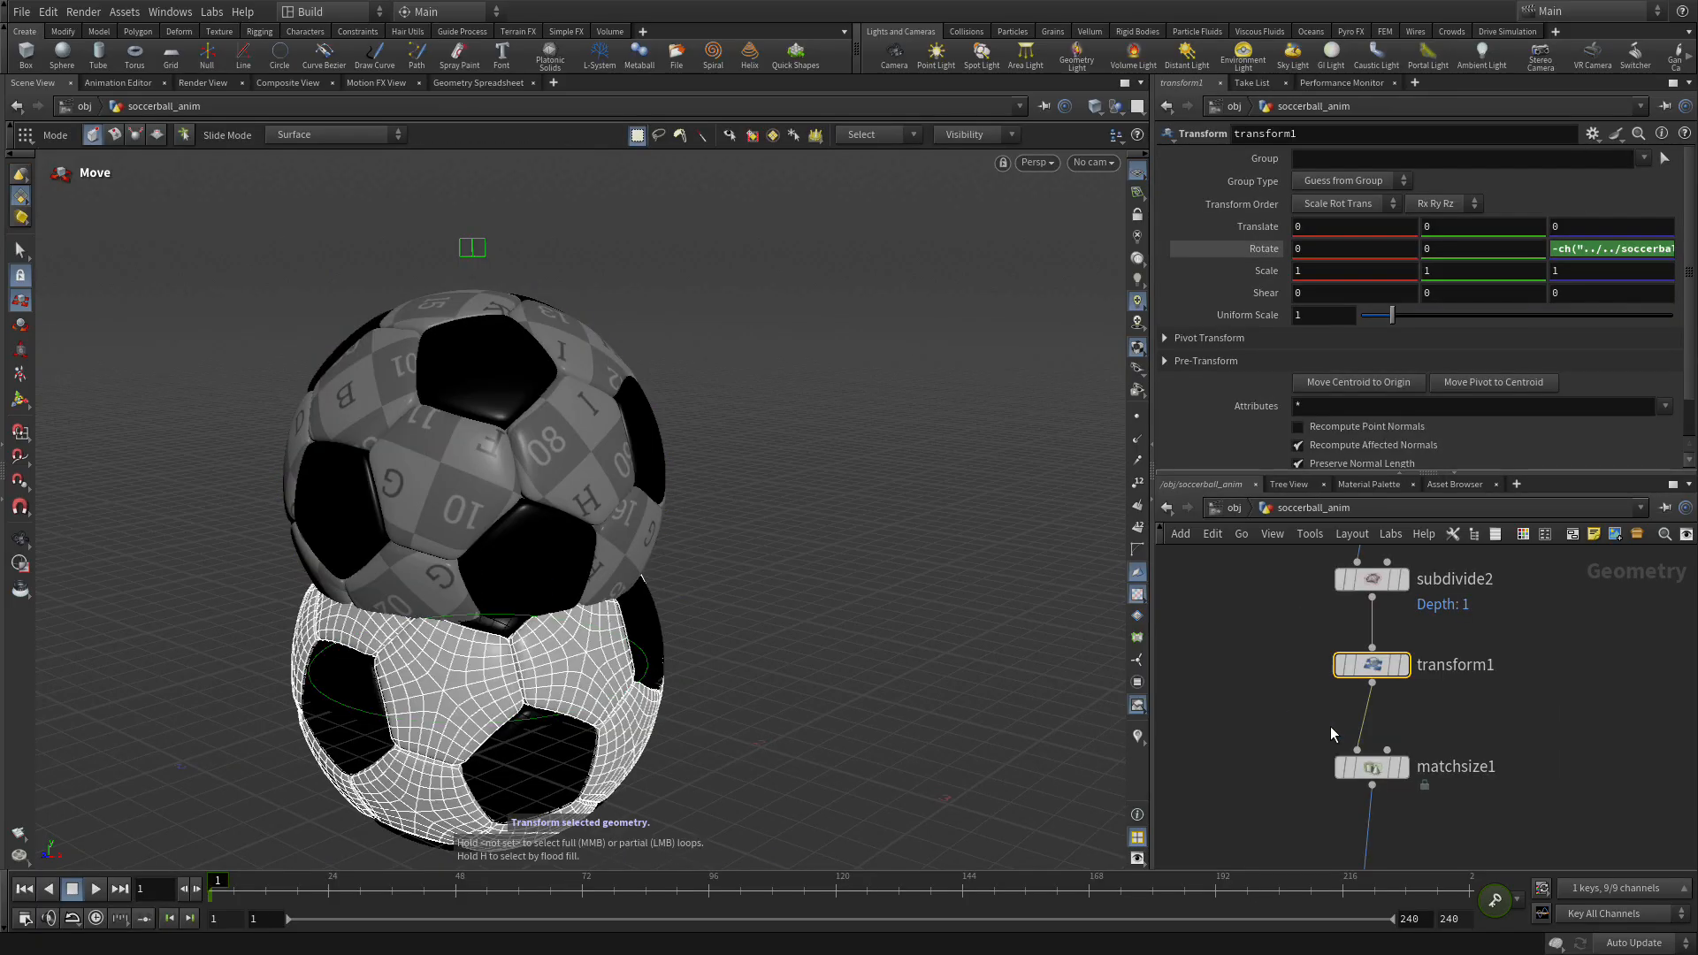
middle_click_drag(1450, 789, 1464, 665)
left_click(1458, 734)
key("Tab")
type("ben")
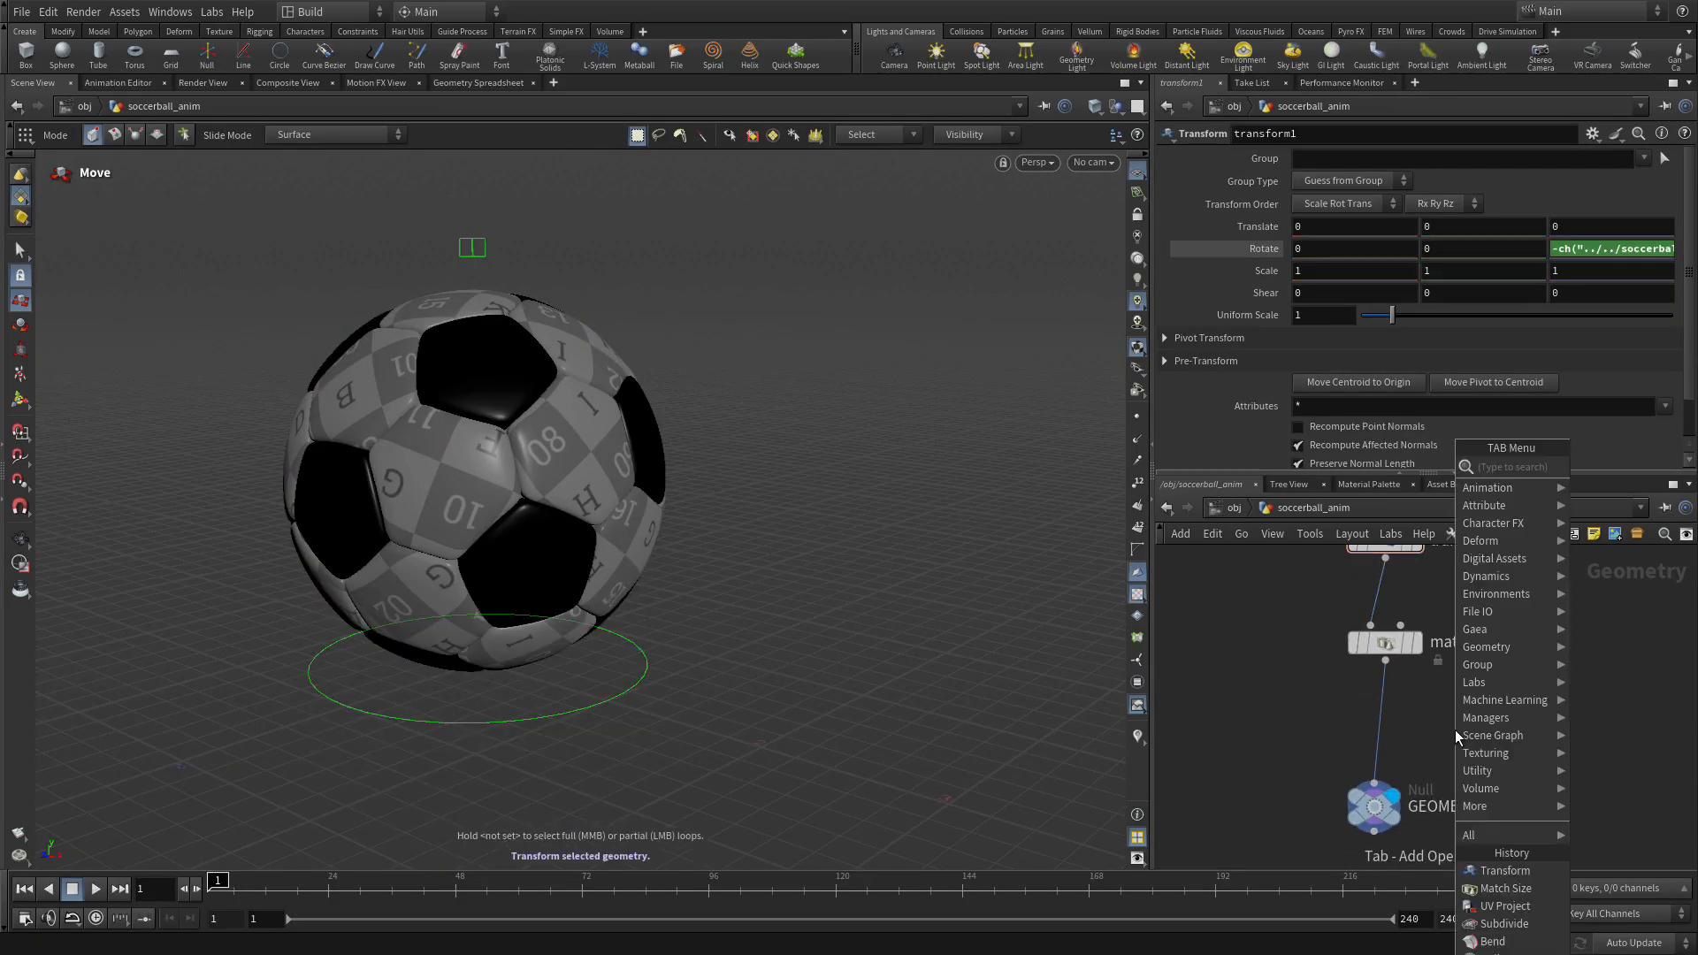
key("Return")
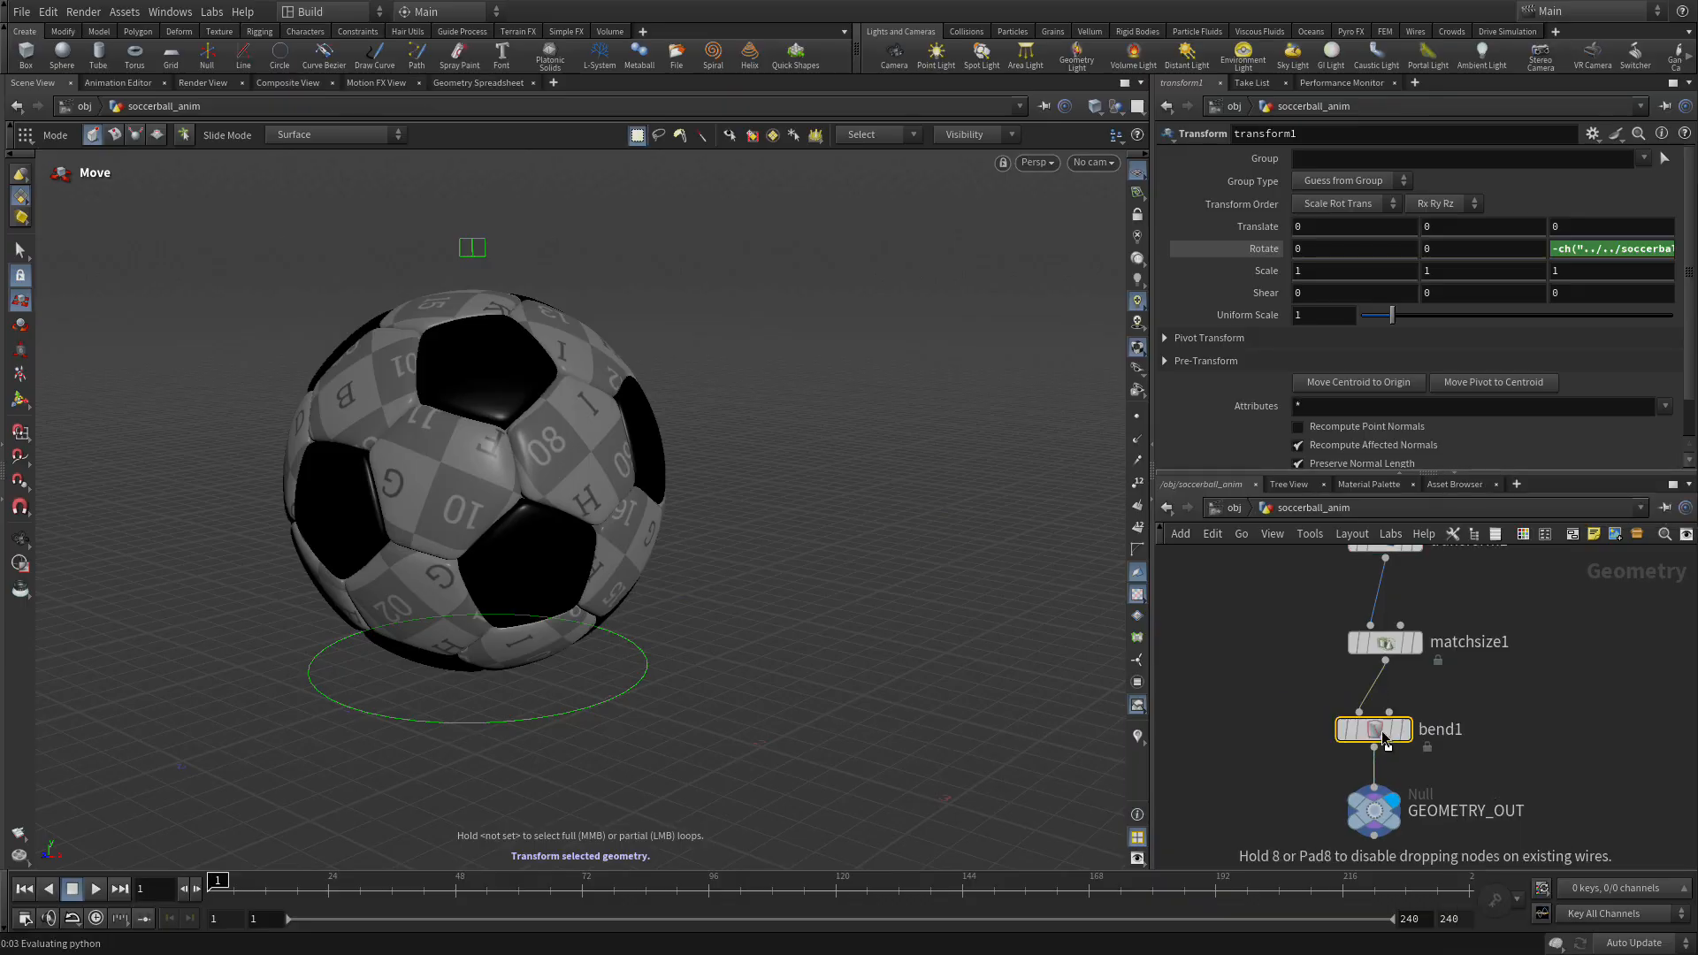
left_click(1386, 741)
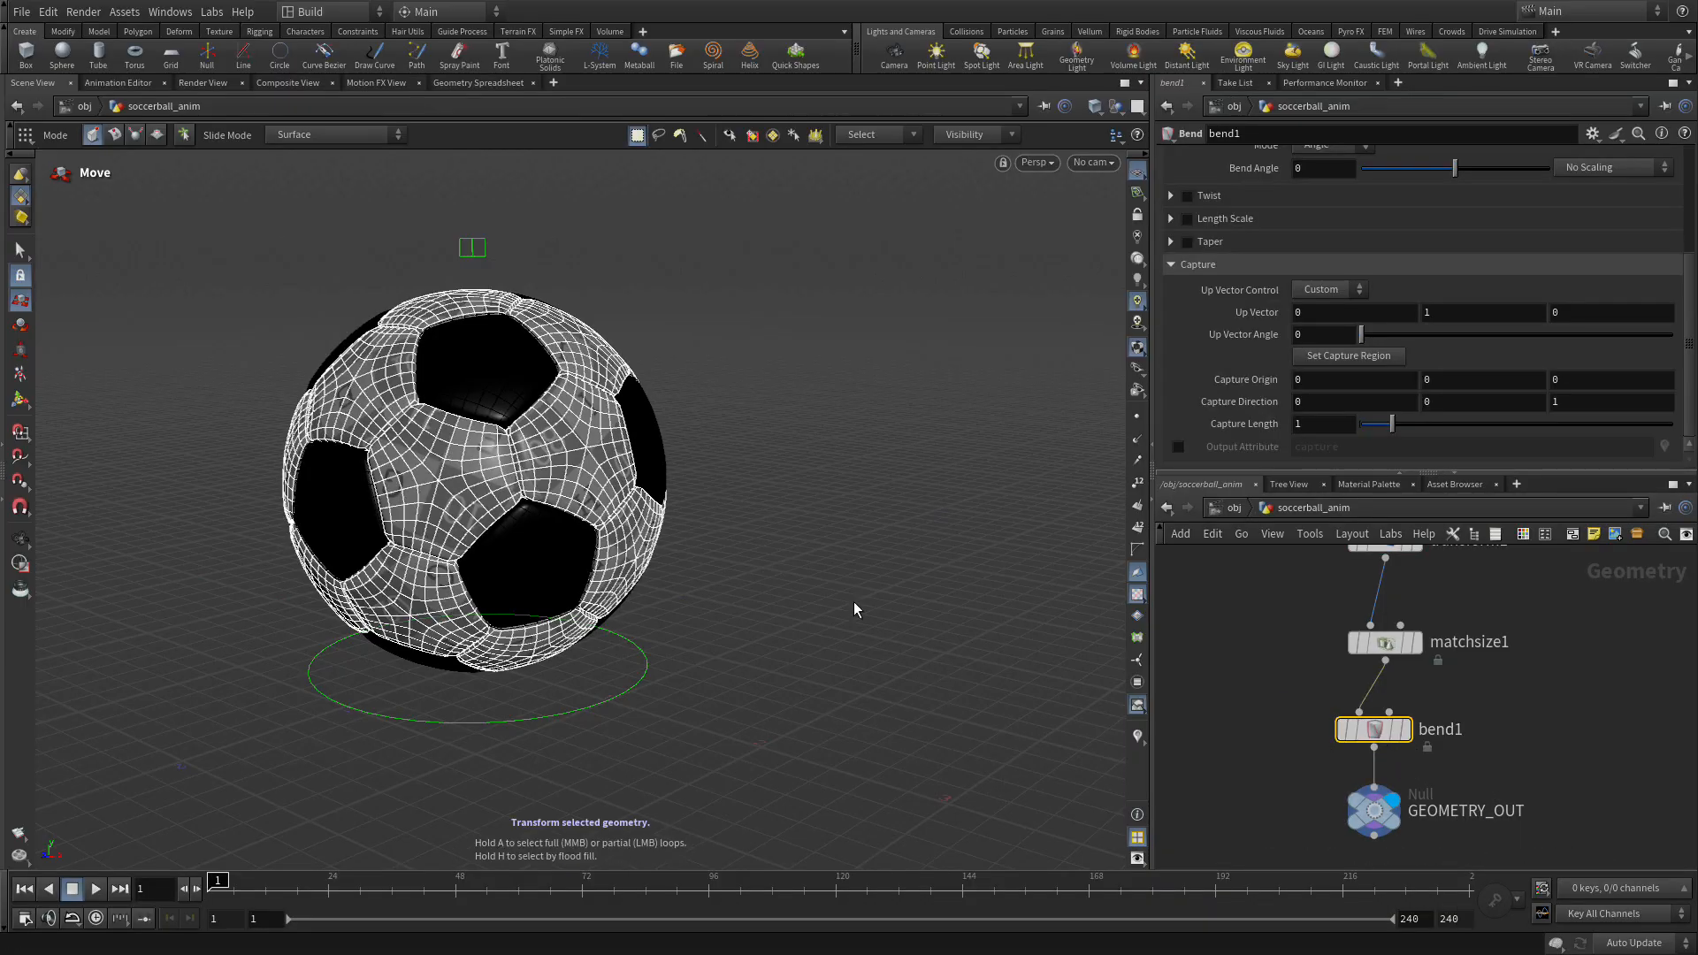
Switch the viewport to four views, then maximize the Right view and frame the whole ball.
left_click(1139, 107)
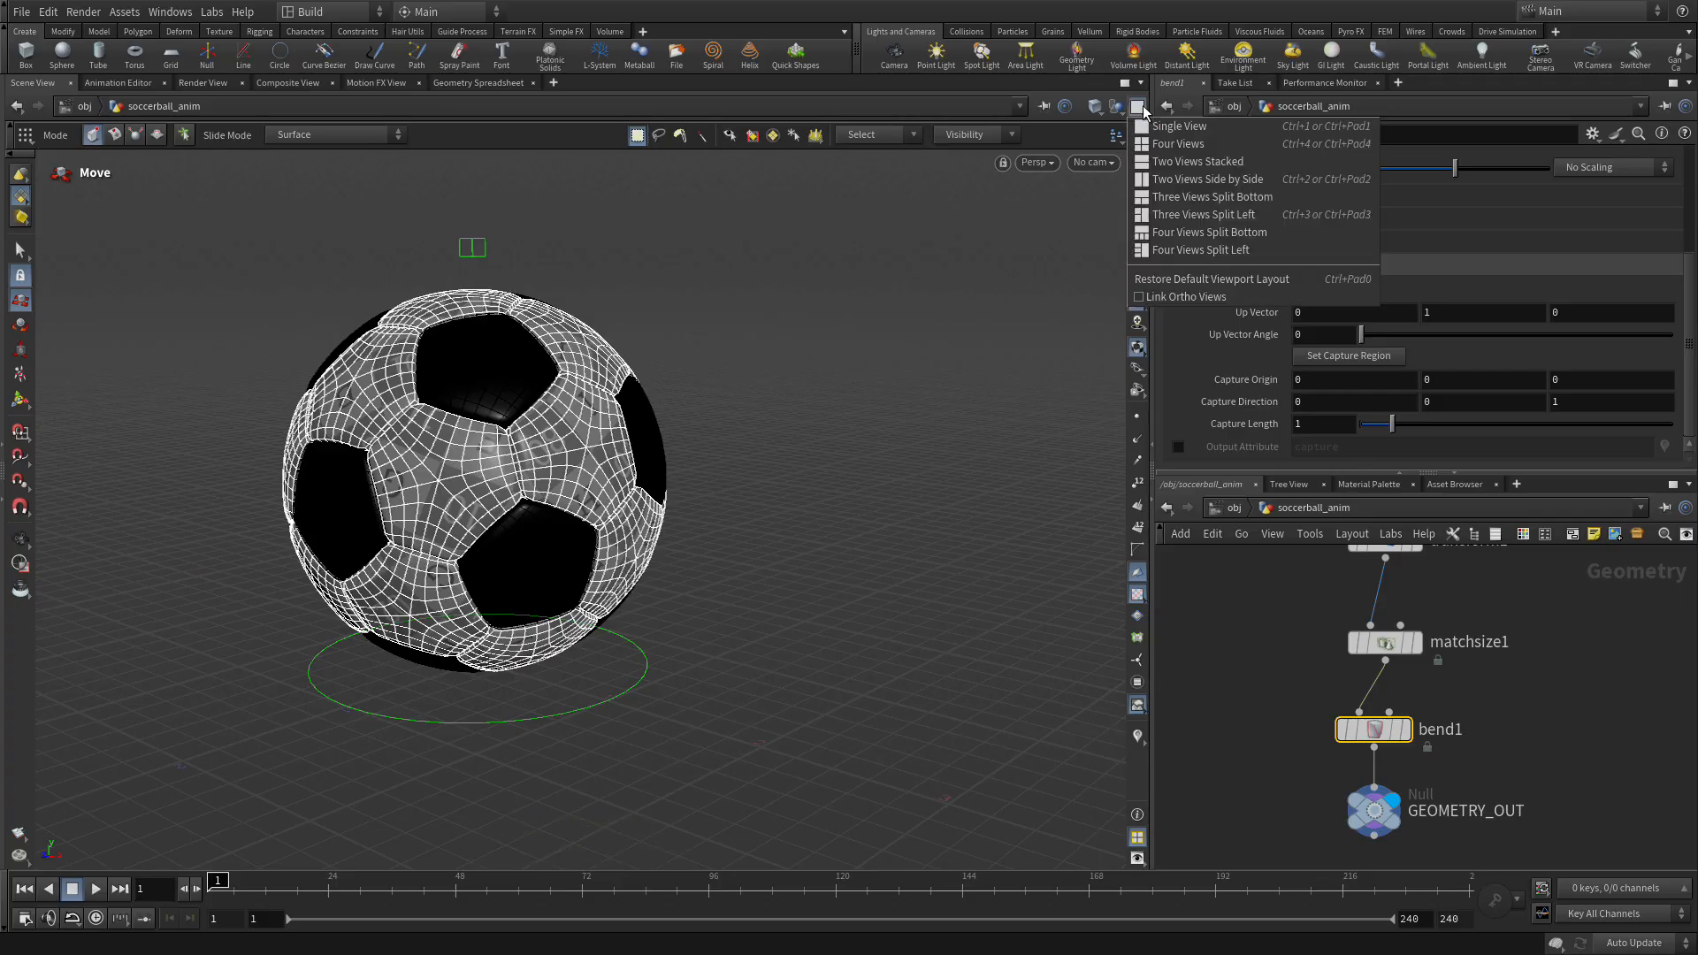
left_click(1176, 143)
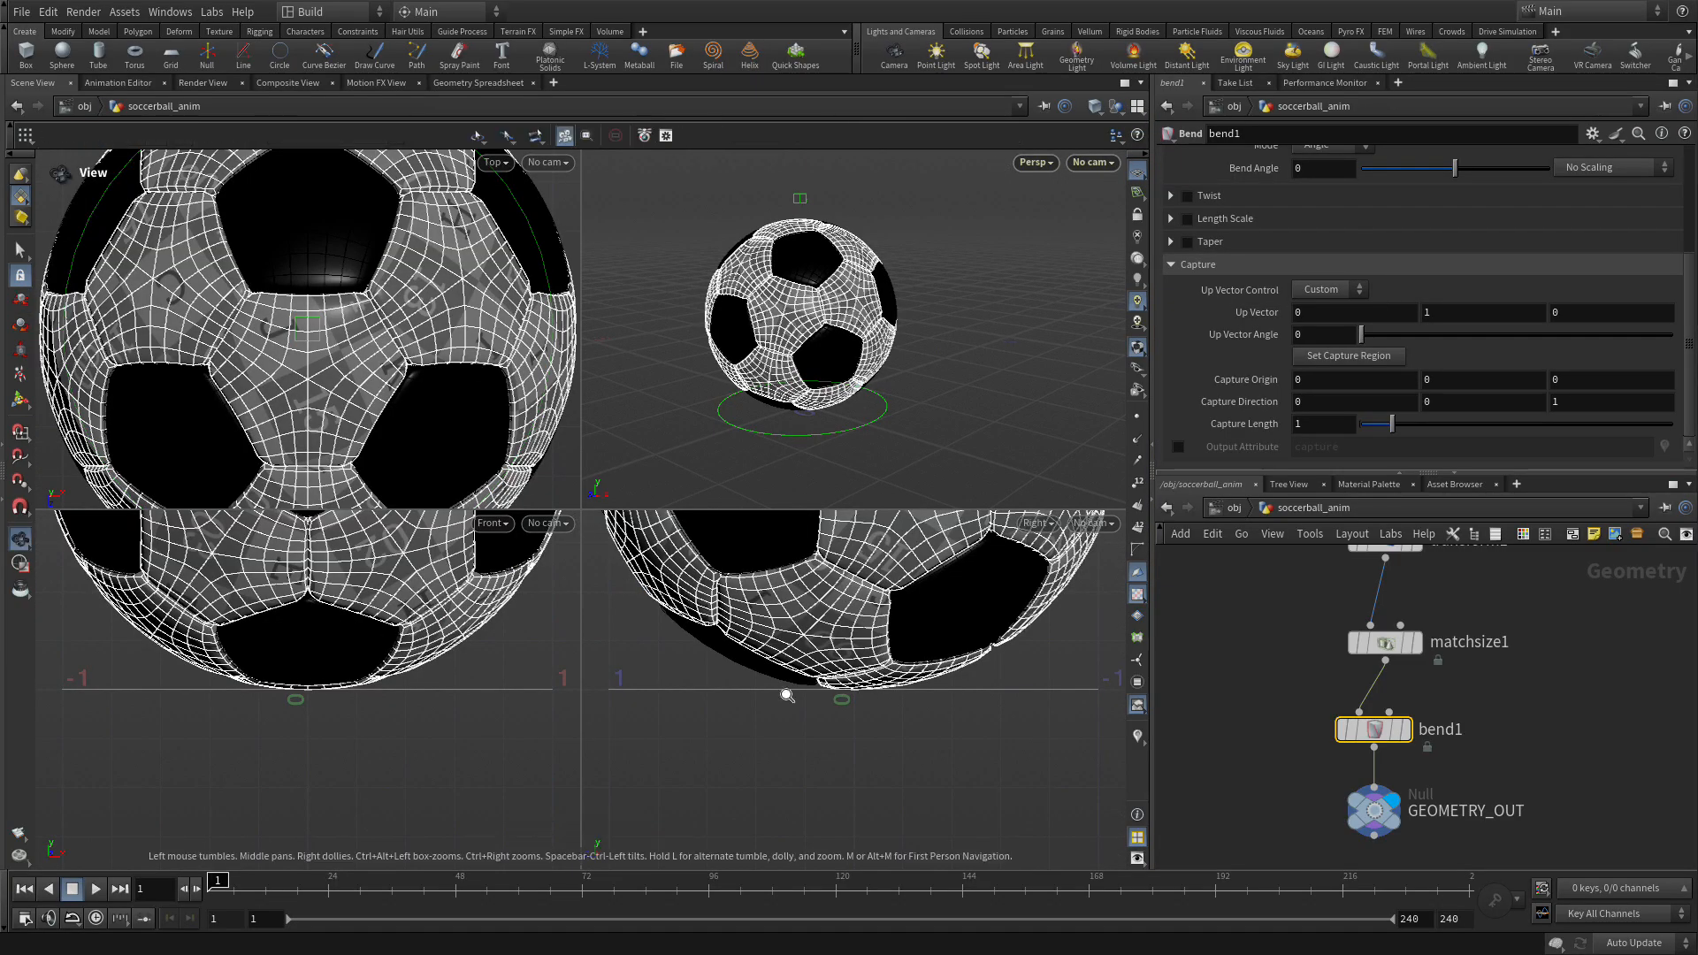
right_click_drag(912, 682, 745, 702, "alt")
key("space+b")
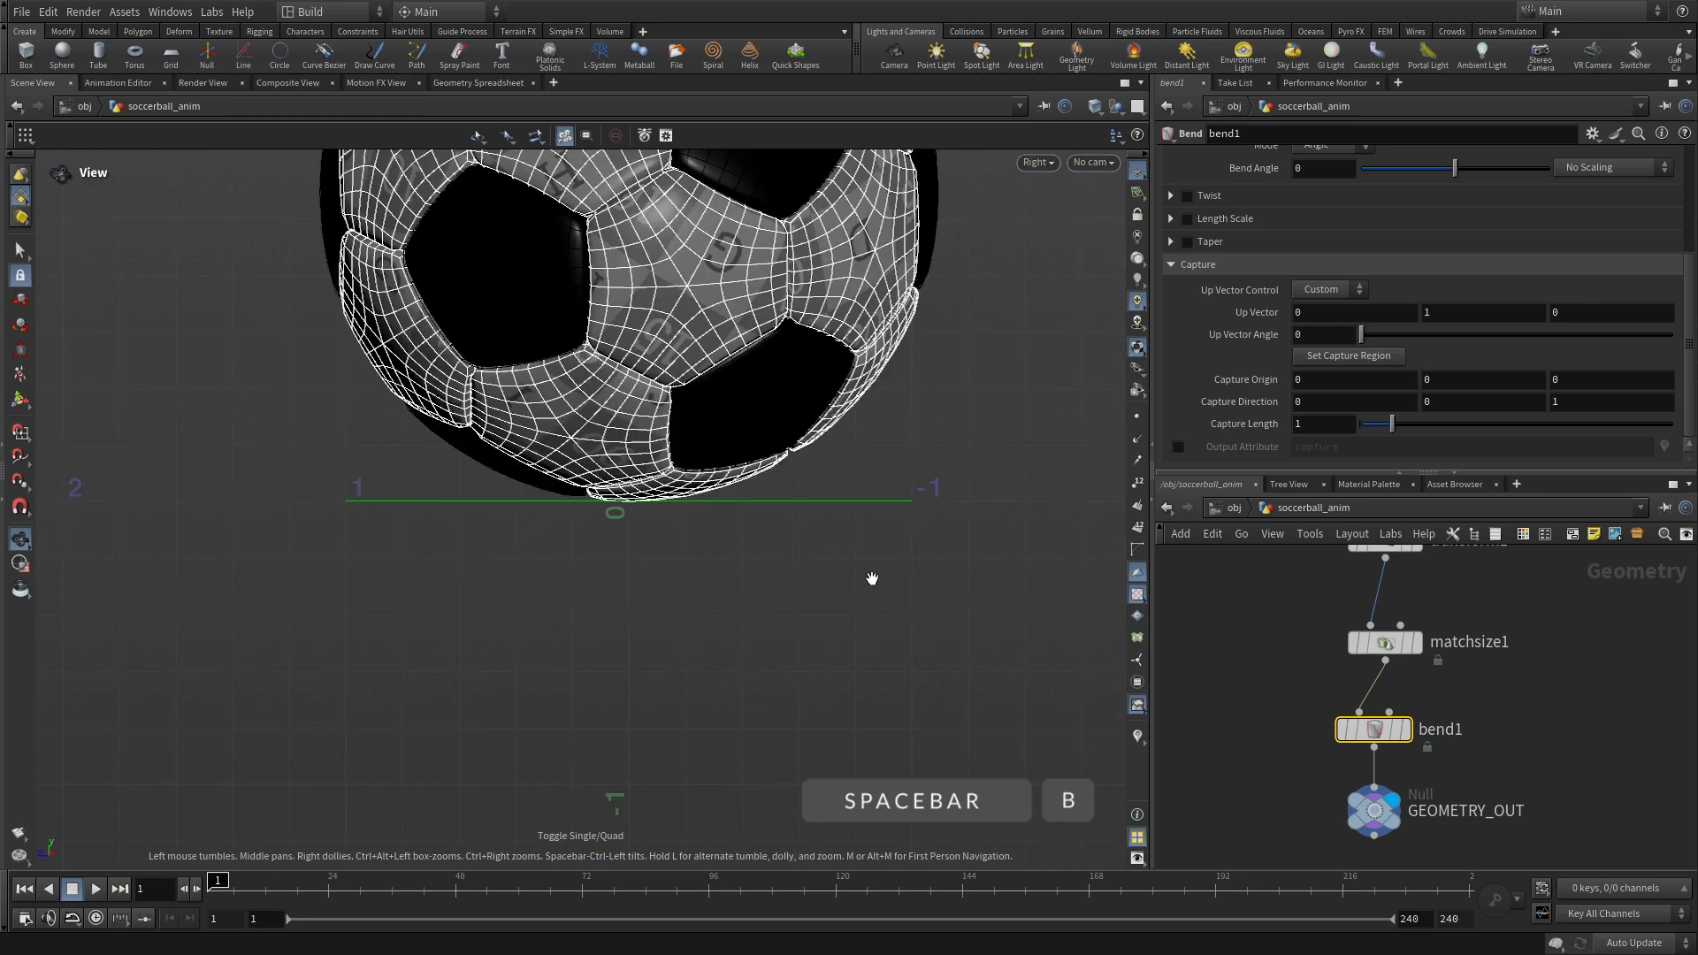
right_click_drag(886, 574, 716, 587, "alt")
middle_click_drag(717, 588, 638, 765, "alt")
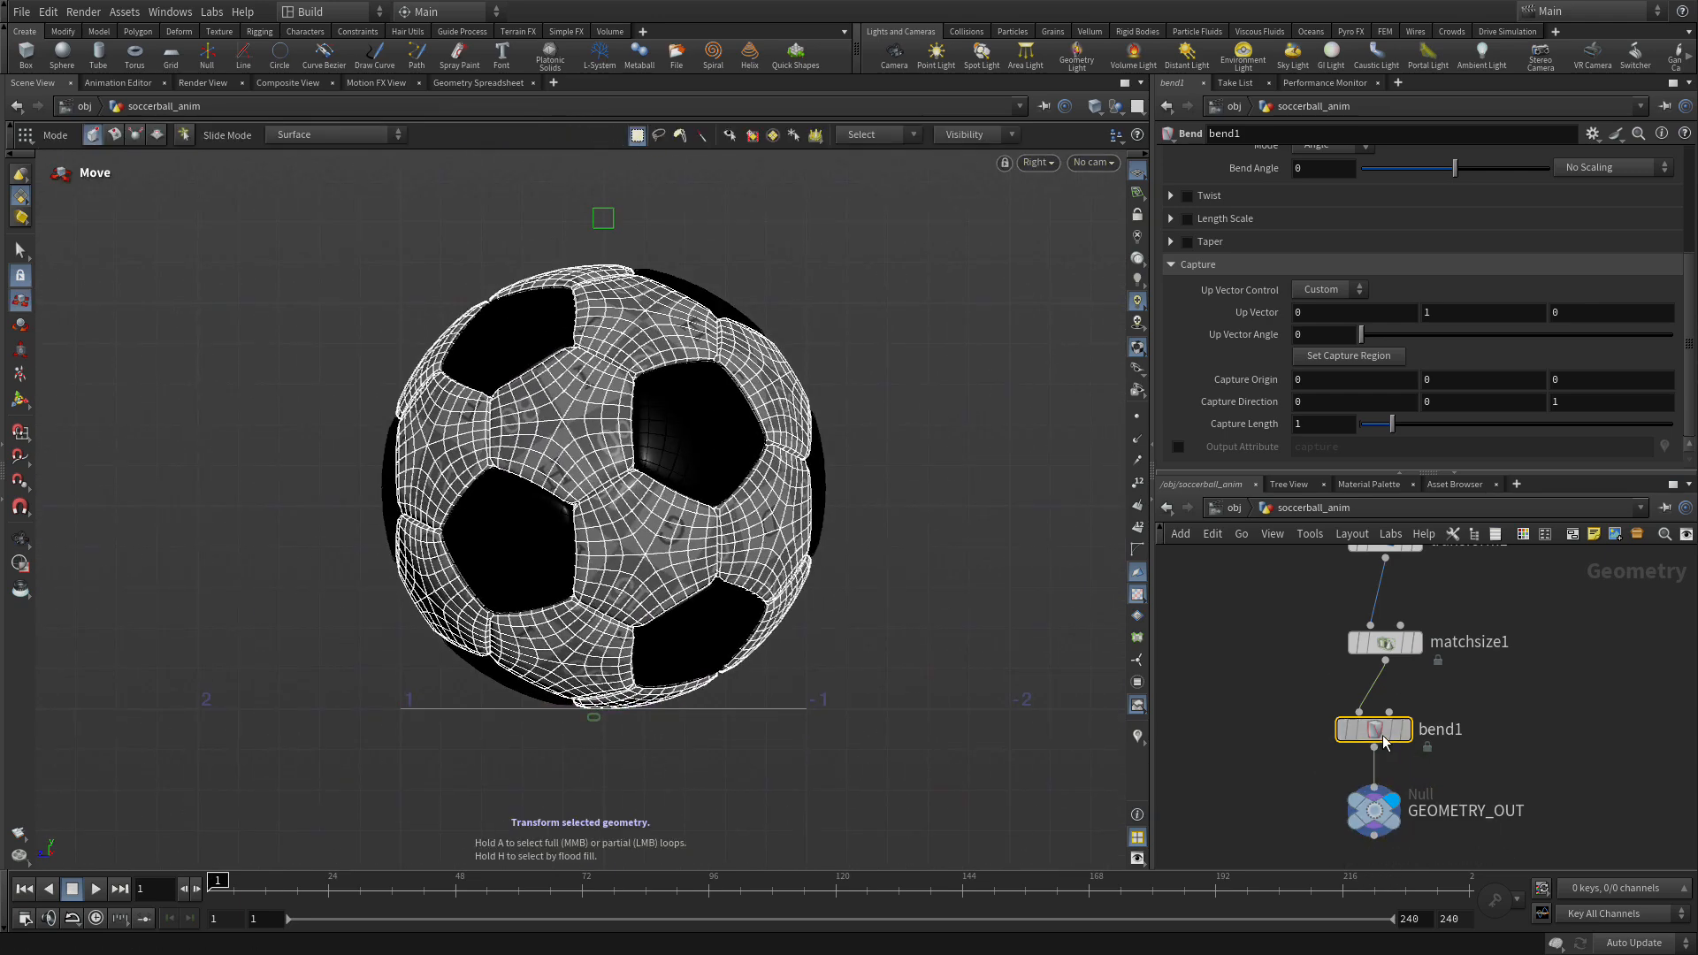
Show bend1's handles and turn off Limit Deformation to Capture Region.
left_click(19, 404)
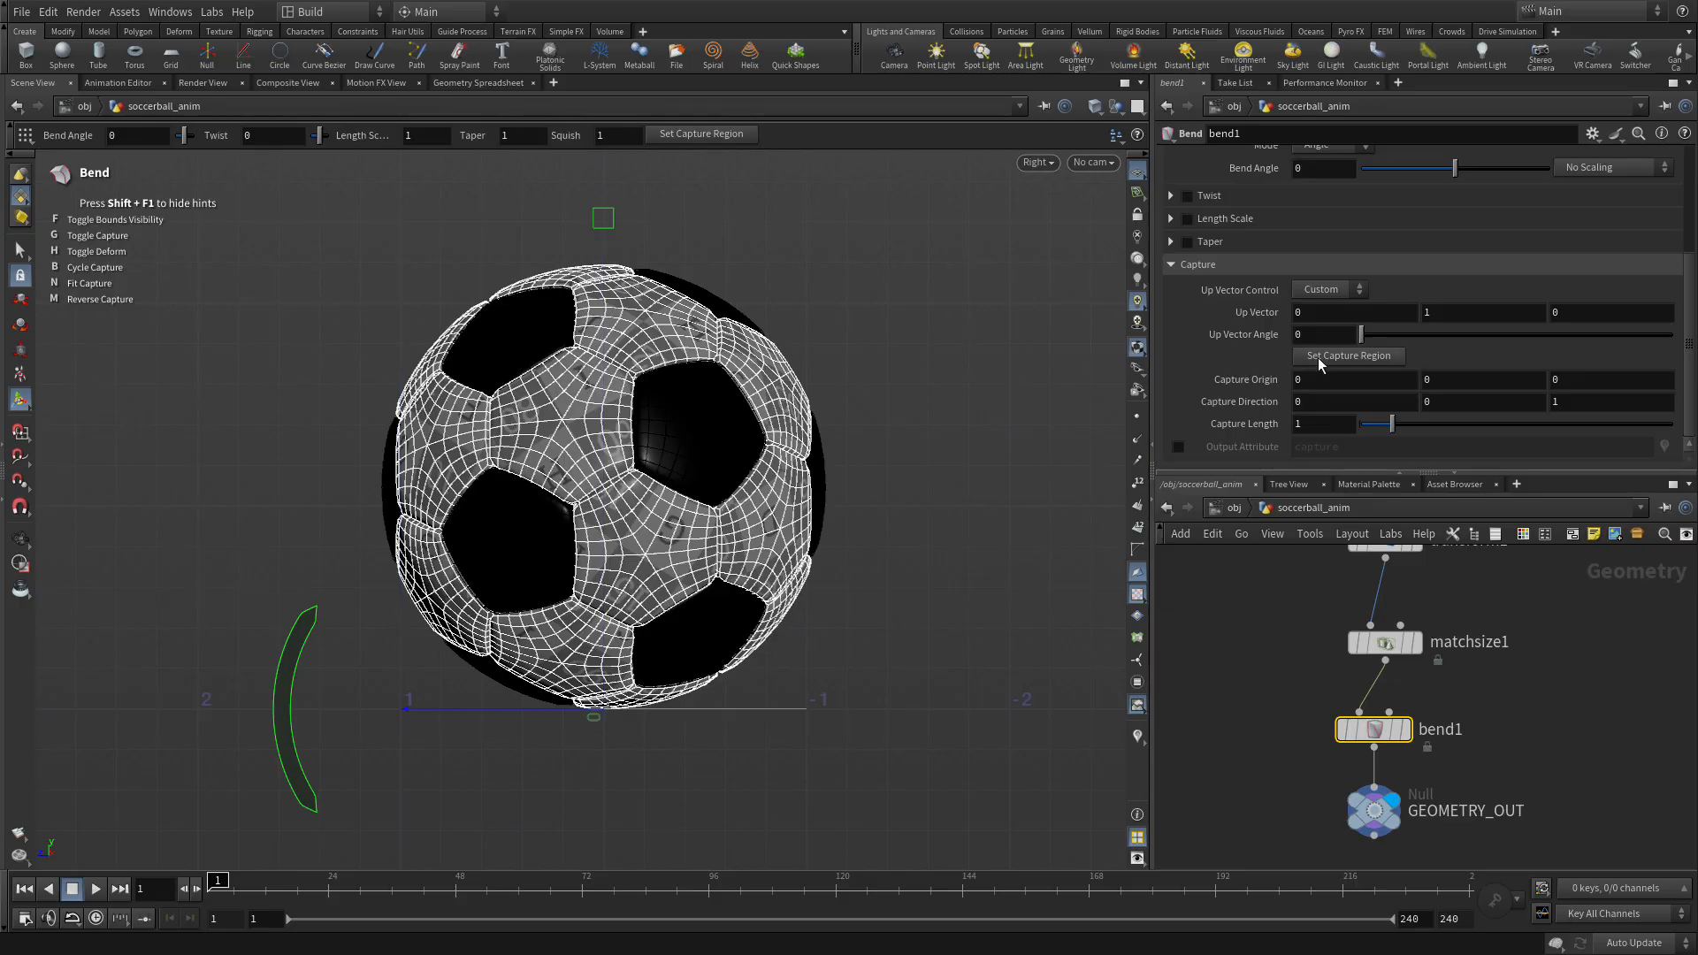
scroll(1318, 357, "up", 3)
left_click(1331, 264)
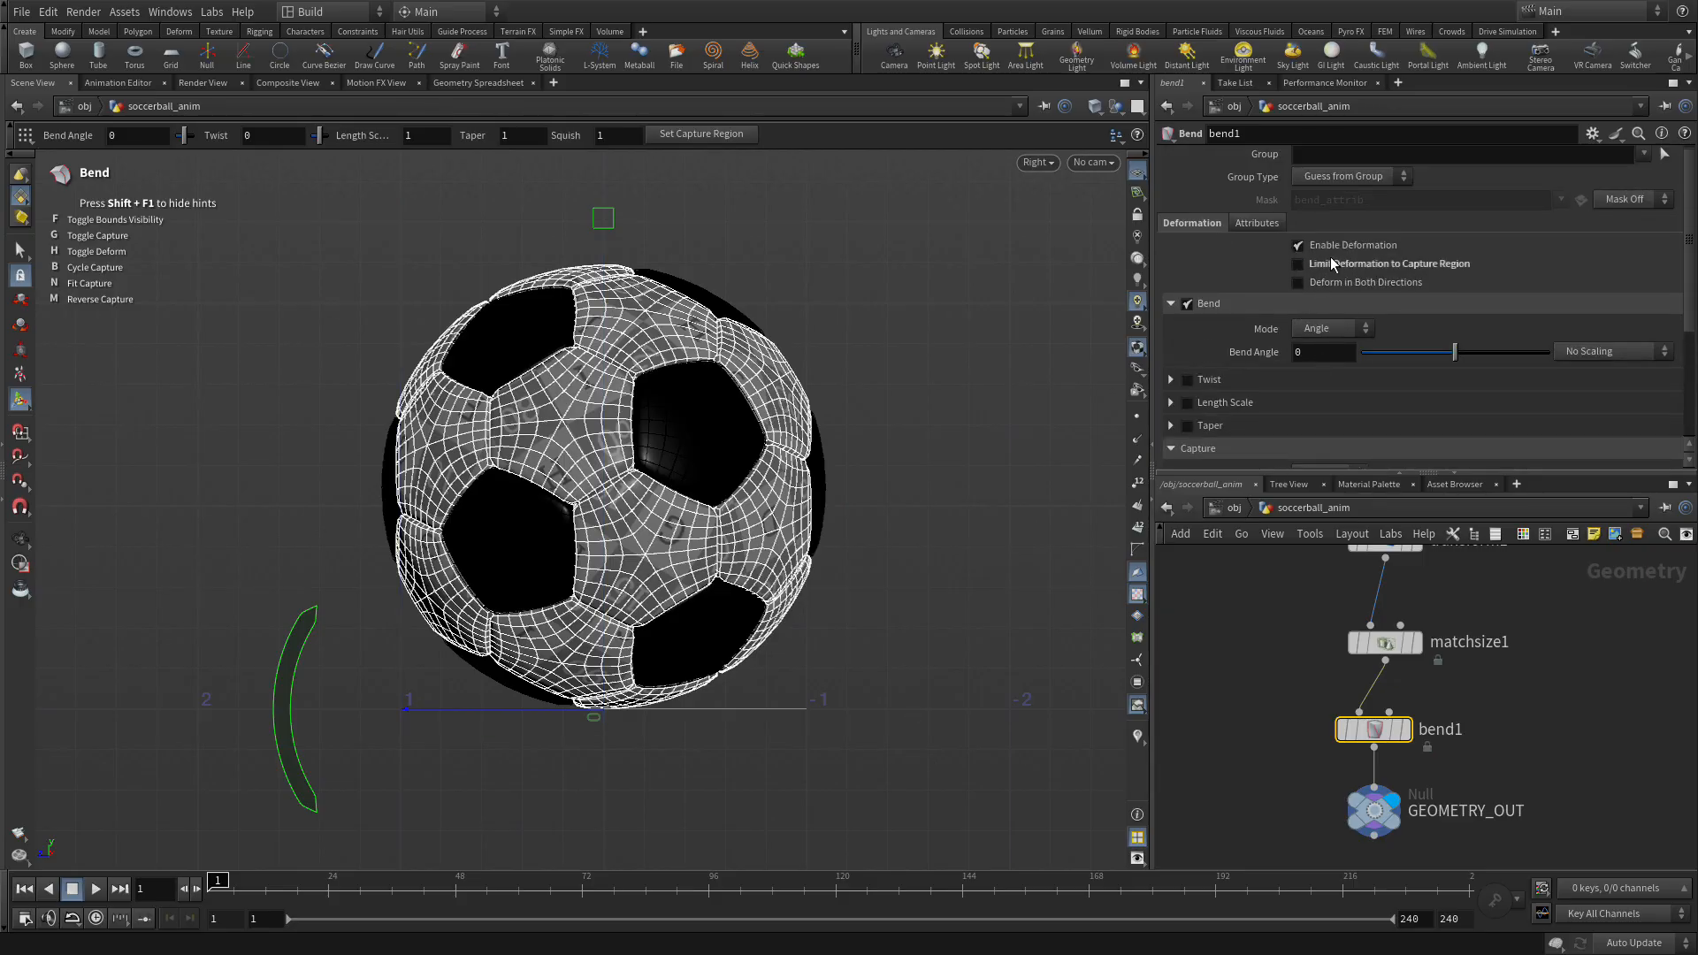
Set bend1's capture region vertically from the ball's base at the origin to its top, with a length of 2.2.
scroll(1368, 357, "down", 3)
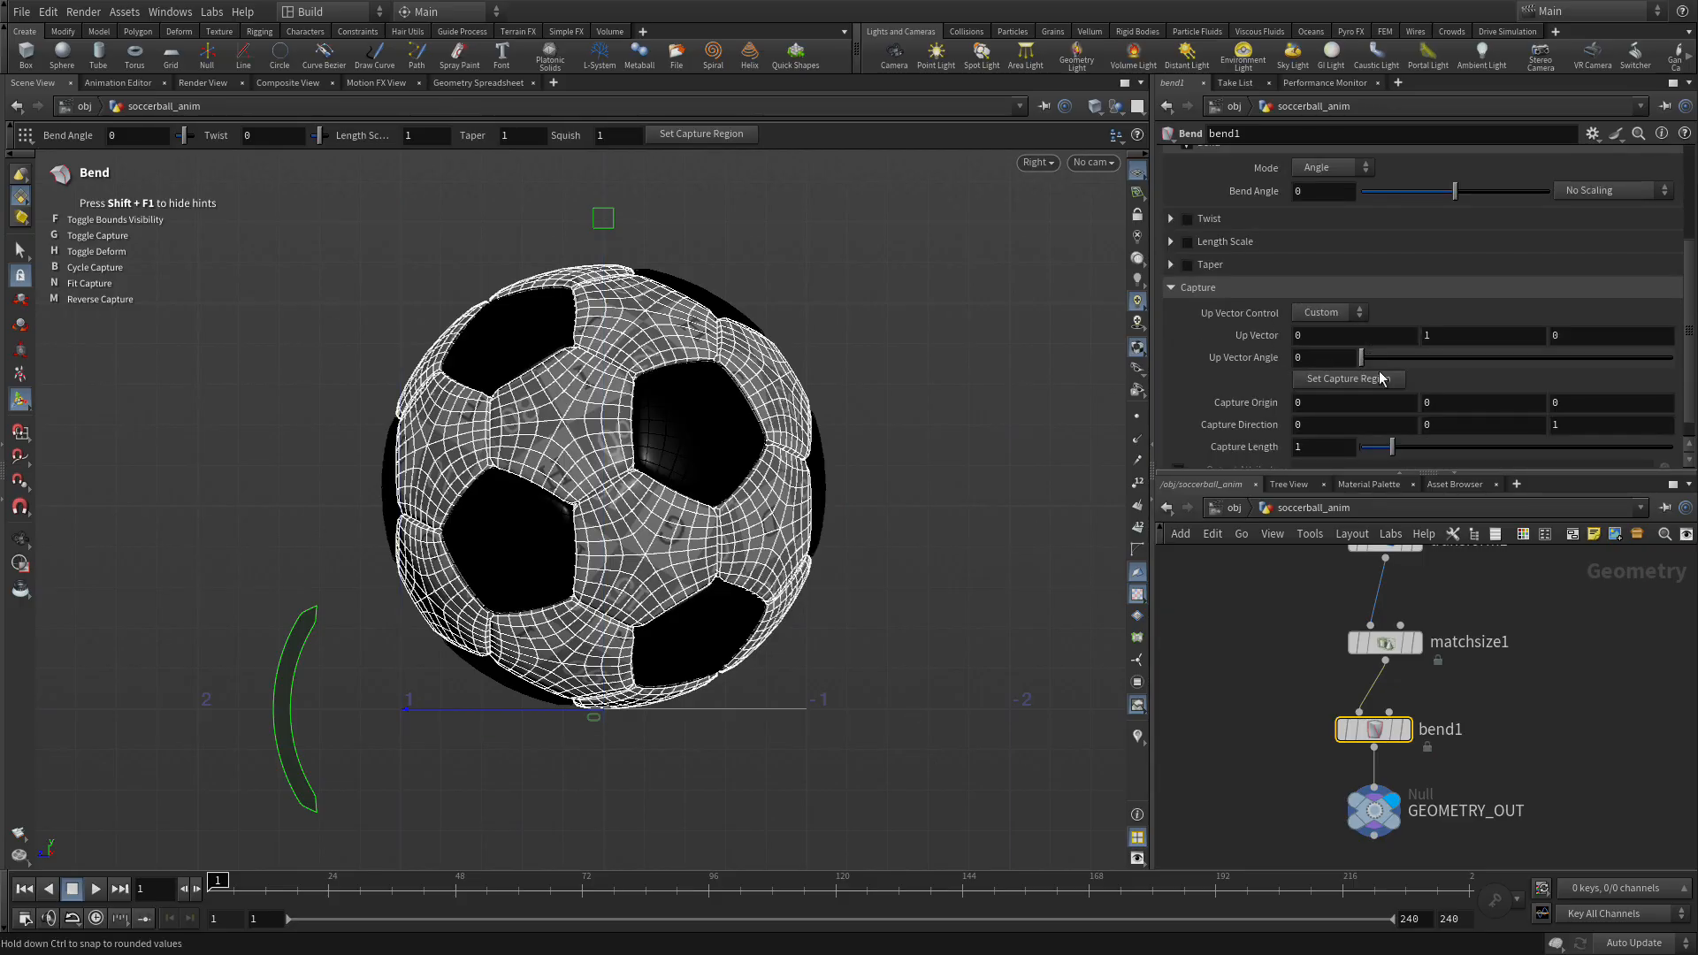
left_click(1357, 381)
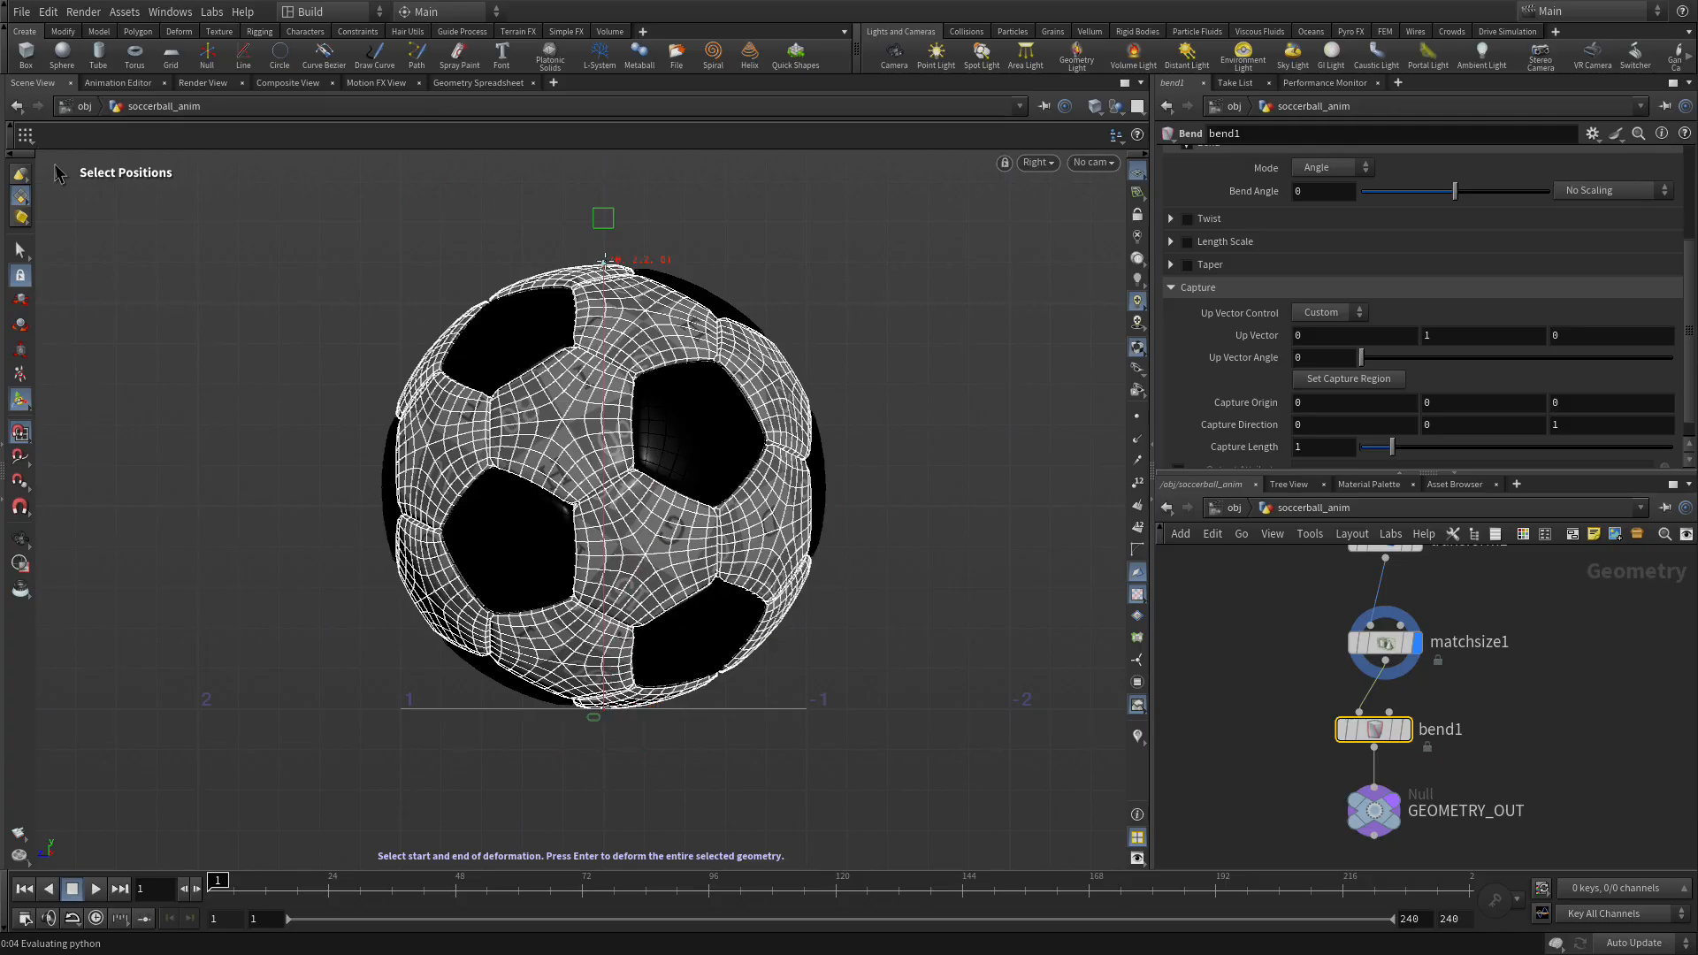
left_click(605, 260)
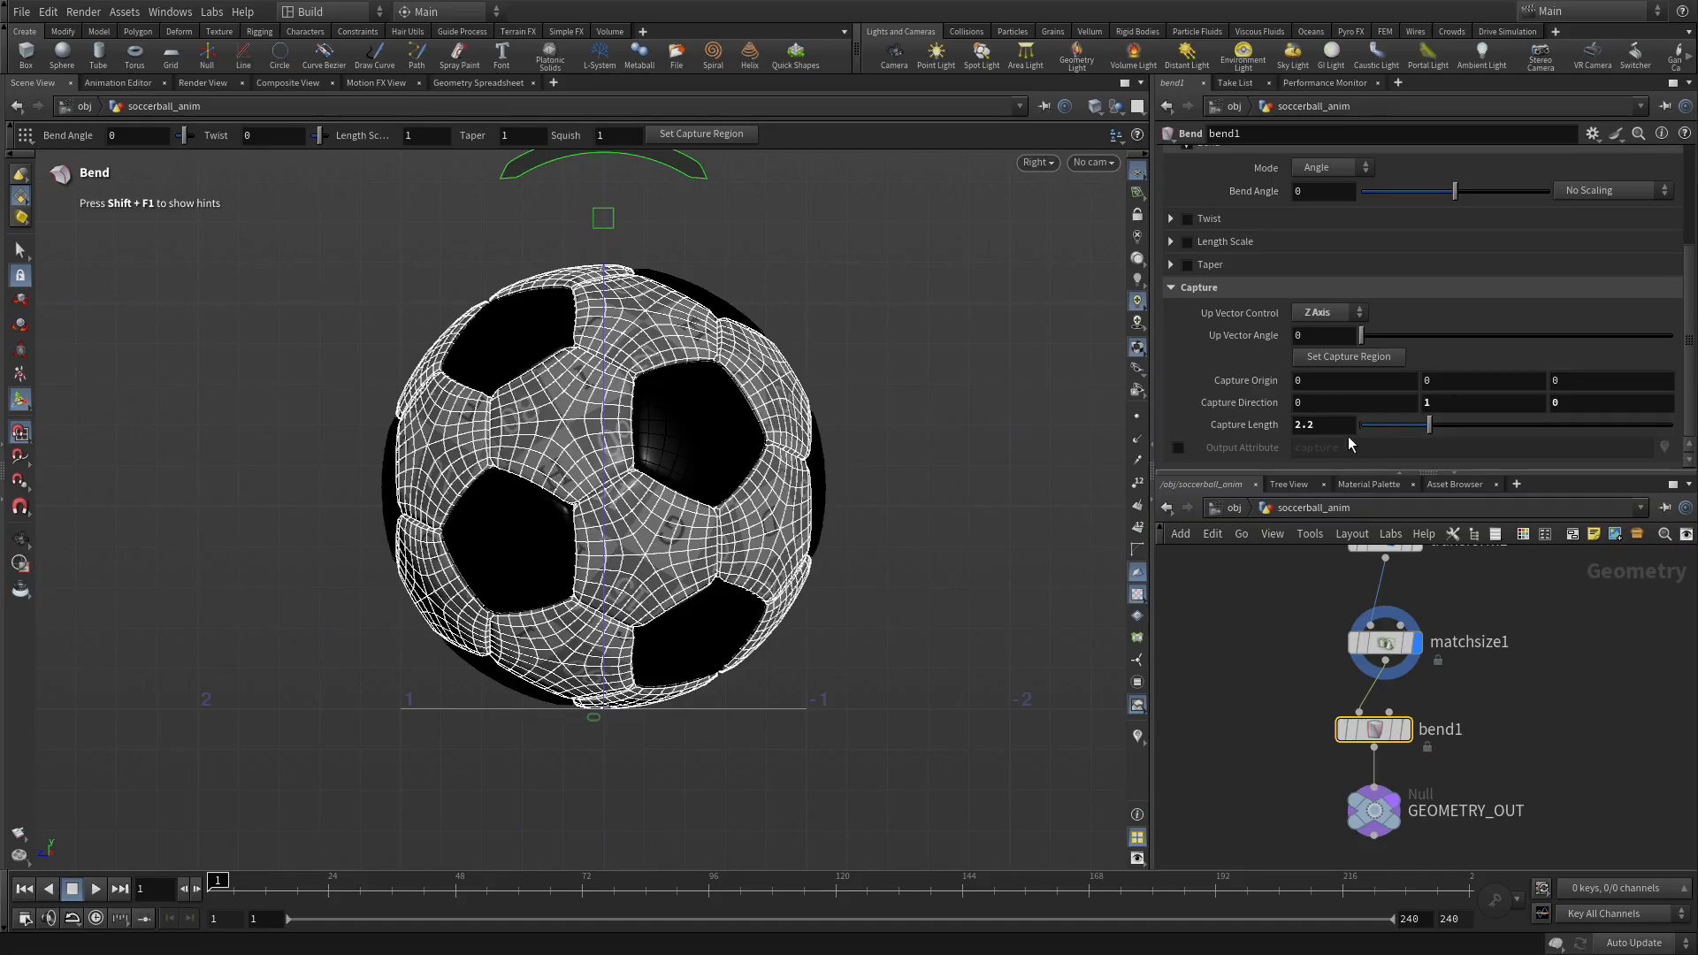
Enable Length Scale on bend1 and turn on Preserve Volume.
scroll(1282, 398, "up", 2)
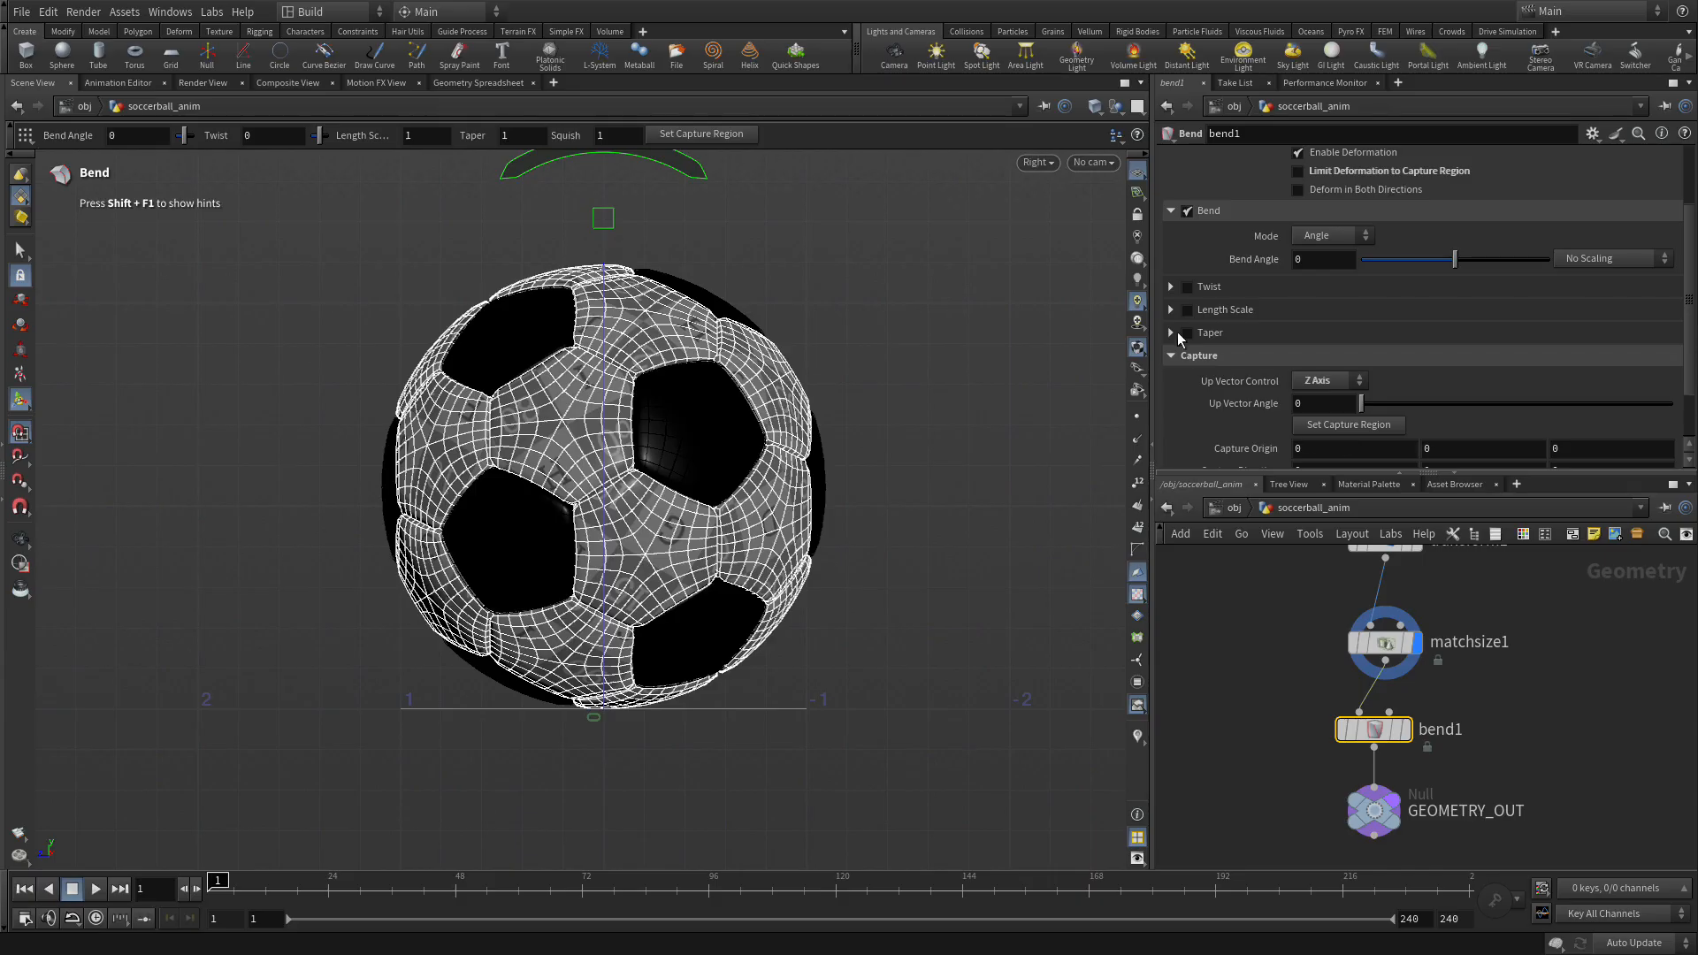
left_click(1185, 311)
left_click(1188, 311)
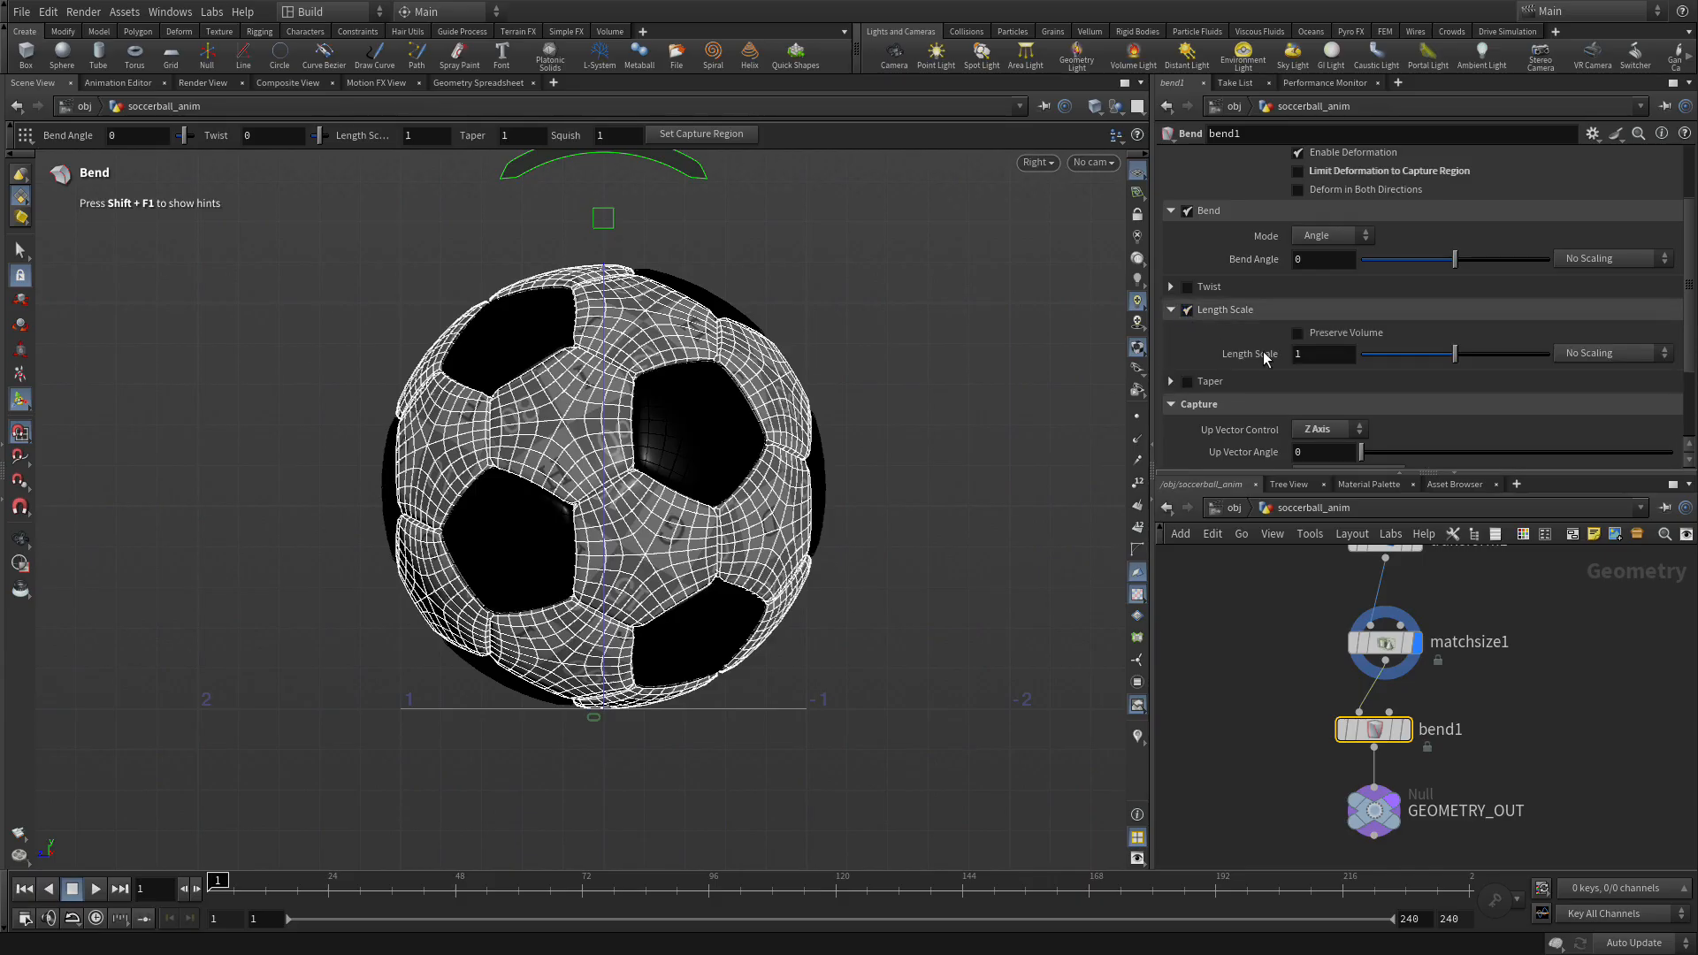
left_click(1317, 337)
Paste the copied parameter as a relative reference into Length Scale, giving ch("../../squash_ctrl/ty").
left_click(1320, 357)
right_click(1314, 358)
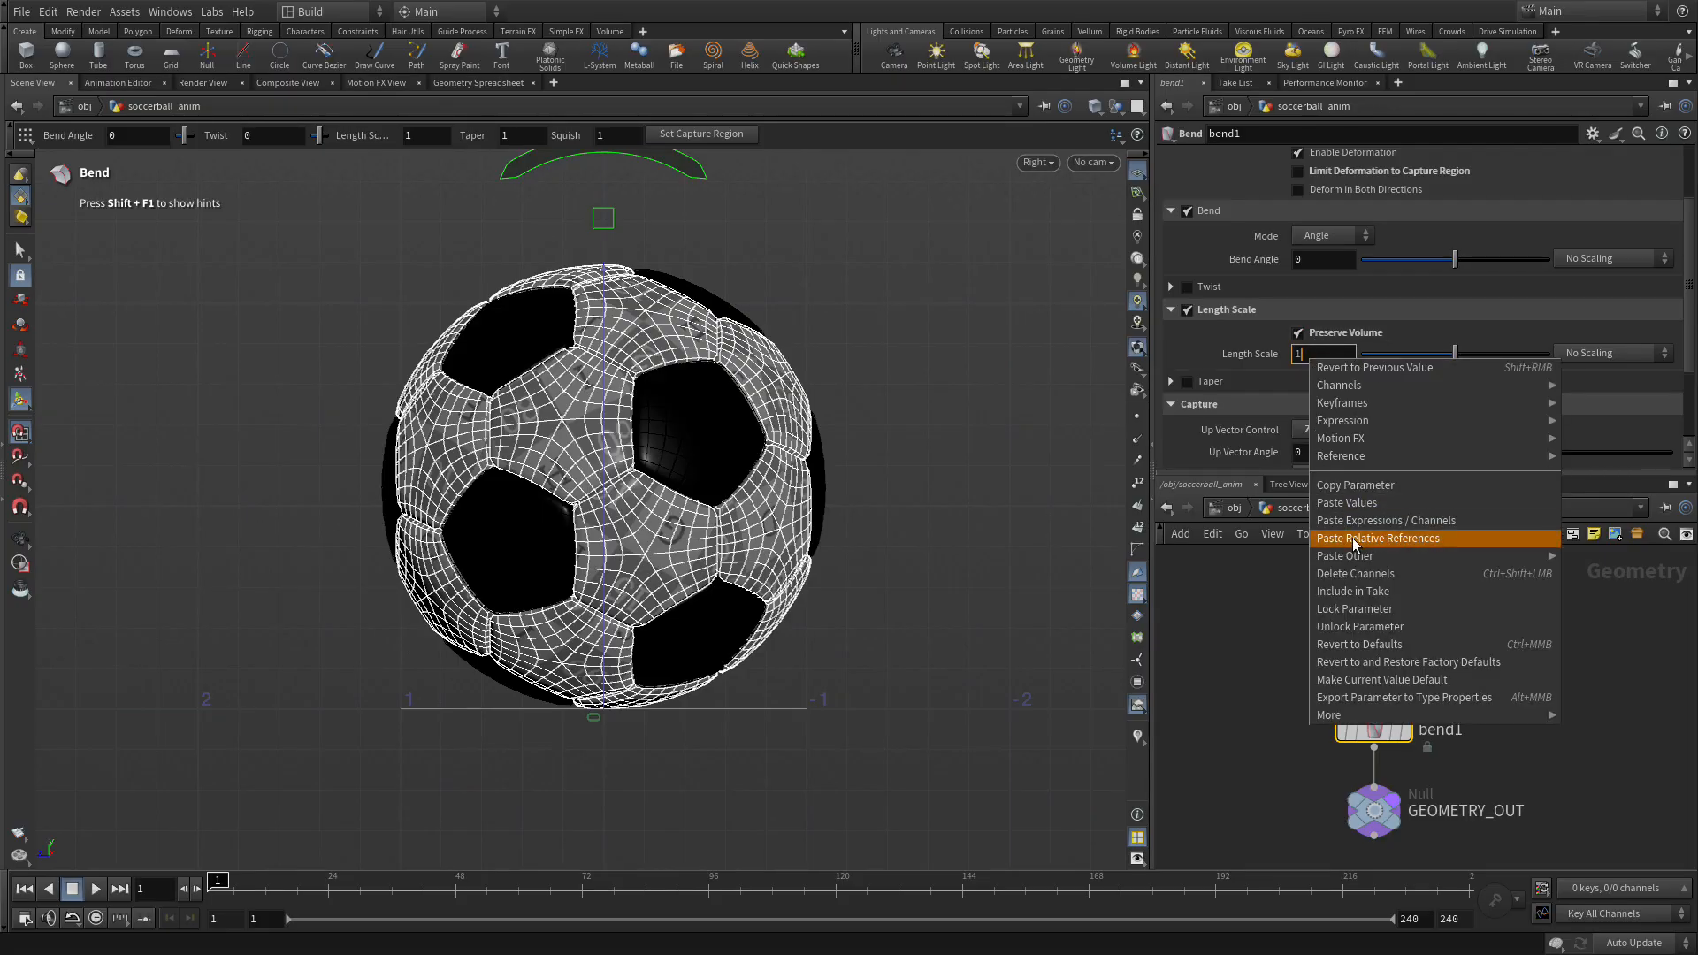
left_click(1355, 540)
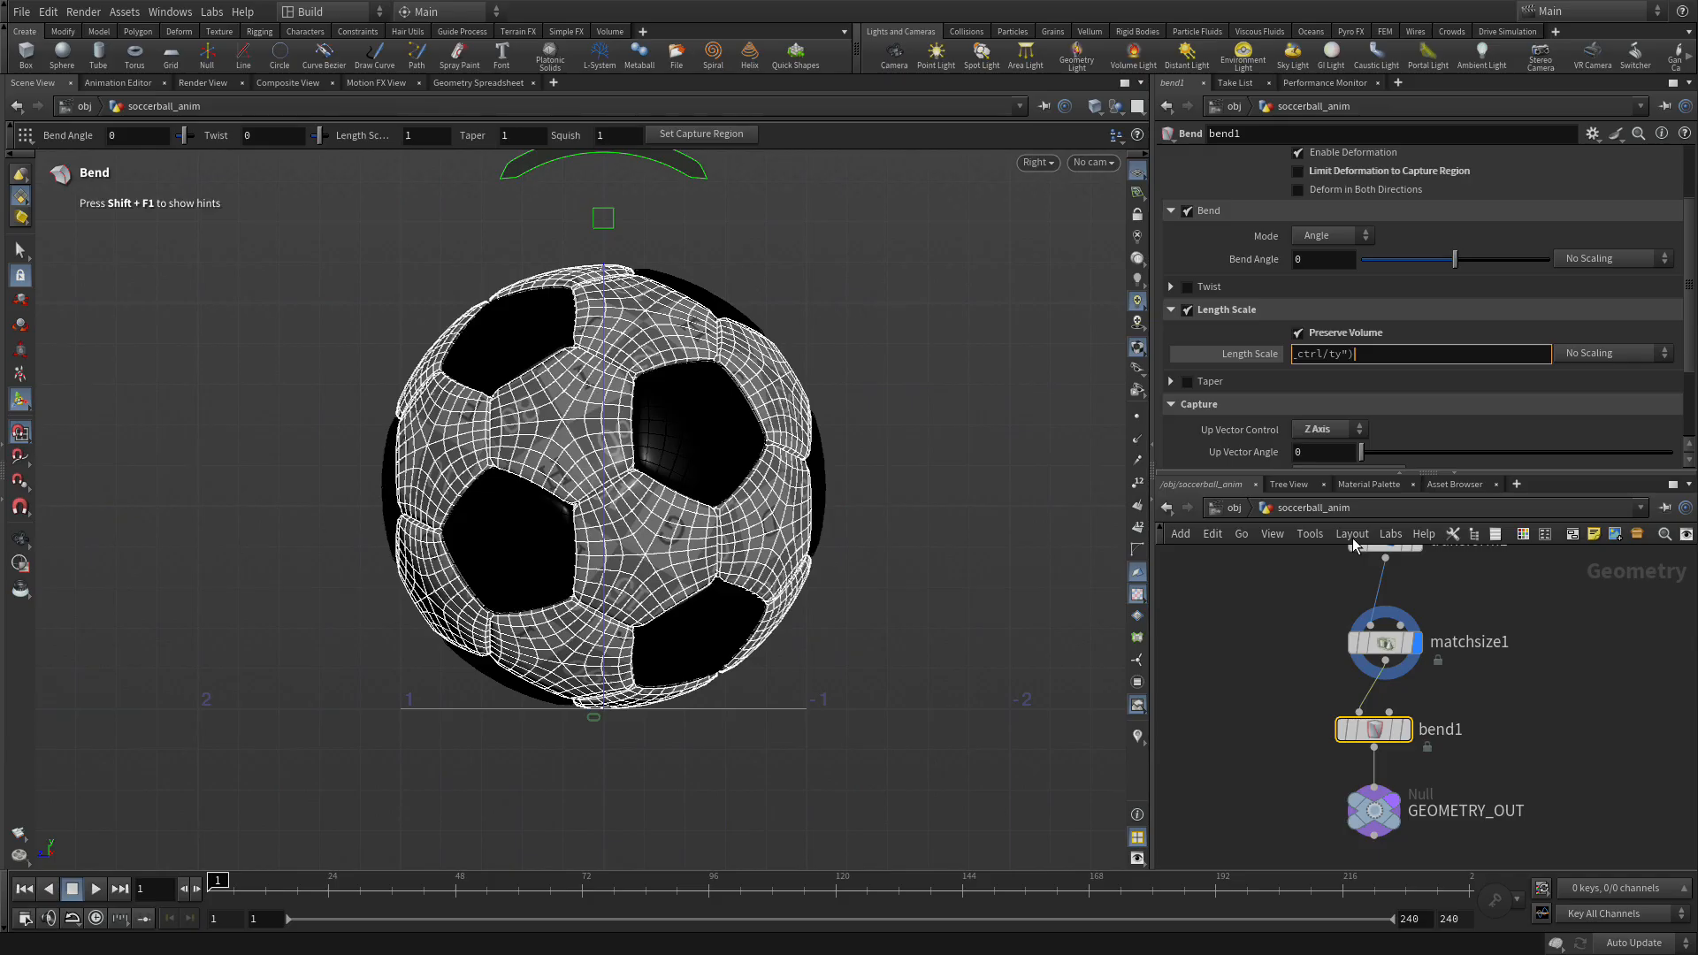
key("Return")
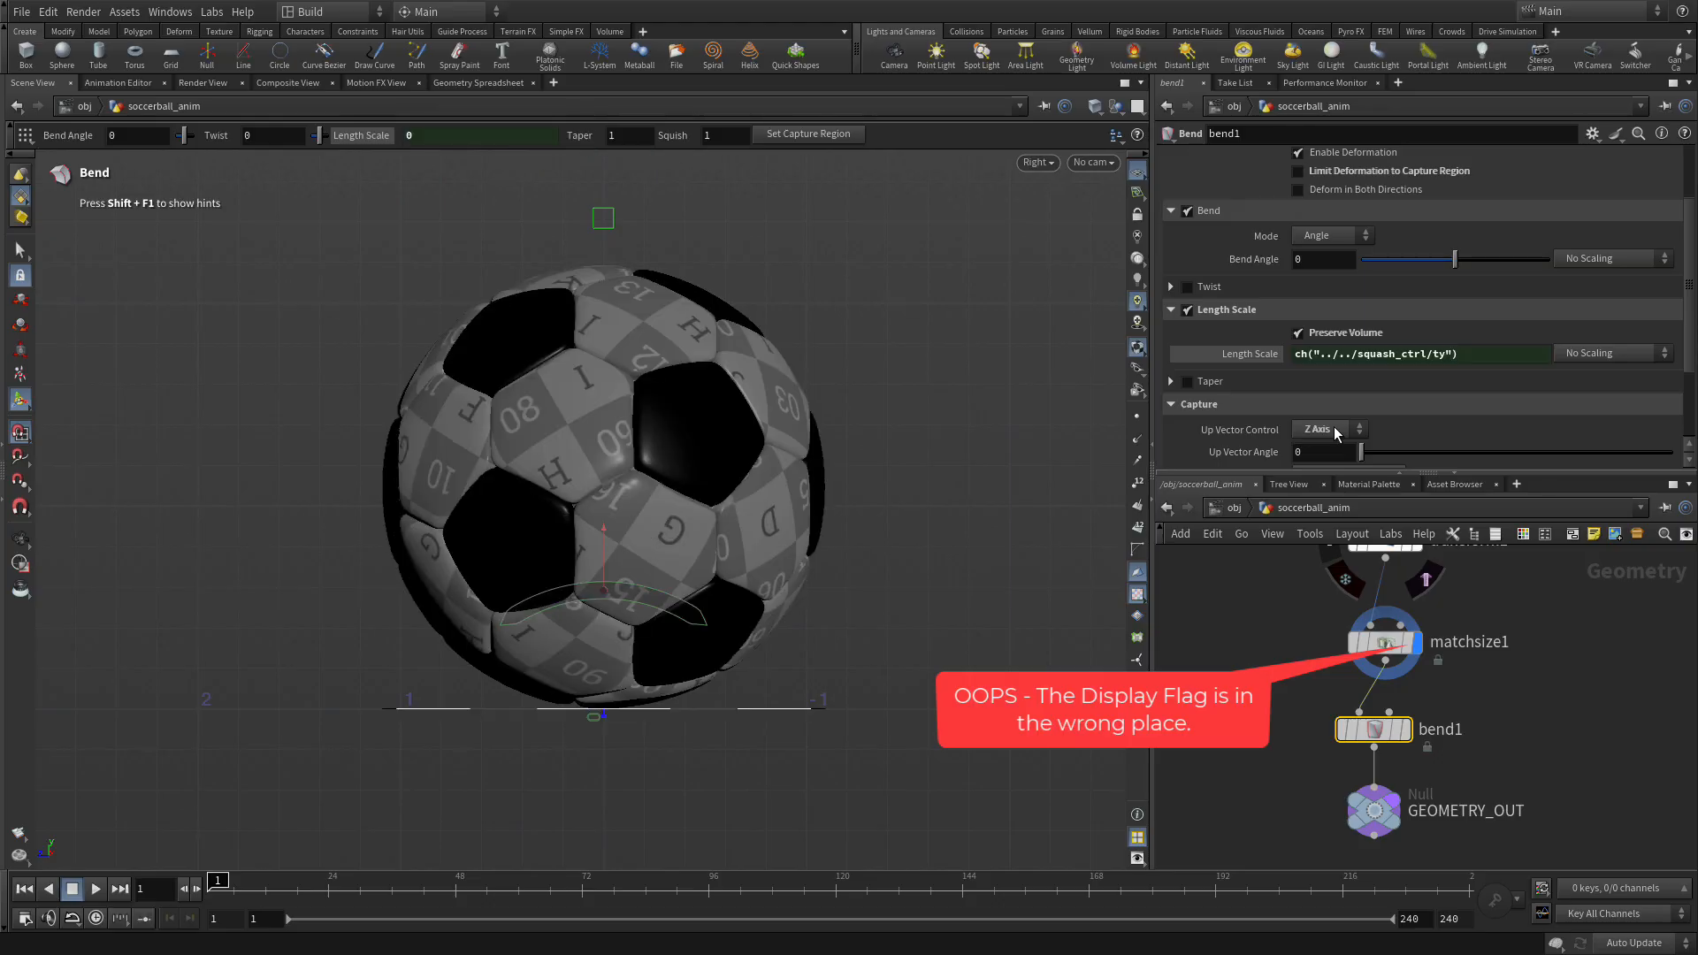
Extend bend1's Length Scale expression to ch("../../squash_ctrl/ty")+1.
left_click(1465, 356)
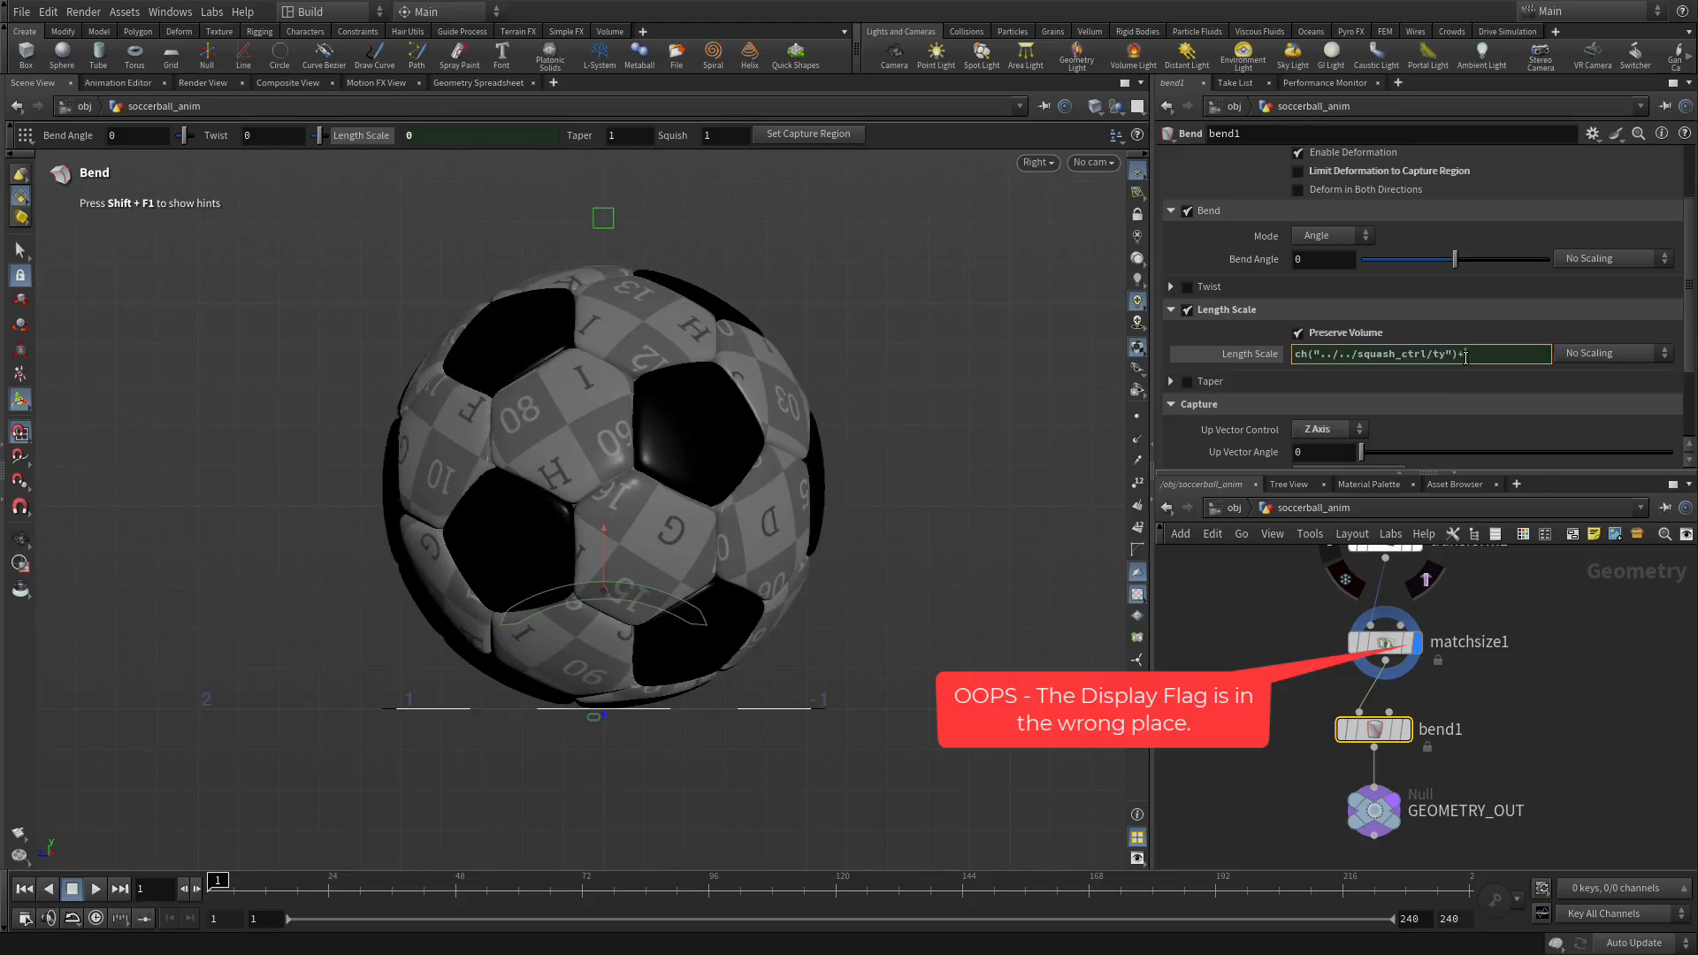
type("1")
key("Return")
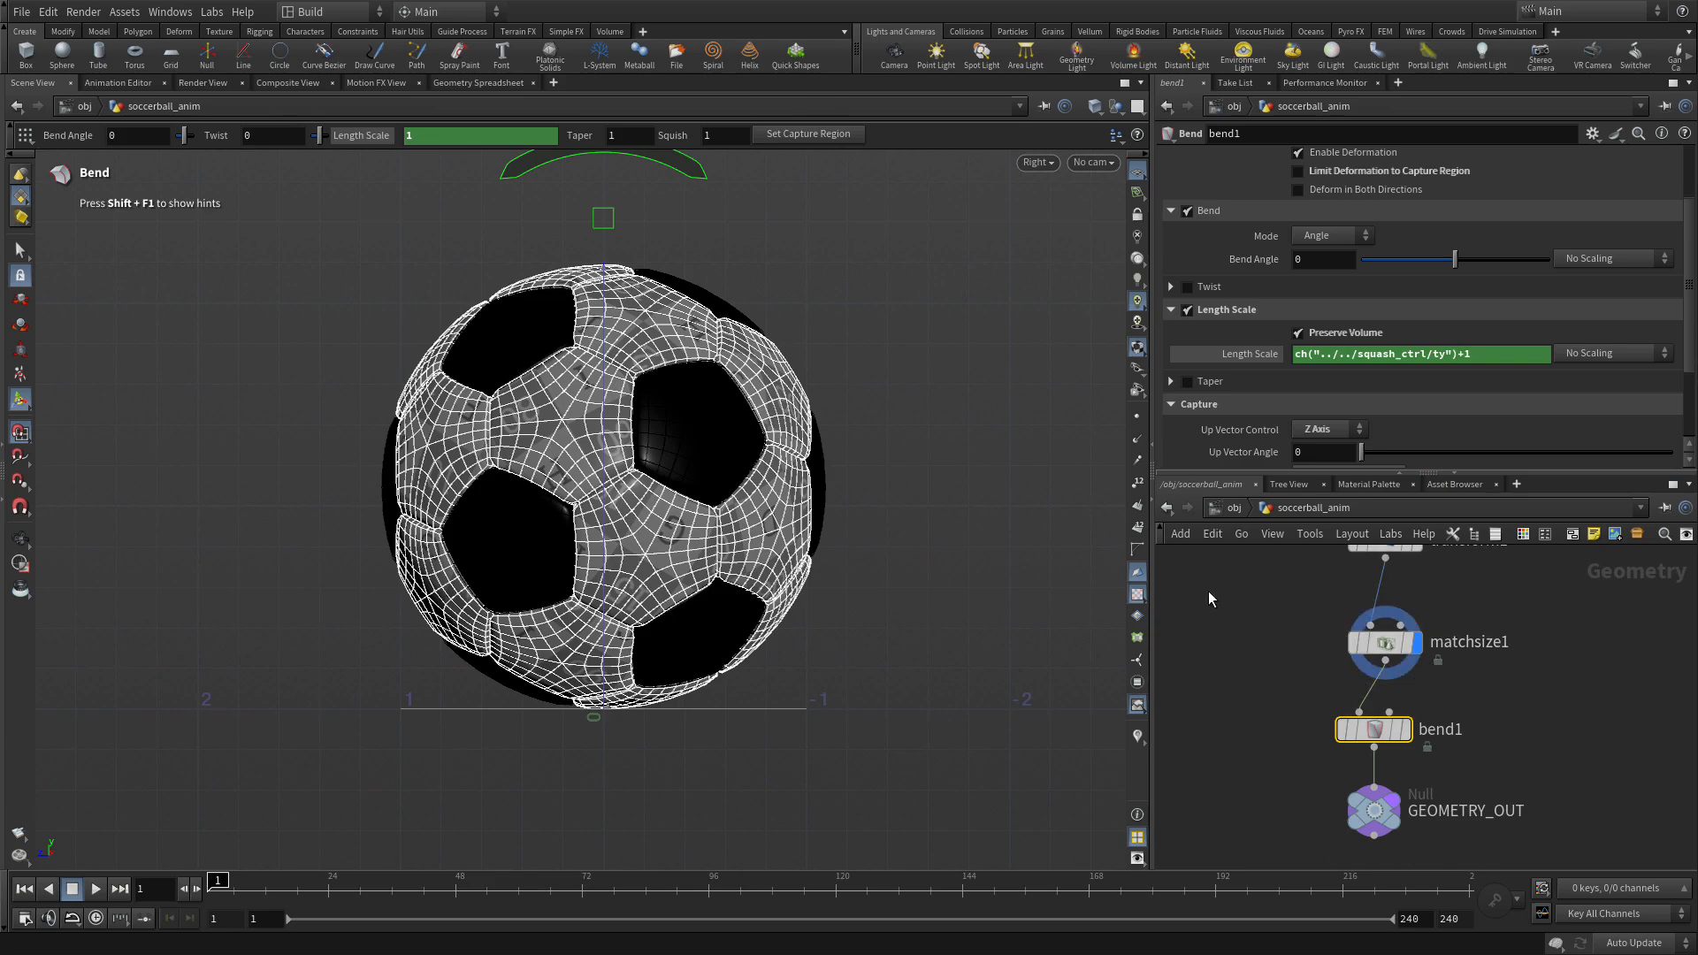
Select squash_ctrl at object level, try moving it vertically down into the ball, and undo the move.
left_click(1226, 513)
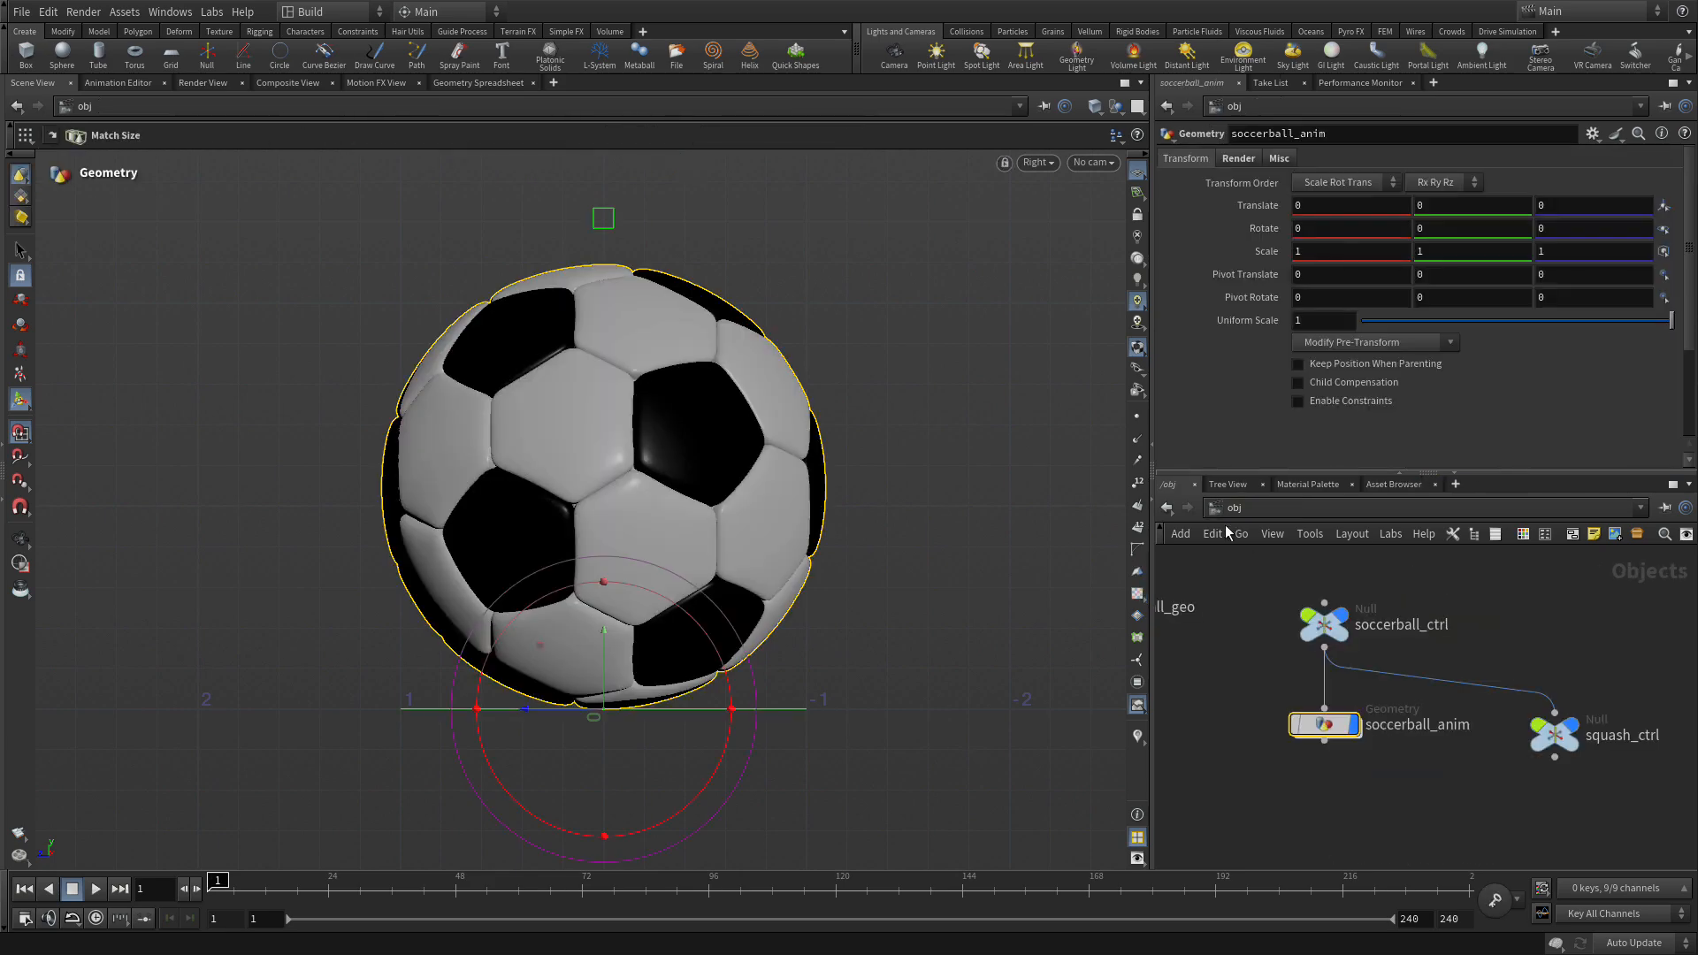
left_click(1558, 731)
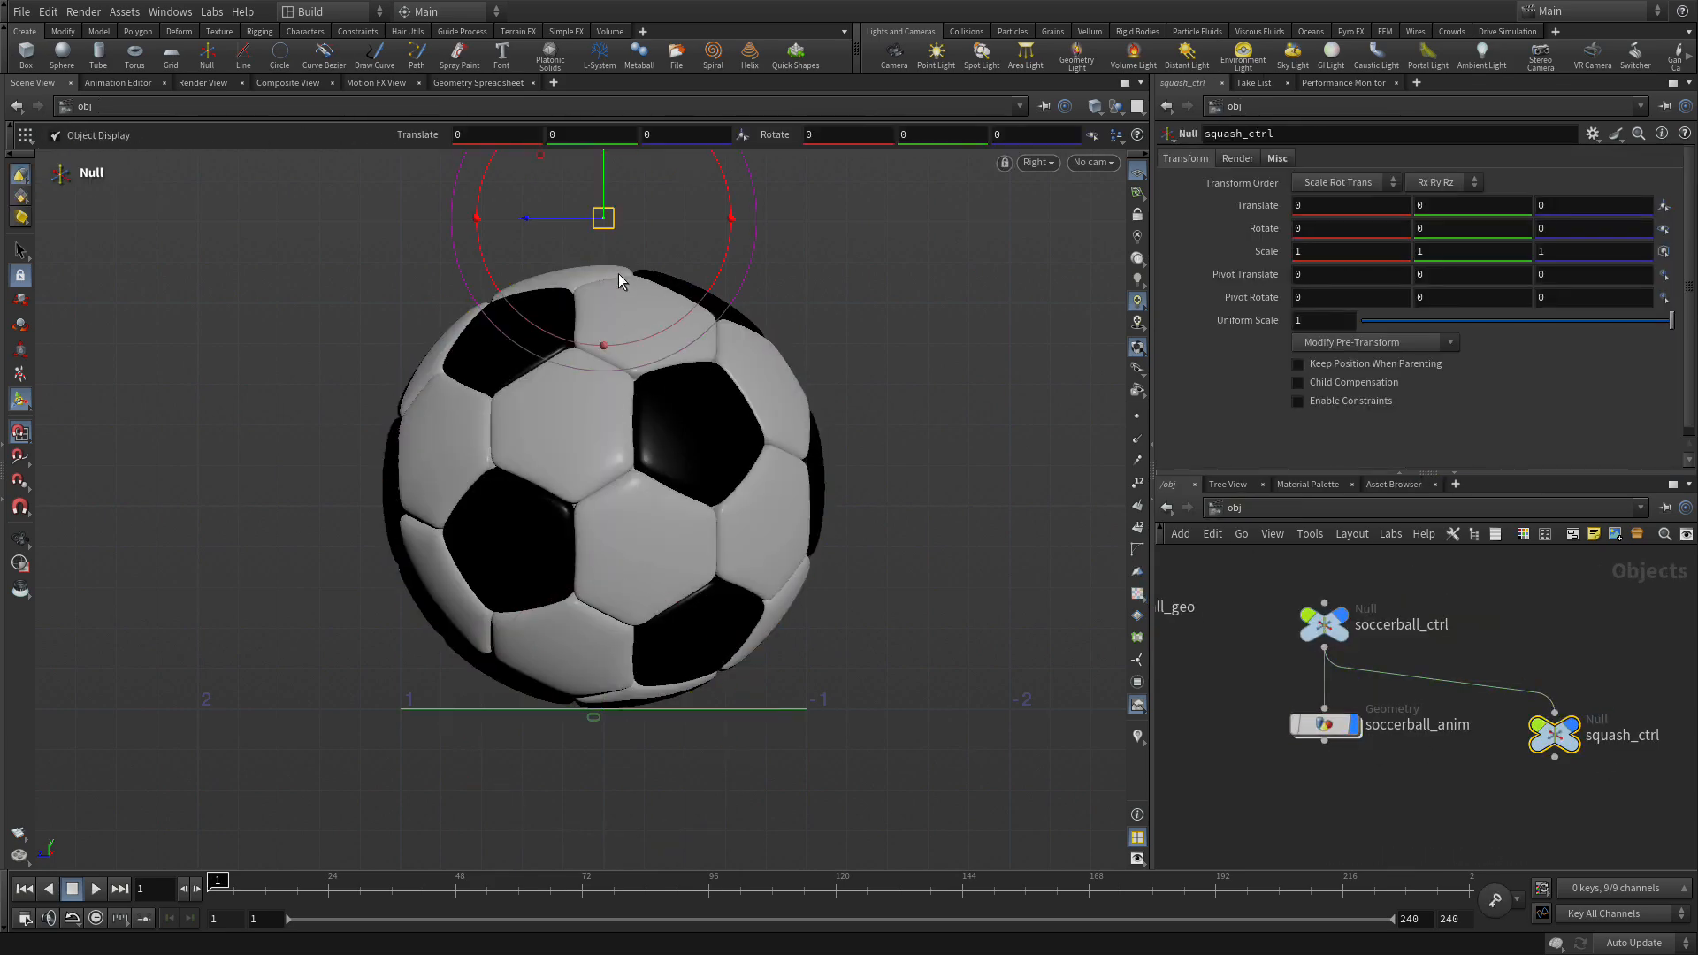
left_click_drag(605, 217, 612, 428)
key("ctrl+z")
Lock all of squash_ctrl's Scale and Rotate parameters.
right_click(1268, 254)
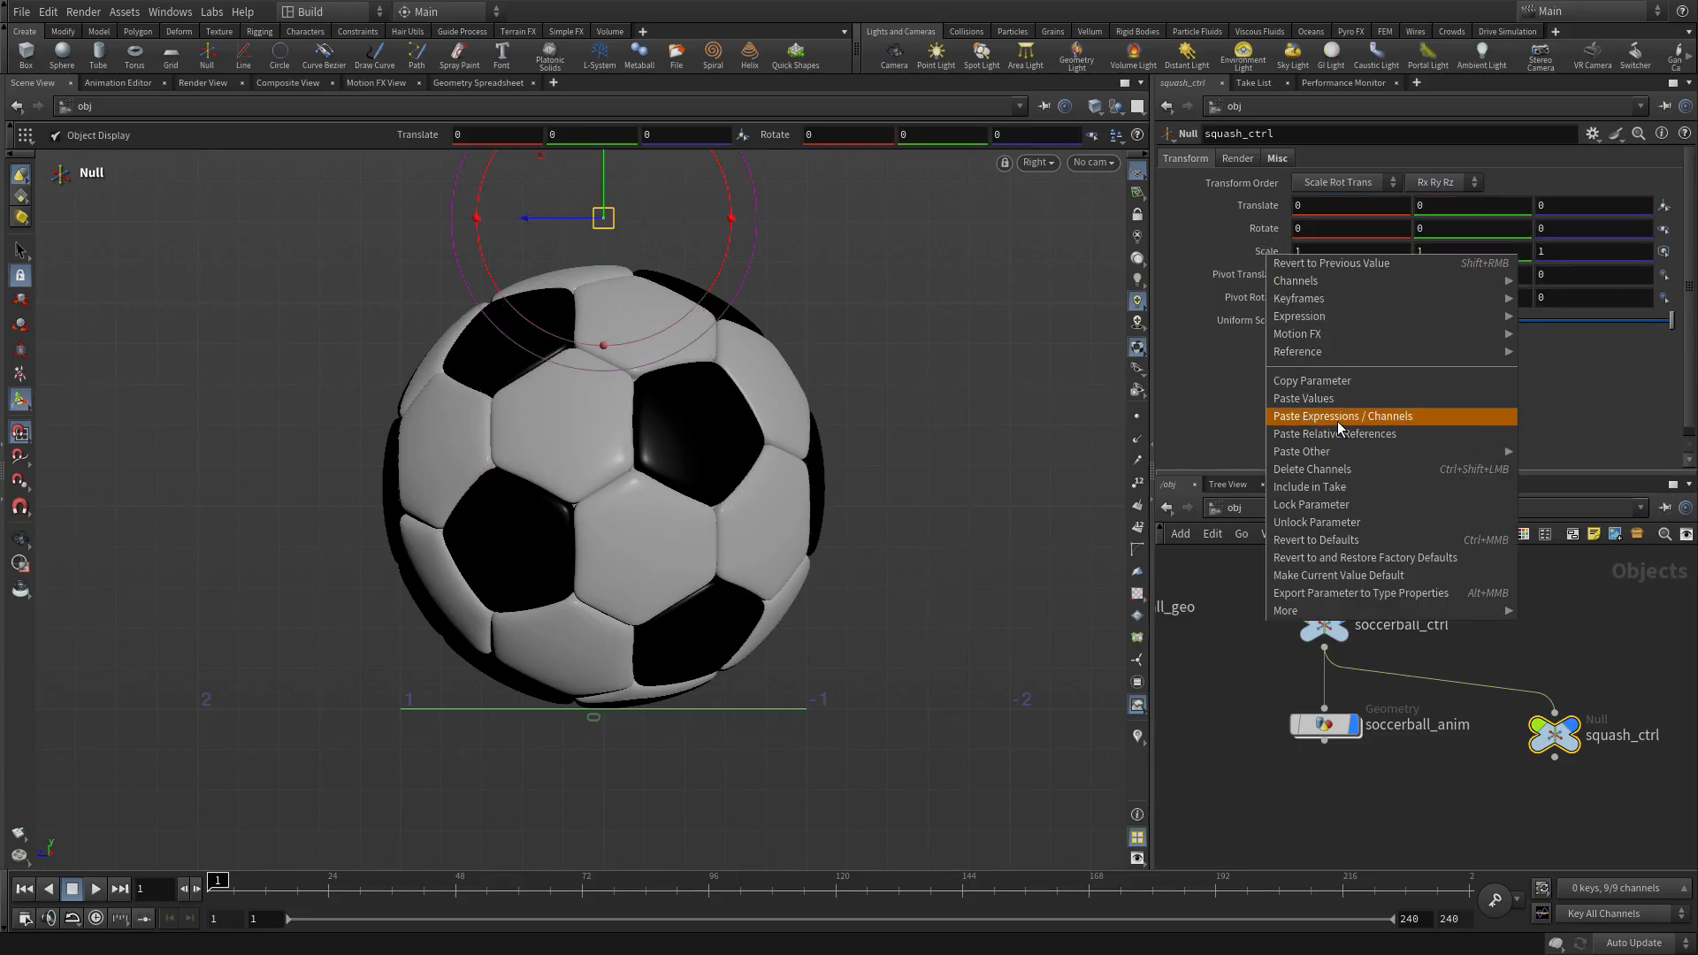
left_click(1332, 507)
right_click(1271, 237)
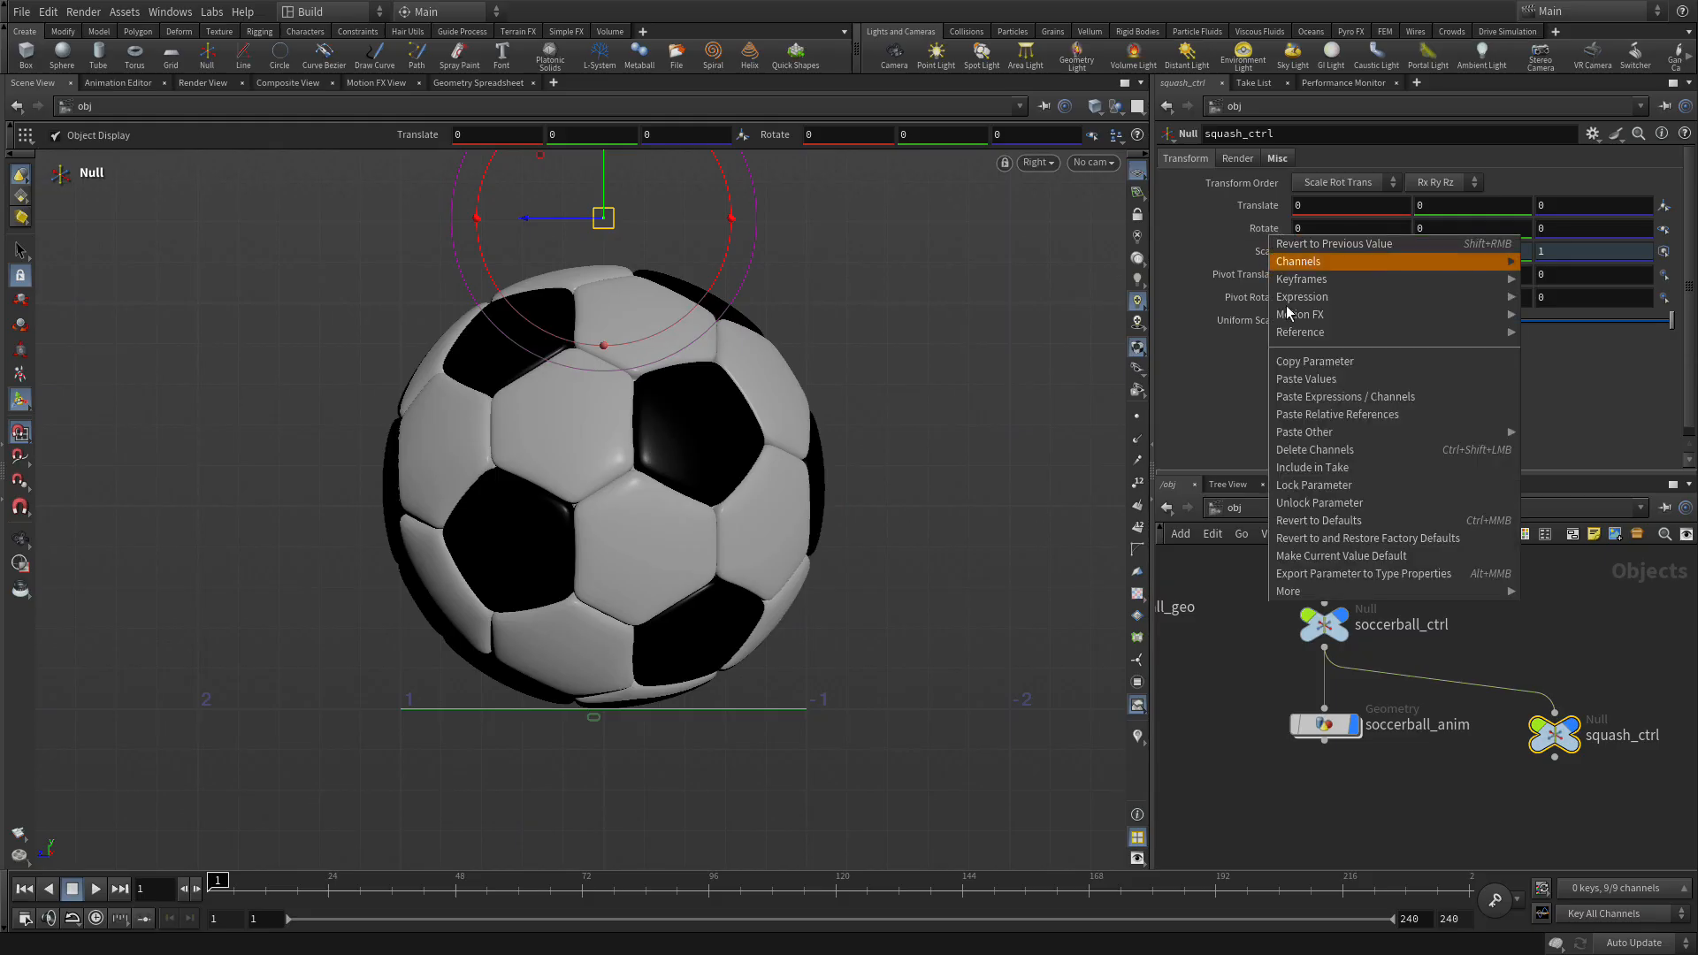
left_click(1316, 486)
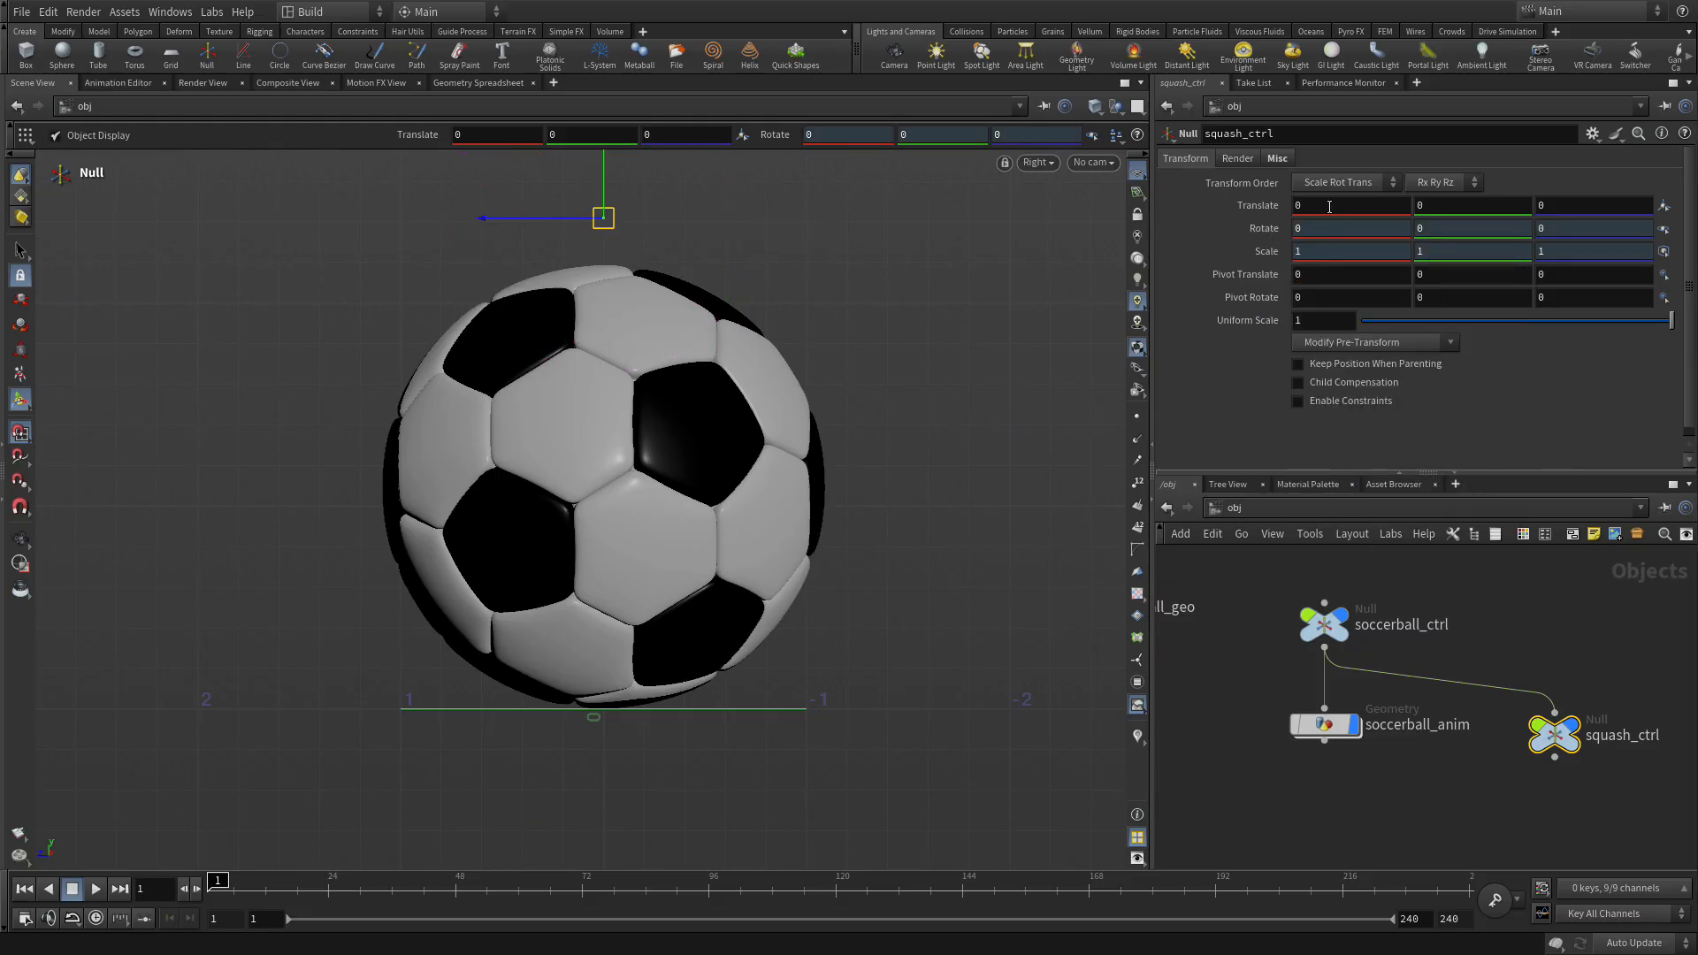
Lock squash_ctrl's X and Z Translate values, and undo a trial move along its Y axis.
right_click(1330, 207)
left_click(1327, 206)
right_click(1320, 207)
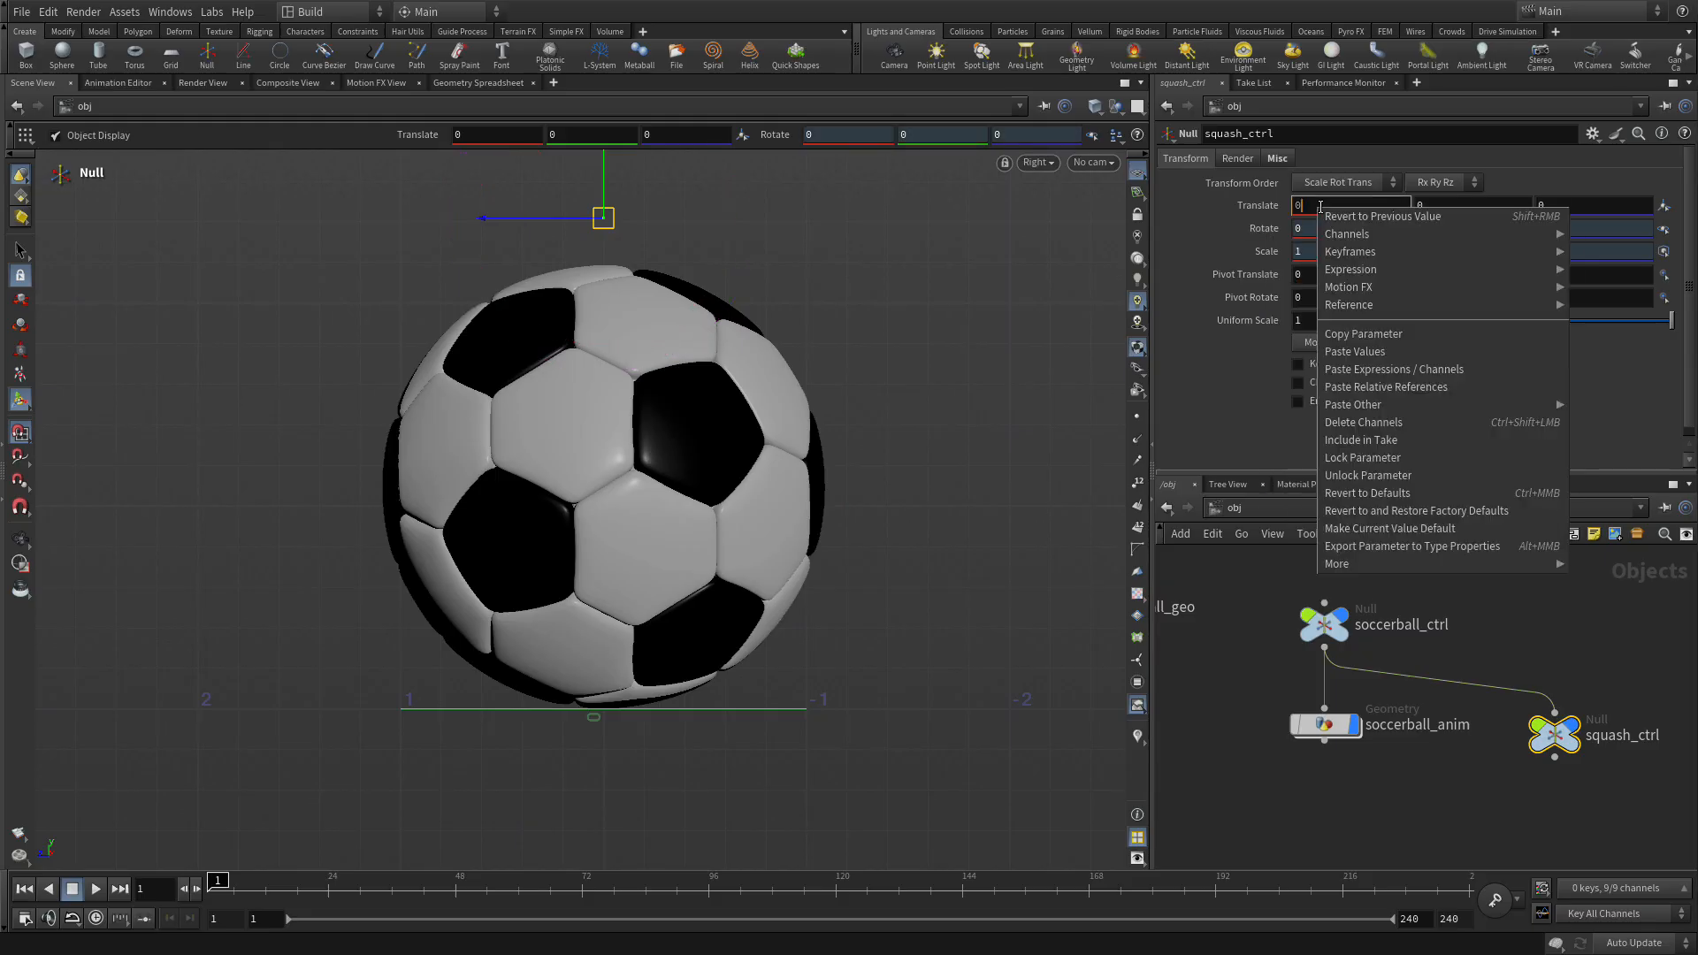
left_click(1388, 457)
left_click(1562, 204)
right_click(1561, 204)
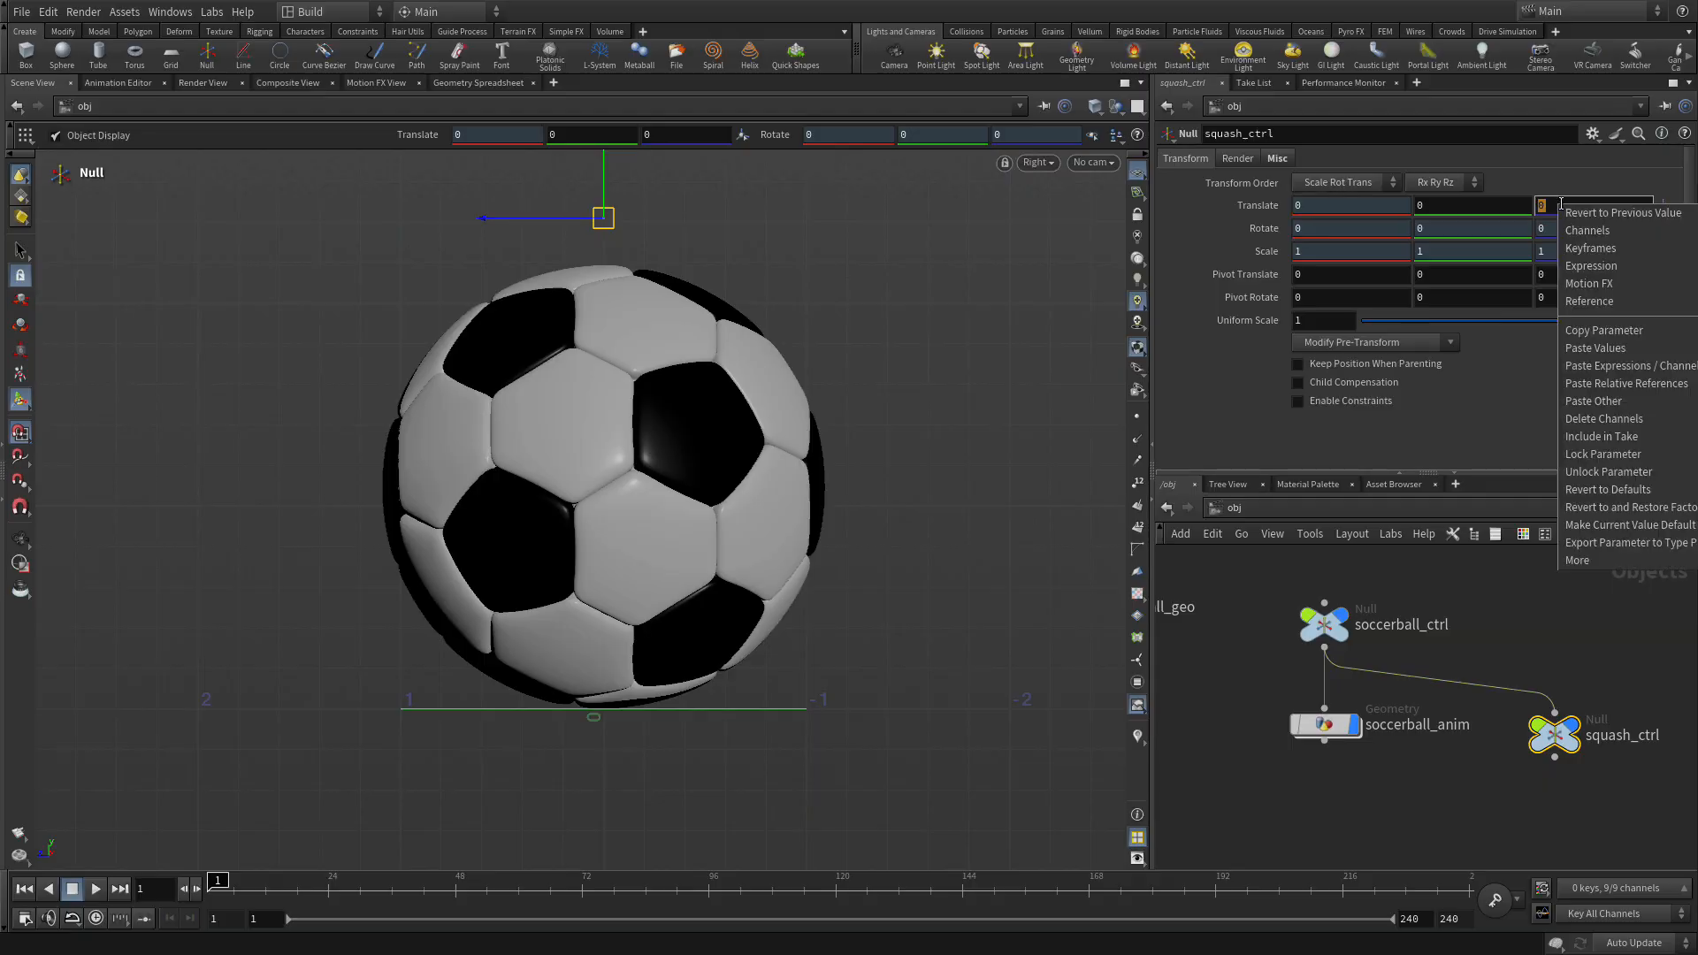
left_click(1626, 454)
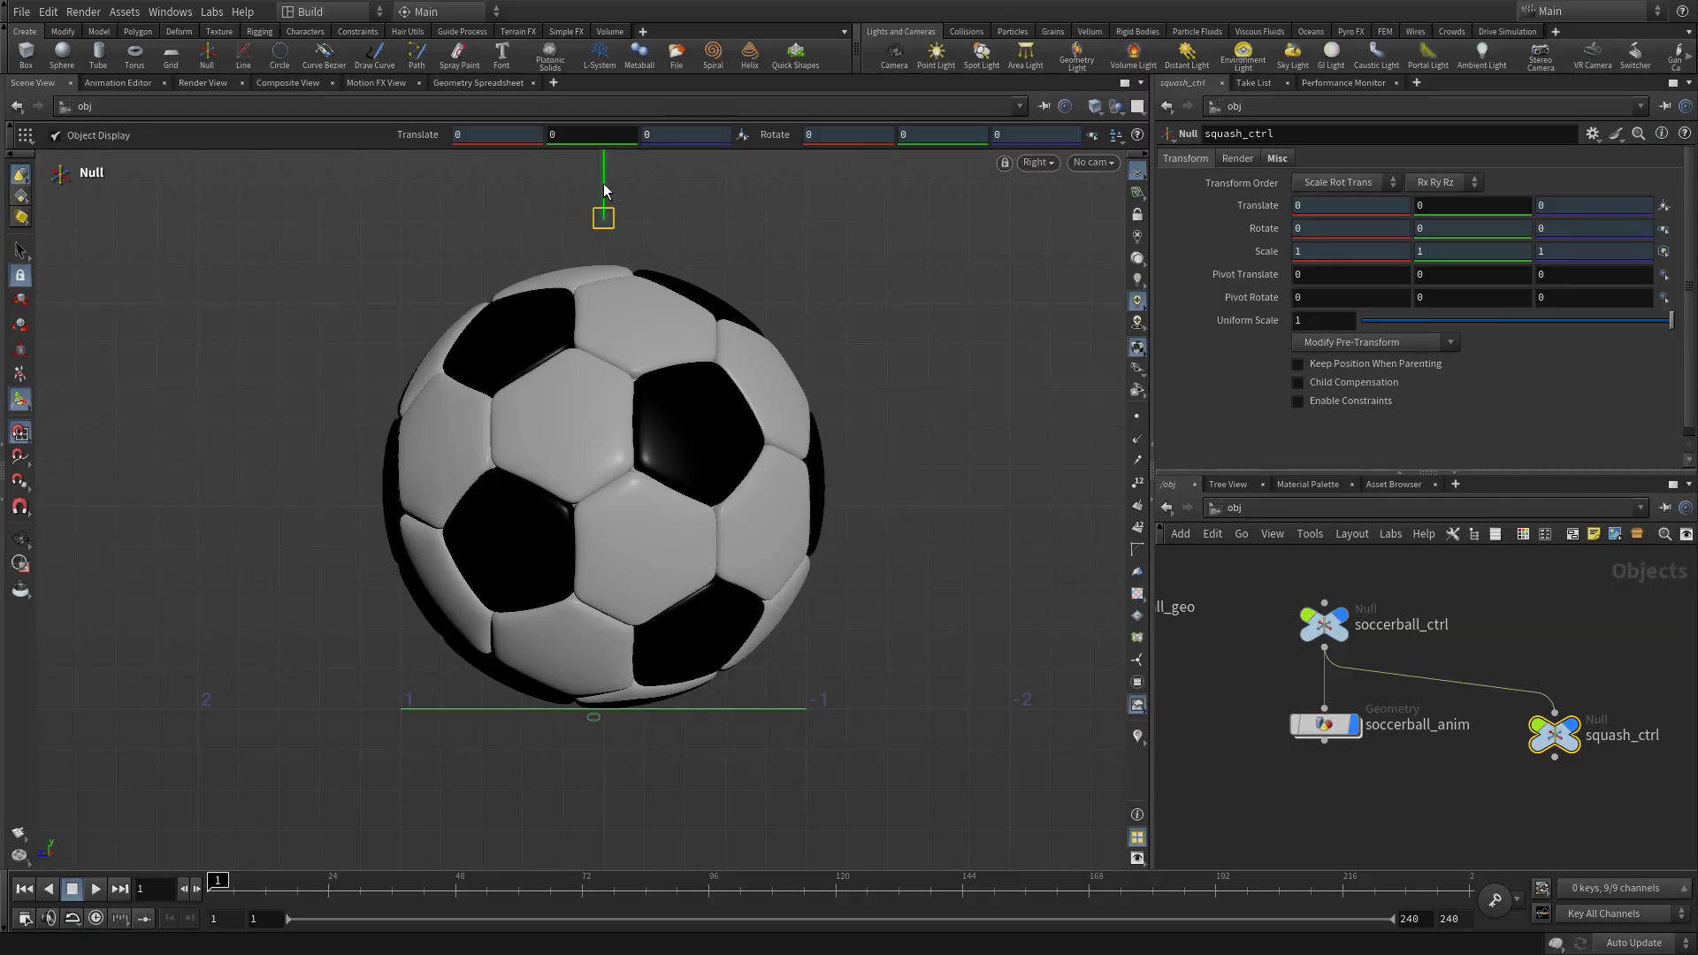
left_click_drag(602, 177, 638, 236)
key("ctrl+z")
Set the display flag on GEOMETRY_OUT inside soccerball_anim and return to object level.
double_click(1327, 727)
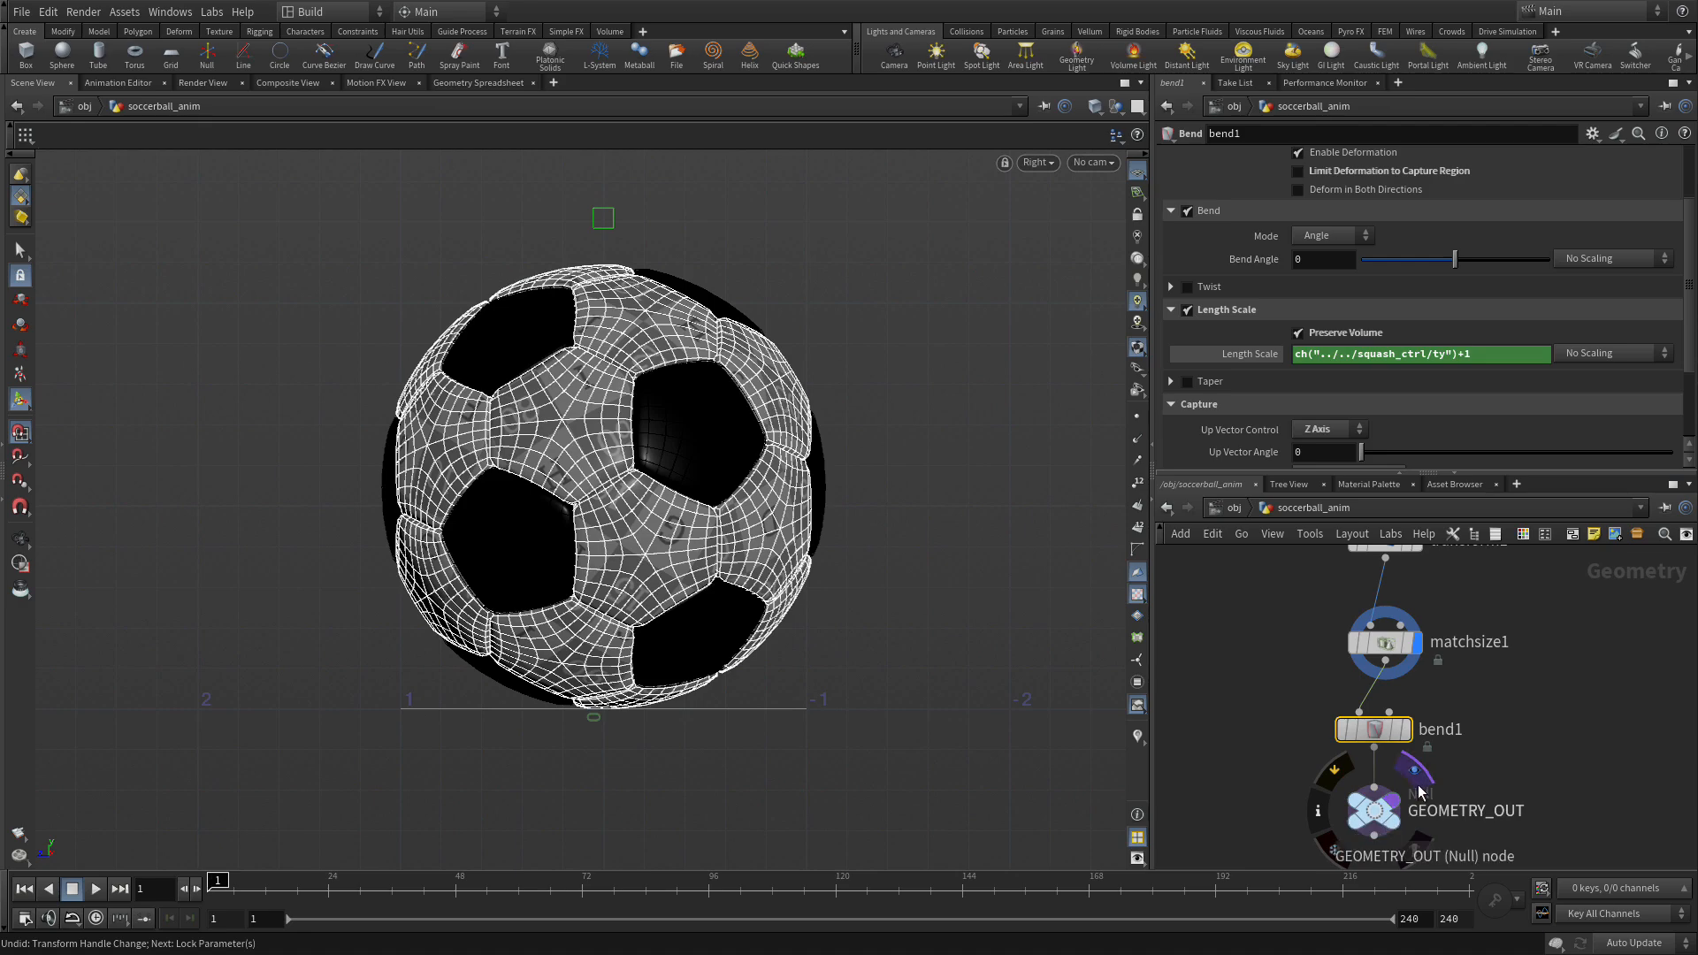
left_click(1418, 787)
left_click(1378, 816)
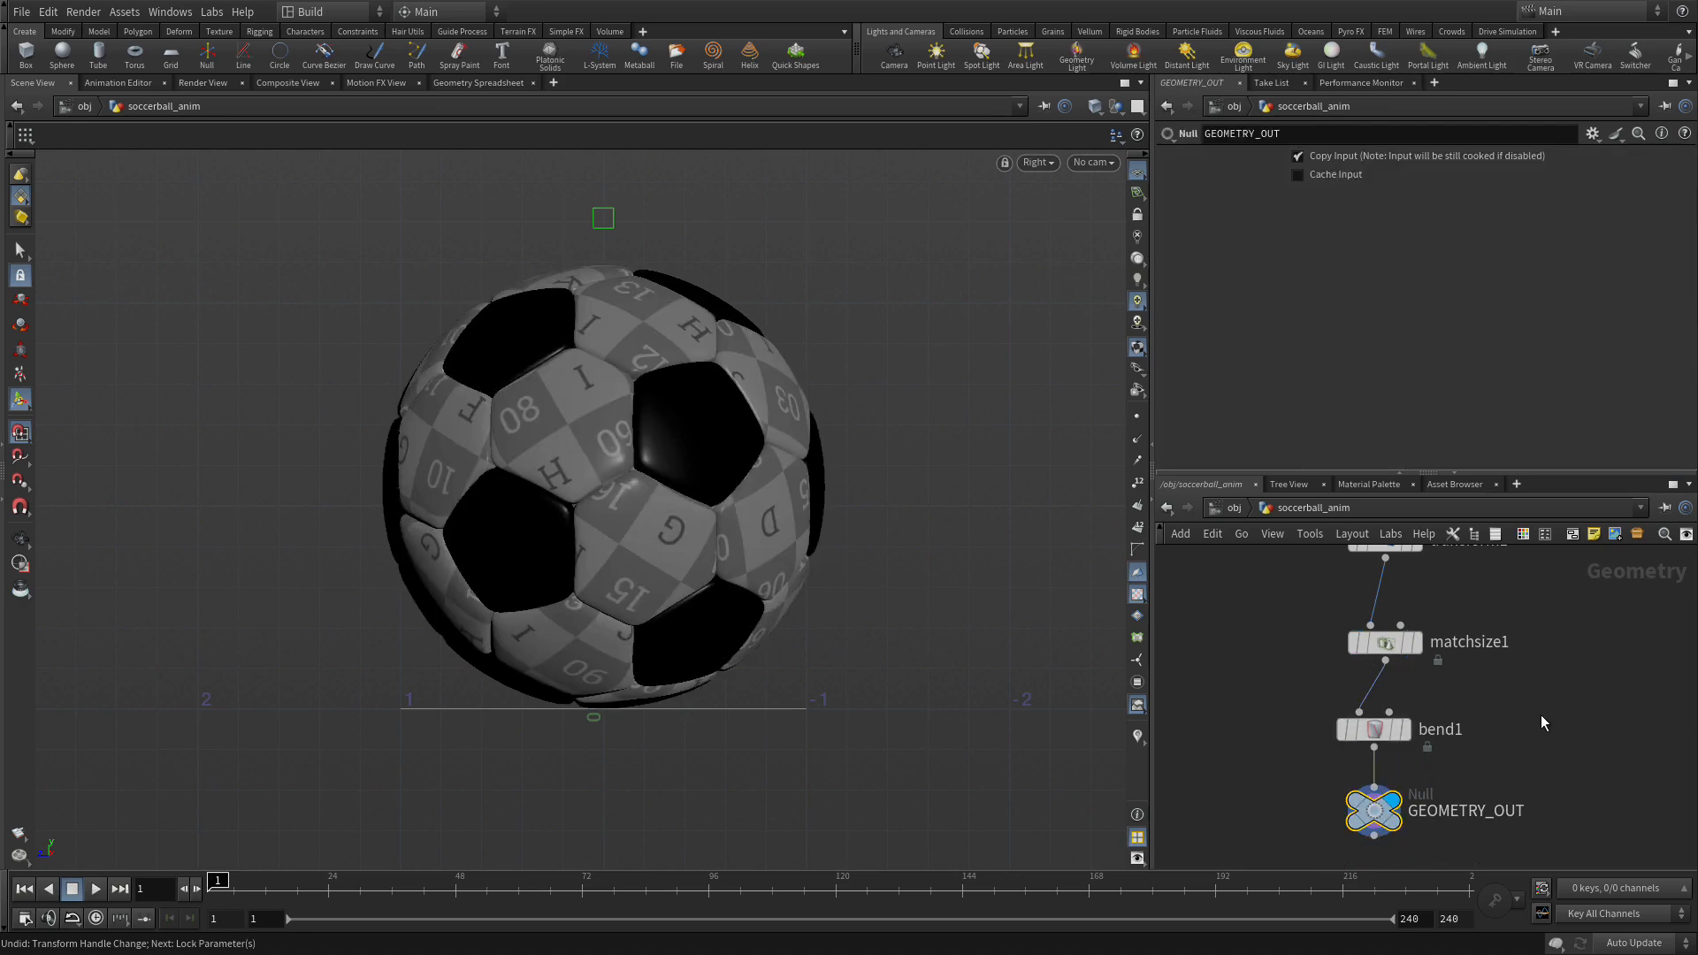
left_click(1233, 508)
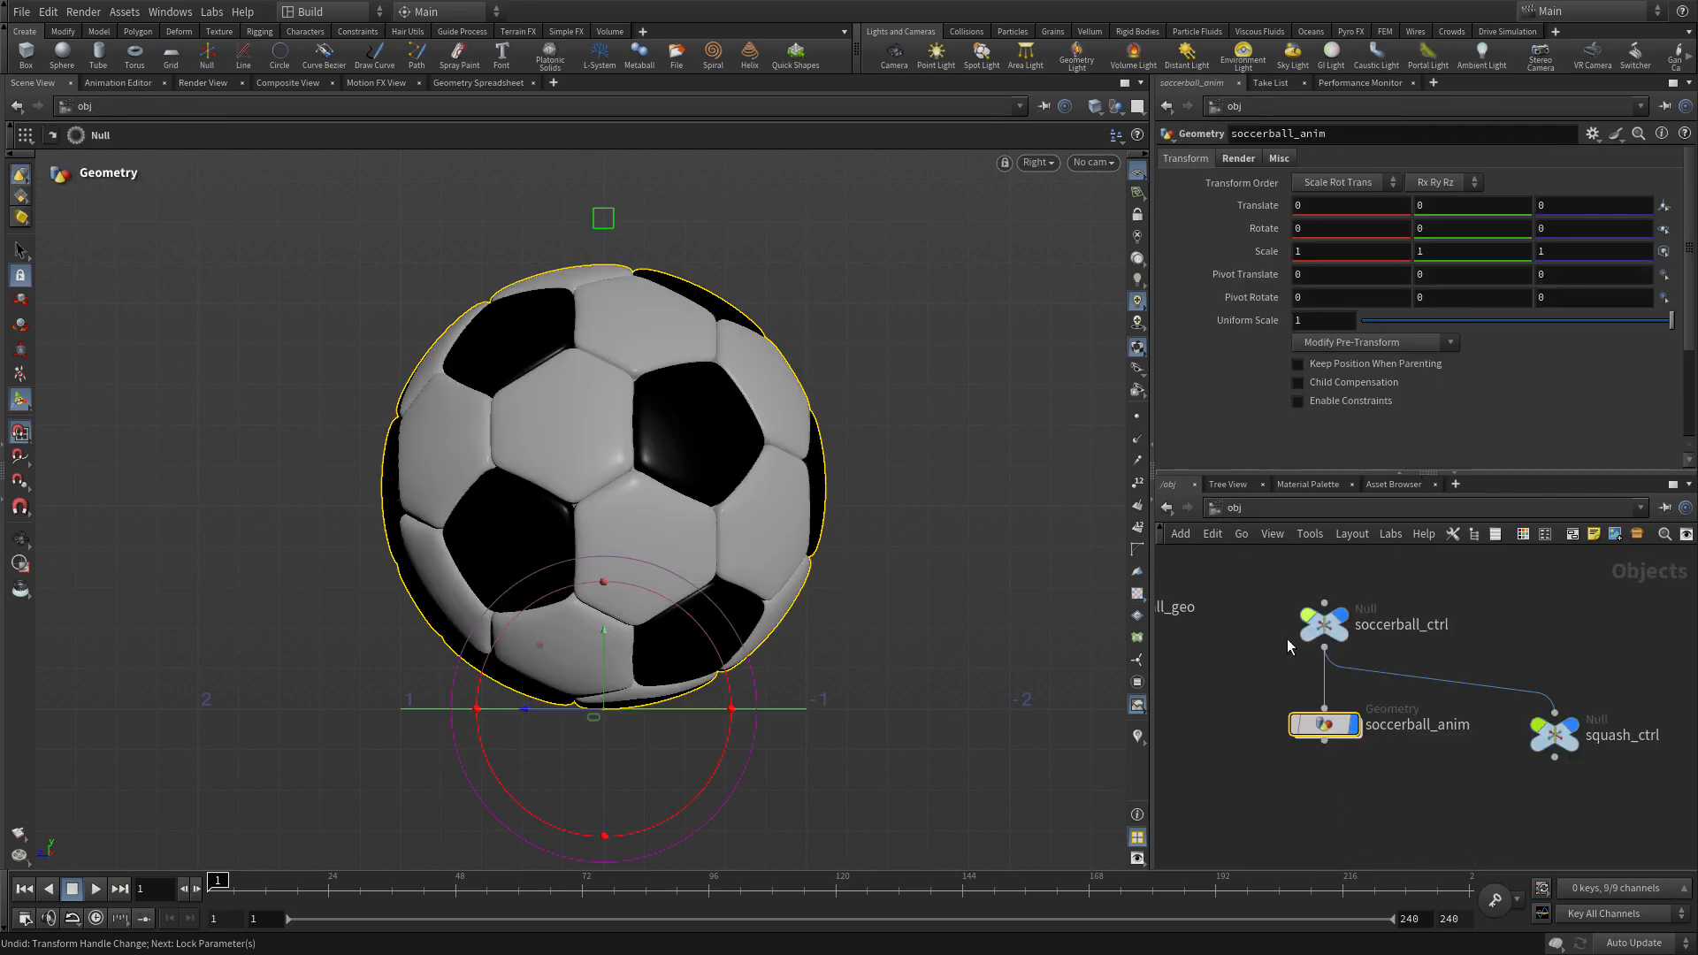
Select squash_ctrl in the viewport, try raising it about 0.15 to stretch the ball, and undo the move.
left_click(21, 251)
left_click(640, 237)
left_click(607, 223)
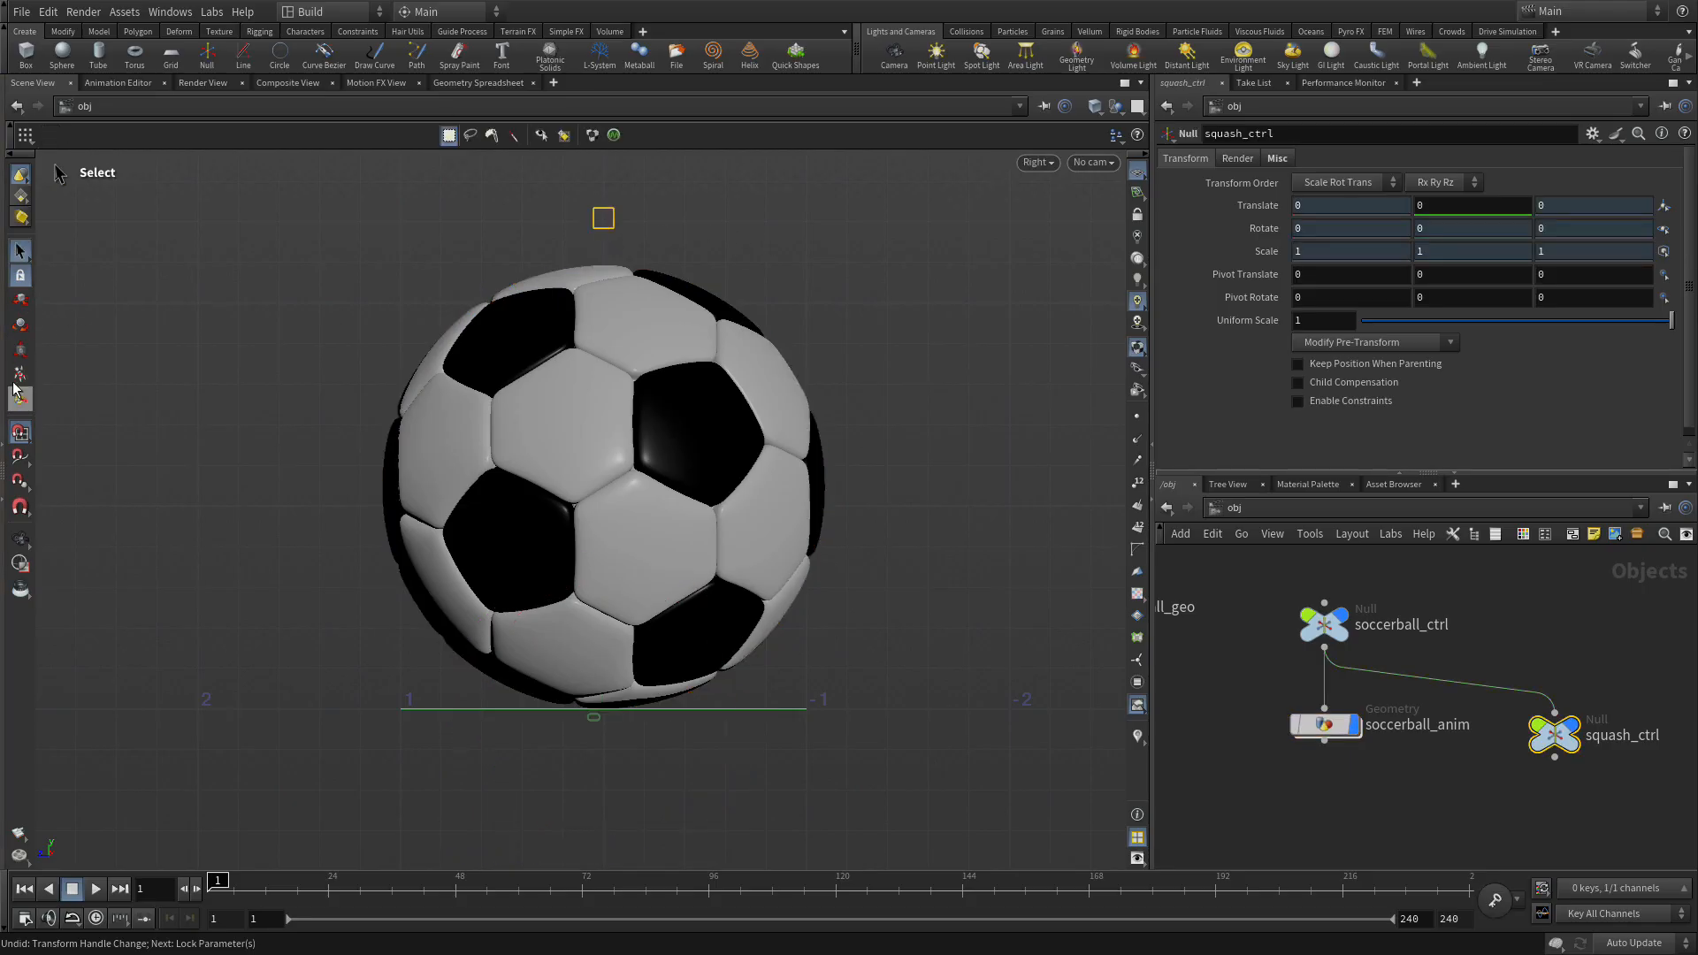
left_click(21, 300)
key("t")
mouse_move(608, 186)
left_mouse_down()
mouse_move(585, 405)
mouse_move(590, 163)
mouse_move(619, 111)
mouse_move(612, 370)
mouse_move(628, 109)
mouse_move(650, 241)
mouse_move(629, 259)
mouse_move(630, 187)
left_mouse_up()
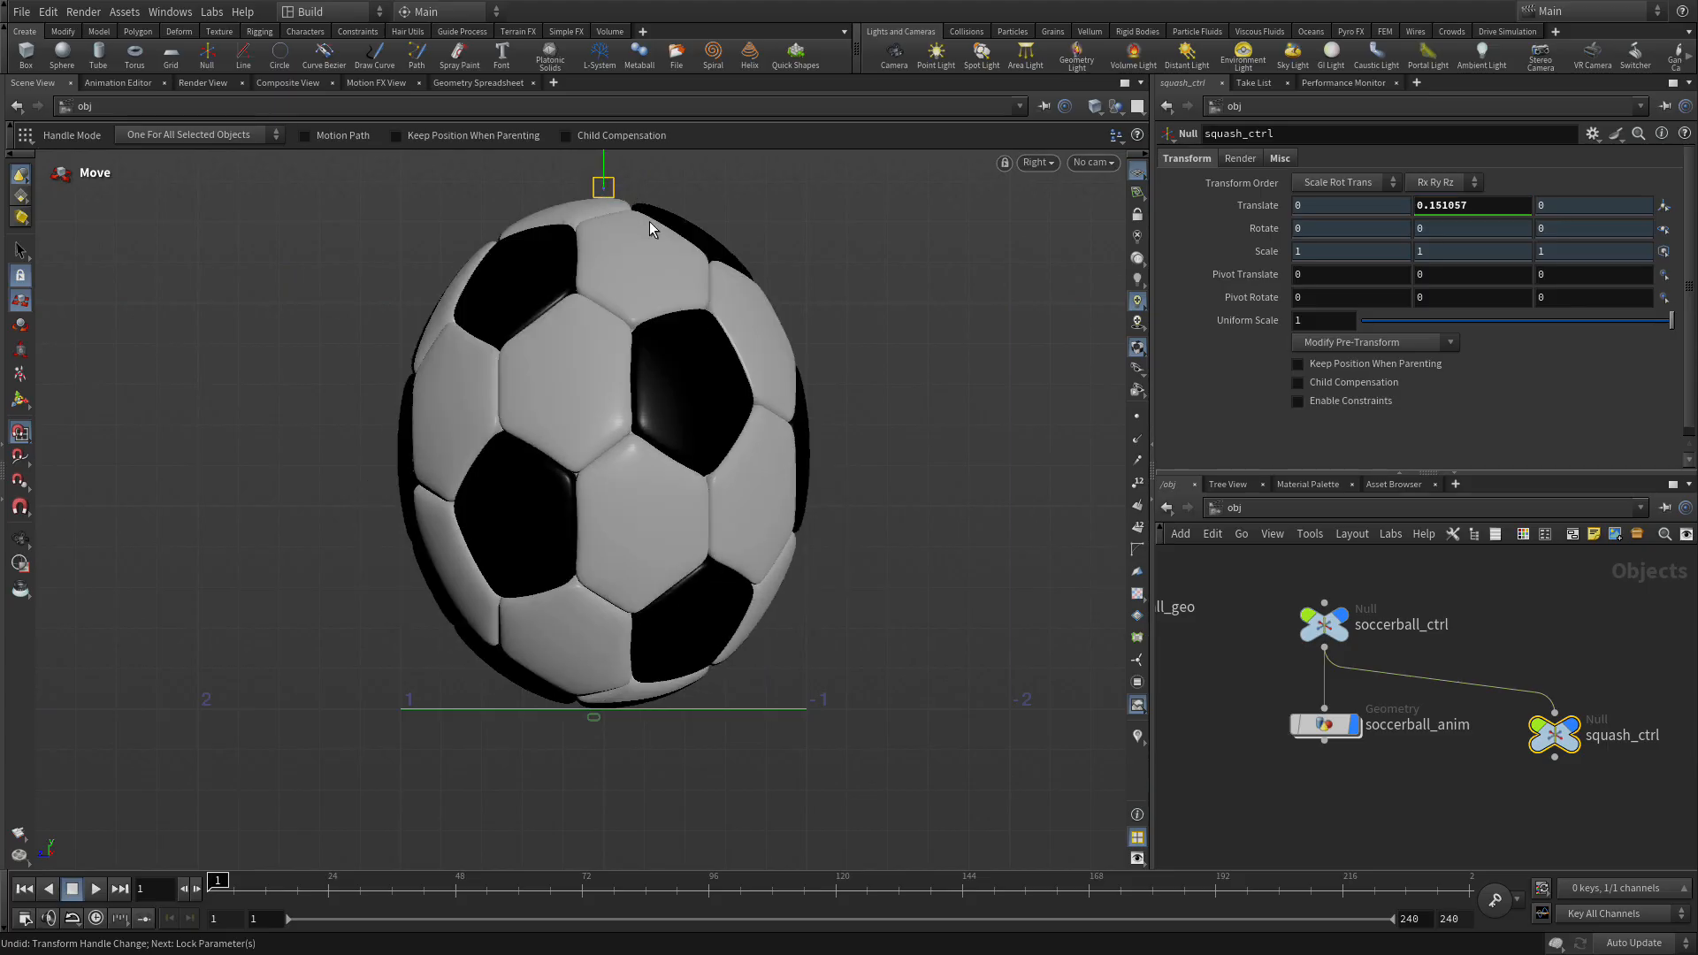
key("ctrl+z")
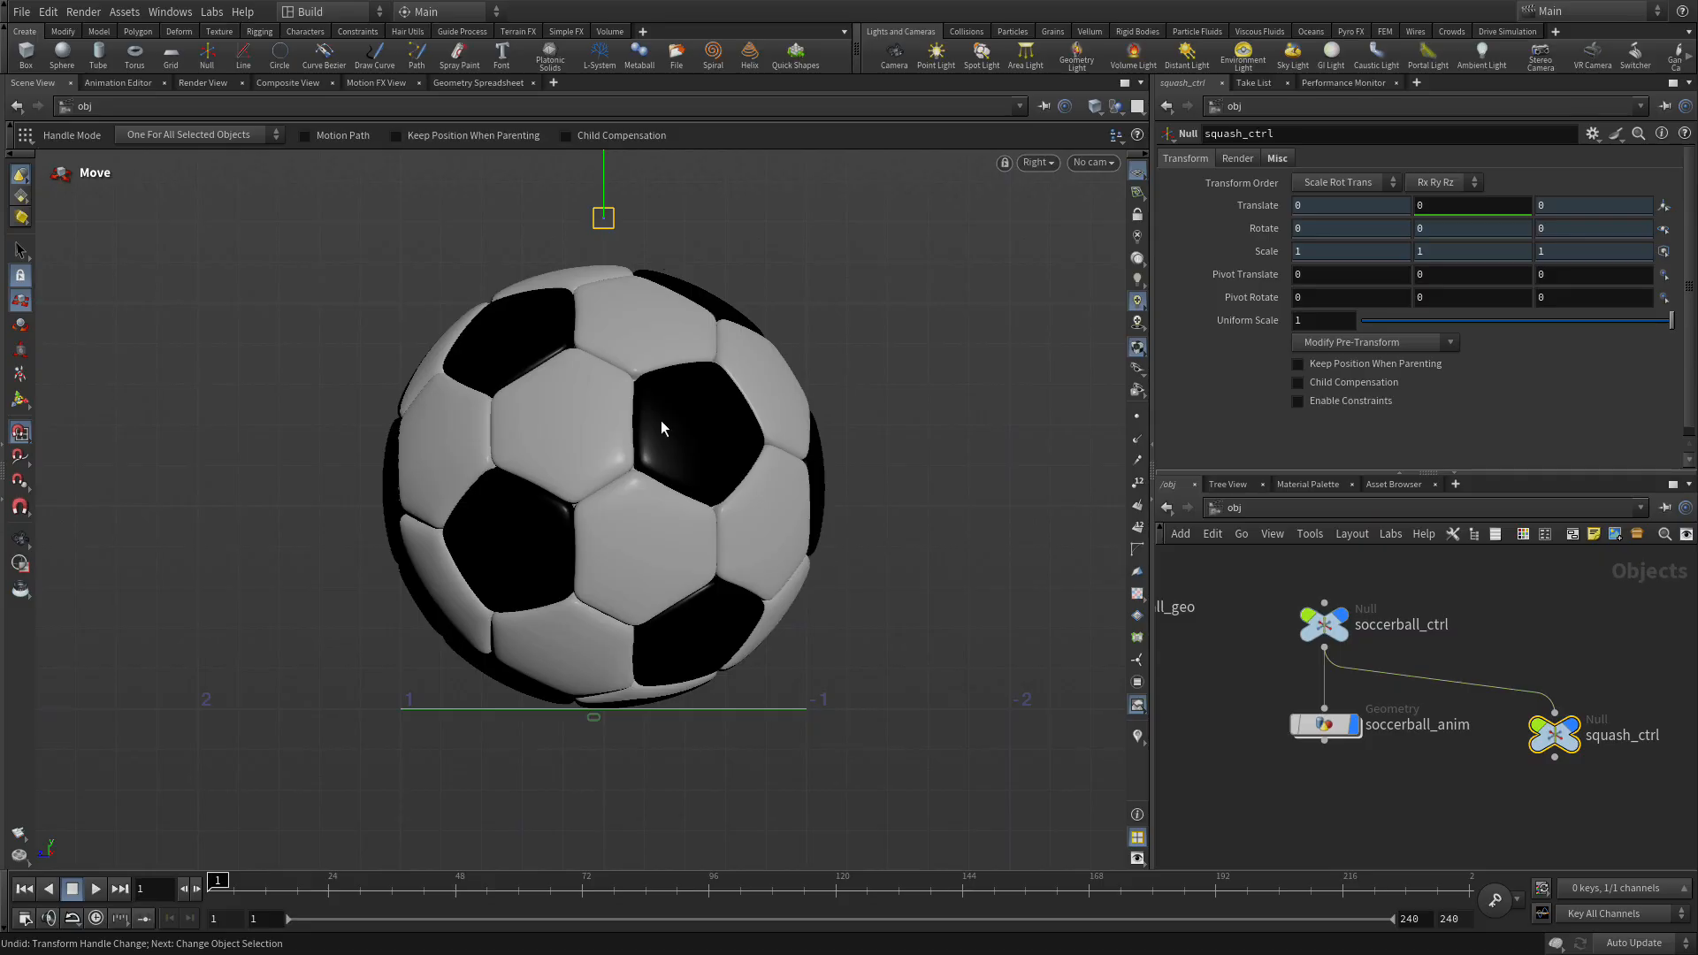
Switch the viewport to the perspective view and move soccerball_ctrl along X to 1.6.
key("space+b")
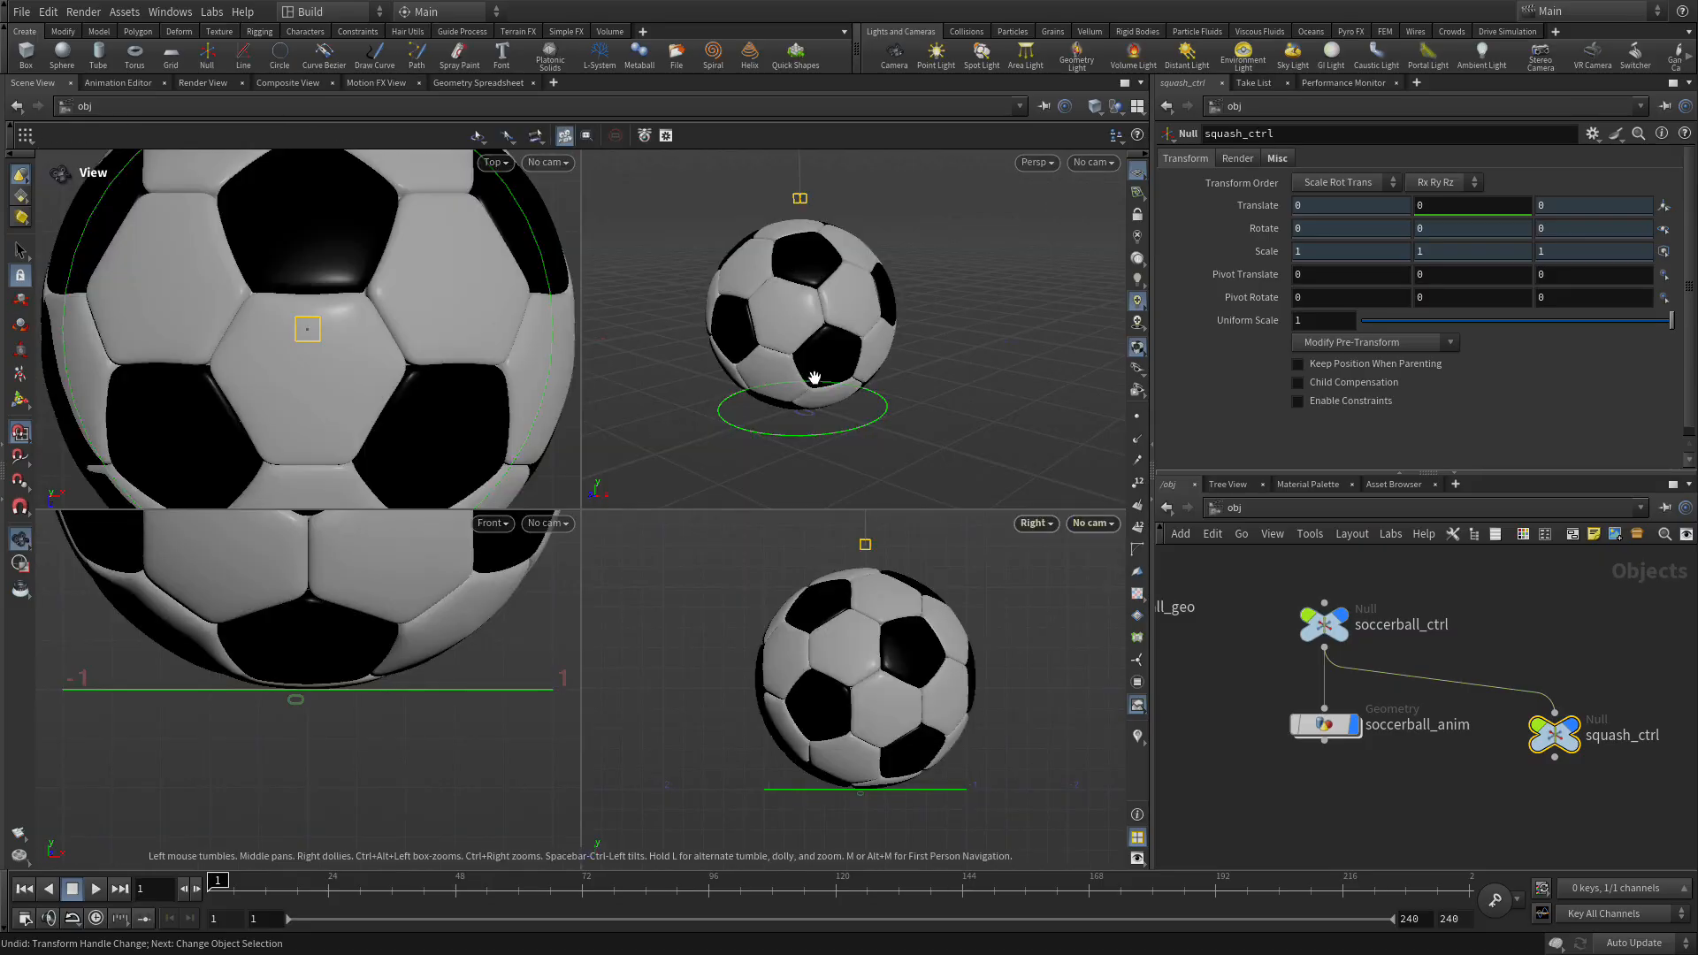
key("space+b")
right_click_drag(825, 372, 890, 527)
middle_click_drag(891, 527, 675, 482)
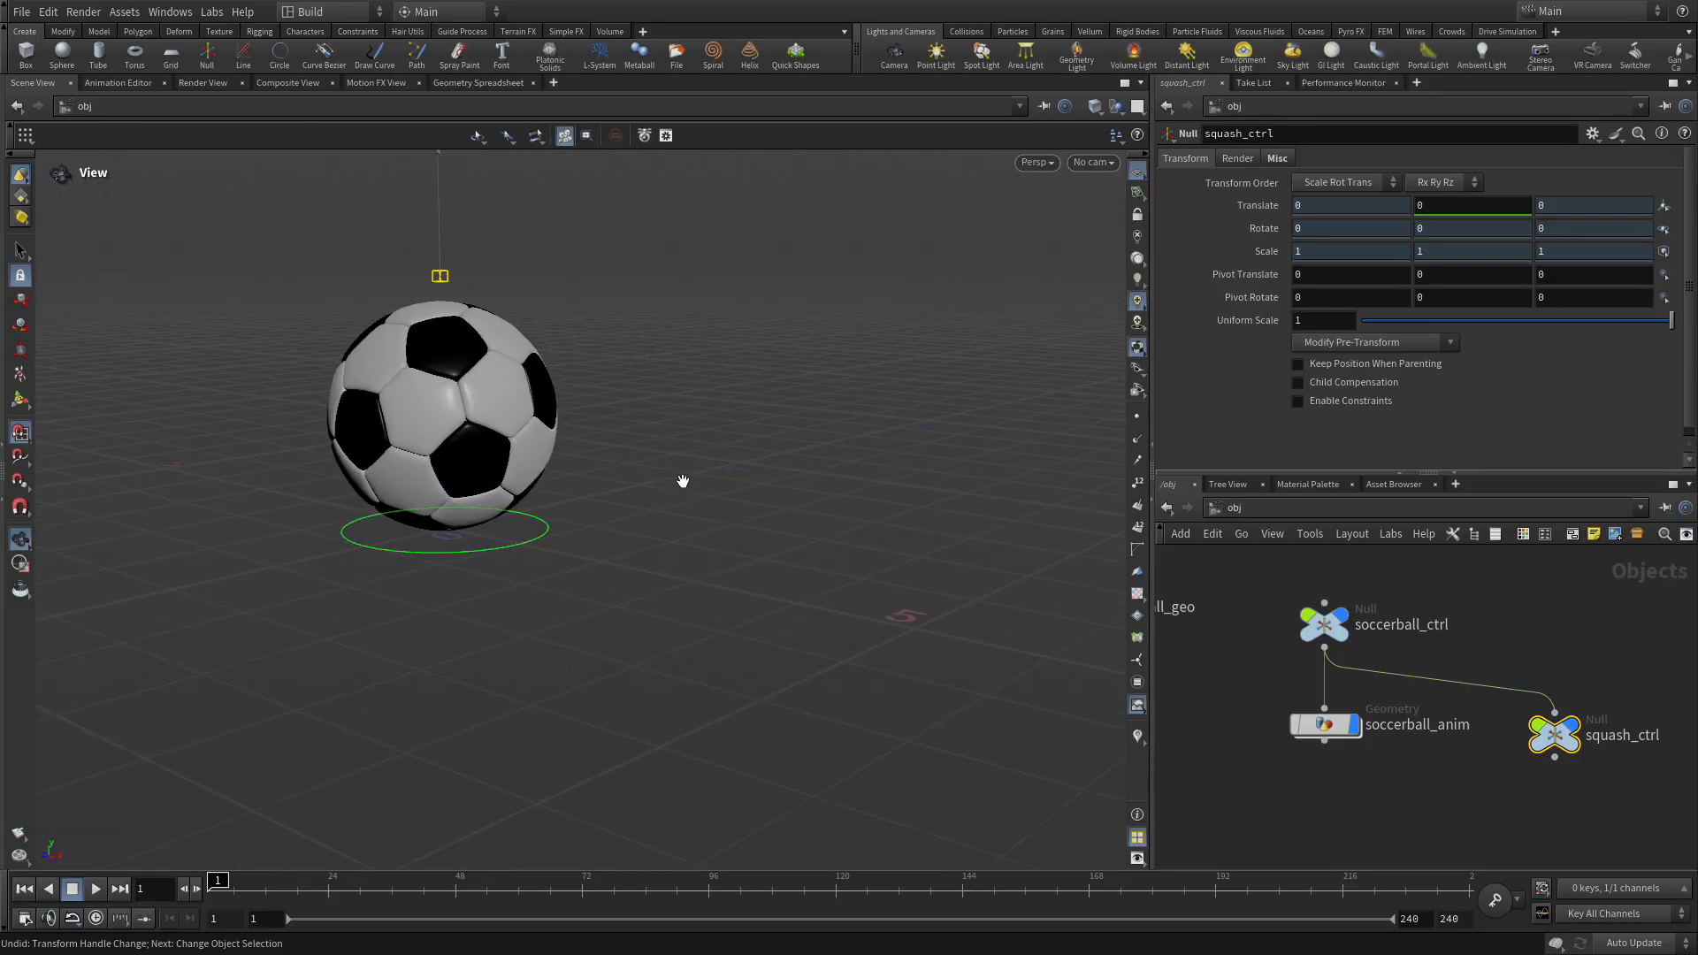
middle_click_drag(762, 542, 652, 496)
key("t")
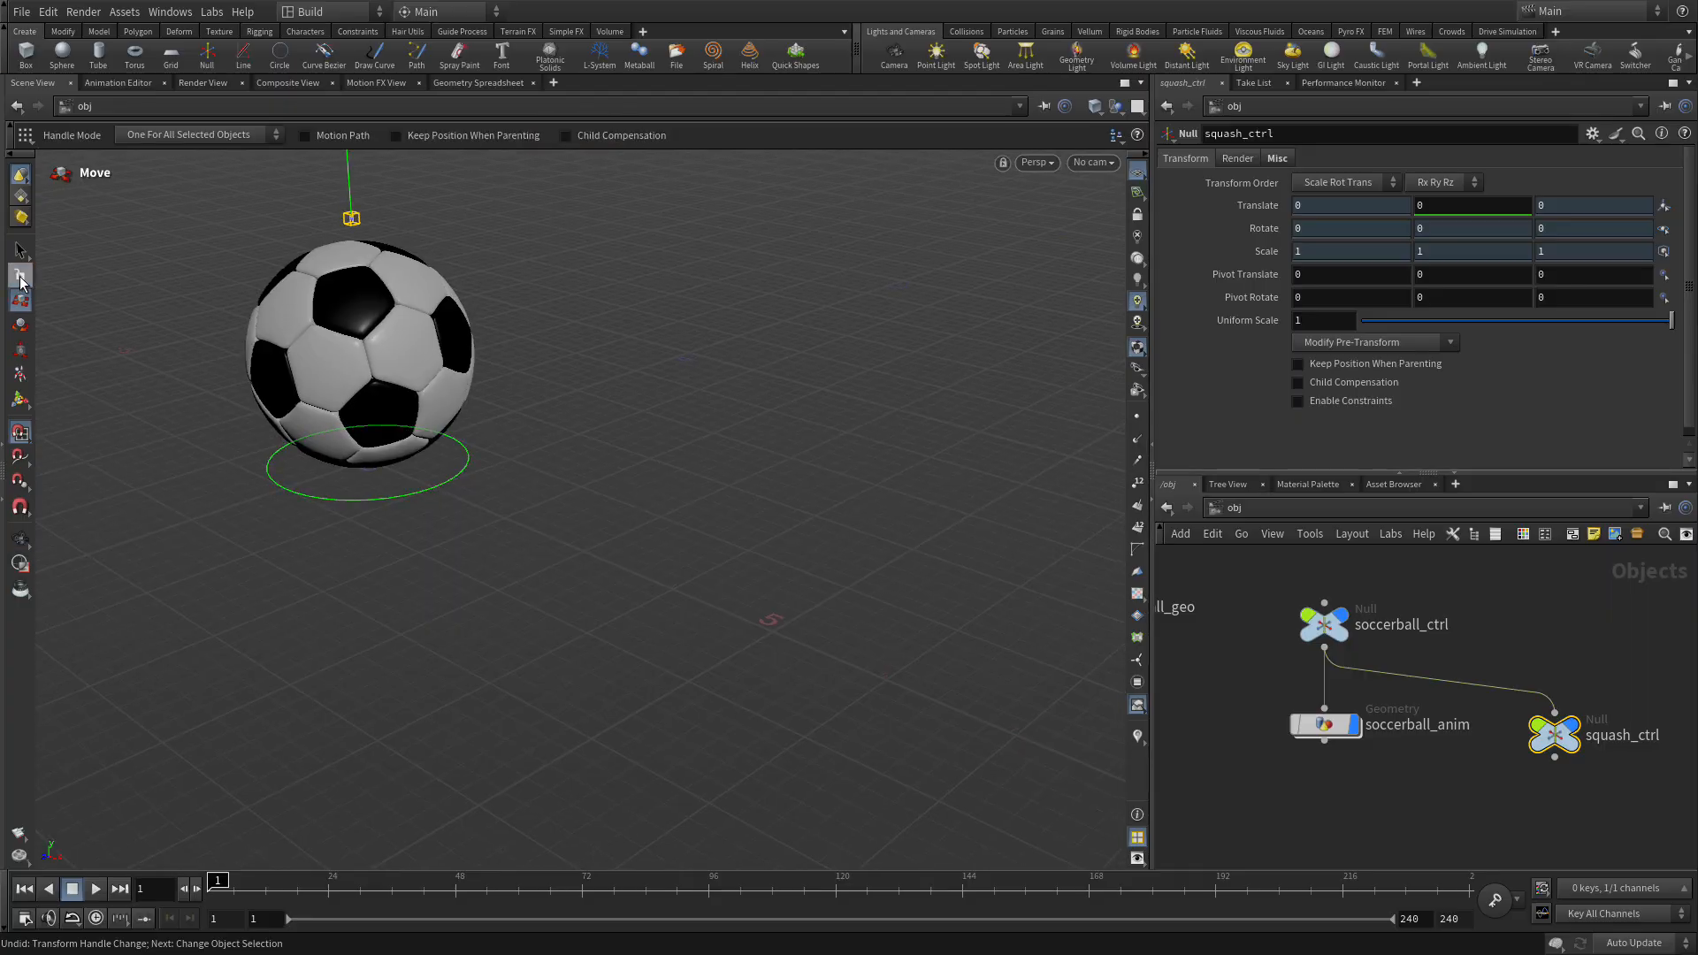
left_click(426, 495)
left_click_drag(439, 497, 357, 543)
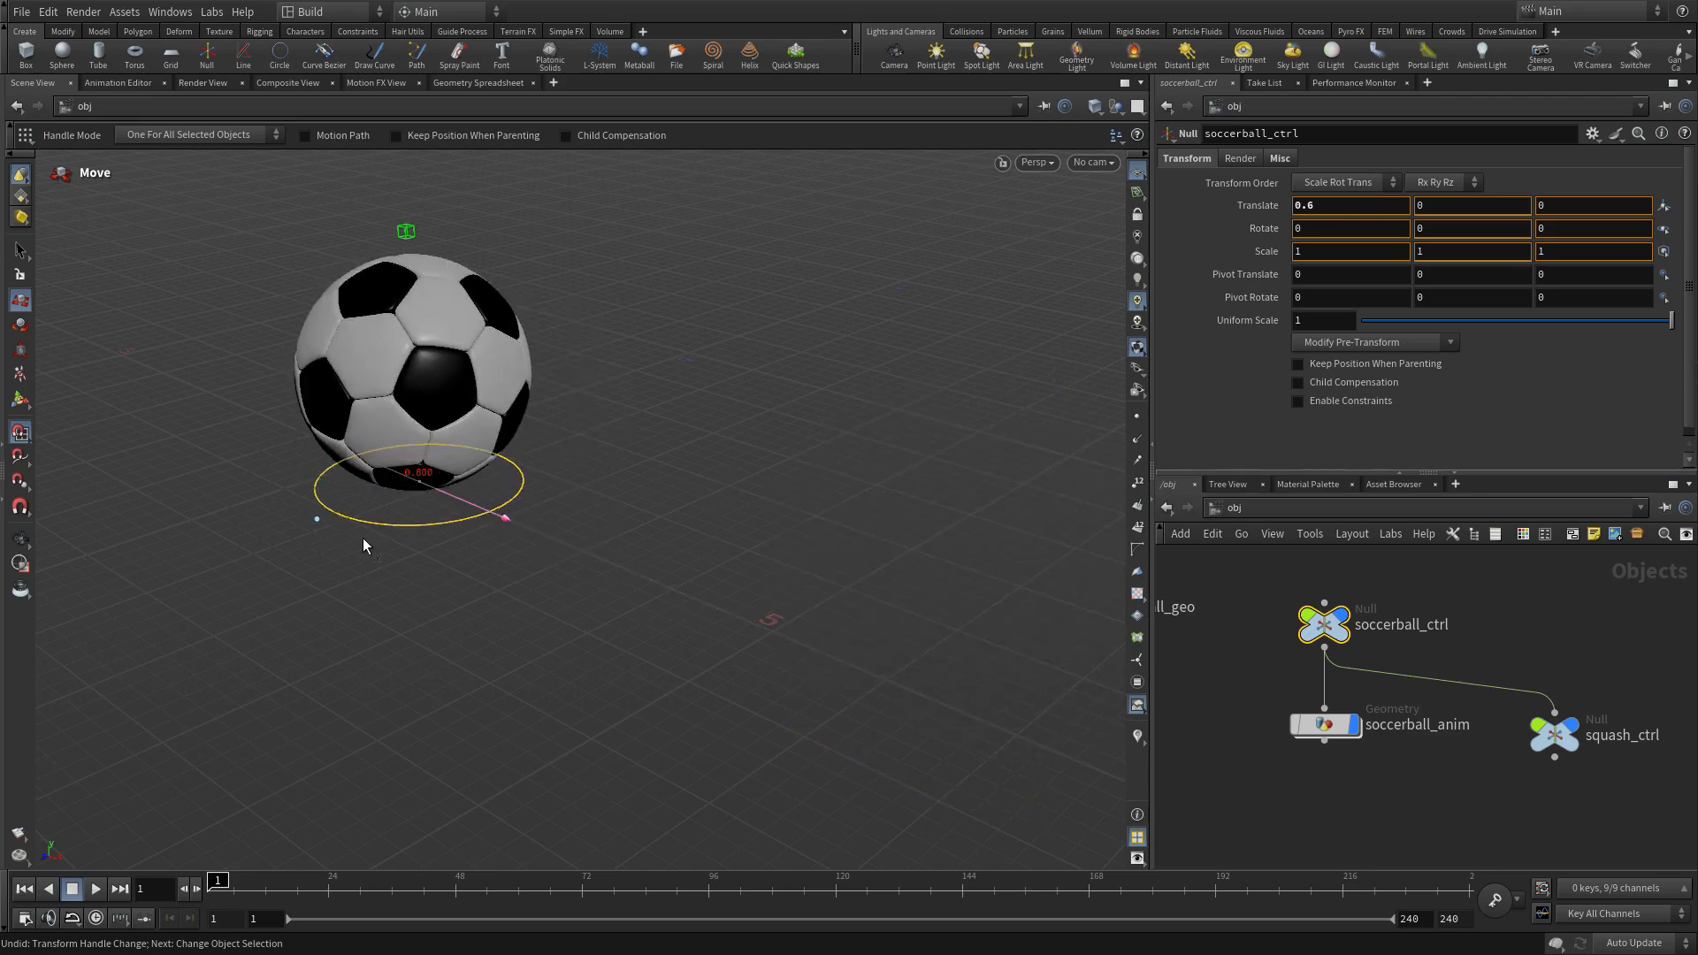
Try squashing and stretching the ball by moving squash_ctrl vertically, and reset its Y Translate to 0.
left_click(465, 245)
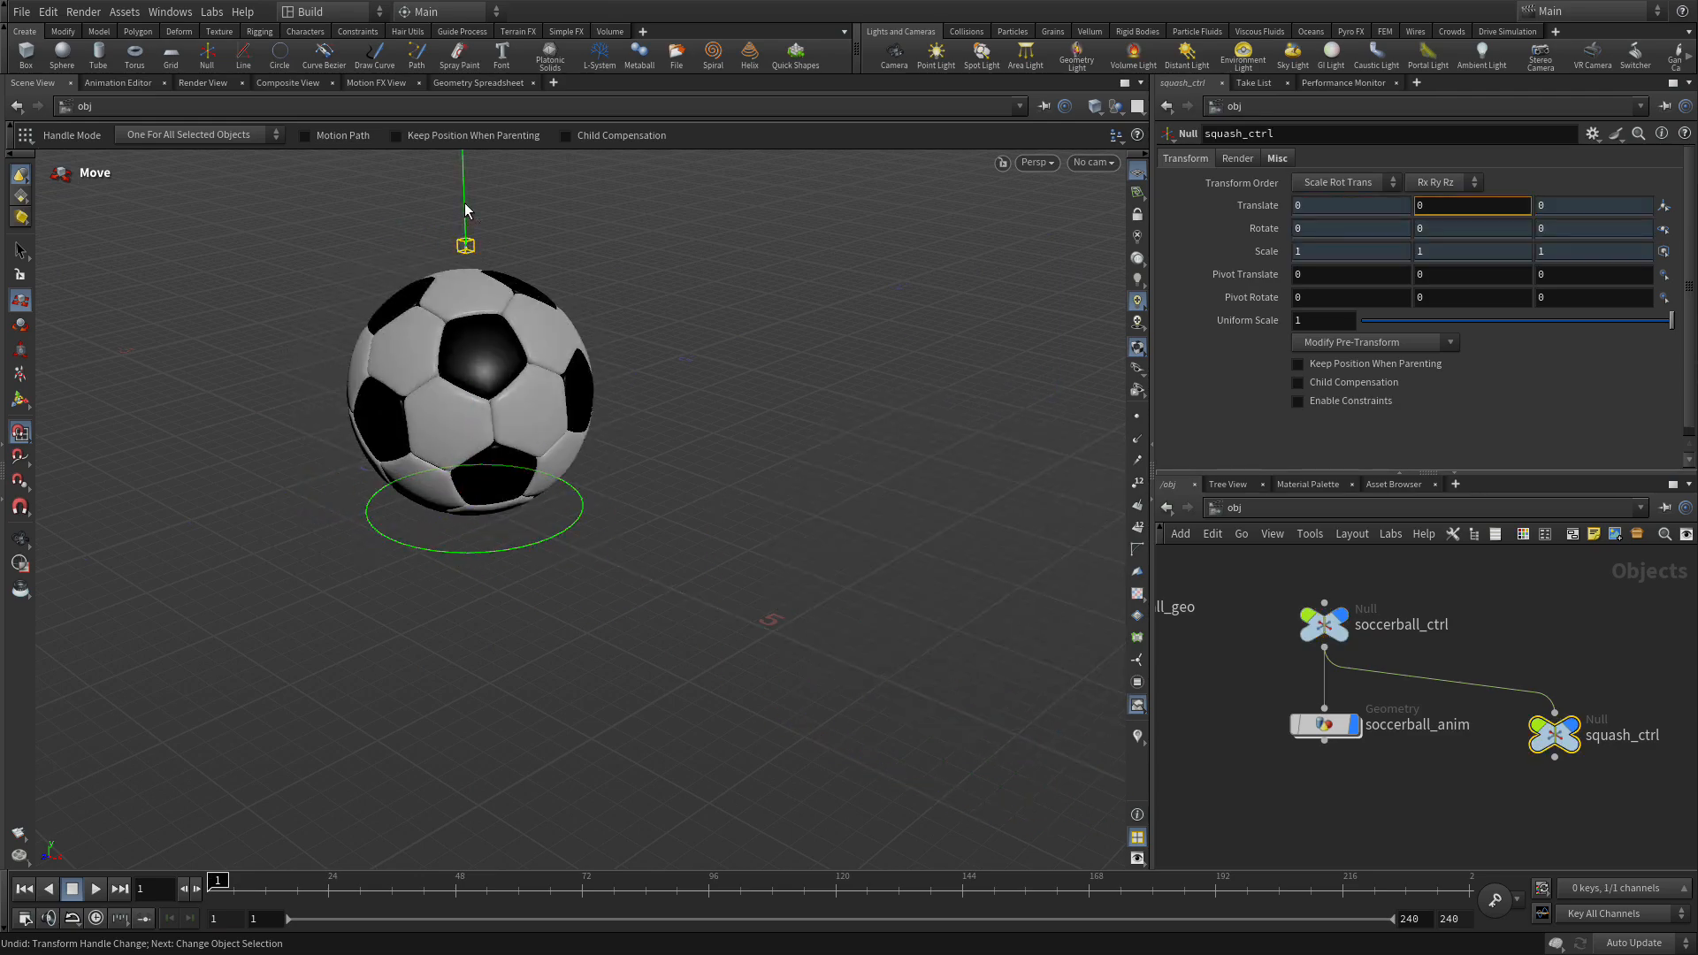
left_click_drag(465, 210, 454, 306)
left_click_drag(652, 438, 669, 441)
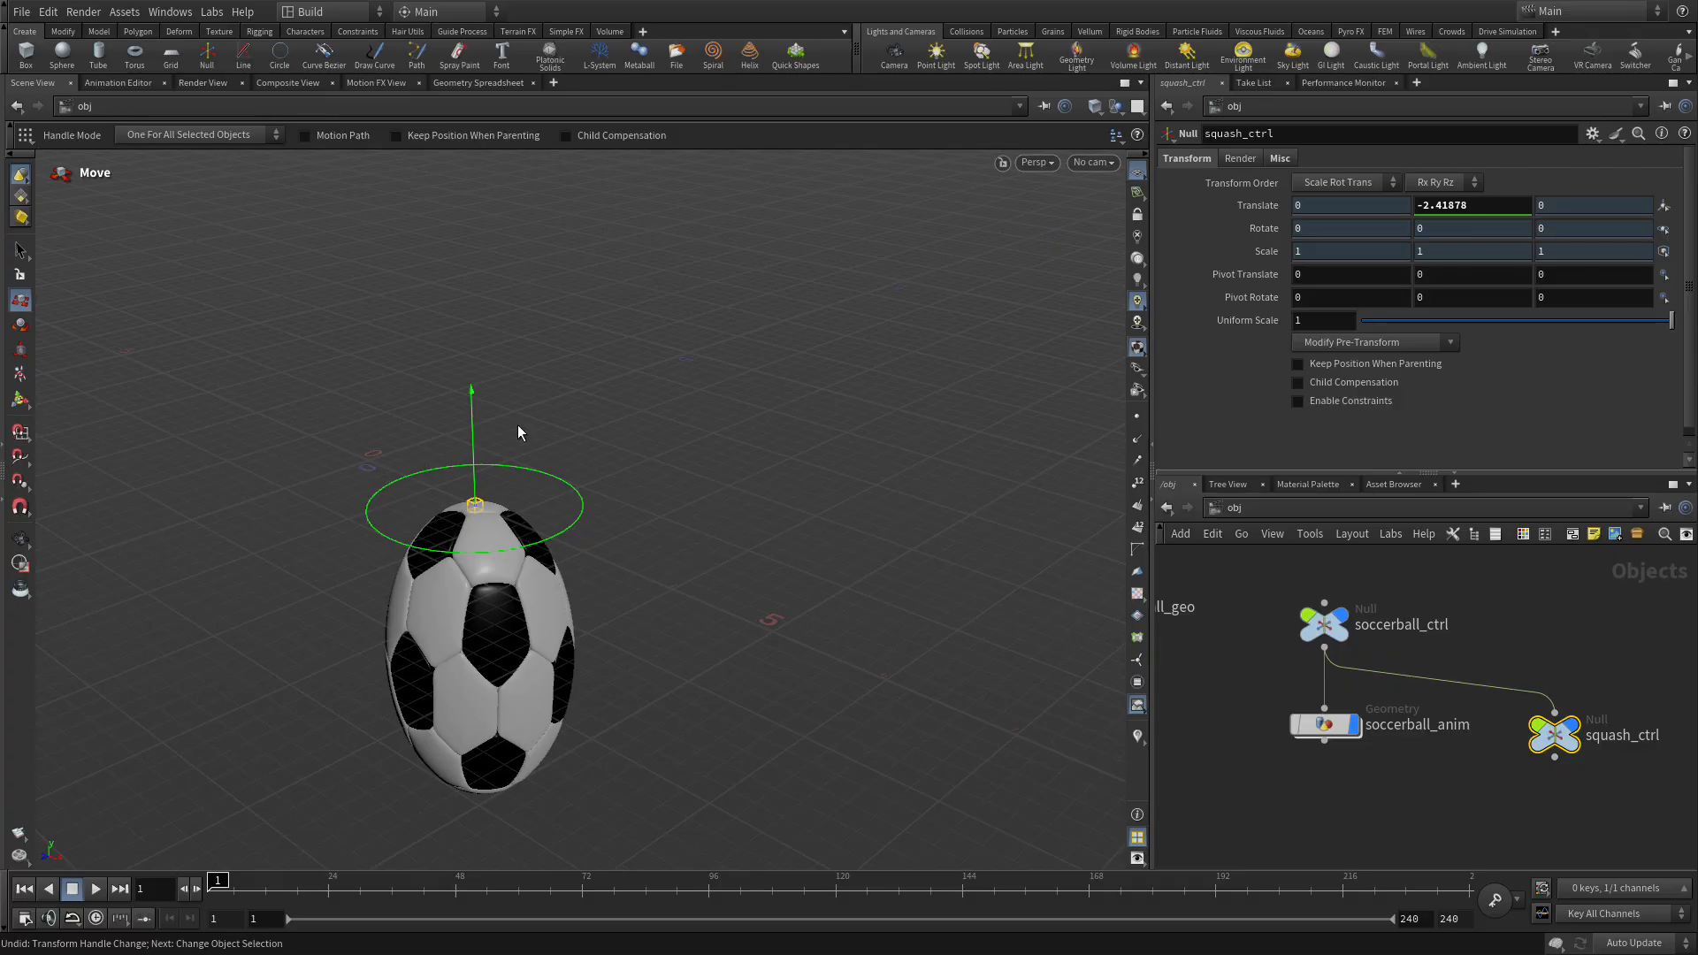
left_click_drag(471, 433, 459, 178)
left_click(1450, 205)
type("9")
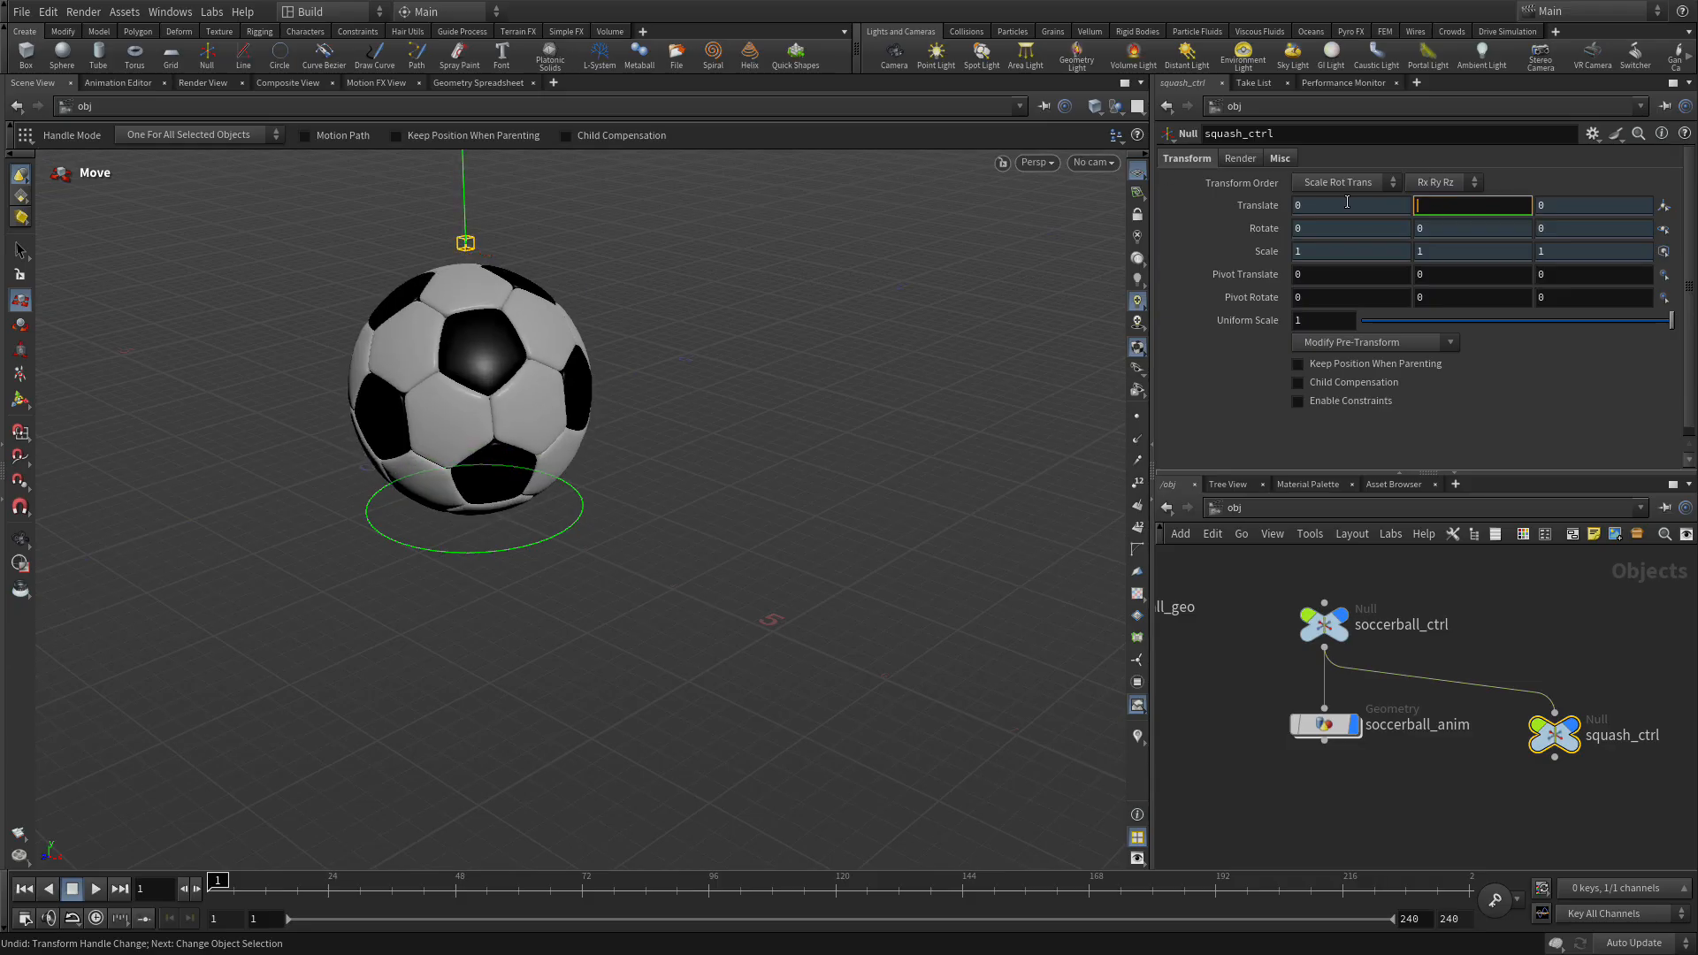
key("Return")
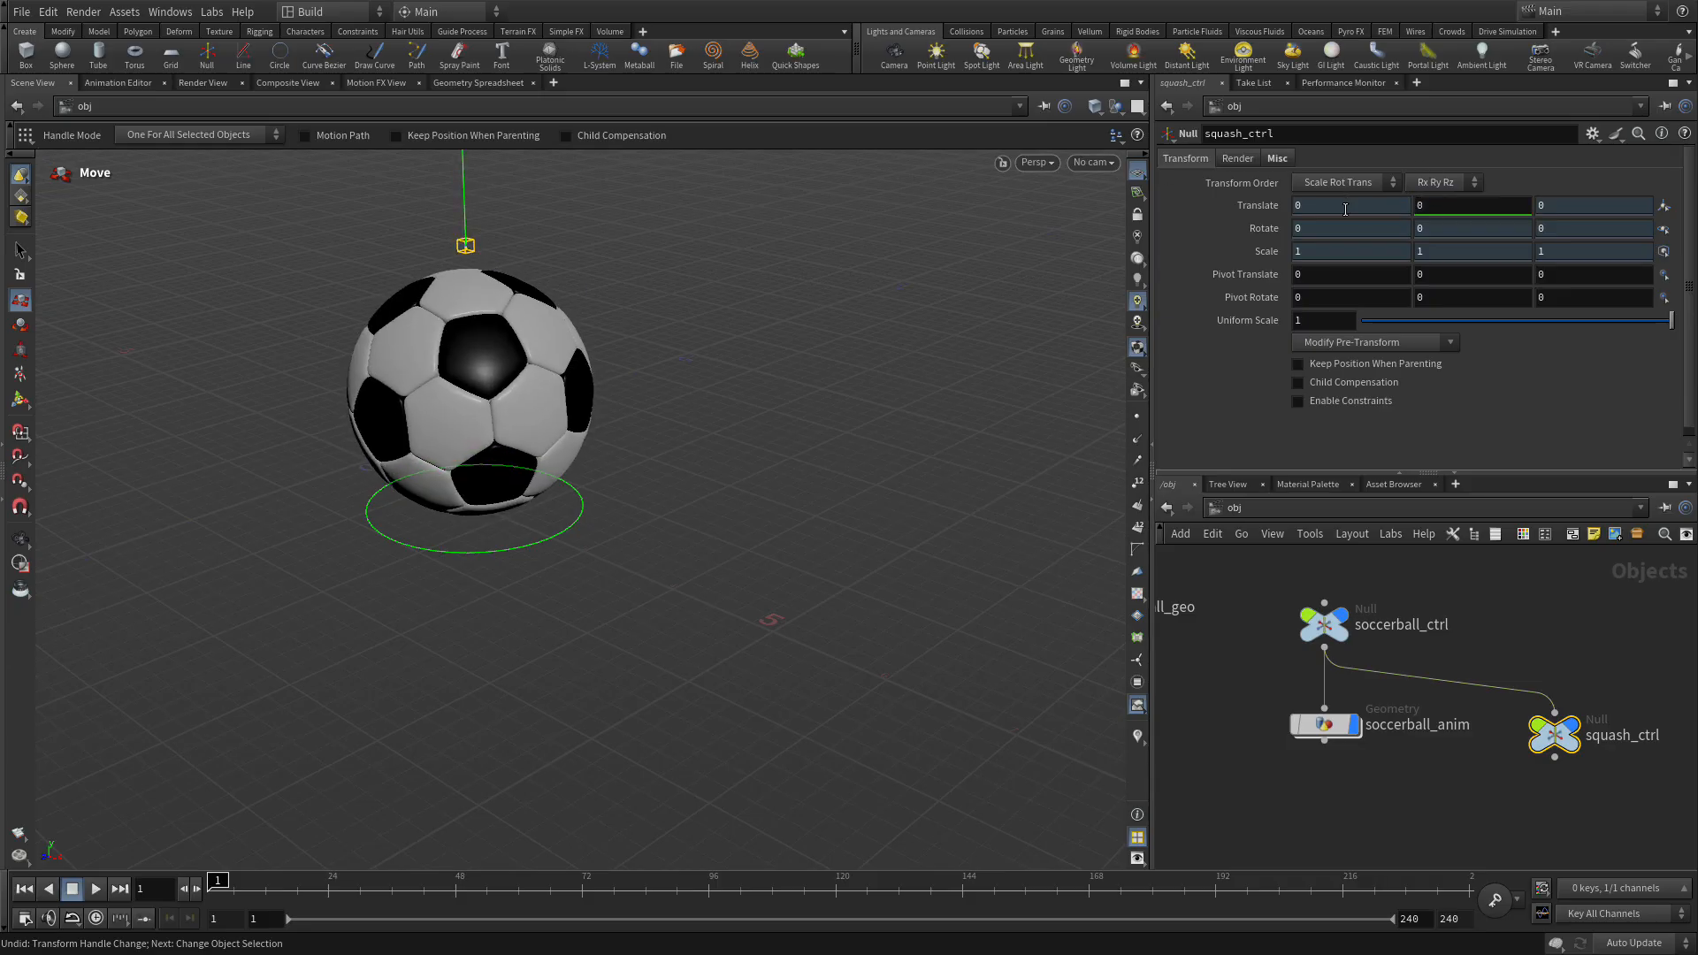
Select soccerball_ctrl and lock its Z Translate value.
left_click(557, 544)
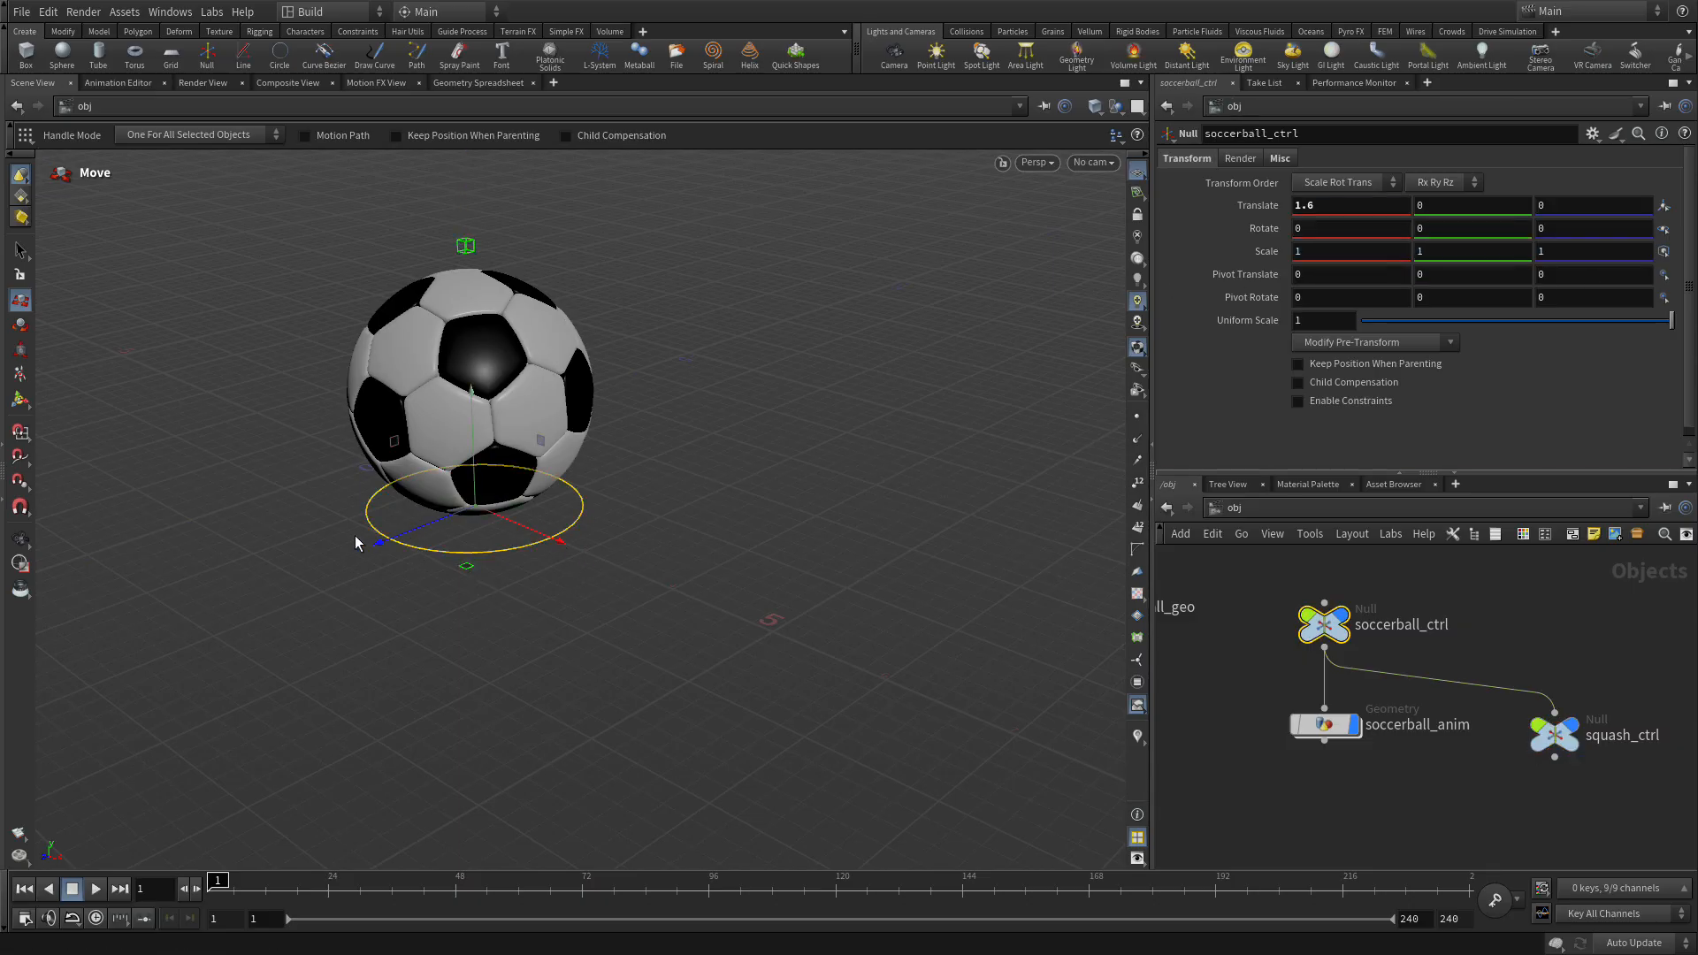
right_click(1559, 206)
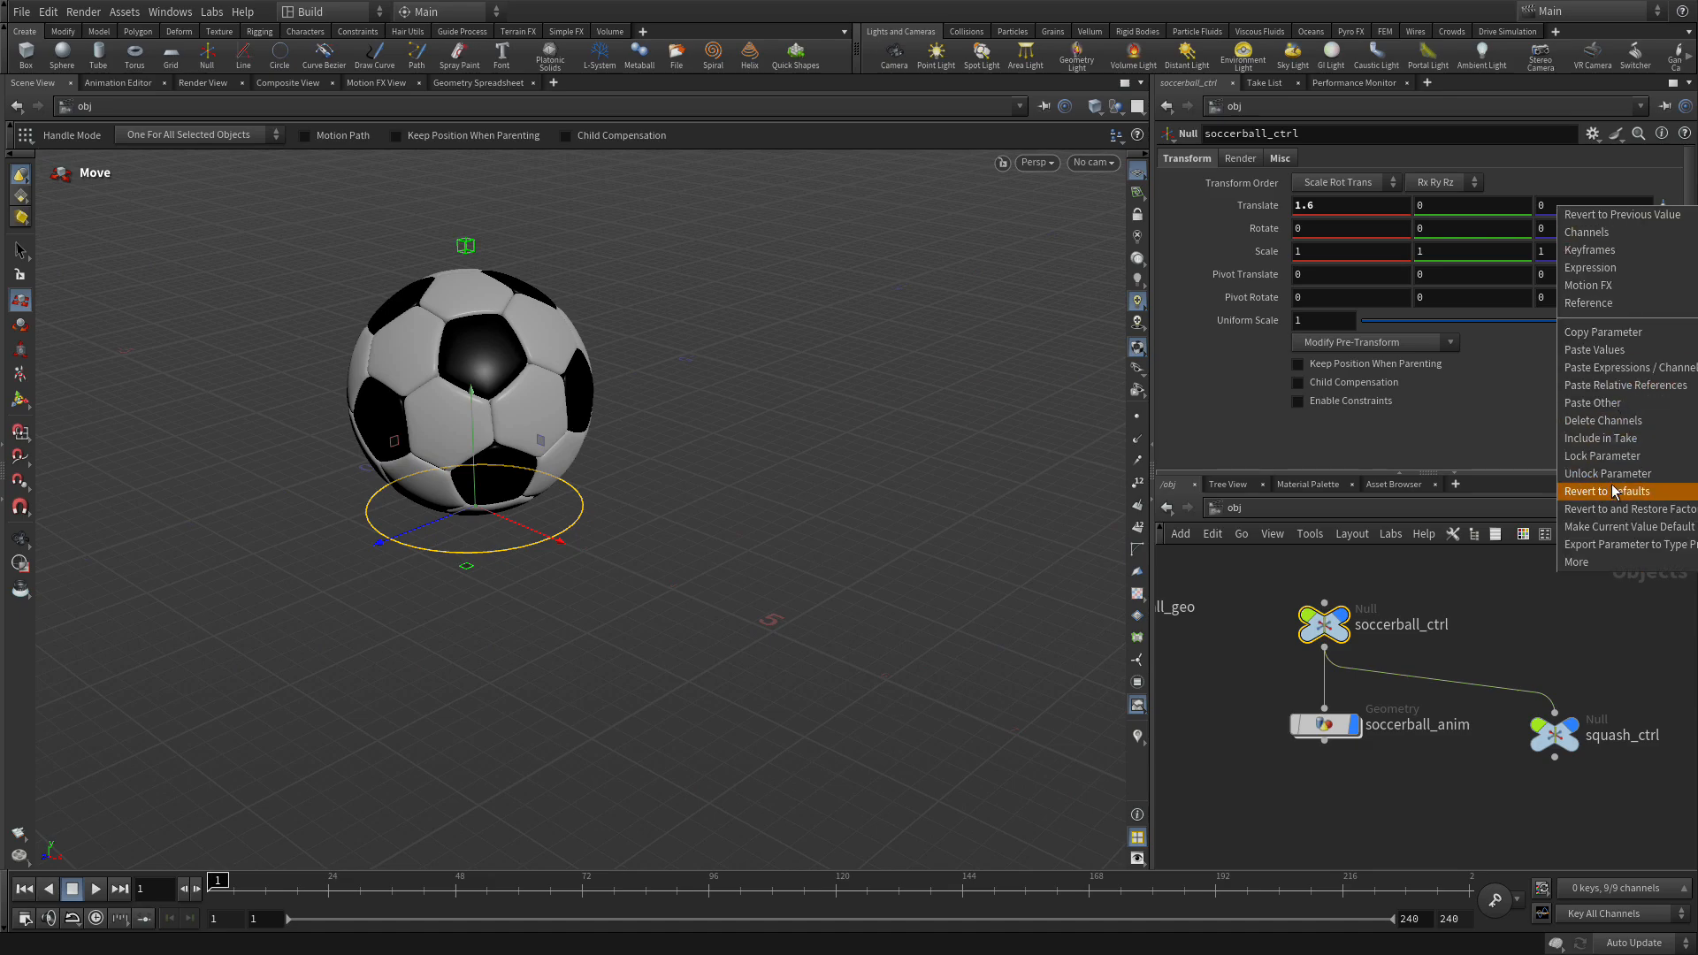
left_click(1602, 455)
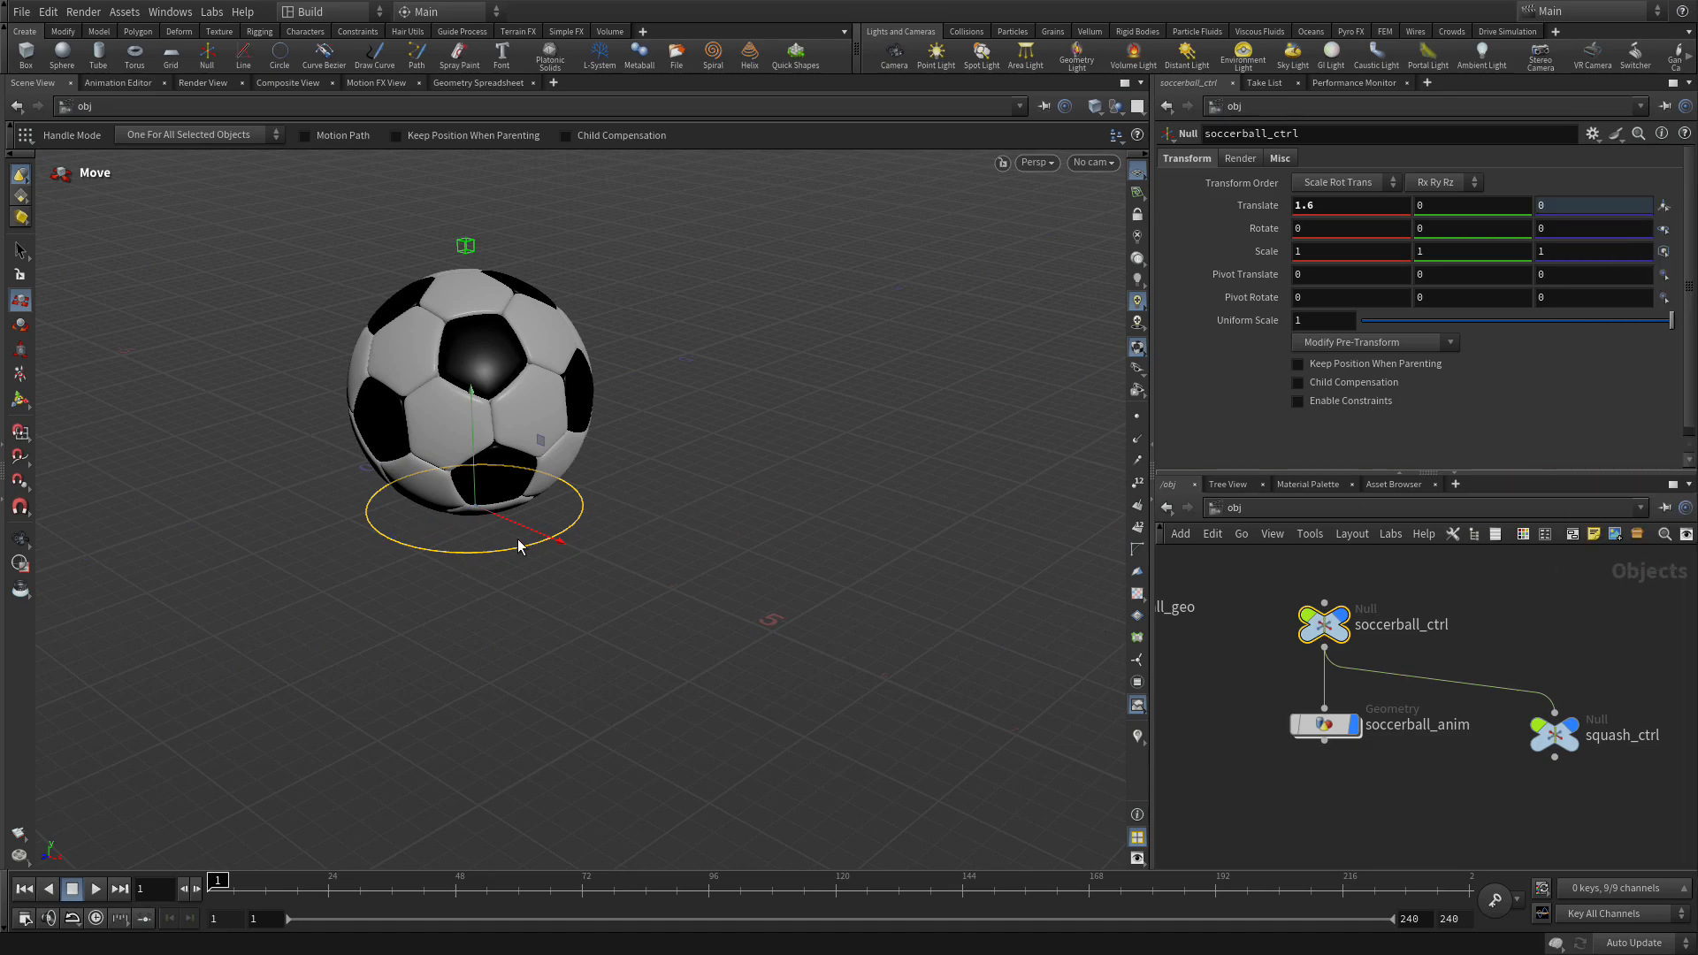
Try moving soccerball_ctrl in the XY plane to about 4.68, 1.23, and reset its X and Y Translate to 0.
left_click_drag(519, 515, 730, 431)
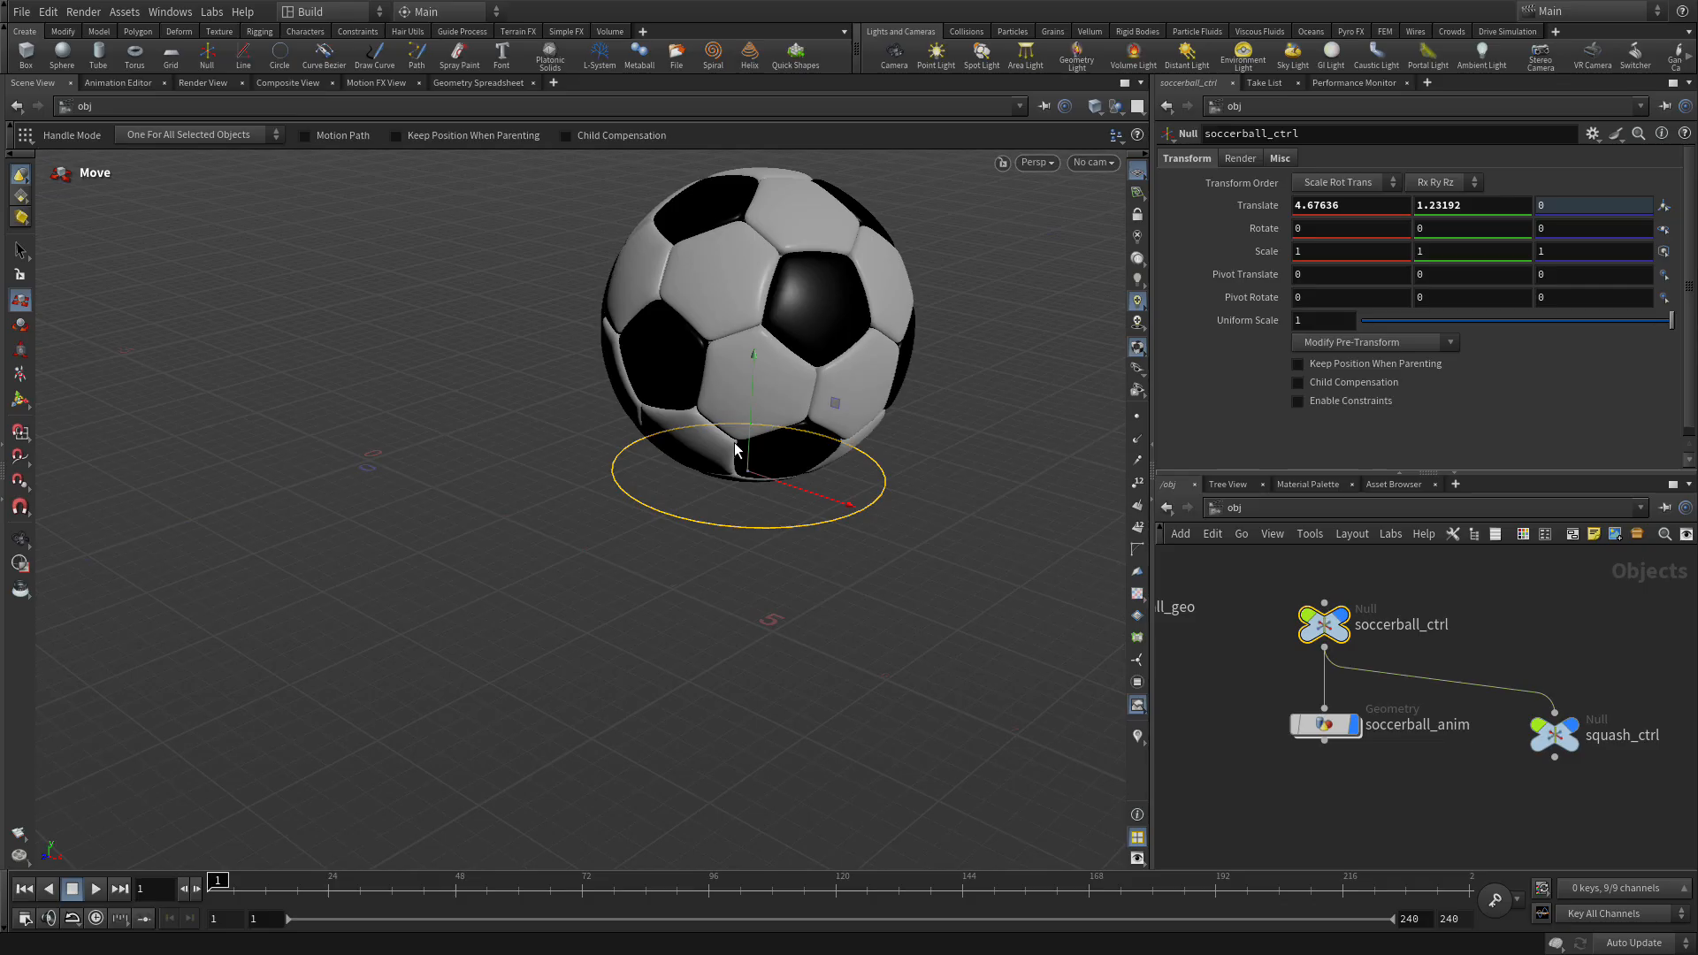
left_click(1323, 205)
type("0")
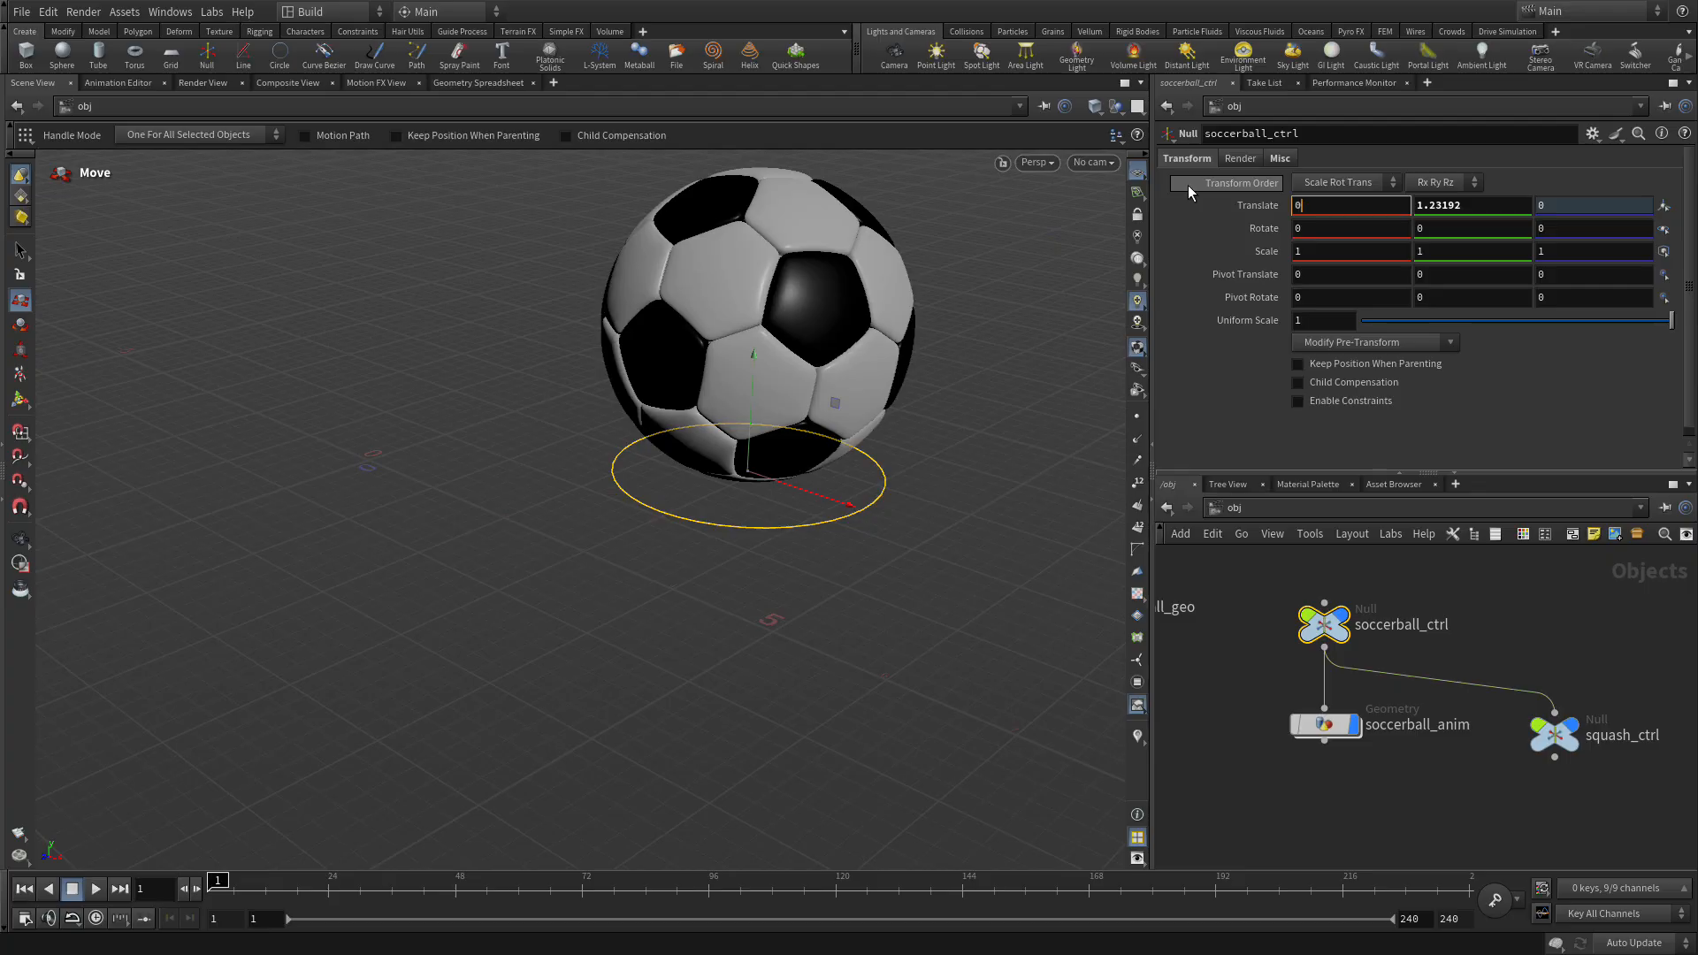
key("Tab")
type("0")
key("Tab")
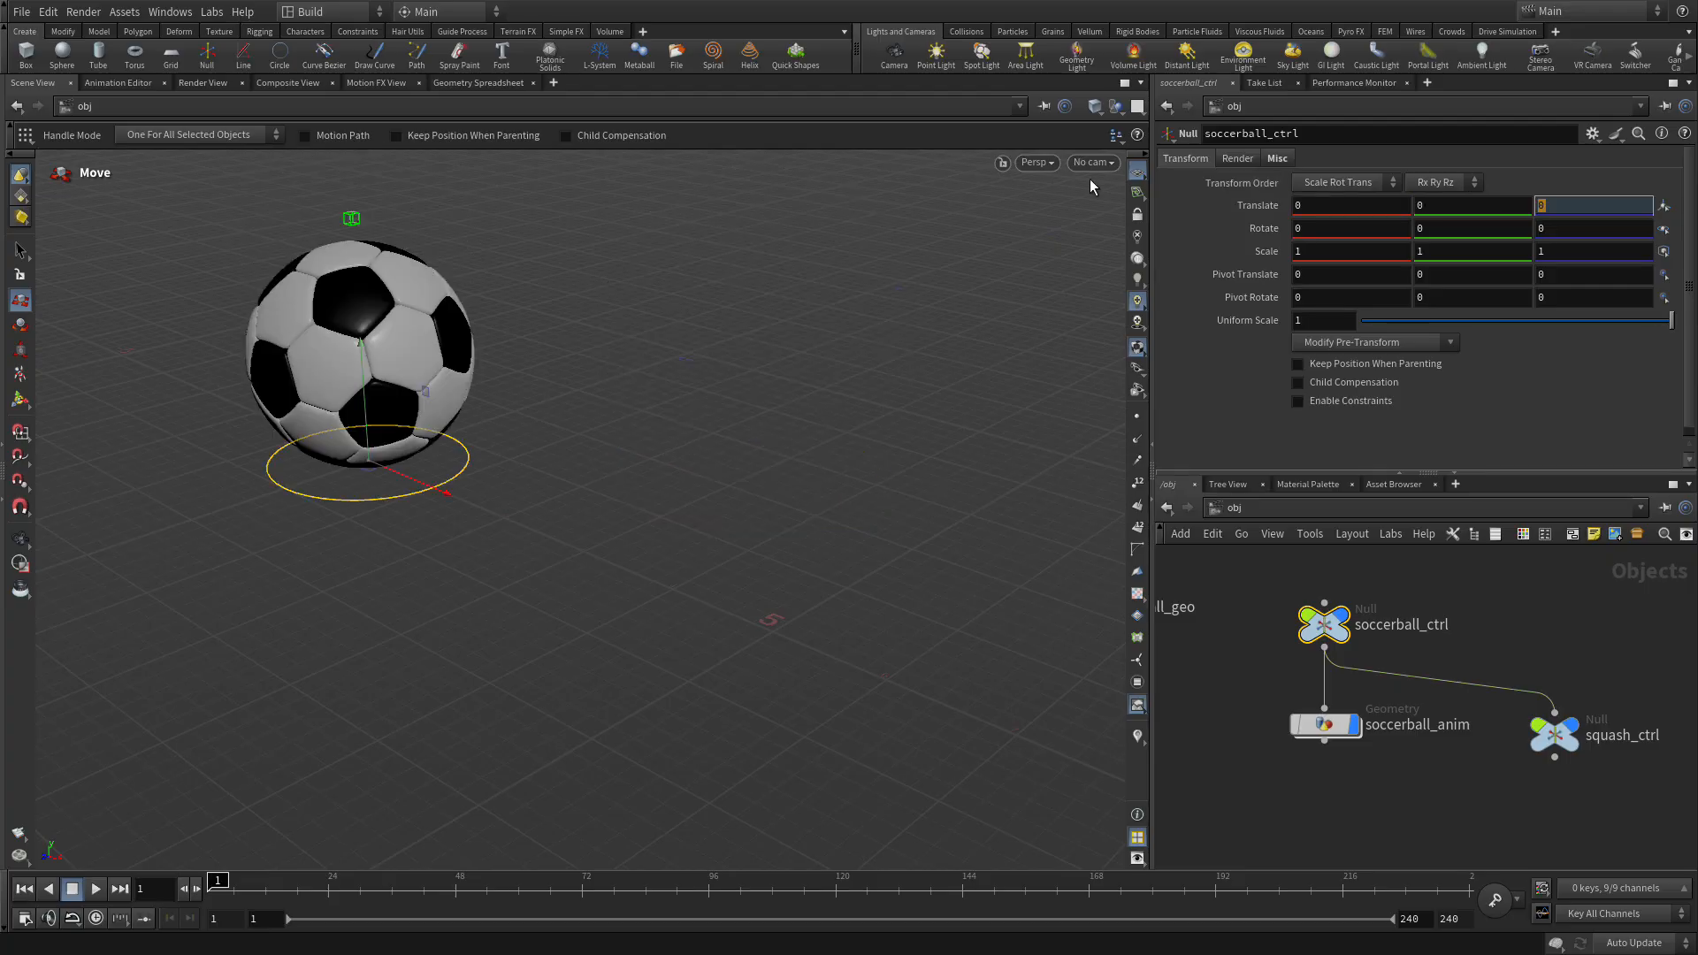
key("Return")
key("Escape")
left_click_drag(663, 431, 764, 588)
right_click_drag(763, 588, 864, 428)
middle_click_drag(872, 428, 918, 416)
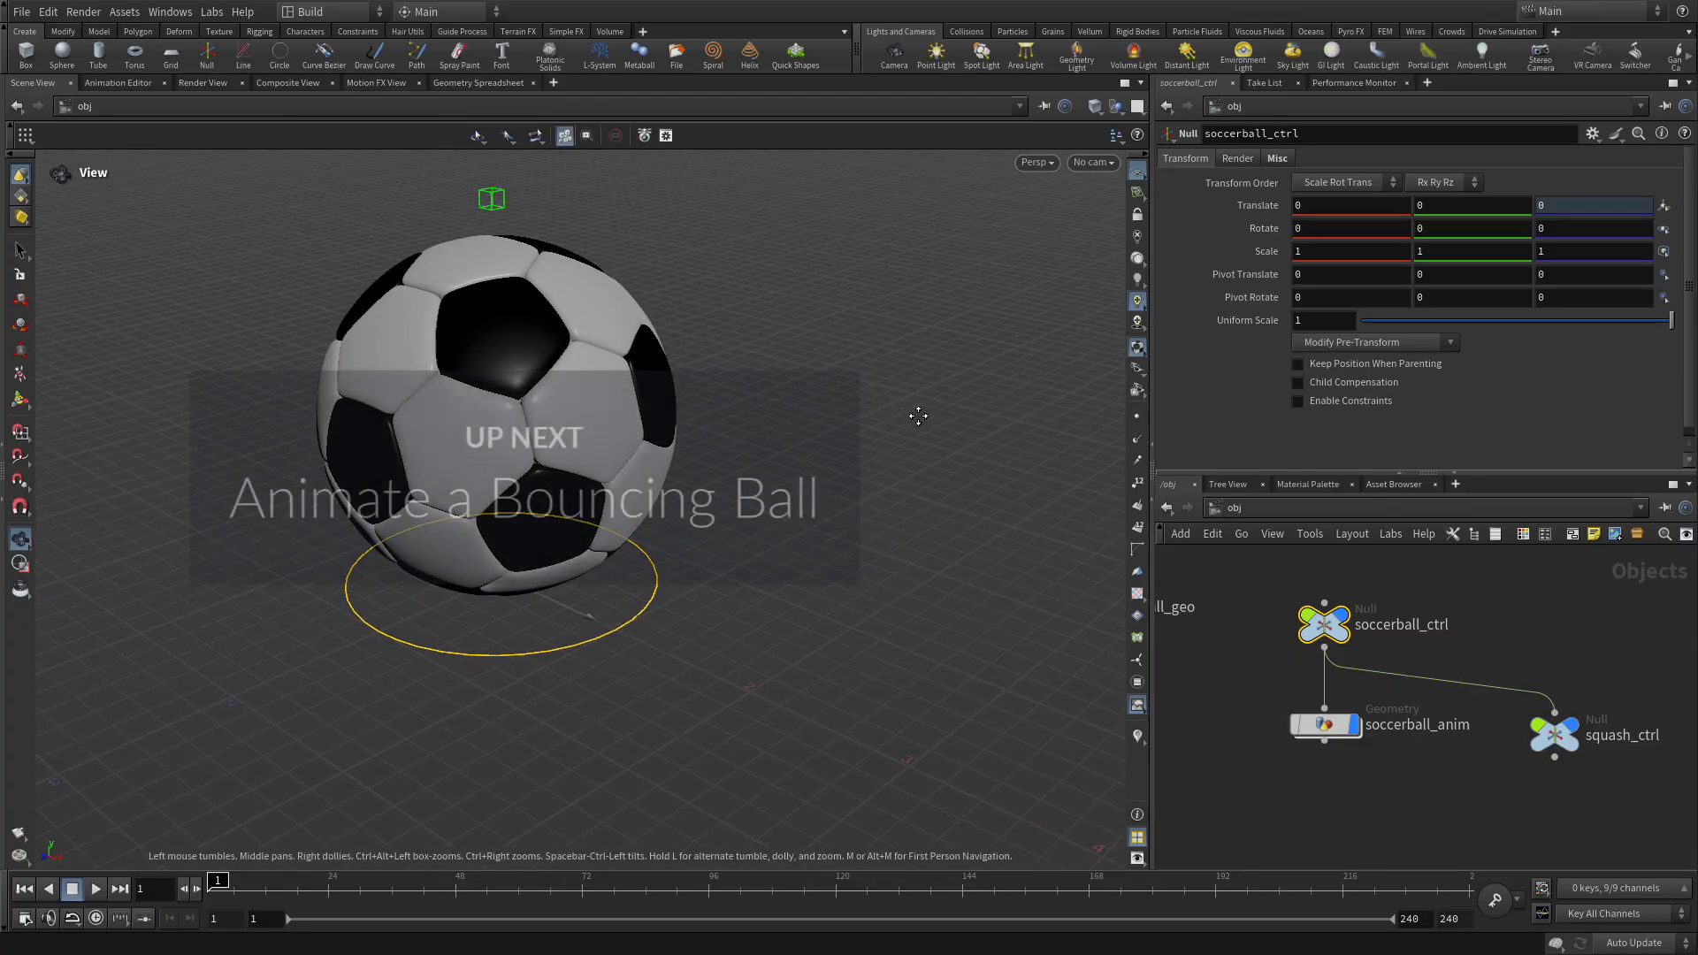
key("t")
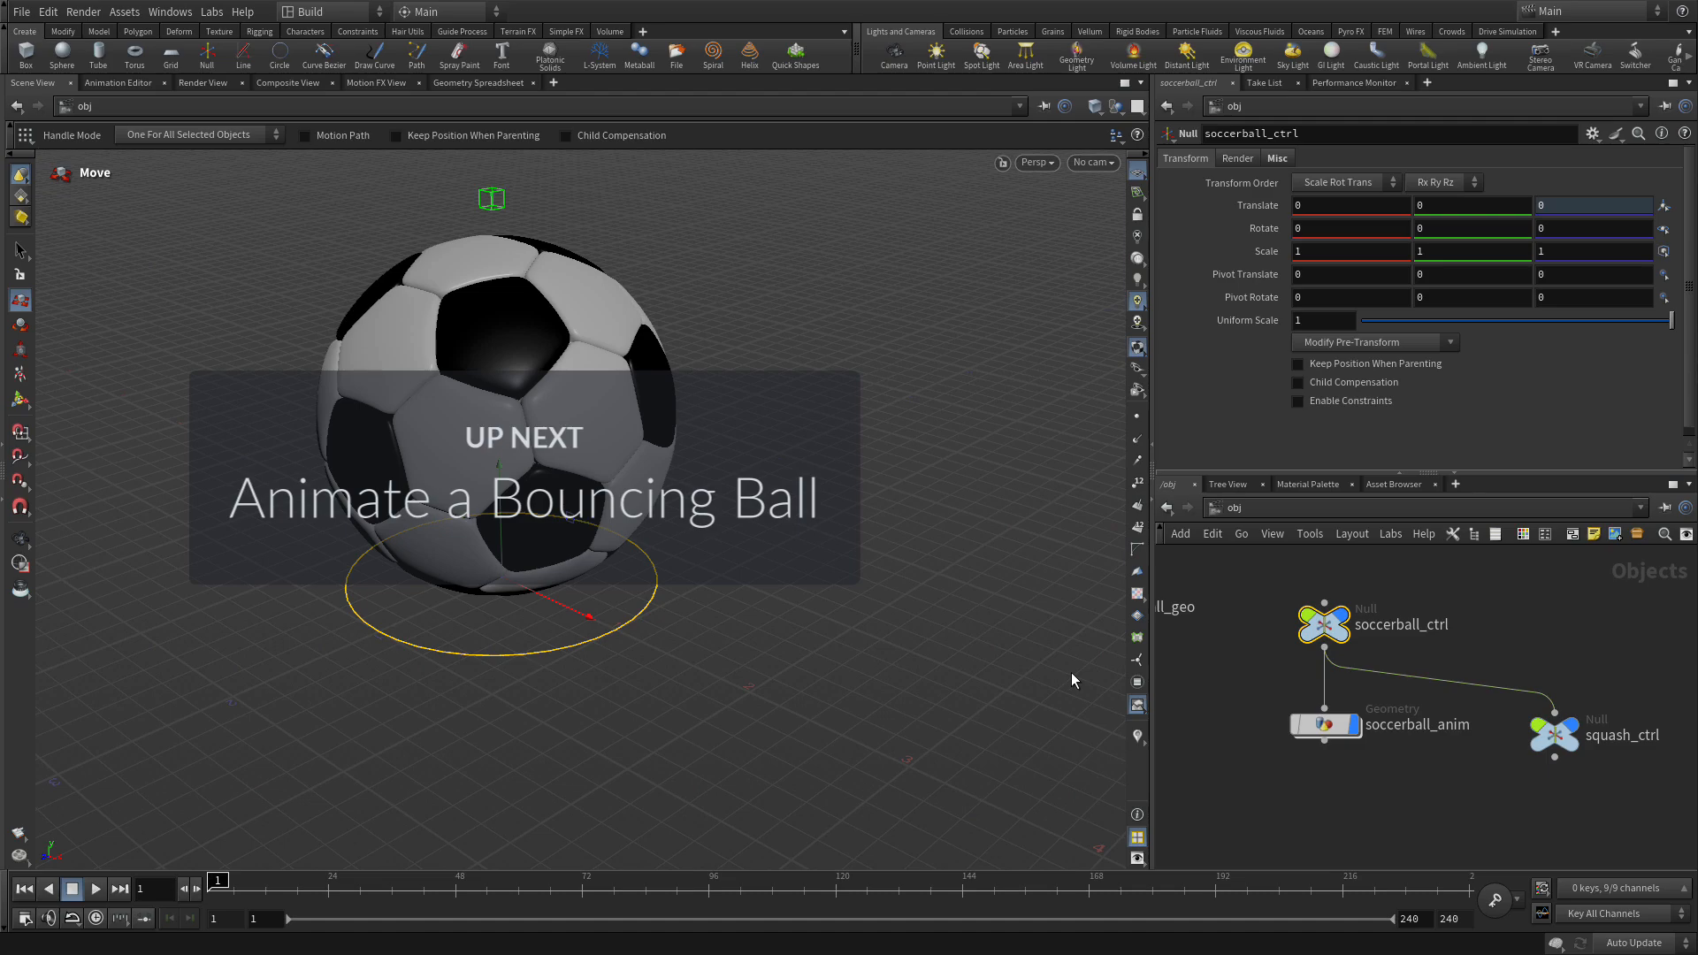